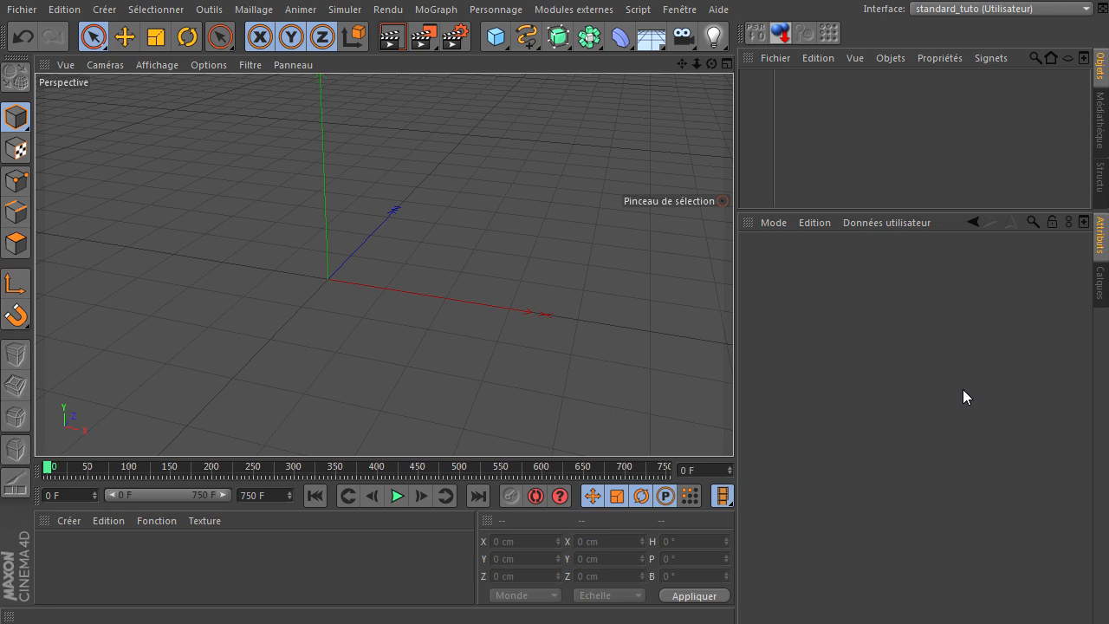
{"action": "mouse_move", "coordinate": [711, 64]}
{"action": "left_mouse_down"}
{"action": "mouse_move", "coordinate": [733, 437]}
{"action": "mouse_move", "coordinate": [626, 81]}
{"action": "left_mouse_up"}
{"action": "left_click", "coordinate": [436, 10]}
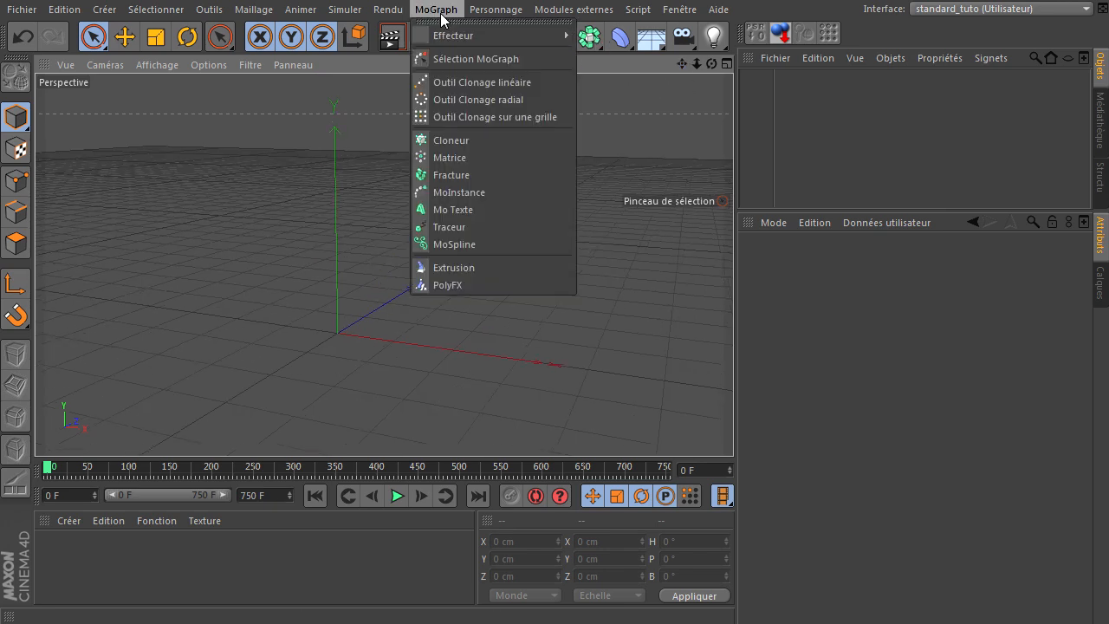
{"action": "mouse_move", "coordinate": [444, 35]}
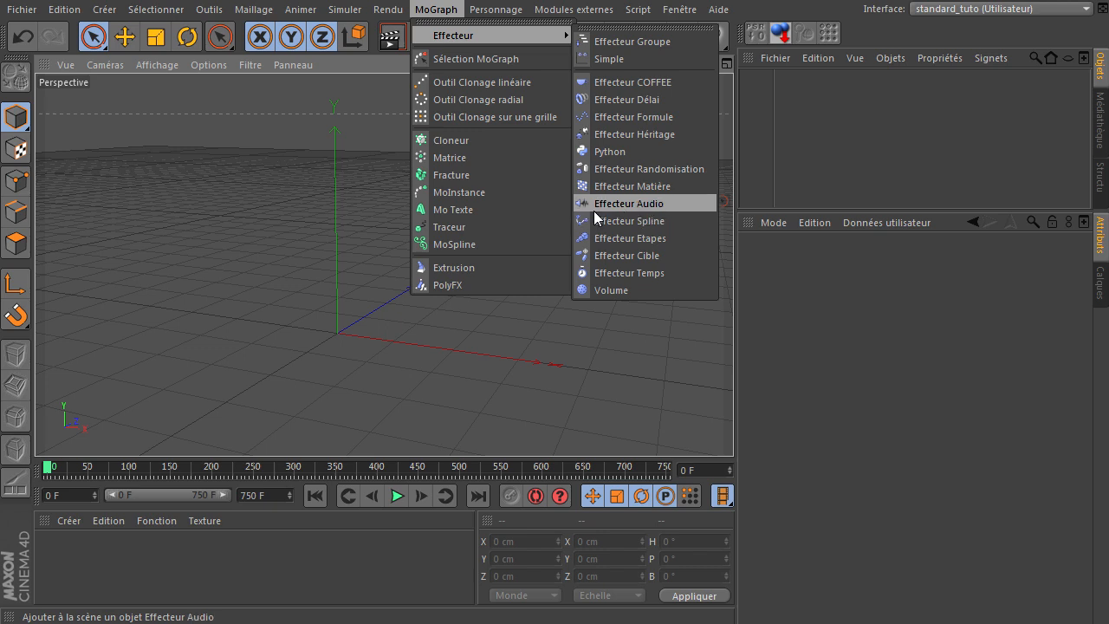
{"action": "left_click", "coordinate": [561, 385]}
{"action": "left_click", "coordinate": [560, 38]}
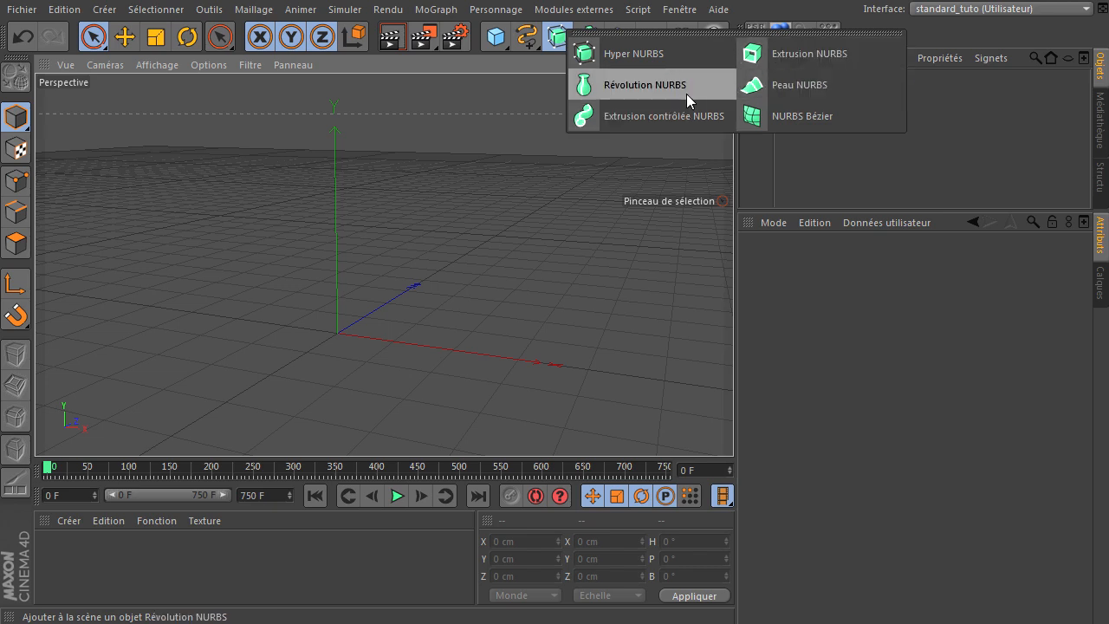
{"action": "left_click", "coordinate": [575, 278]}
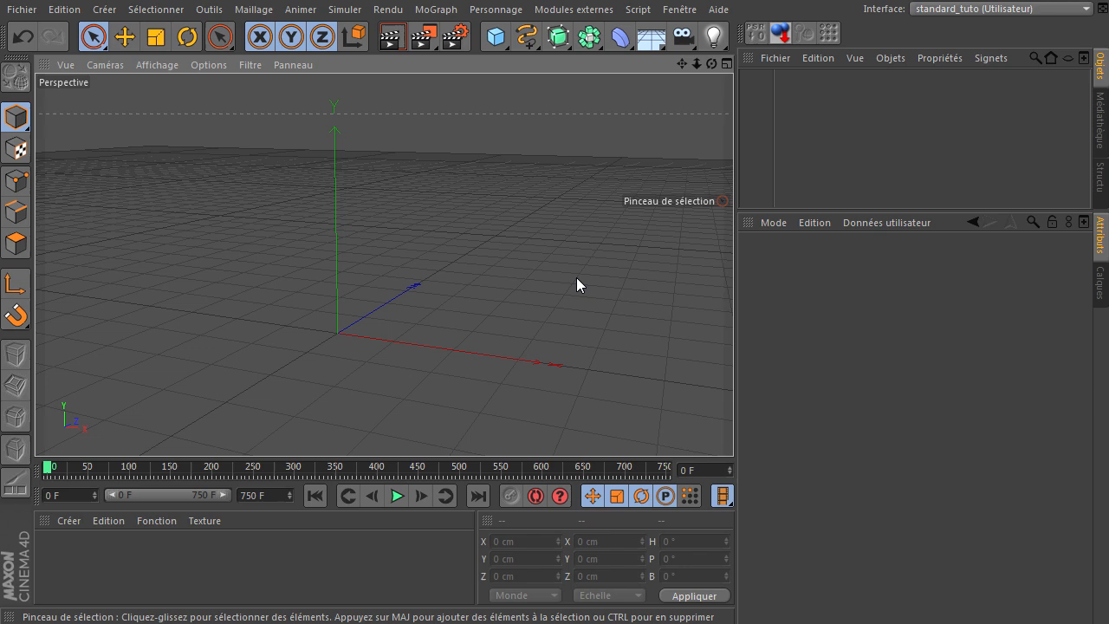
{"action": "left_click", "coordinate": [620, 37]}
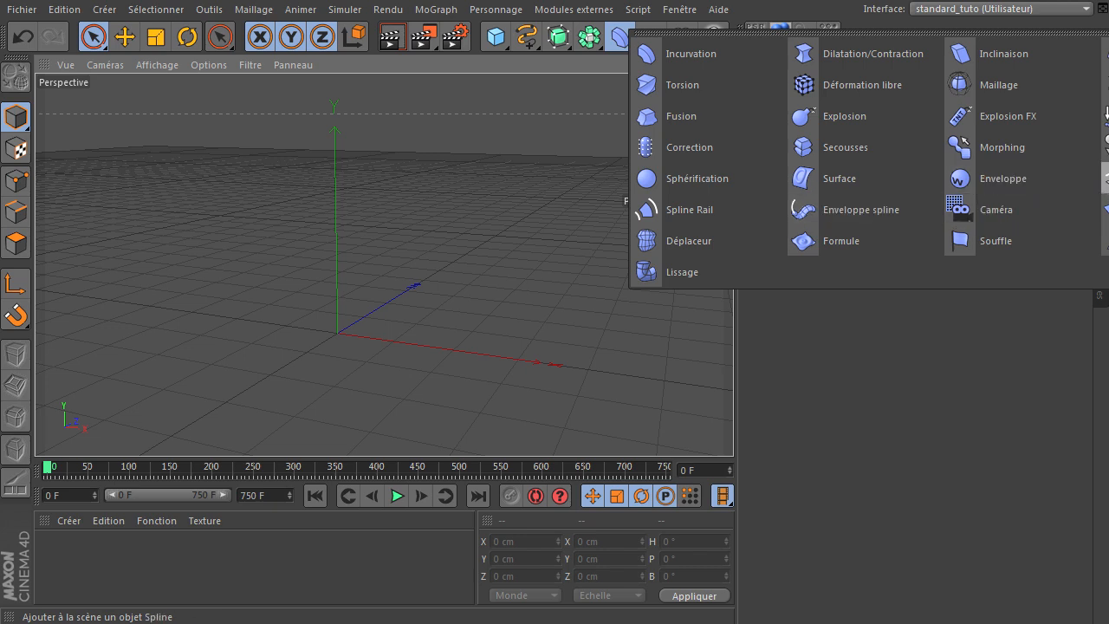
{"action": "key", "text": "Escape"}
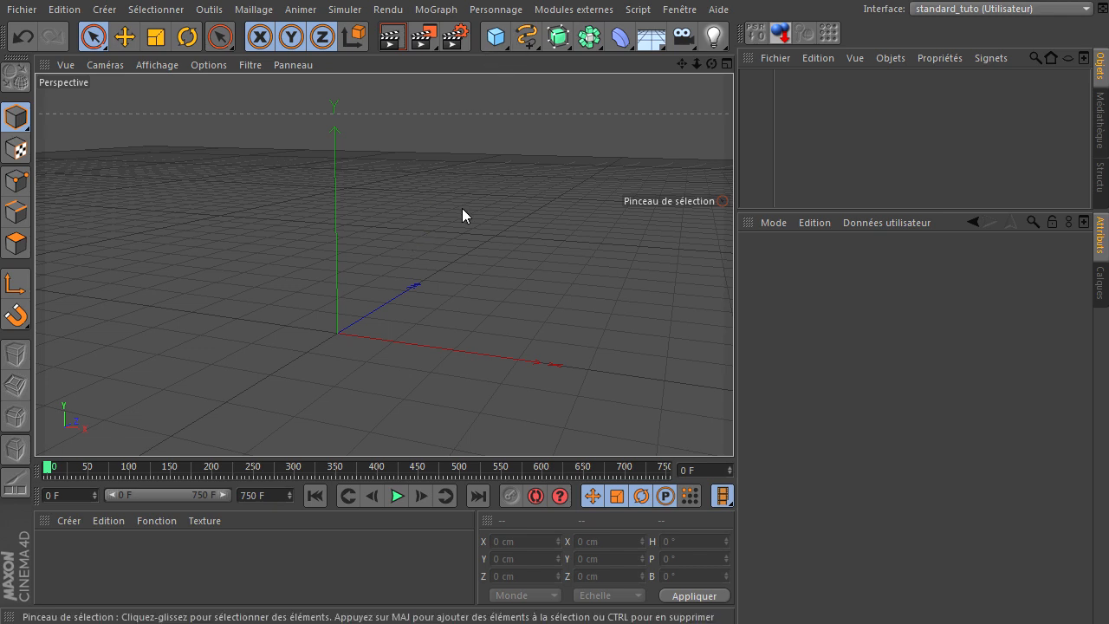
Add a default cube, play the animation without any dynamics, and return to the first frame.
{"action": "left_click", "coordinate": [494, 38]}
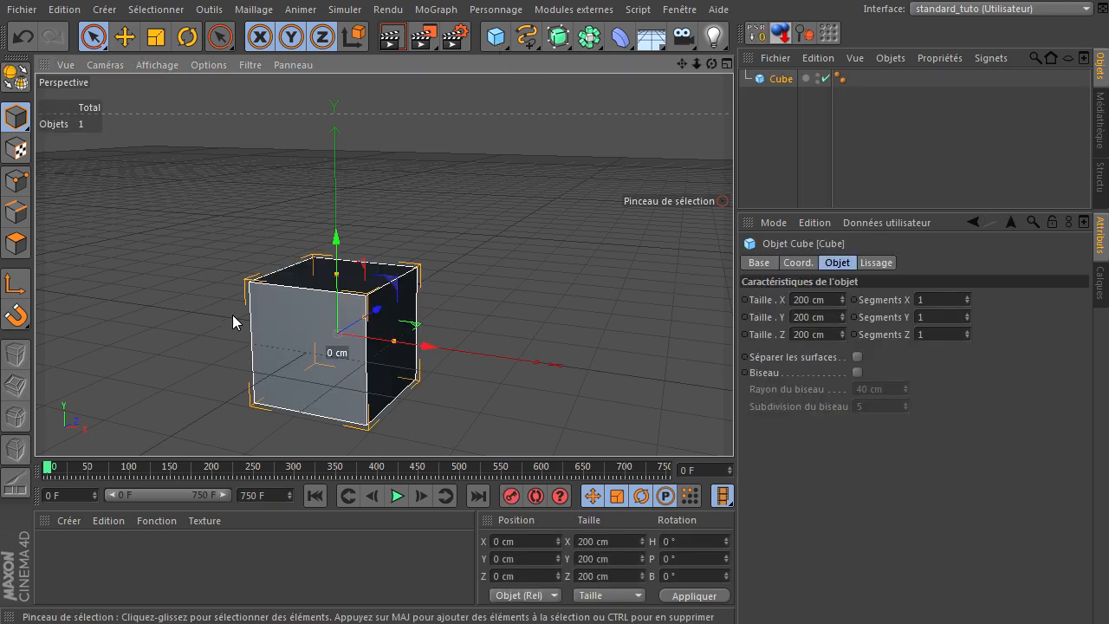
{"action": "right_click", "coordinate": [766, 87]}
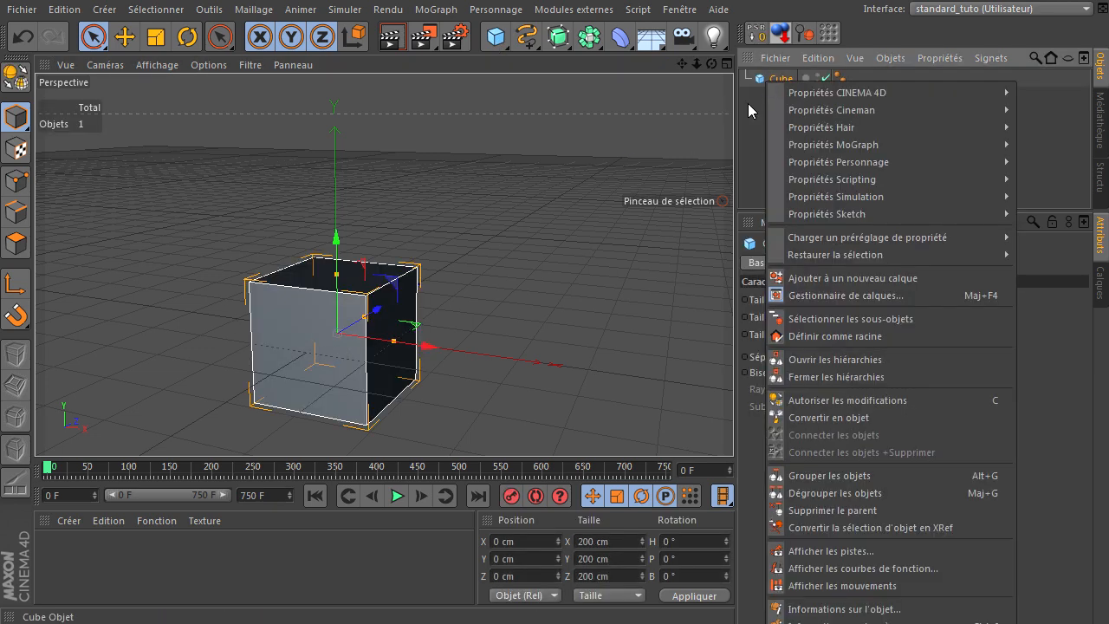
{"action": "left_click", "coordinate": [746, 116]}
{"action": "left_click", "coordinate": [398, 496]}
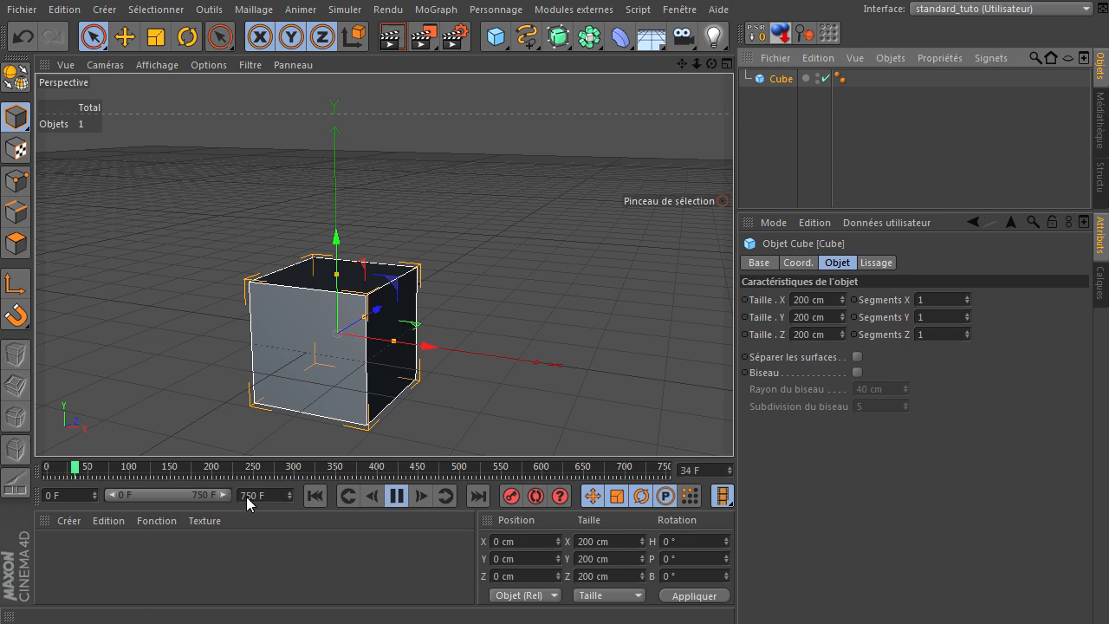
{"action": "left_click", "coordinate": [398, 499]}
{"action": "left_click", "coordinate": [316, 496]}
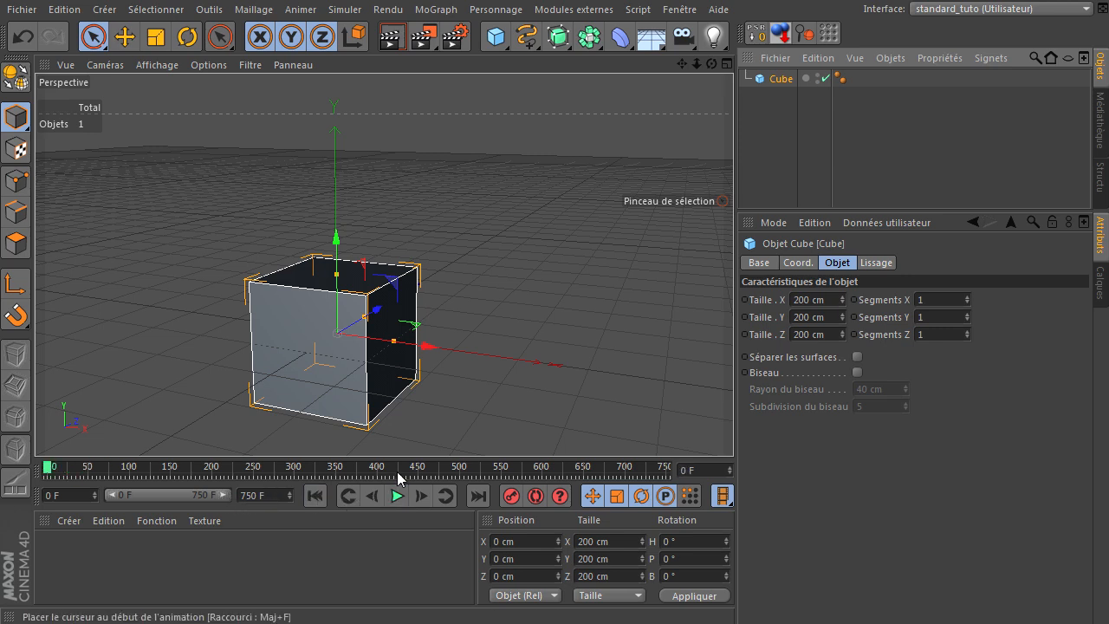
Apply a rigid body (Corps rigide) simulation tag to the cube, play the simulation, and return to the first frame.
{"action": "right_click", "coordinate": [759, 79]}
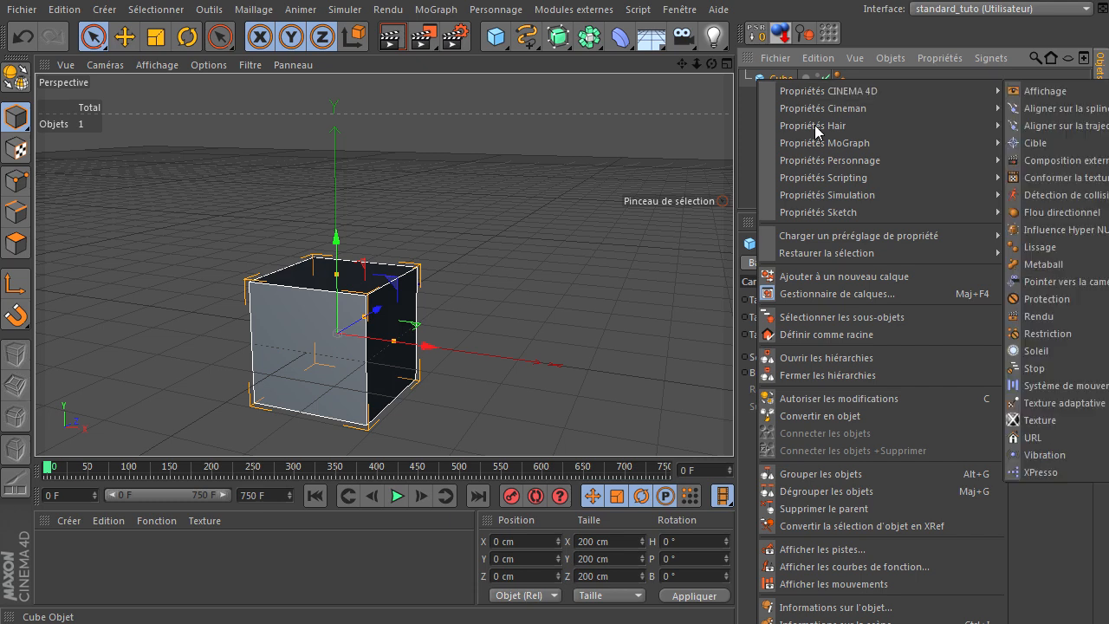
{"action": "mouse_move", "coordinate": [817, 196]}
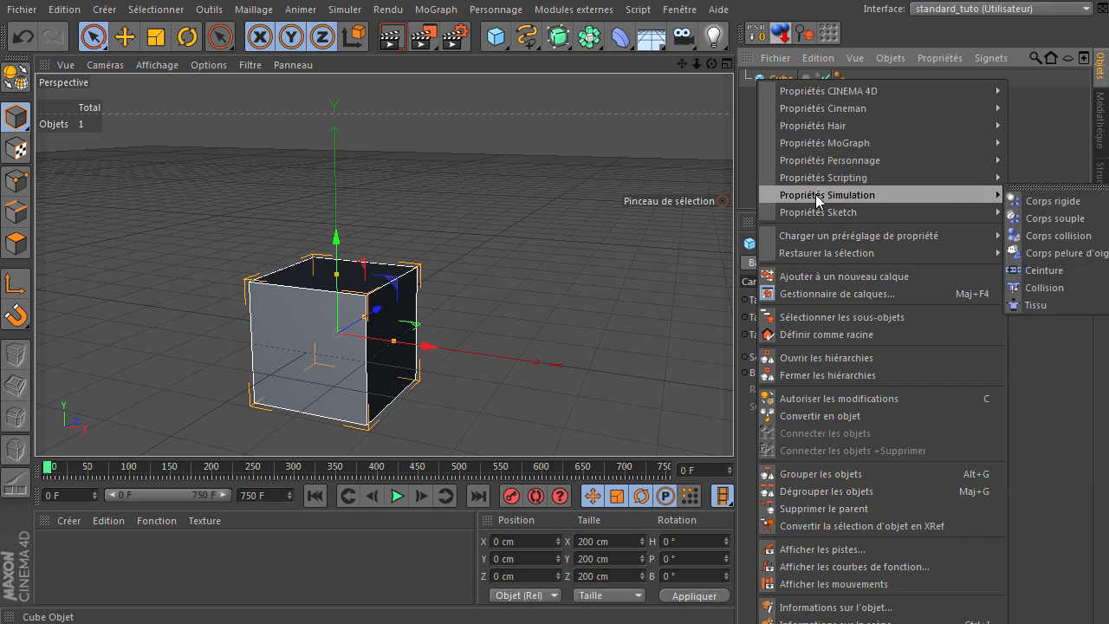
{"action": "left_click", "coordinate": [1034, 201]}
{"action": "left_click", "coordinate": [398, 495]}
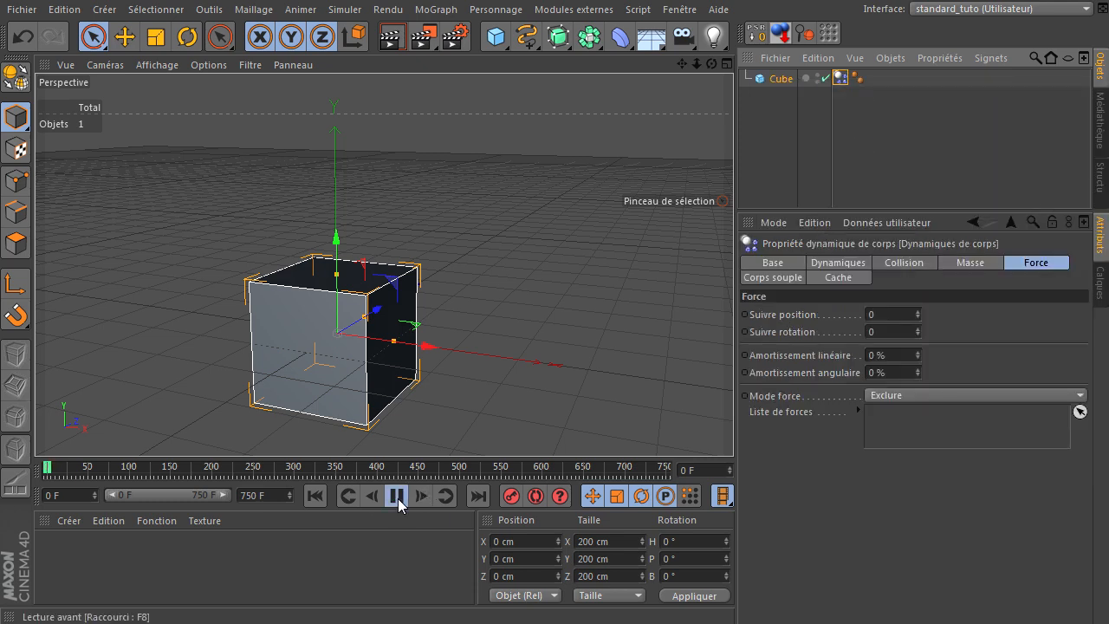
{"action": "left_click", "coordinate": [398, 498]}
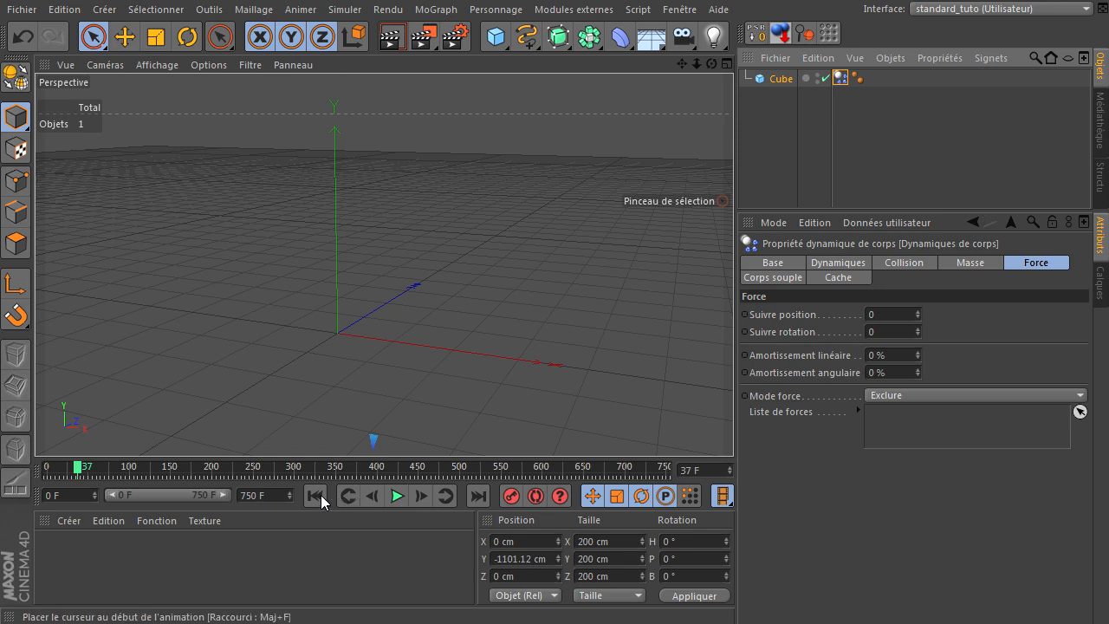
{"action": "left_click", "coordinate": [317, 495]}
Delete the cube together with its rigid body tag from the scene.
{"action": "left_click_drag", "start_coordinate": [680, 67], "coordinate": [680, 525]}
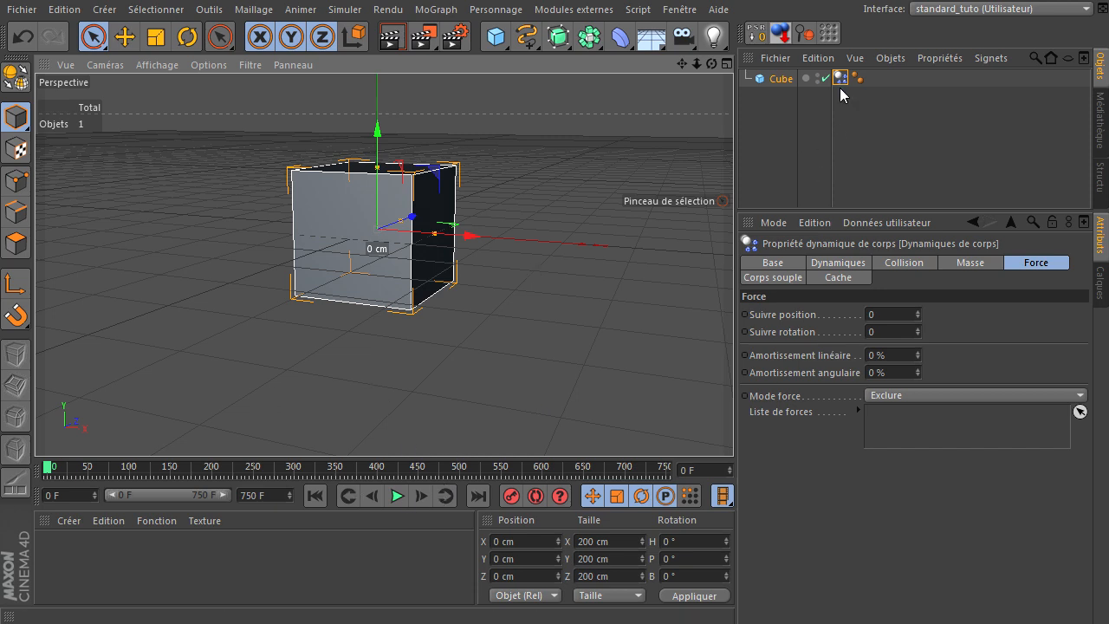
{"action": "left_click", "coordinate": [786, 84]}
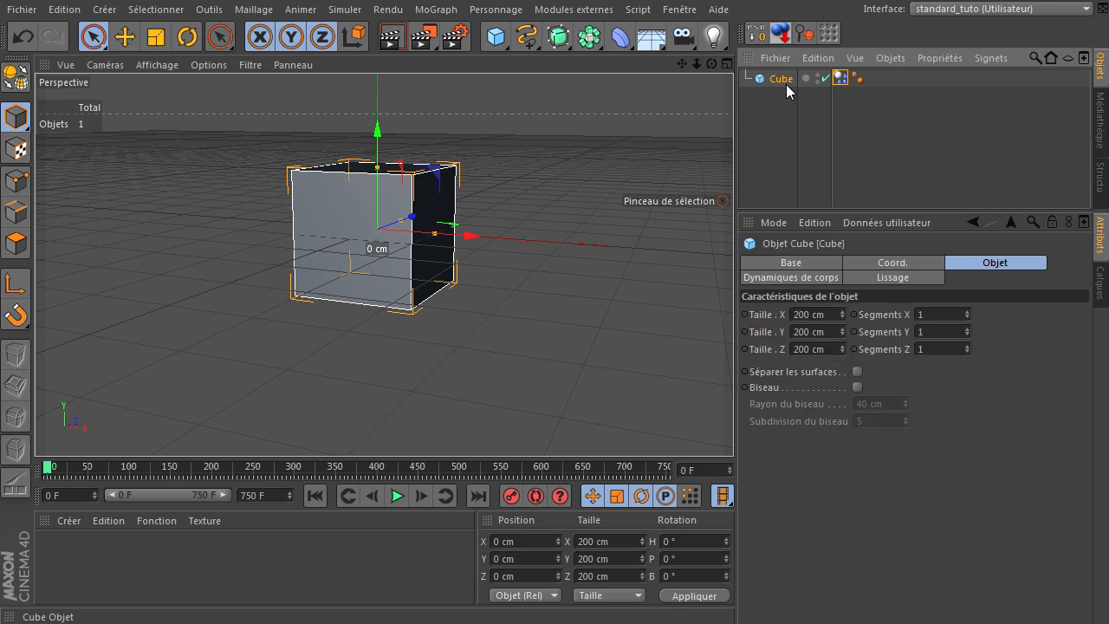
{"action": "key", "text": "Delete"}
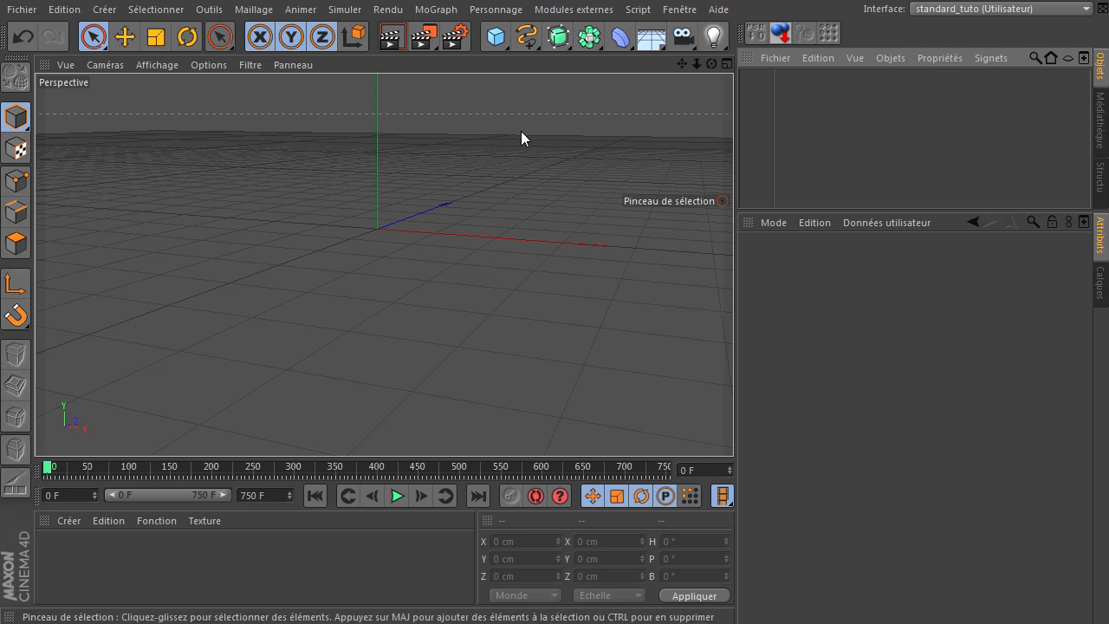
Draw a two-point linear spline along the X axis, from near the origin to about X 404 cm.
{"action": "left_click_drag", "start_coordinate": [526, 36], "coordinate": [572, 93]}
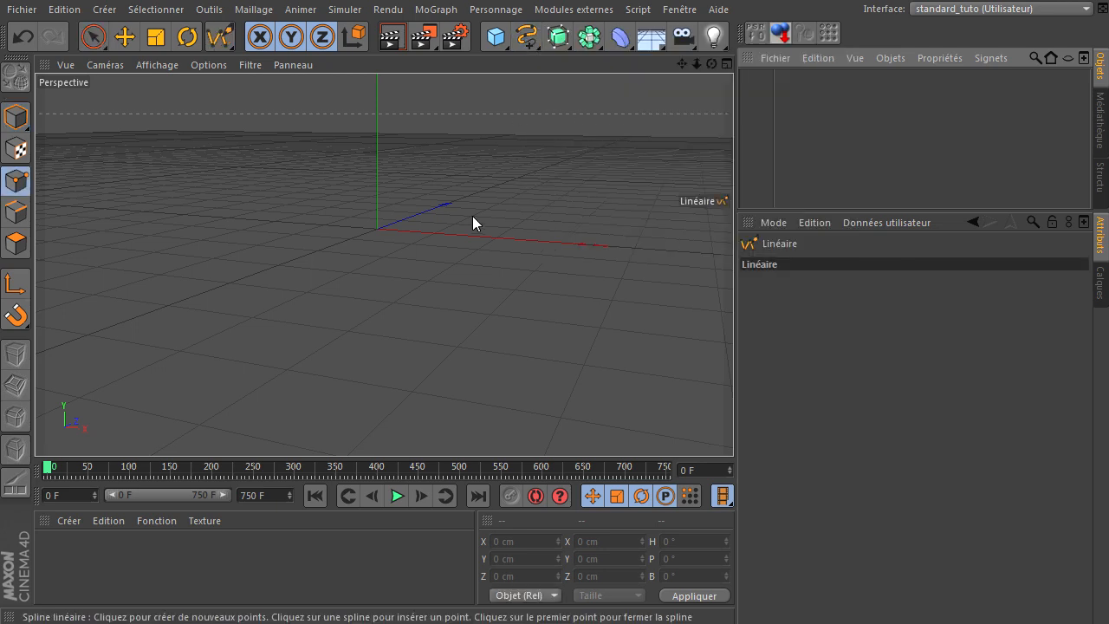
{"action": "left_click", "coordinate": [375, 227]}
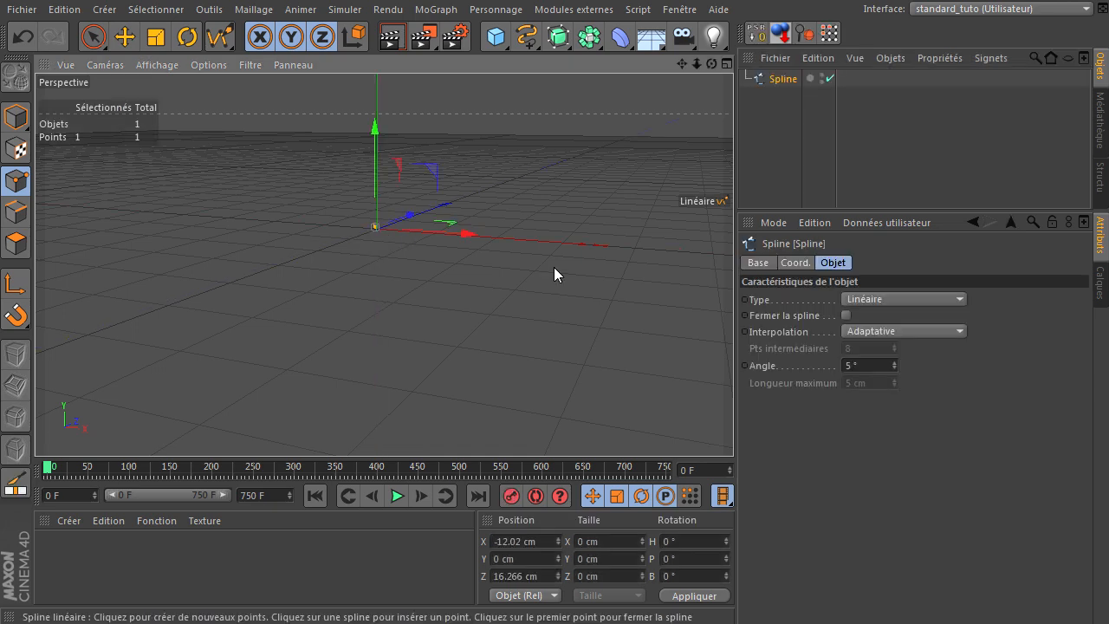
{"action": "left_click", "coordinate": [636, 249]}
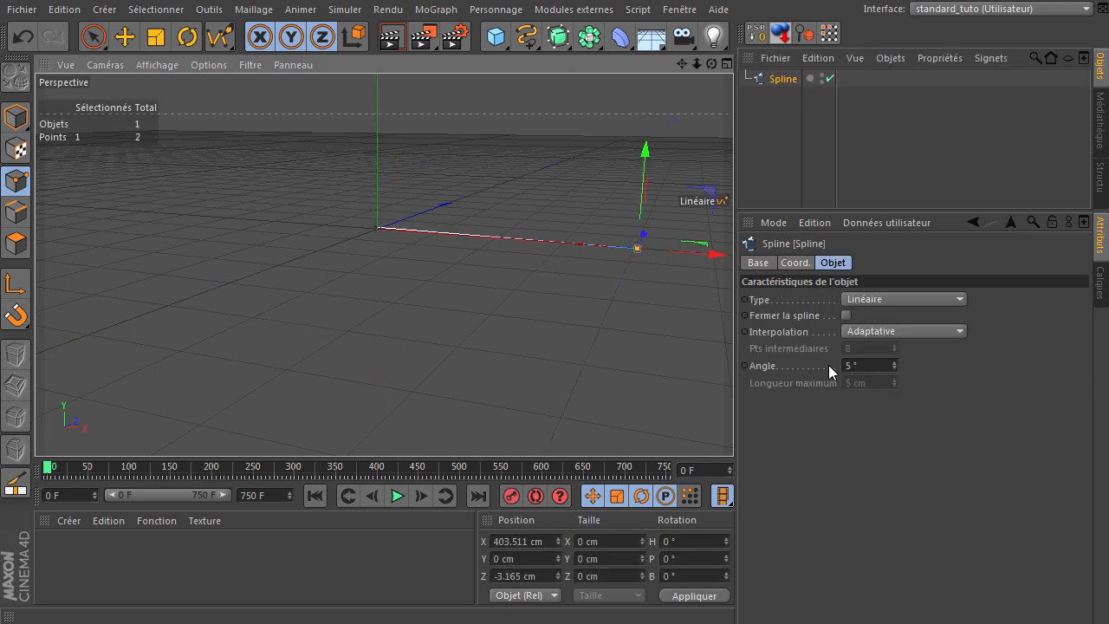
Set the spline's start point to X 0 and Z 0 so it sits on the origin.
{"action": "left_click", "coordinate": [100, 39]}
{"action": "left_click", "coordinate": [374, 227]}
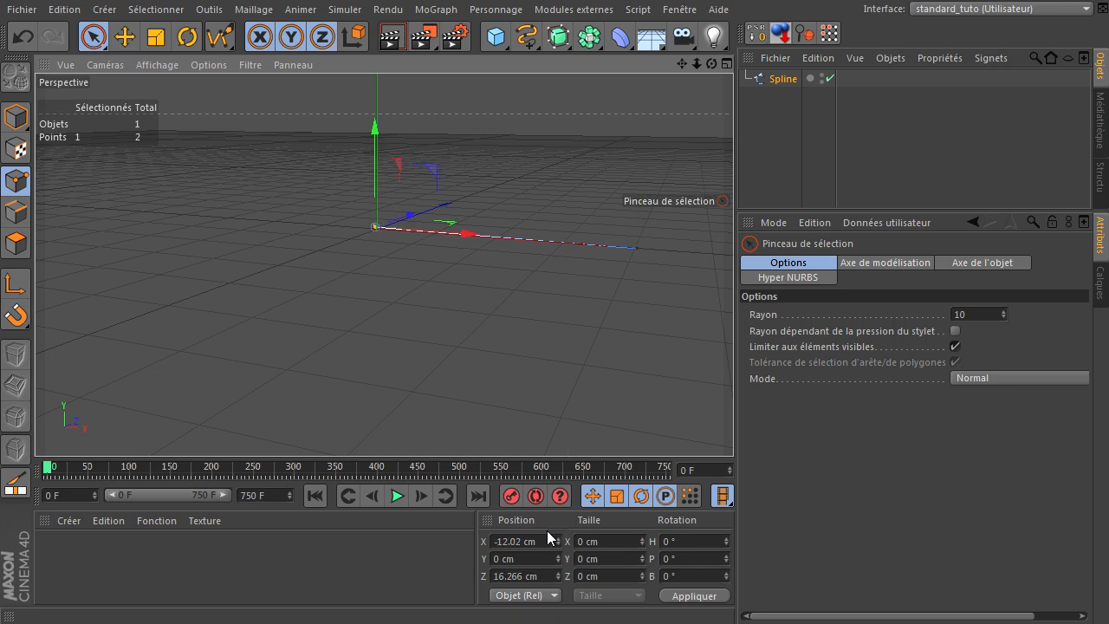
{"action": "double_click", "coordinate": [524, 540]}
{"action": "type", "text": "0"}
{"action": "double_click", "coordinate": [526, 576]}
{"action": "type", "text": "0"}
{"action": "key", "text": "Return"}
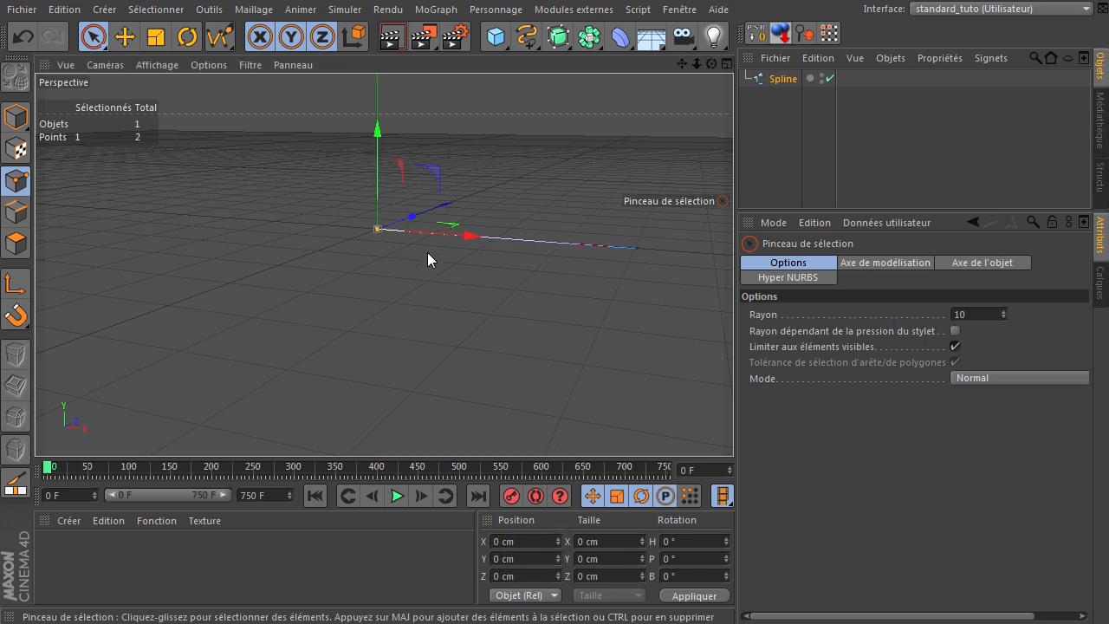
Position the spline's end point at X 400 cm, Y 0 and Z 0, and clear the point selection.
{"action": "left_click", "coordinate": [637, 249]}
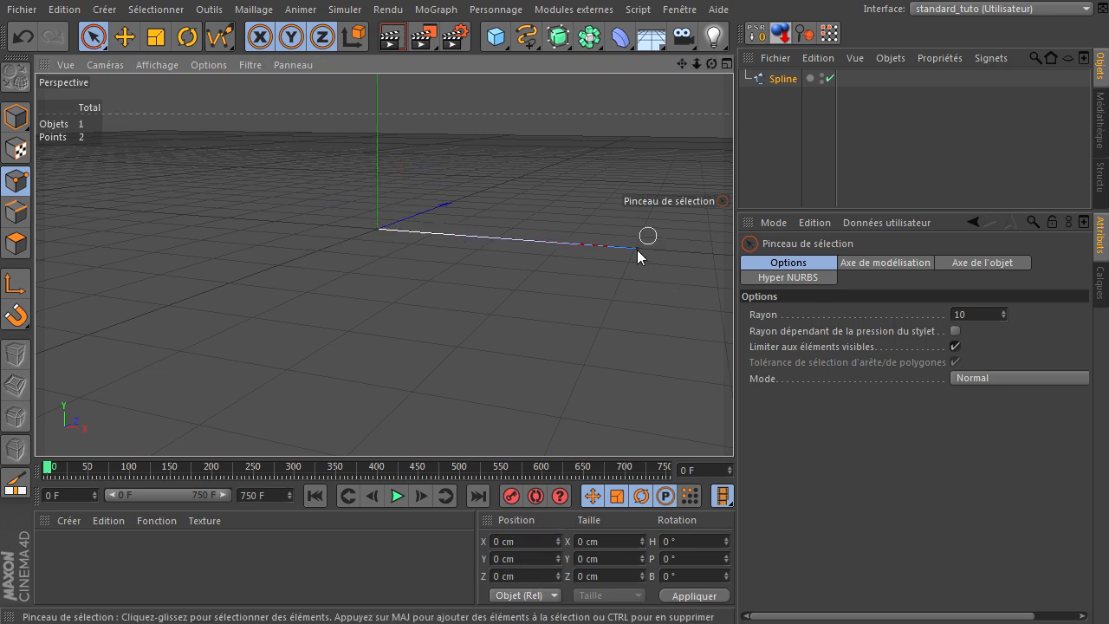
{"action": "left_click", "coordinate": [530, 541]}
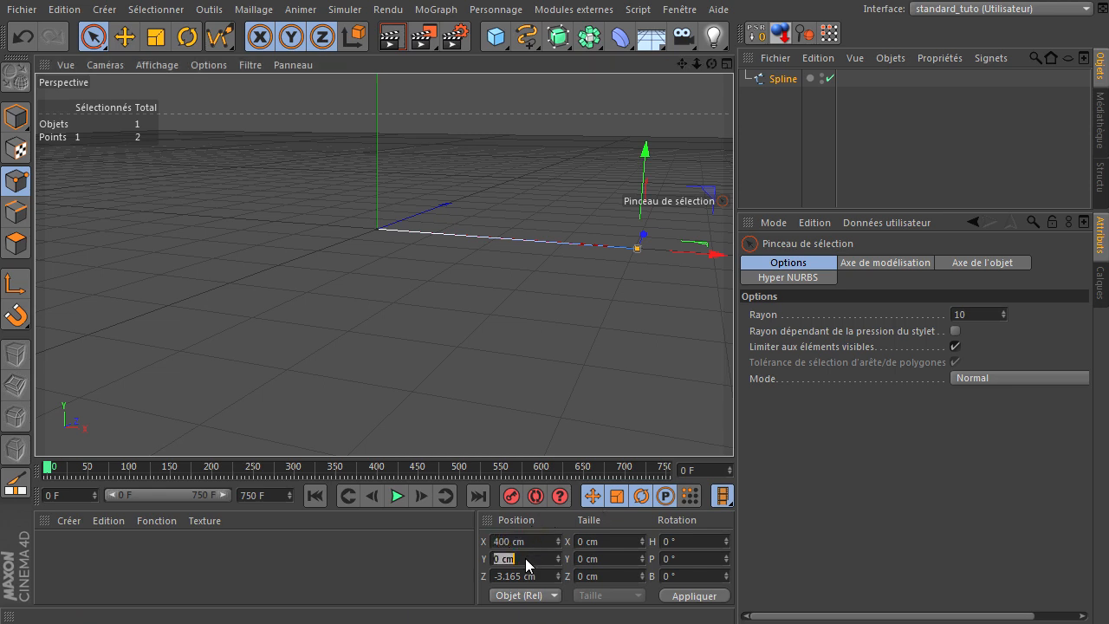
{"action": "type", "text": "0"}
{"action": "double_click", "coordinate": [544, 576]}
{"action": "type", "text": "0"}
{"action": "key", "text": "Return"}
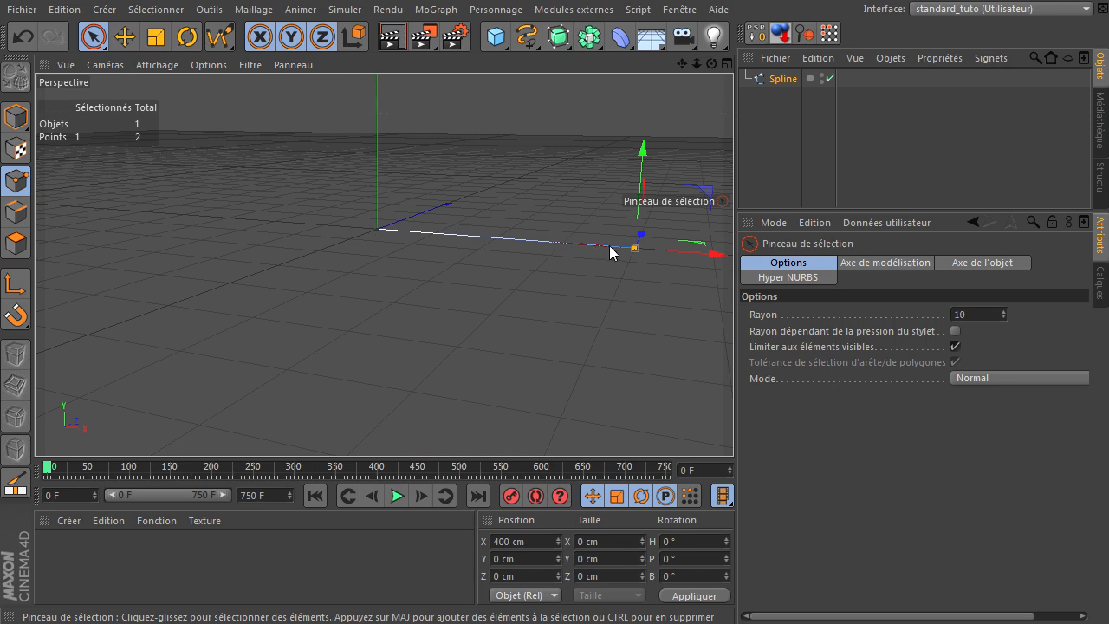
{"action": "left_click", "coordinate": [540, 295]}
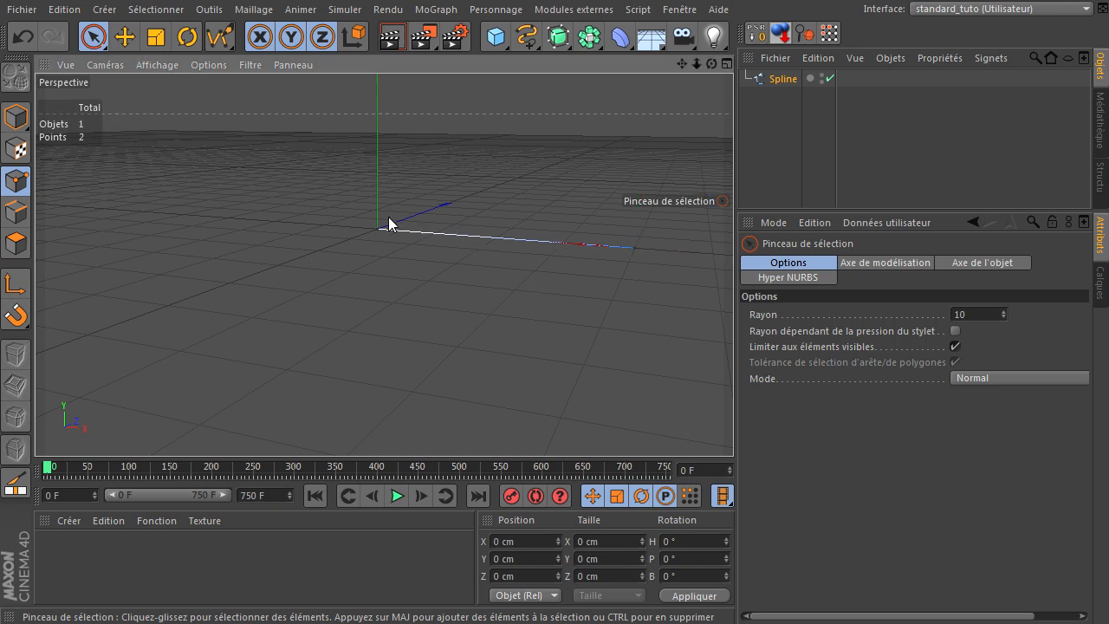
Subdivide the spline in model mode with a subdivision value of 10.
{"action": "left_click", "coordinate": [16, 116]}
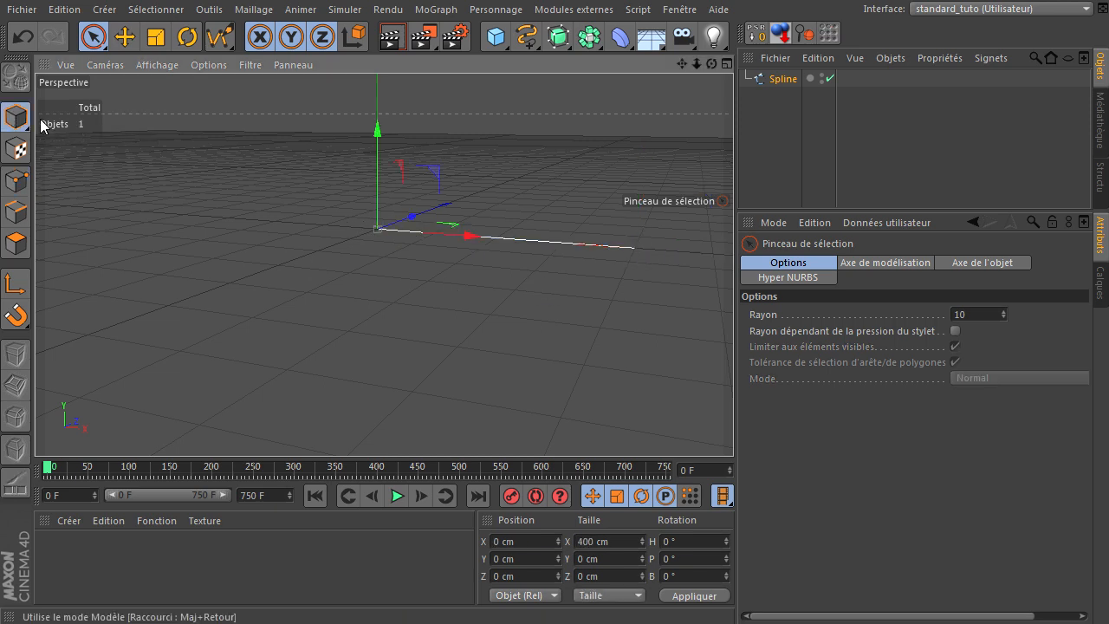
{"action": "left_click_drag", "start_coordinate": [710, 63], "coordinate": [611, 507]}
{"action": "left_click_drag", "start_coordinate": [733, 424], "coordinate": [732, 422]}
{"action": "left_click_drag", "start_coordinate": [681, 64], "coordinate": [743, 419]}
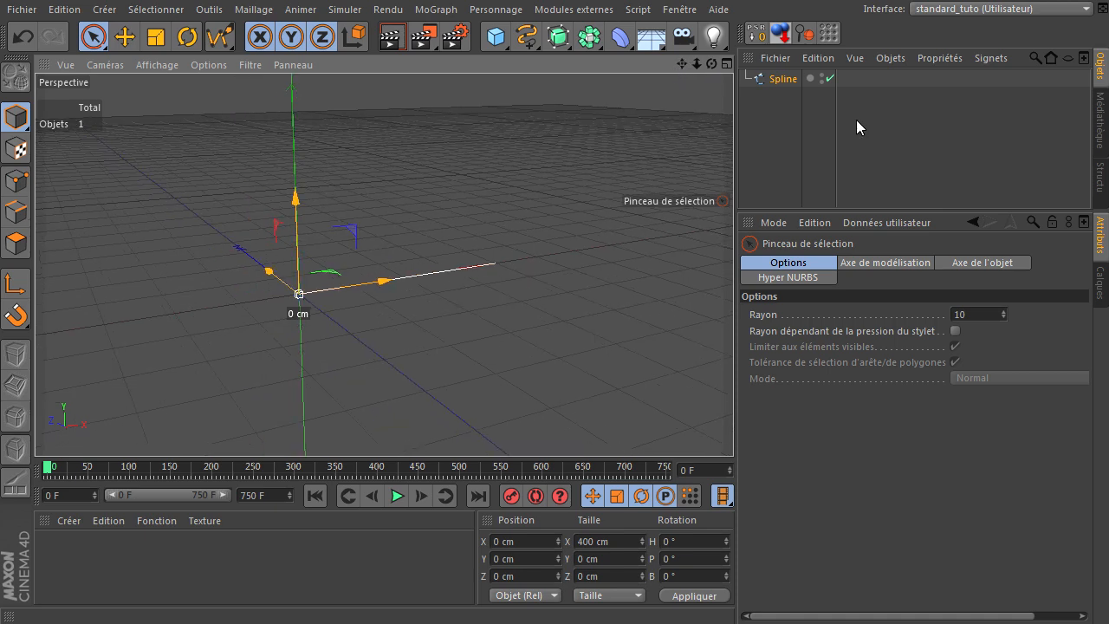
{"action": "left_click", "coordinate": [17, 121]}
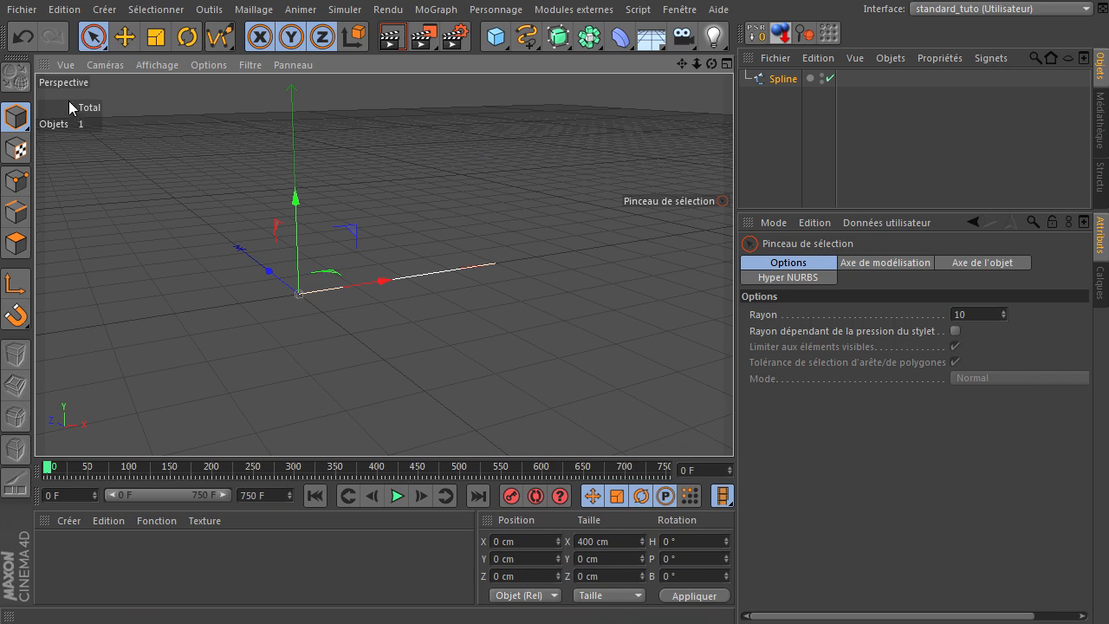
{"action": "left_click", "coordinate": [260, 10]}
{"action": "mouse_move", "coordinate": [263, 51]}
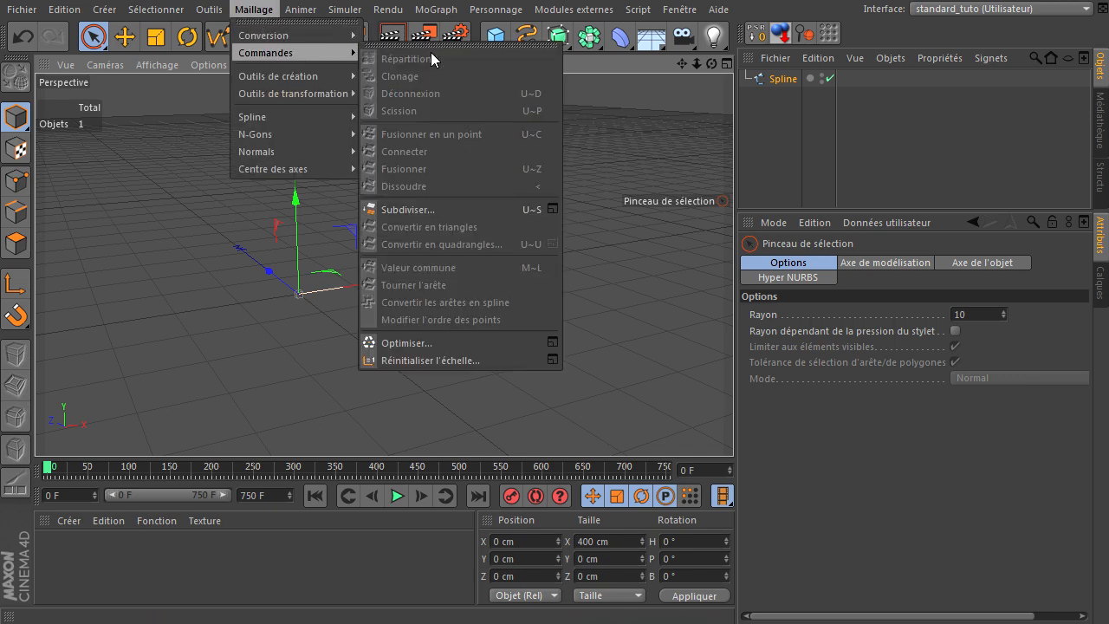
{"action": "left_click", "coordinate": [552, 208]}
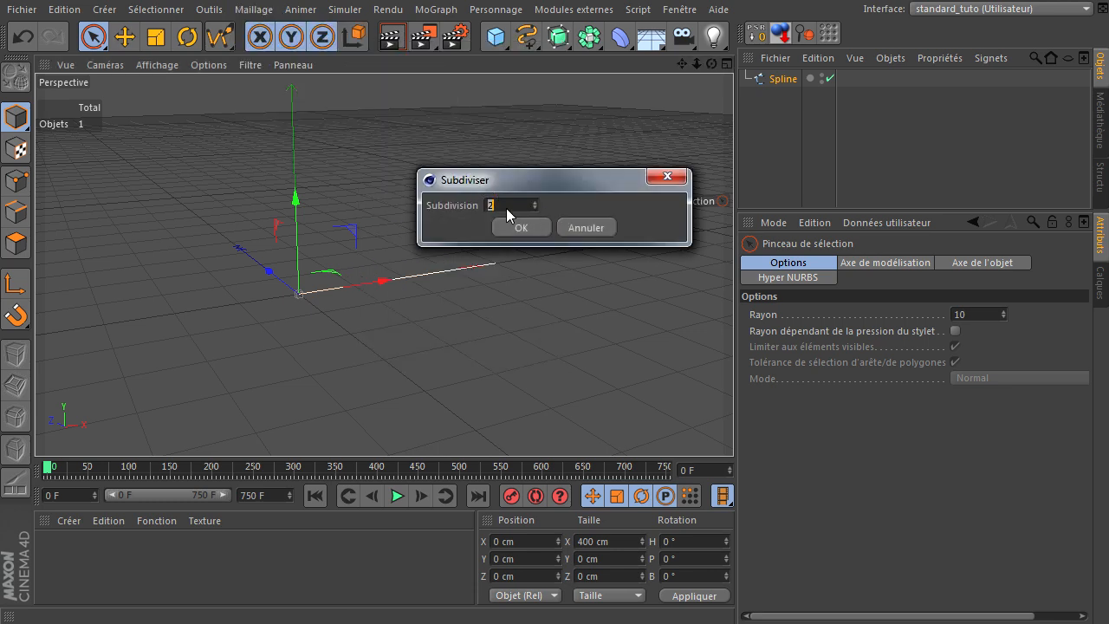
{"action": "type", "text": "10"}
{"action": "left_click", "coordinate": [538, 227]}
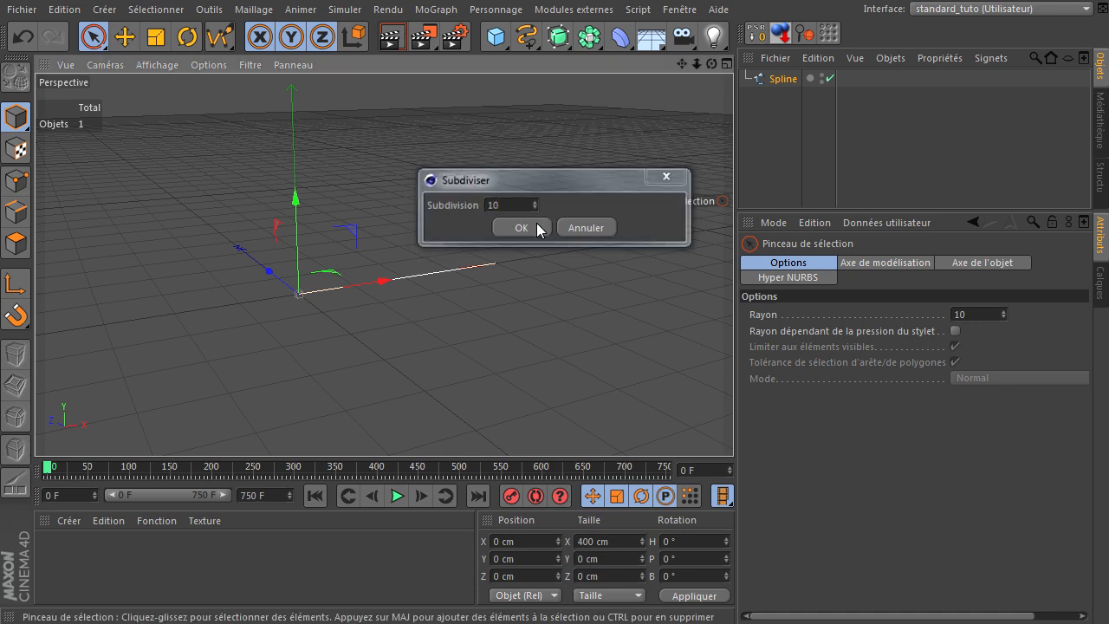
Try raising the spline point at X 160 cm by about 87 cm in point mode, and undo the move.
{"action": "left_click", "coordinate": [16, 180]}
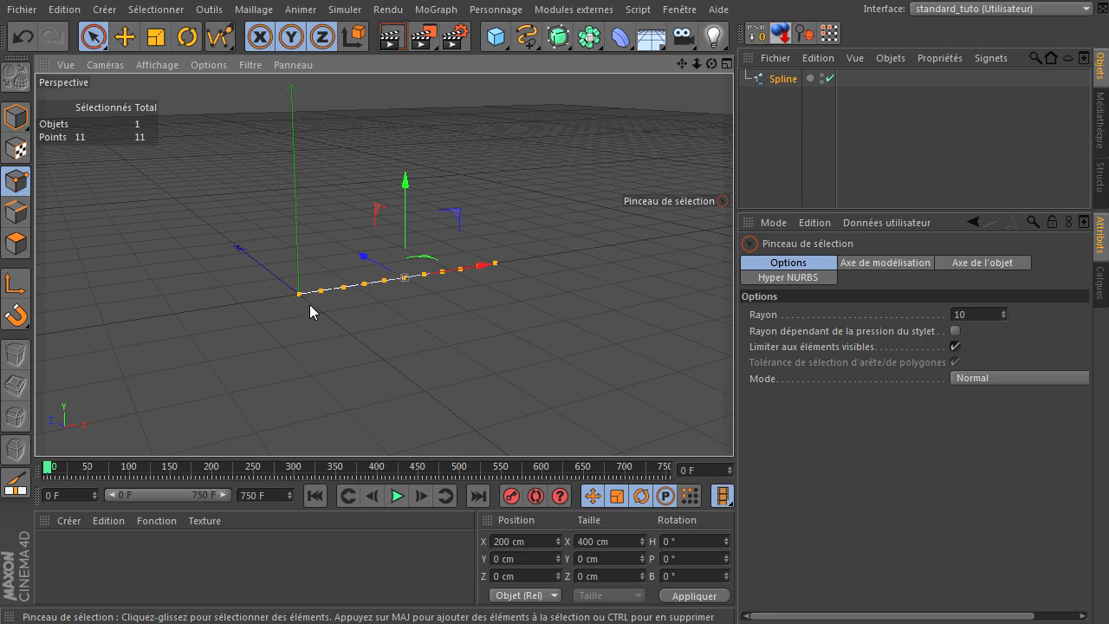
{"action": "left_click", "coordinate": [384, 277]}
{"action": "left_click_drag", "start_coordinate": [382, 227], "coordinate": [395, 175]}
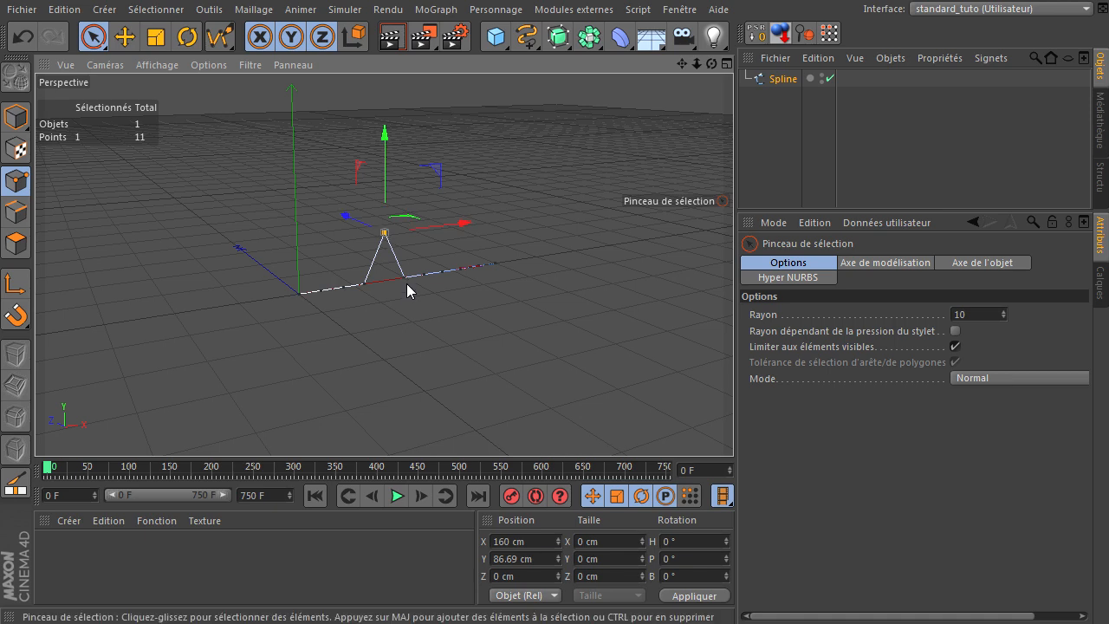
{"action": "key", "text": "ctrl+z"}
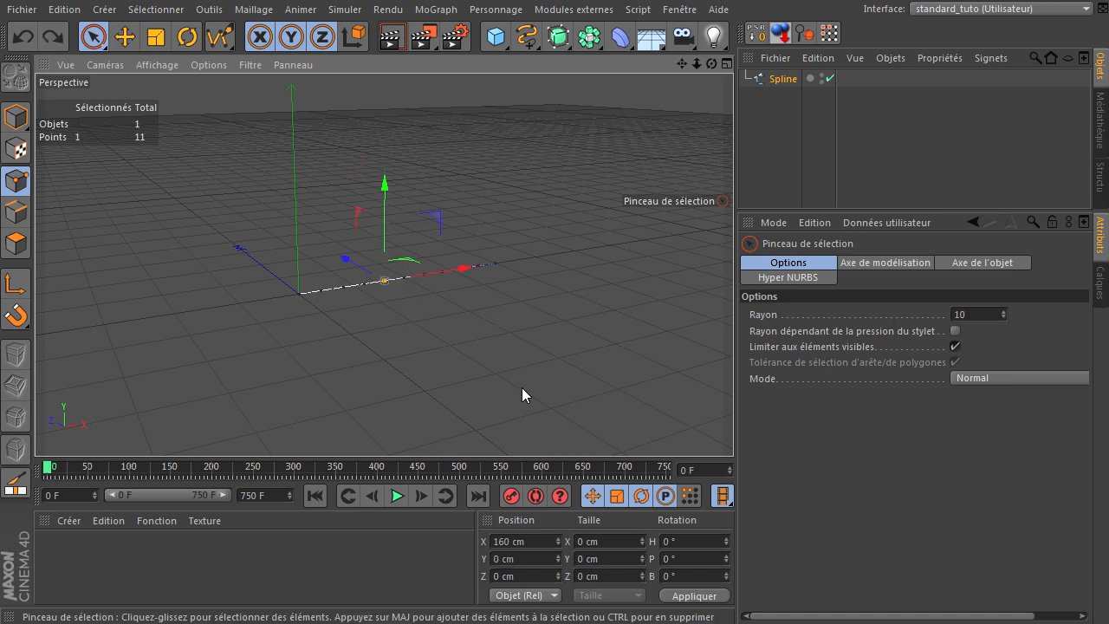
Clear the point selection and change the spline's type from linear to B-Spline.
{"action": "left_click", "coordinate": [556, 294]}
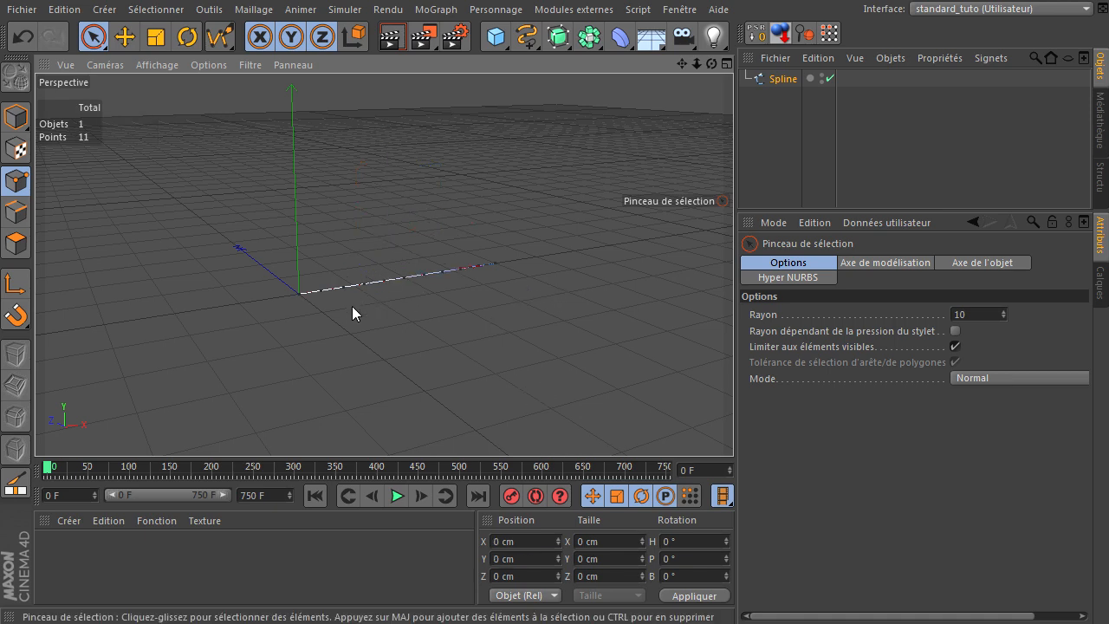
{"action": "left_click", "coordinate": [783, 79]}
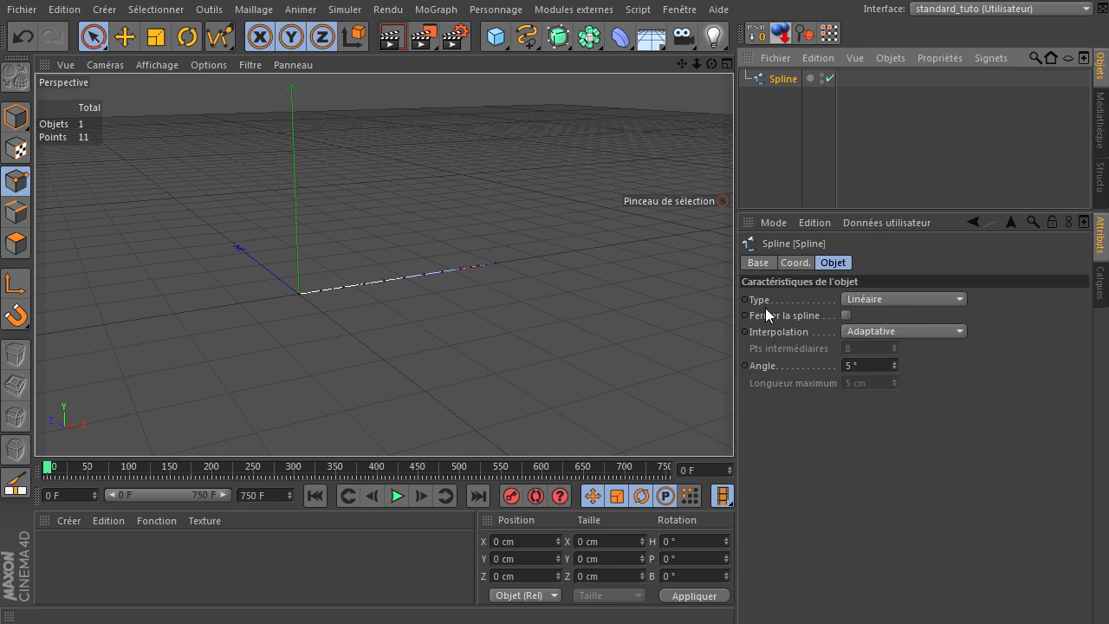
{"action": "left_click", "coordinate": [896, 301]}
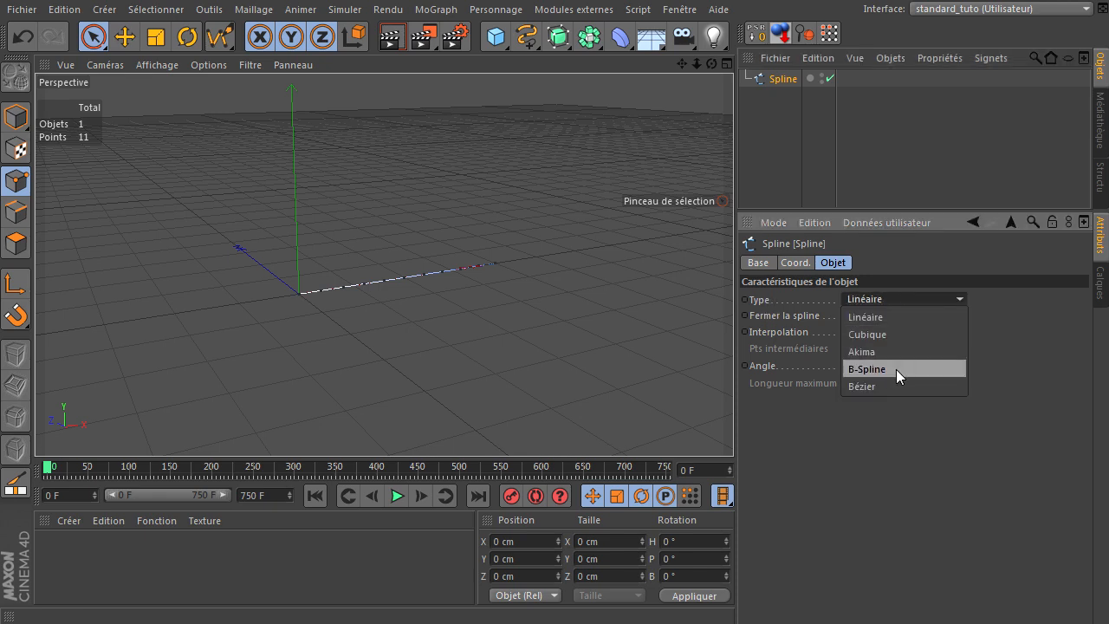
{"action": "left_click", "coordinate": [895, 368]}
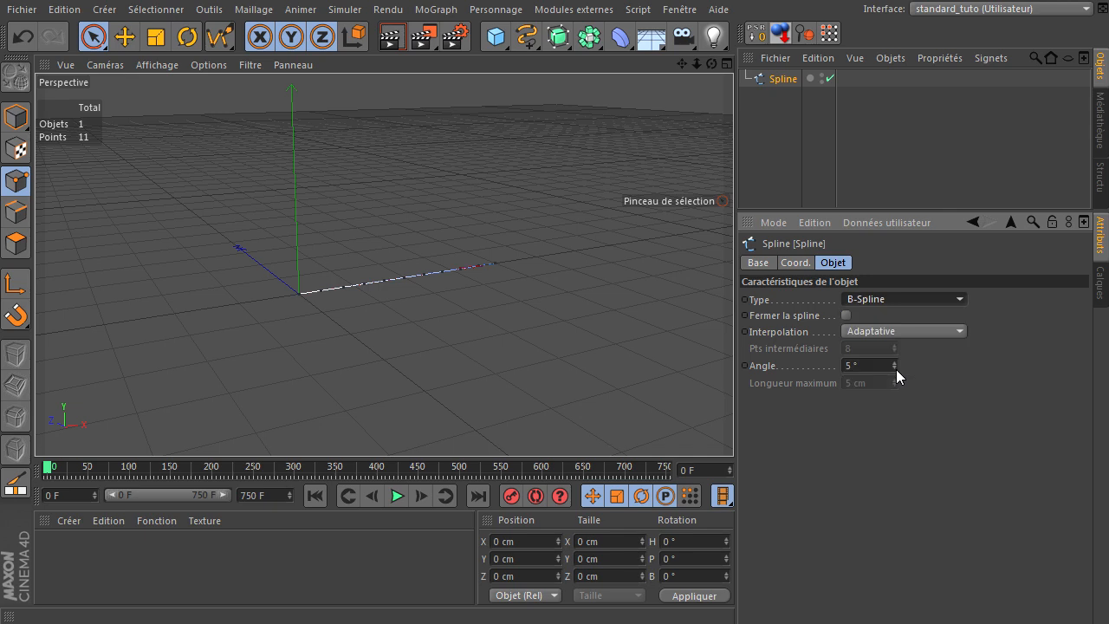
Try raising the B-Spline's point at X 160 cm by about 84 cm, and undo the move.
{"action": "left_click", "coordinate": [384, 283]}
{"action": "left_click_drag", "start_coordinate": [386, 233], "coordinate": [390, 183]}
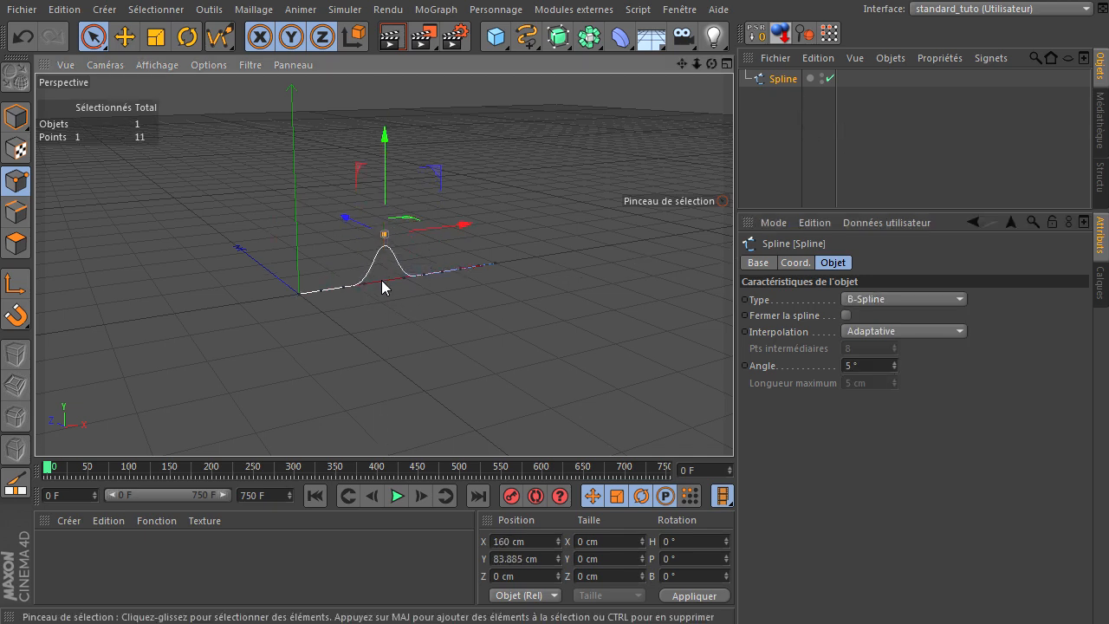
{"action": "key", "text": "ctrl+z"}
{"action": "key", "text": "ctrl+z"}
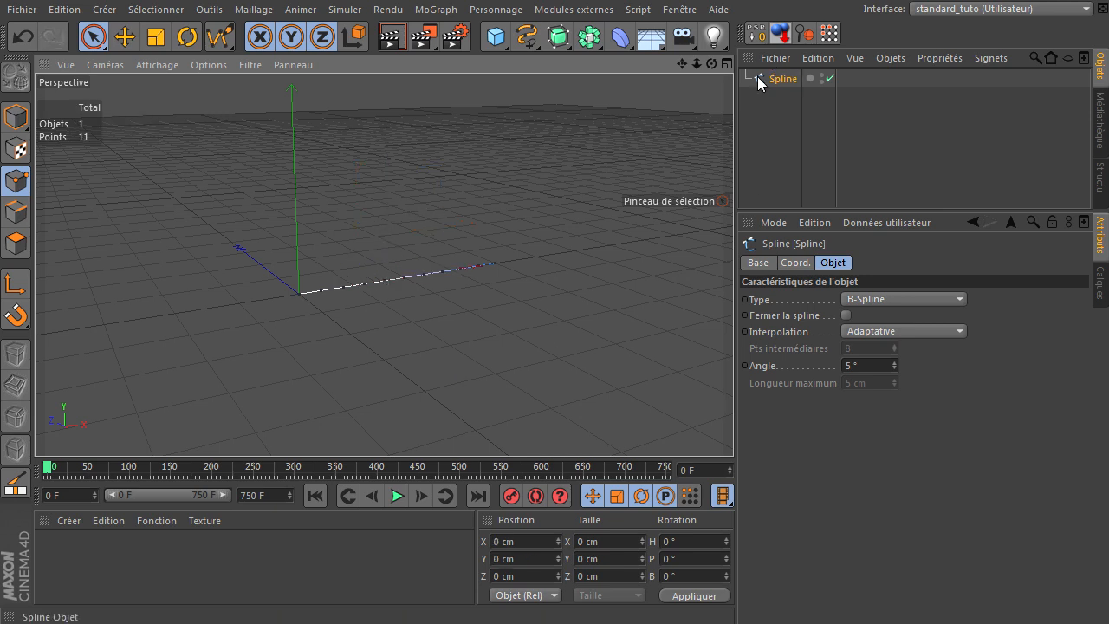
Play the animation to check the spline without dynamics, and rewind to frame 0.
{"action": "left_click", "coordinate": [398, 494]}
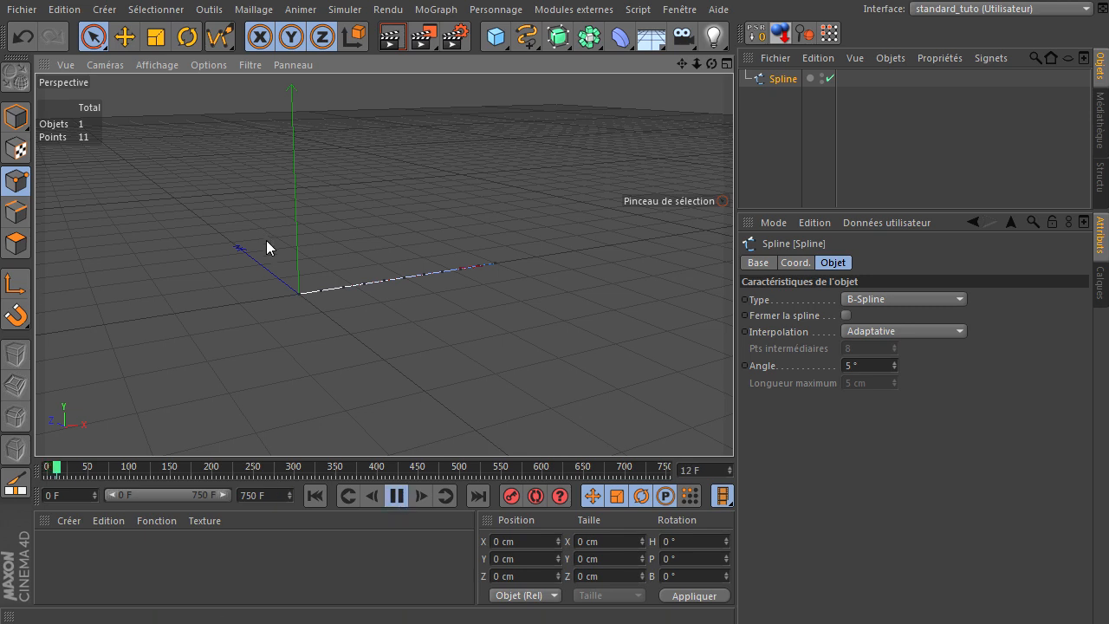
{"action": "left_click", "coordinate": [397, 495]}
{"action": "left_click", "coordinate": [314, 495]}
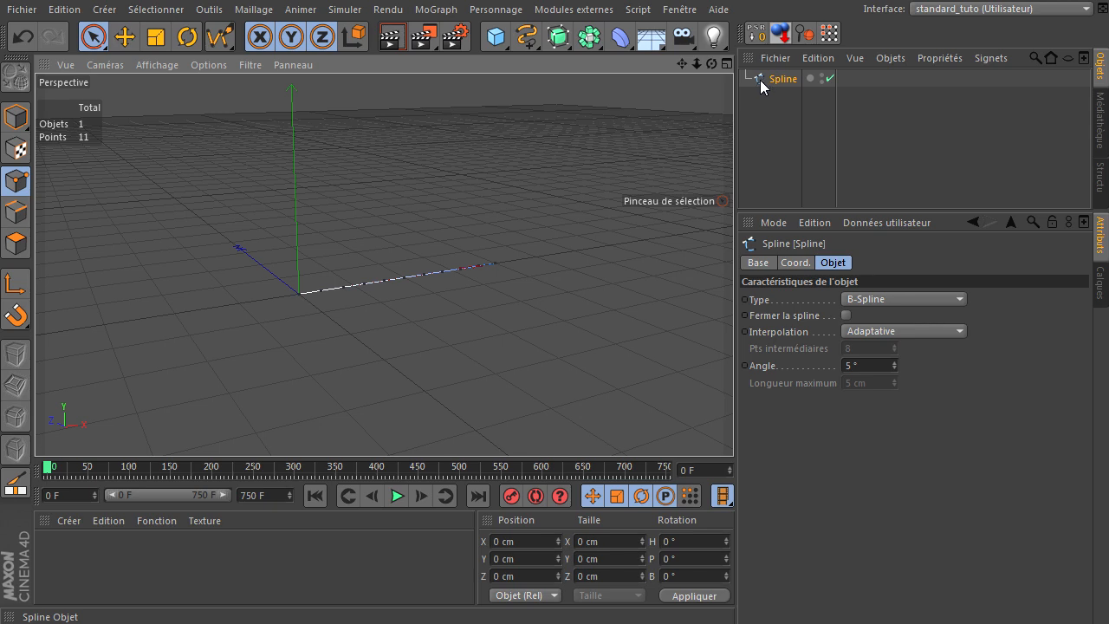
Add a Hair spline dynamics tag (Dynamiques de spline) to the spline.
{"action": "left_click_drag", "start_coordinate": [734, 100], "coordinate": [721, 102]}
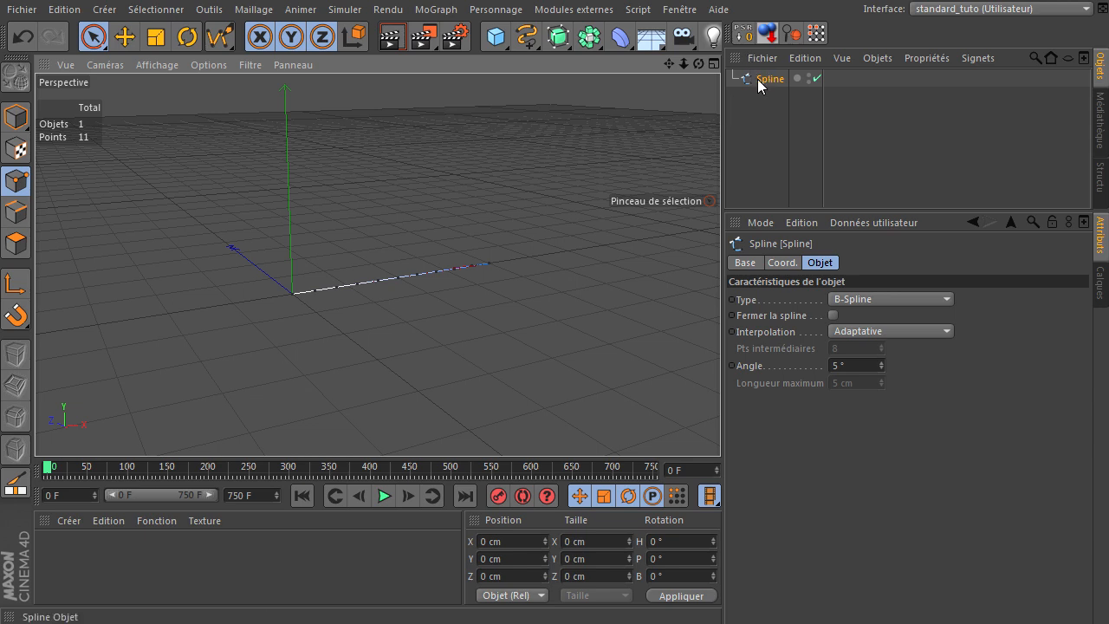
{"action": "right_click", "coordinate": [759, 84]}
{"action": "mouse_move", "coordinate": [789, 127]}
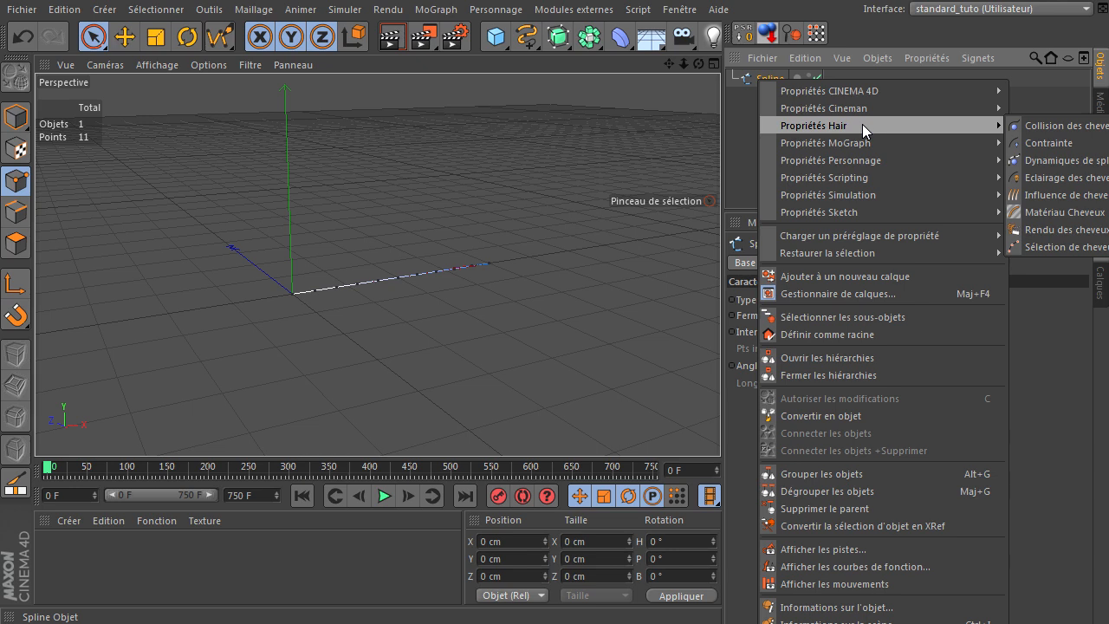
{"action": "left_click", "coordinate": [1065, 161]}
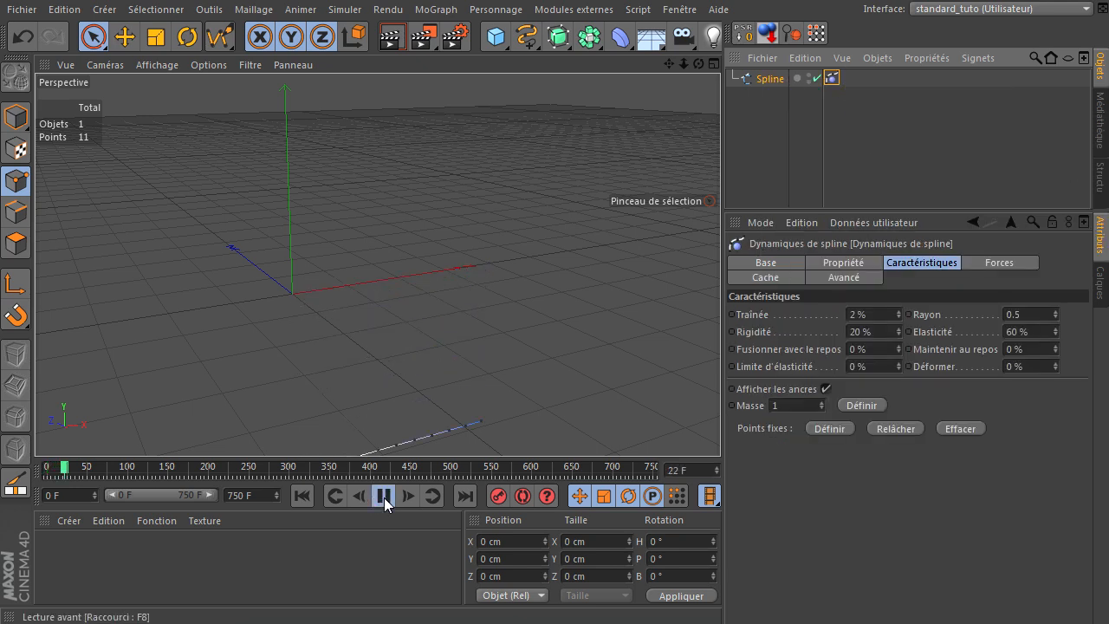
Test how the unanchored spline behaves under dynamics by playing the simulation, and rewind to frame 0.
{"action": "left_click", "coordinate": [384, 497]}
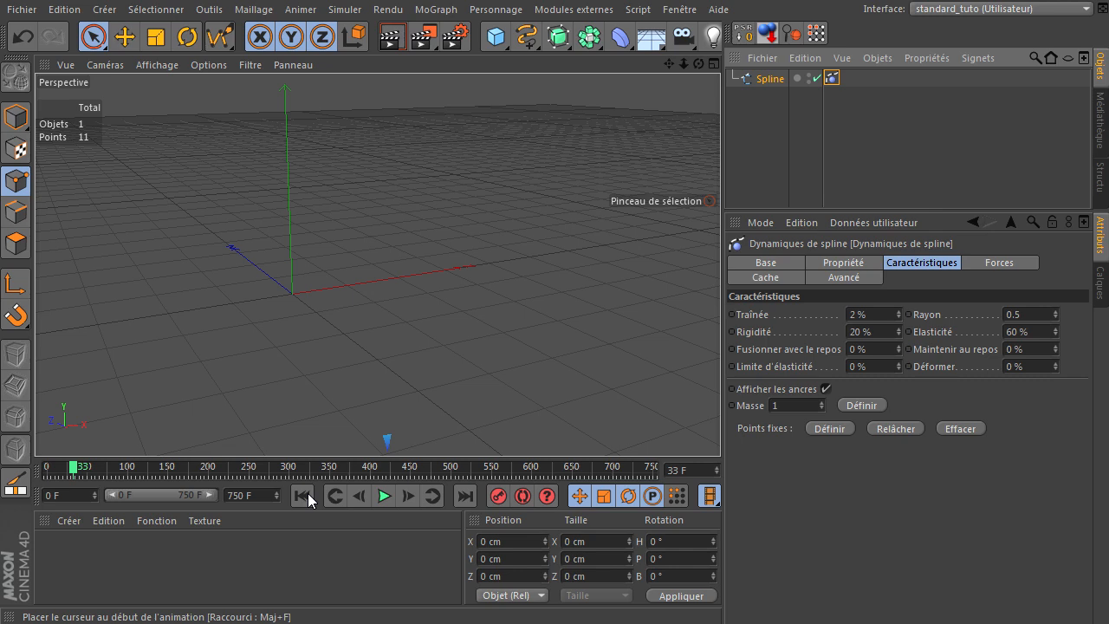
{"action": "left_click", "coordinate": [308, 493]}
{"action": "left_click", "coordinate": [773, 144]}
{"action": "left_click_drag", "start_coordinate": [699, 66], "coordinate": [720, 425]}
{"action": "left_click", "coordinate": [141, 66]}
{"action": "left_click", "coordinate": [168, 104]}
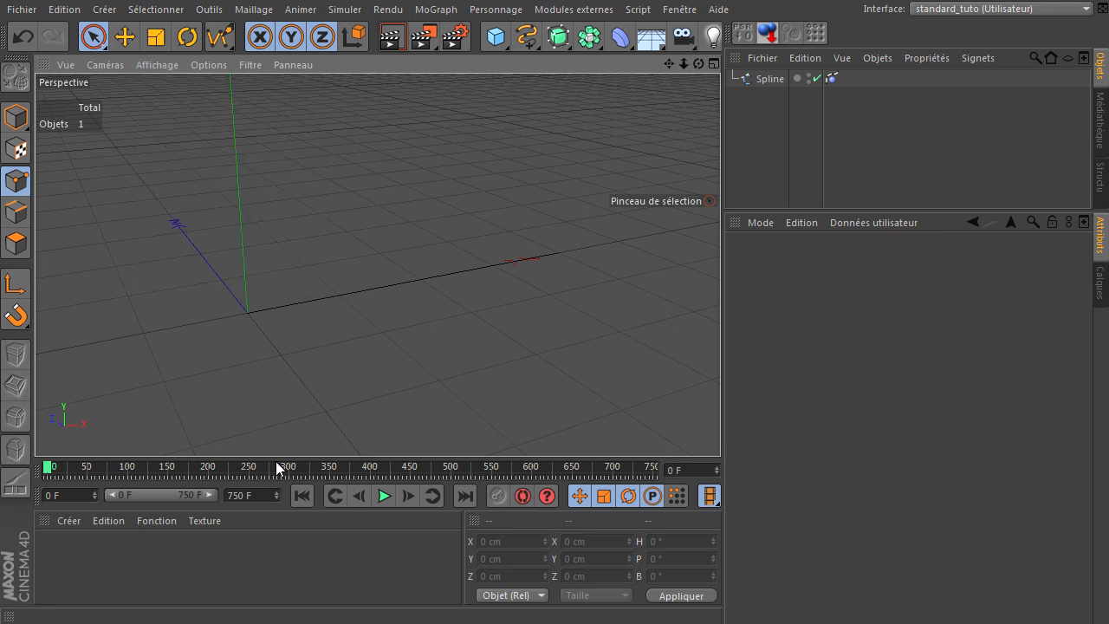
{"action": "left_click", "coordinate": [750, 83]}
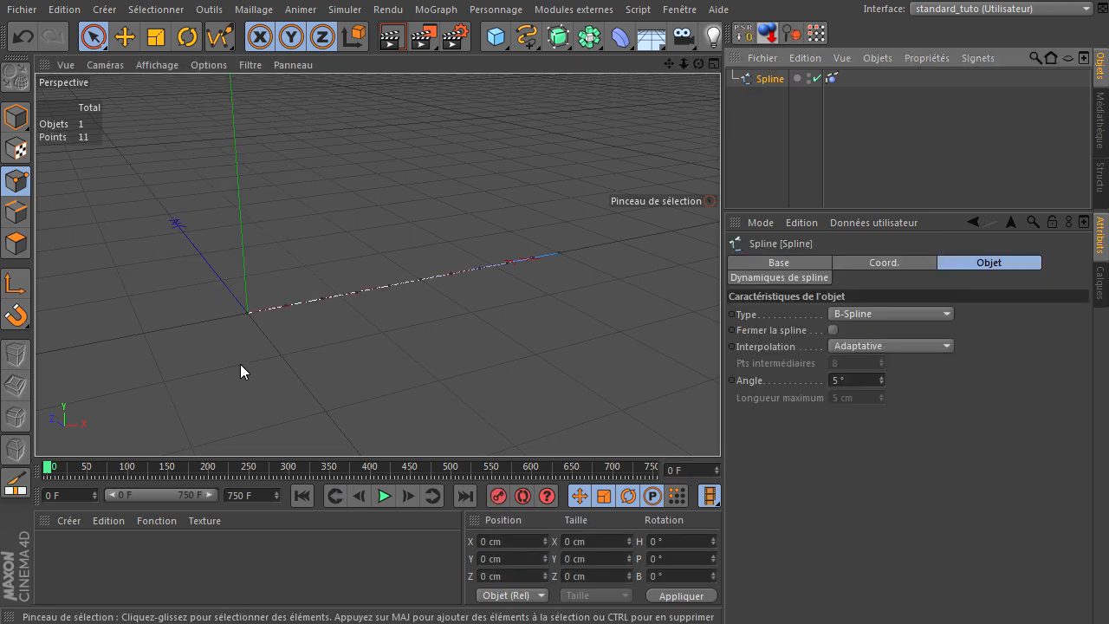
{"action": "left_click", "coordinate": [384, 496]}
{"action": "left_click", "coordinate": [384, 497]}
{"action": "left_click", "coordinate": [302, 494]}
Set the spline's start point at the origin as a fixed point in the spline dynamics tag.
{"action": "left_click", "coordinate": [245, 314]}
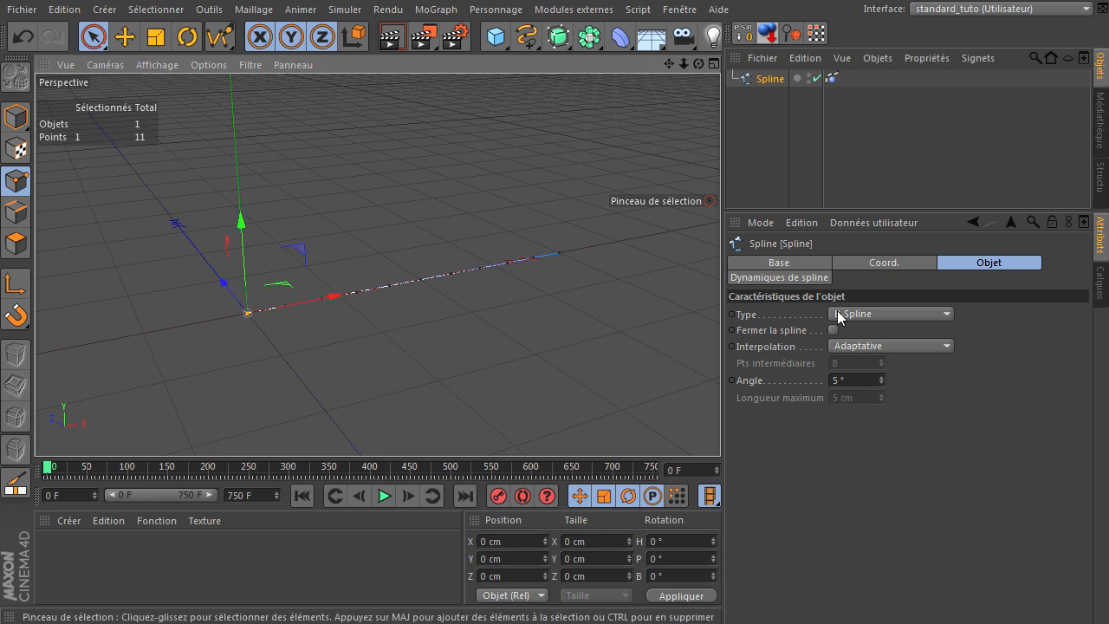
{"action": "left_click", "coordinate": [832, 79]}
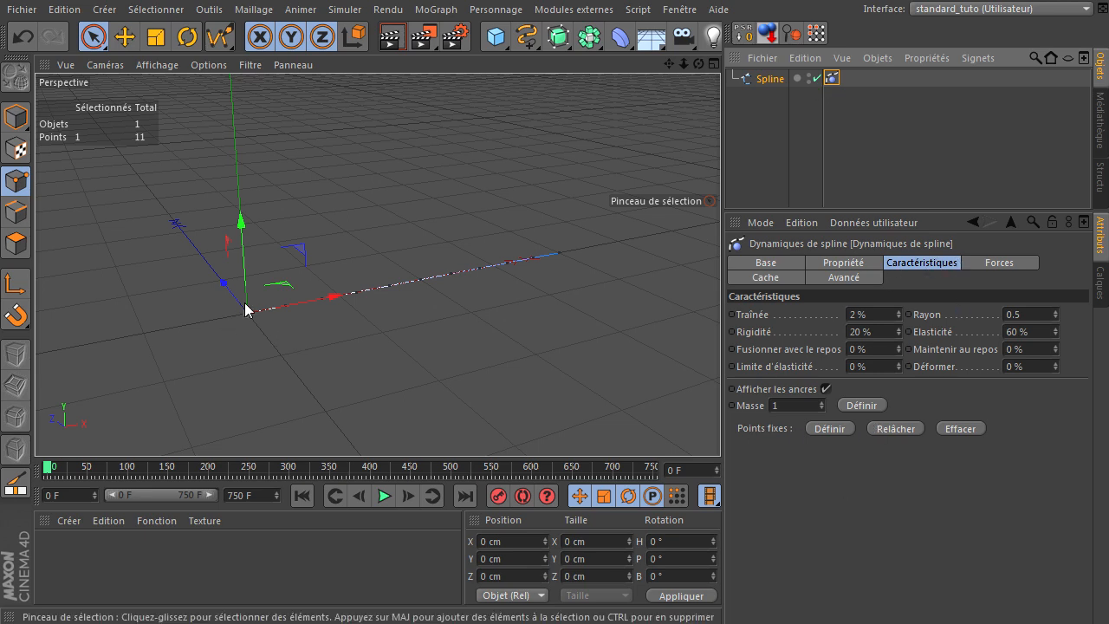
{"action": "left_click", "coordinate": [839, 427]}
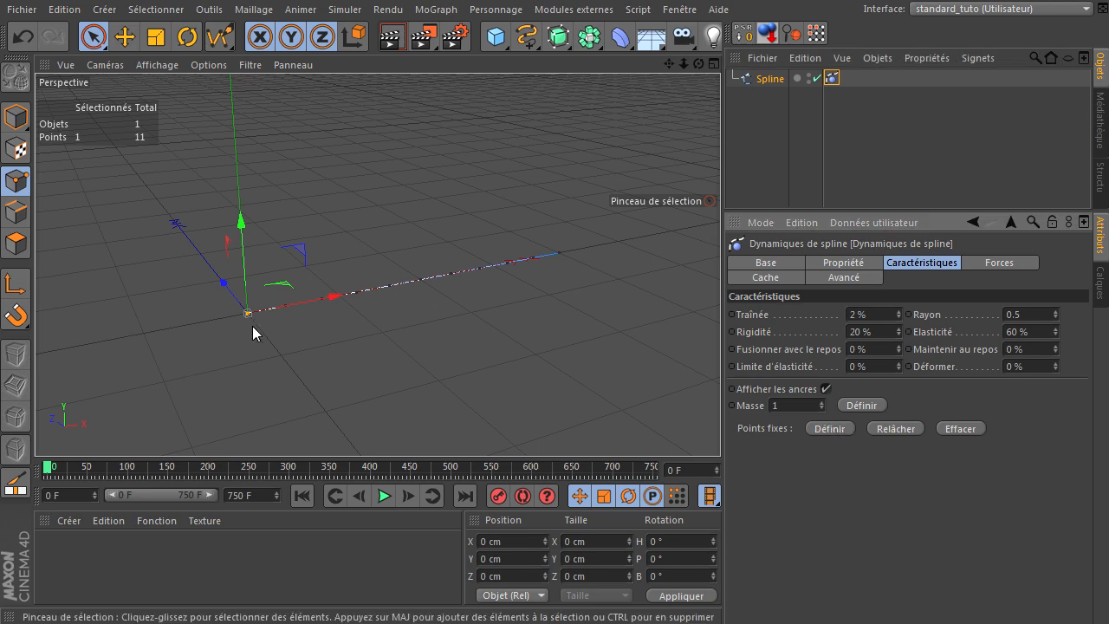
Try moving the fixed start point about 35 cm along X while the simulation plays, and undo the move at frame 0.
{"action": "left_click_drag", "start_coordinate": [682, 65], "coordinate": [696, 555]}
{"action": "left_click", "coordinate": [383, 501]}
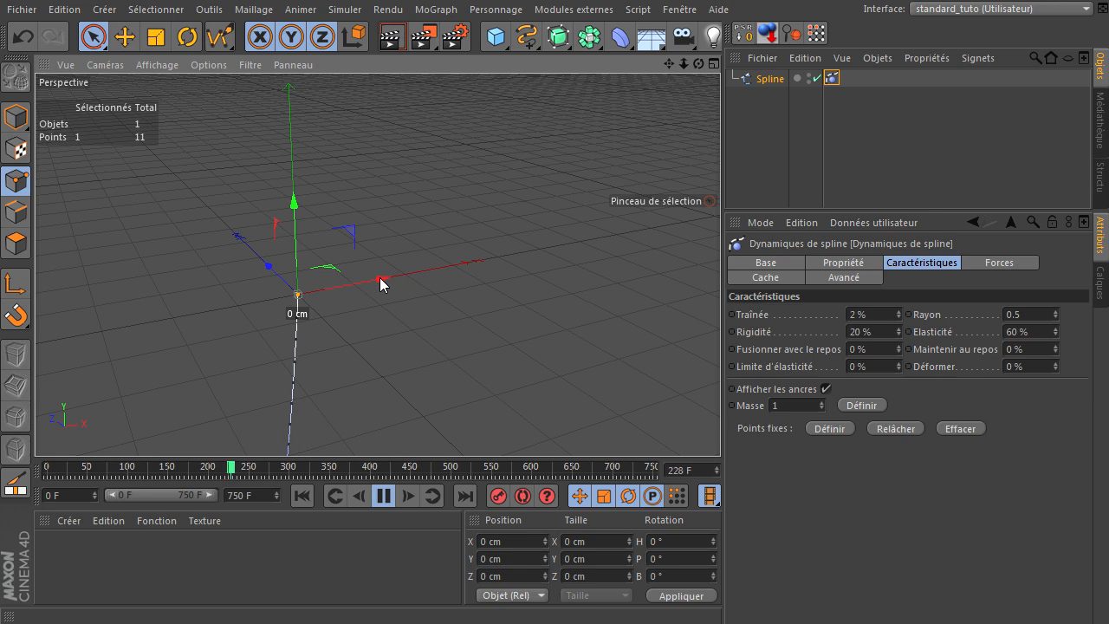
{"action": "left_click", "coordinate": [767, 78]}
{"action": "left_click_drag", "start_coordinate": [345, 282], "coordinate": [367, 291]}
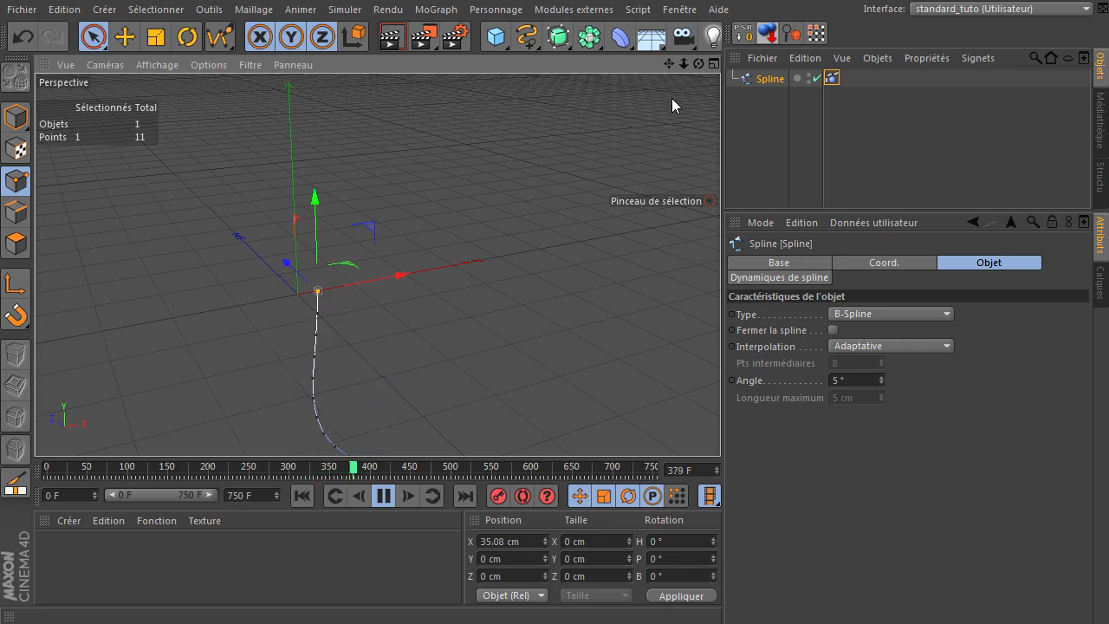
{"action": "left_click", "coordinate": [383, 501]}
{"action": "left_click", "coordinate": [302, 496]}
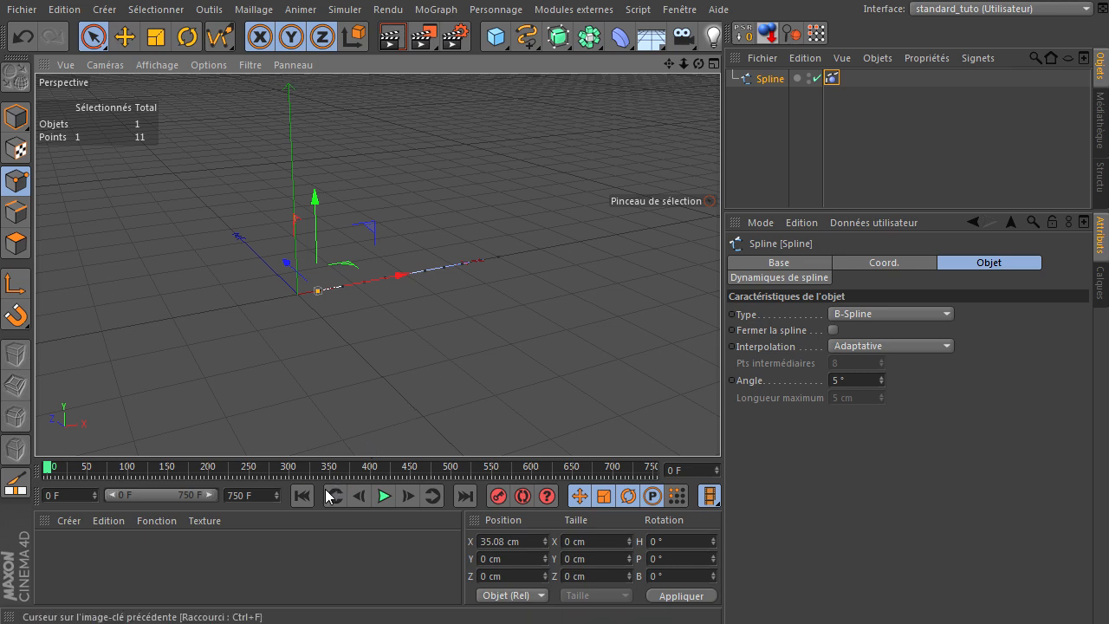
{"action": "left_click", "coordinate": [20, 34]}
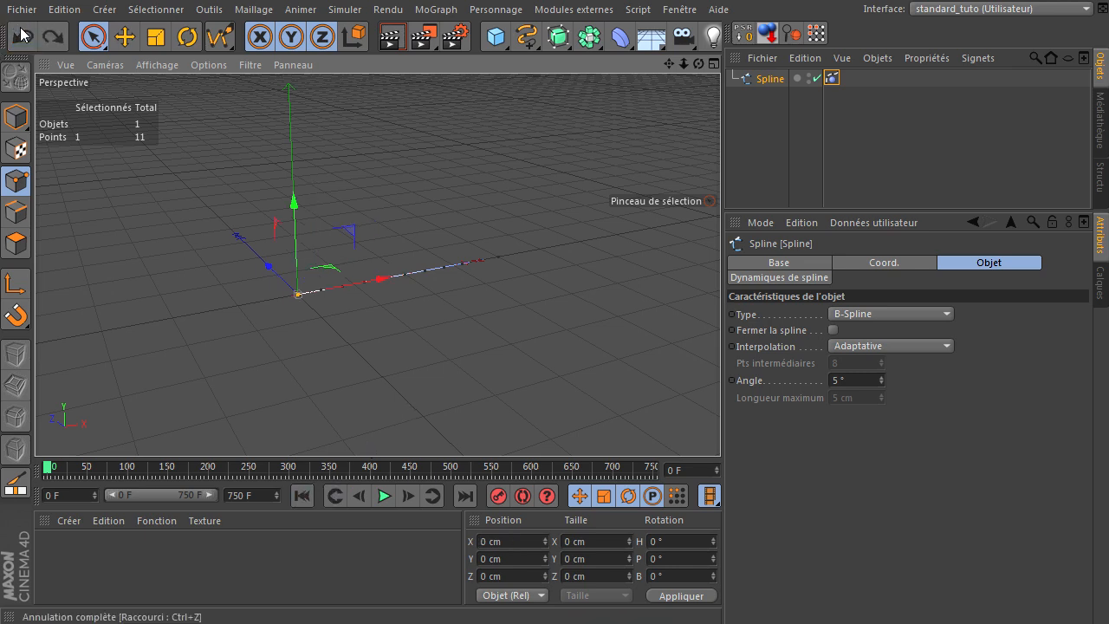
Clear the fixed points in the spline dynamics tag, play the simulation, and rewind to frame 0.
{"action": "left_click", "coordinate": [831, 78]}
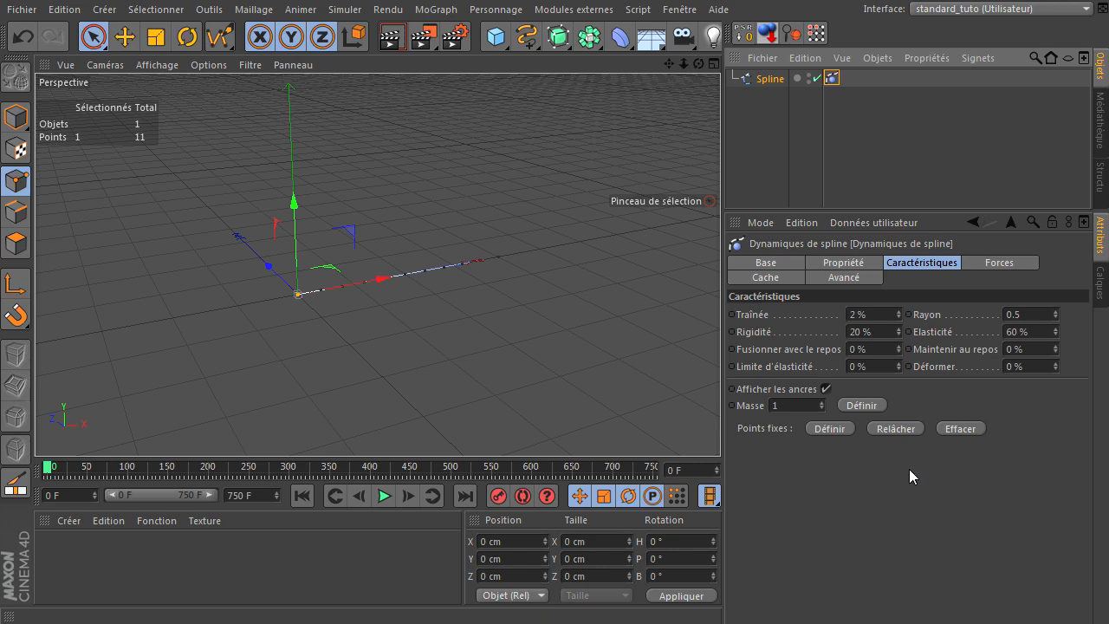
{"action": "left_click", "coordinate": [962, 429]}
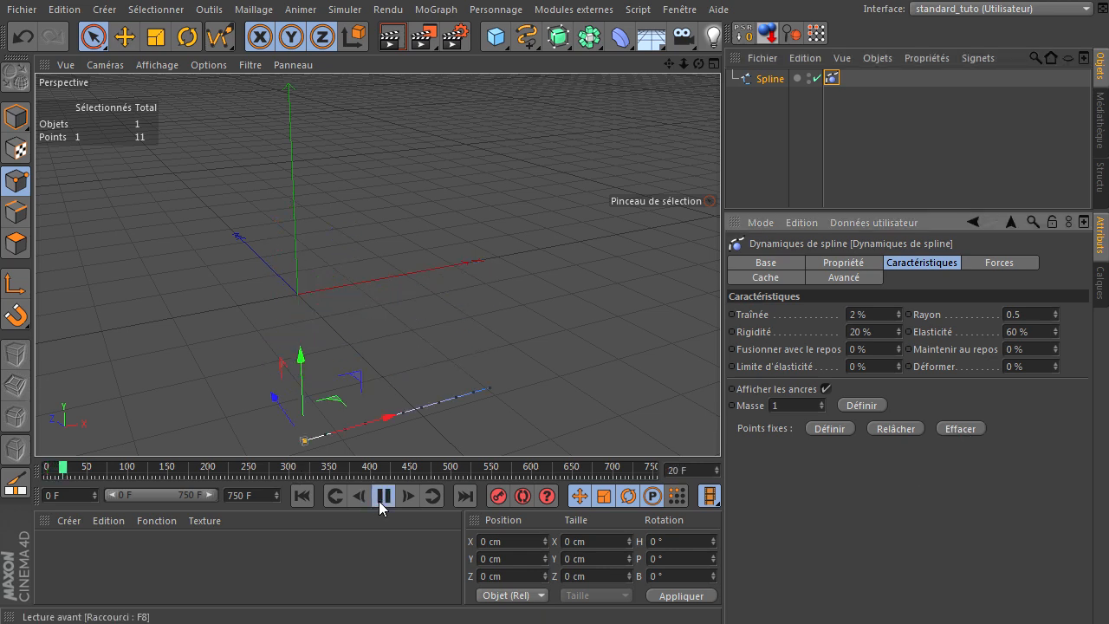
{"action": "left_click", "coordinate": [303, 494]}
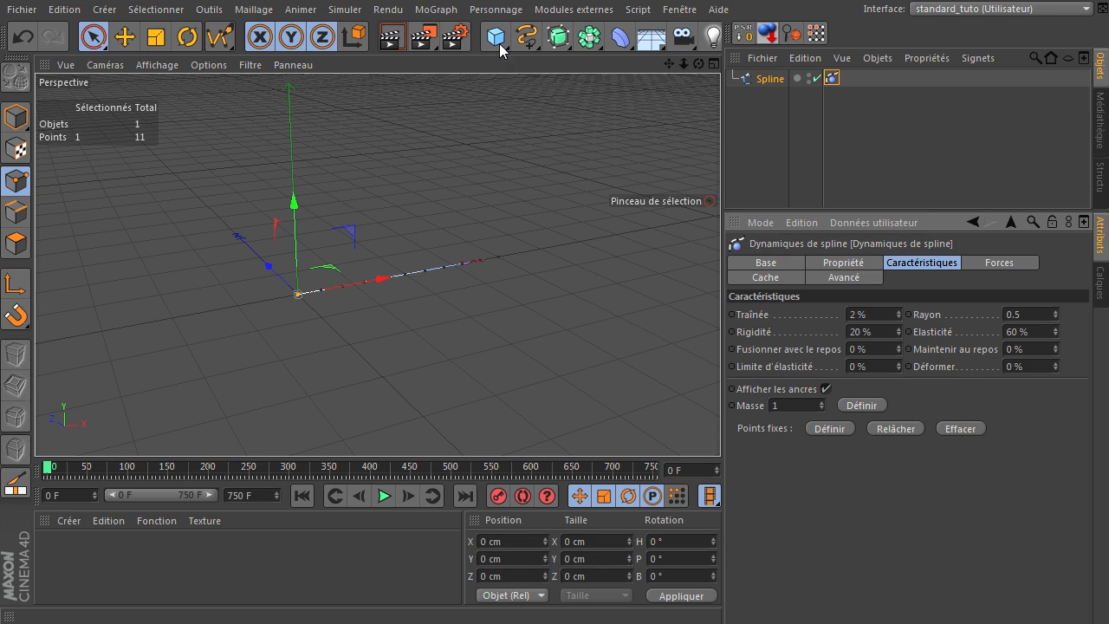
Add a null object to the scene and name it A.
{"action": "left_click_drag", "start_coordinate": [495, 36], "coordinate": [620, 59]}
{"action": "double_click", "coordinate": [771, 78]}
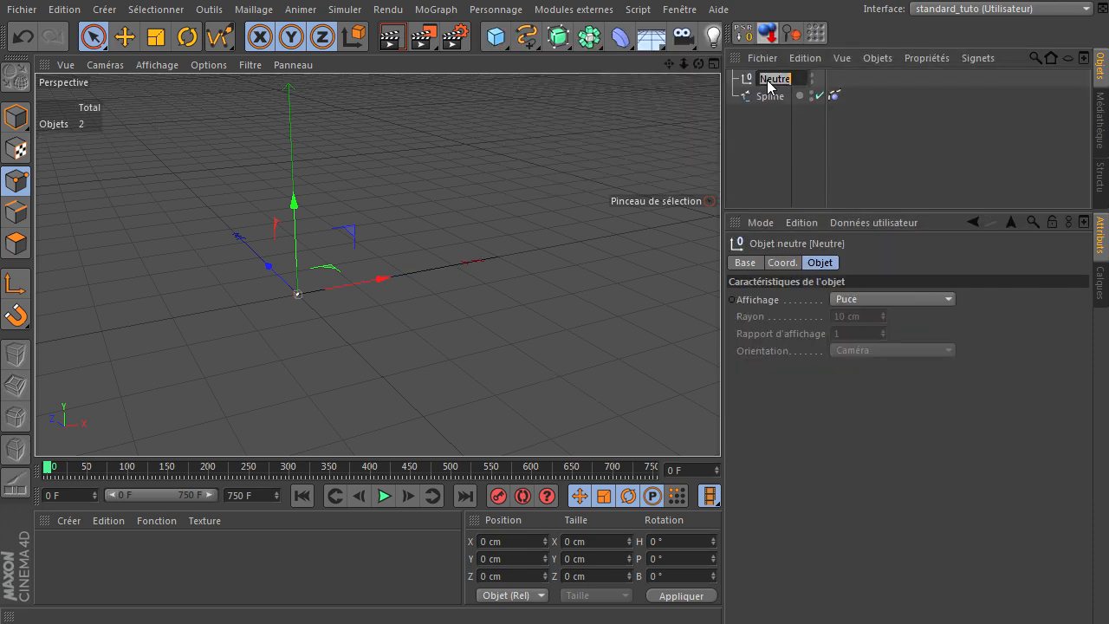
{"action": "type", "text": "A"}
{"action": "key", "text": "Return"}
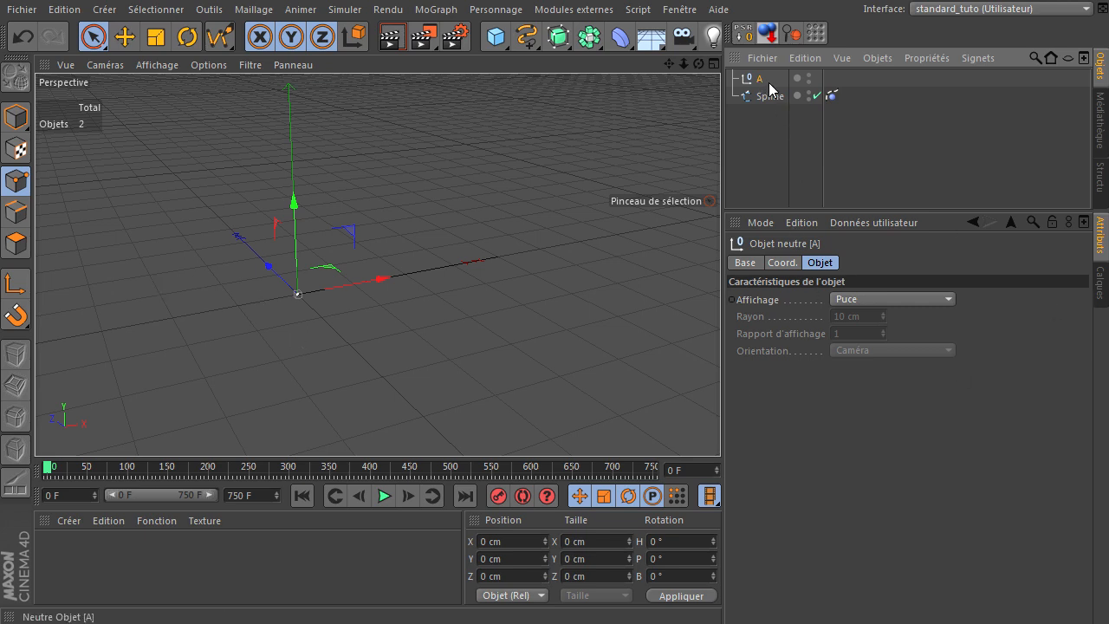
Display null A as an octagon (Octogone) with a radius of 20 cm.
{"action": "left_click", "coordinate": [815, 268]}
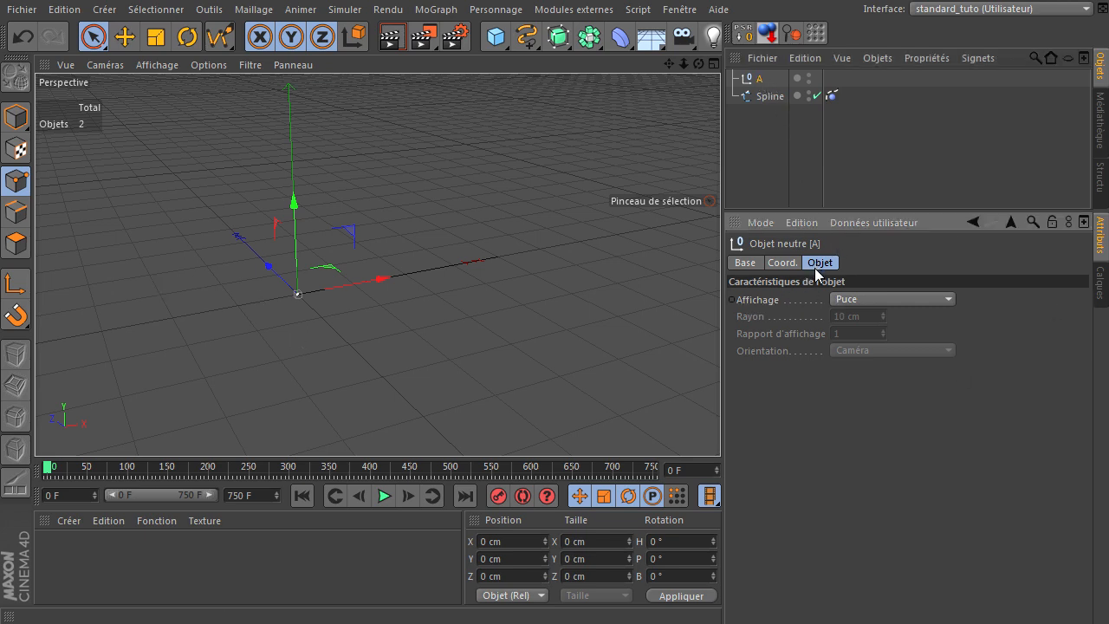
{"action": "left_click", "coordinate": [888, 298]}
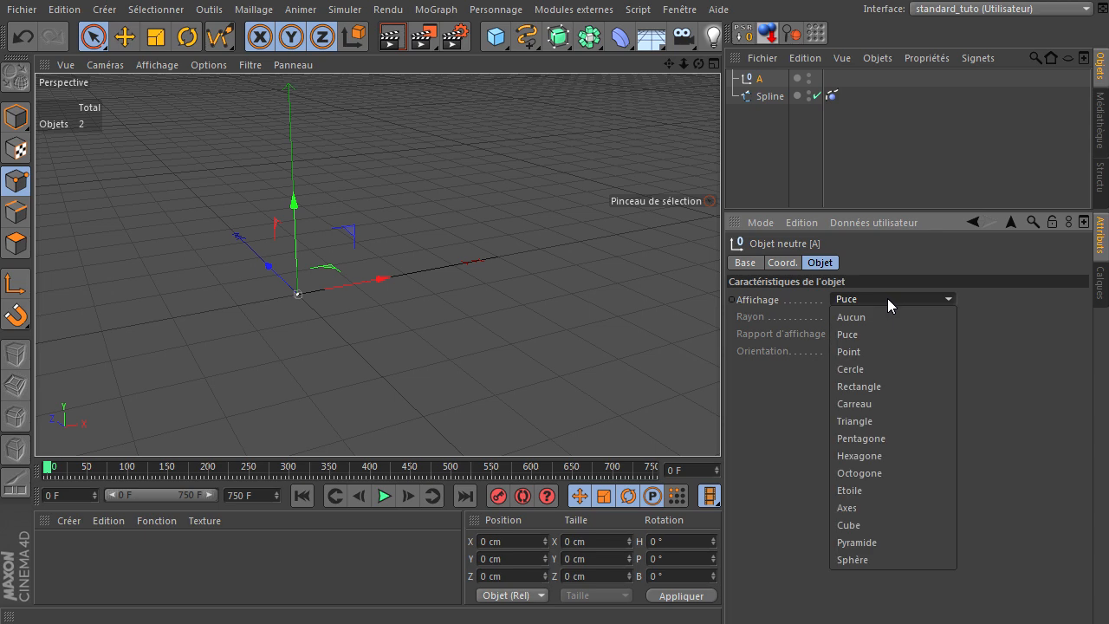
{"action": "left_click", "coordinate": [888, 472]}
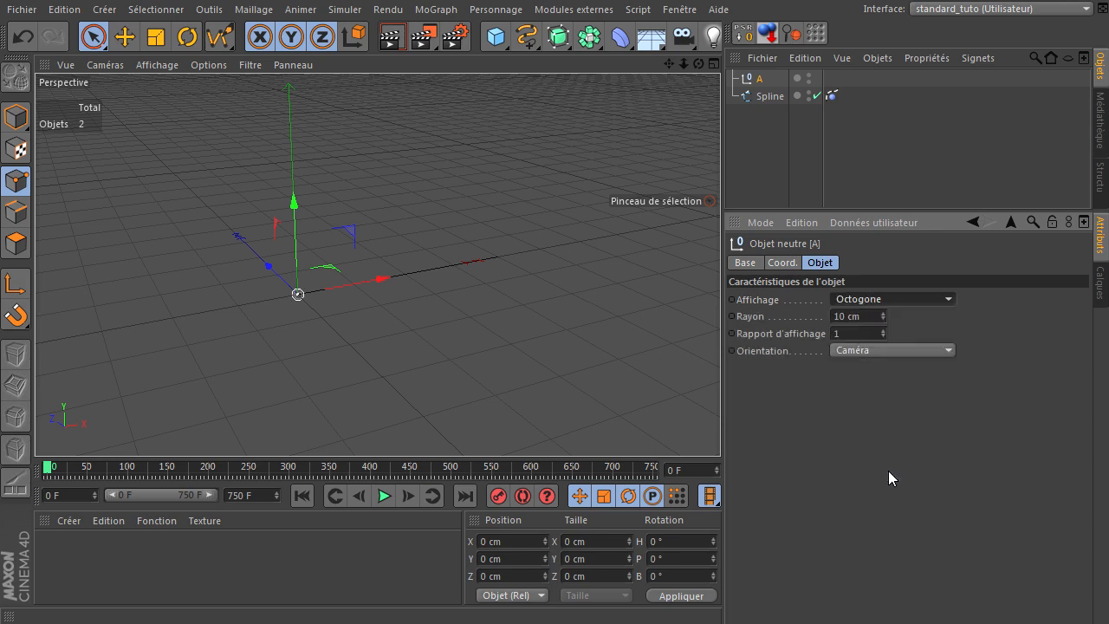
{"action": "double_click", "coordinate": [858, 316]}
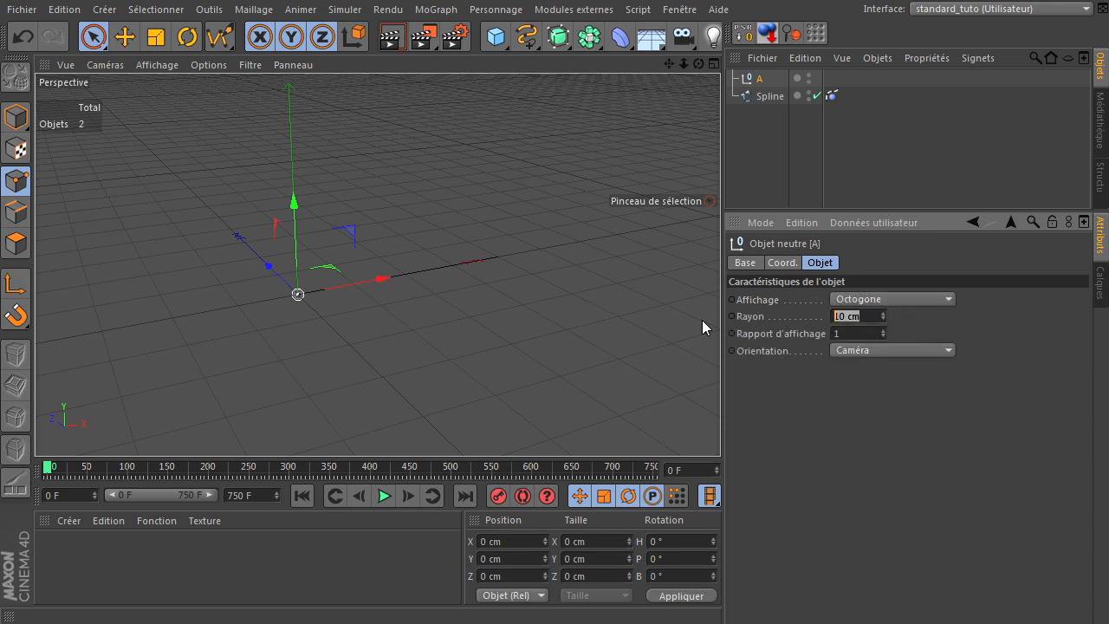
{"action": "type", "text": "20"}
{"action": "key", "text": "Return"}
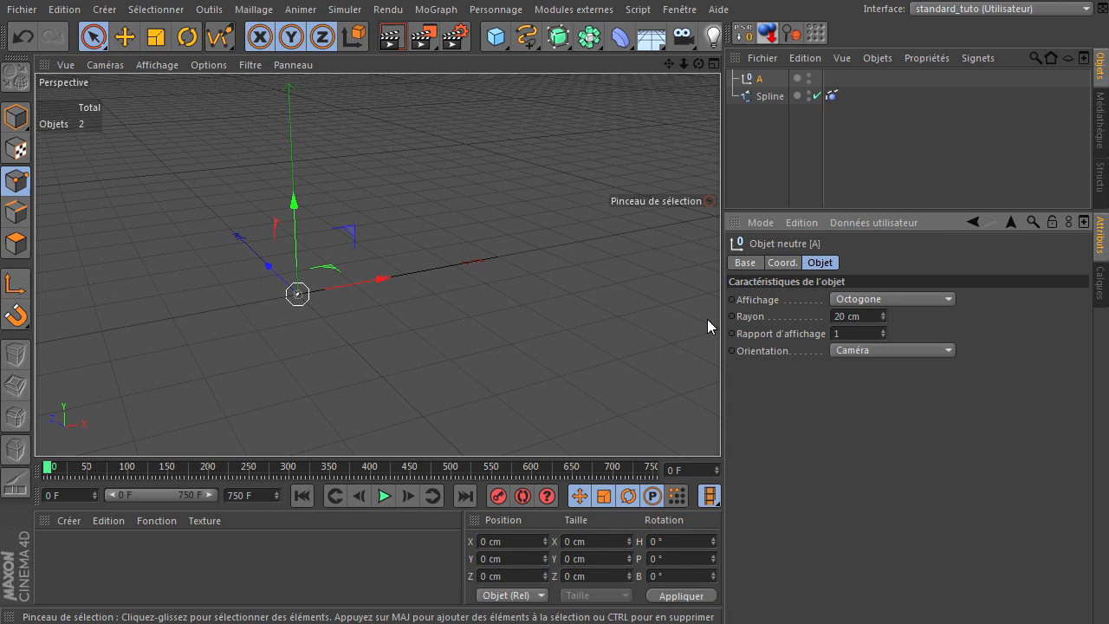
Give null A a custom orange display colour of R 255, V 110, B 0, and deselect it.
{"action": "left_click", "coordinate": [747, 264]}
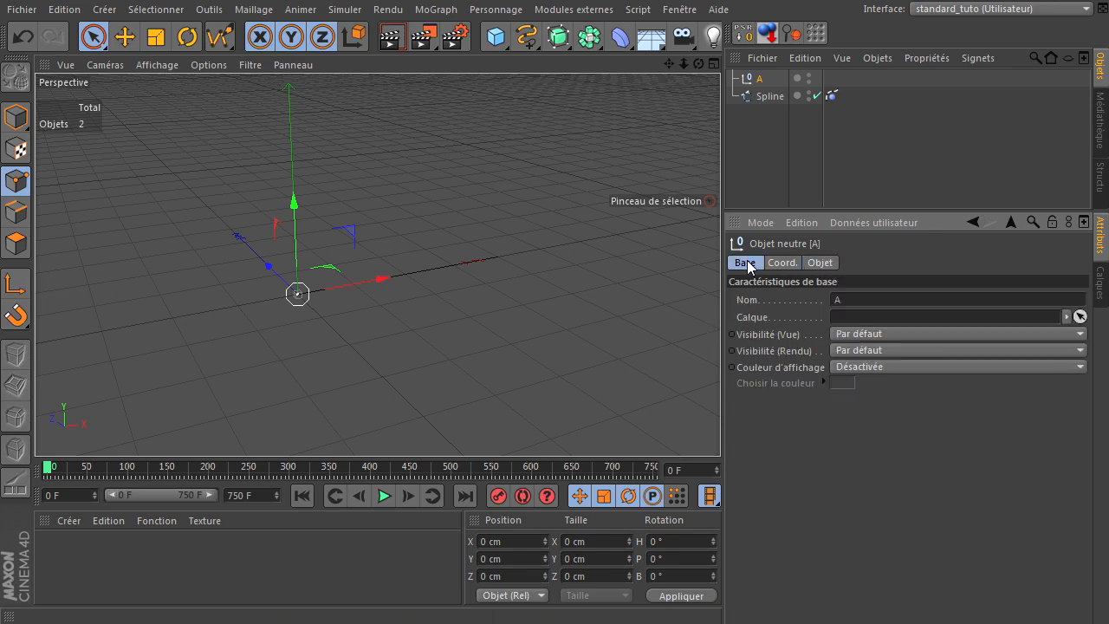
{"action": "left_click", "coordinate": [908, 365]}
{"action": "left_click", "coordinate": [894, 419]}
{"action": "left_click", "coordinate": [839, 383]}
{"action": "left_click_drag", "start_coordinate": [799, 352], "coordinate": [850, 327]}
{"action": "left_click", "coordinate": [811, 318]}
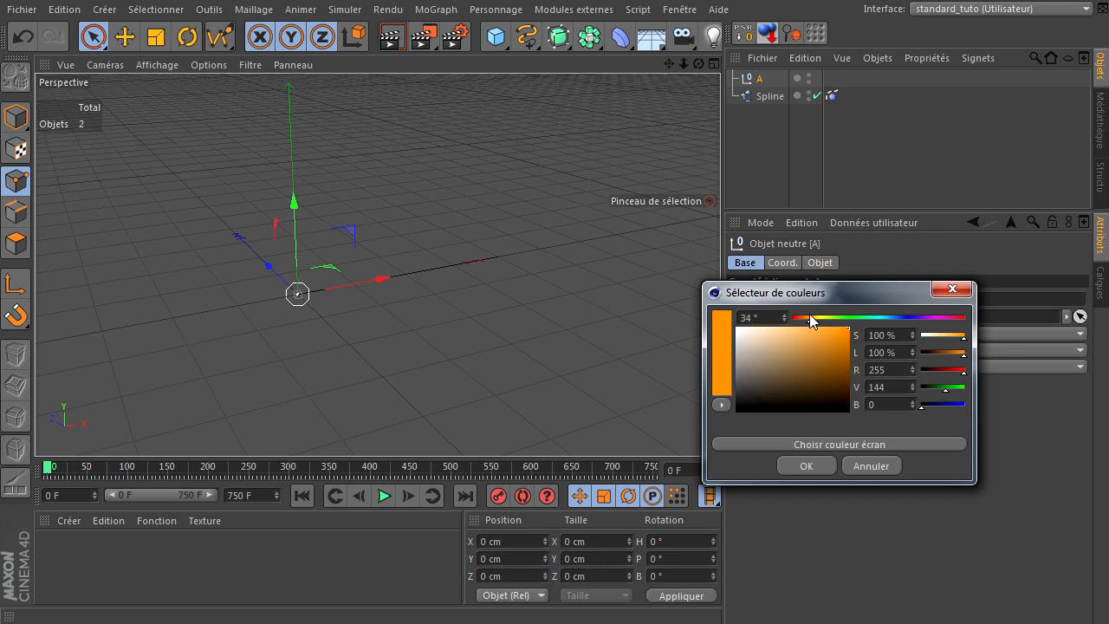
{"action": "left_click", "coordinate": [799, 465]}
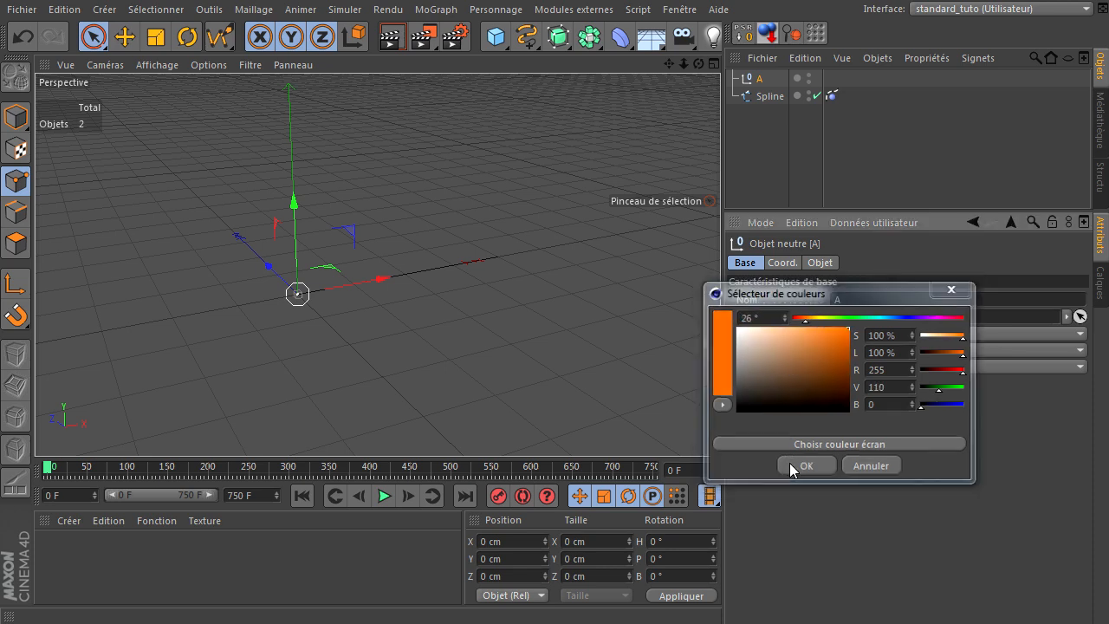
{"action": "left_click", "coordinate": [768, 182]}
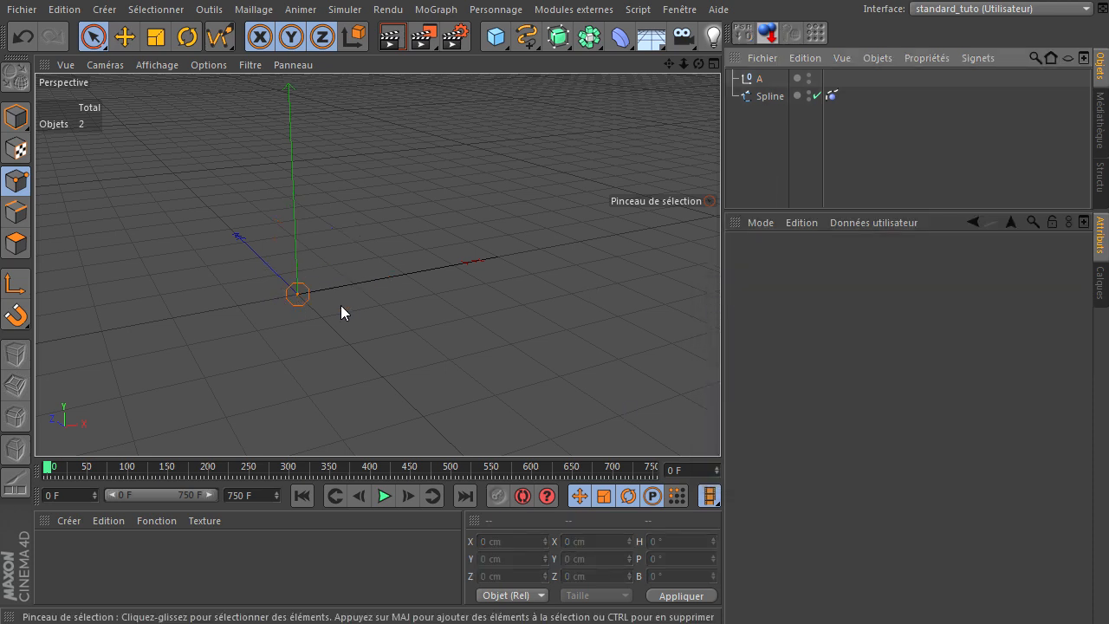
Add a Hair Constraint (Contrainte) tag to the spline.
{"action": "left_click", "coordinate": [757, 79]}
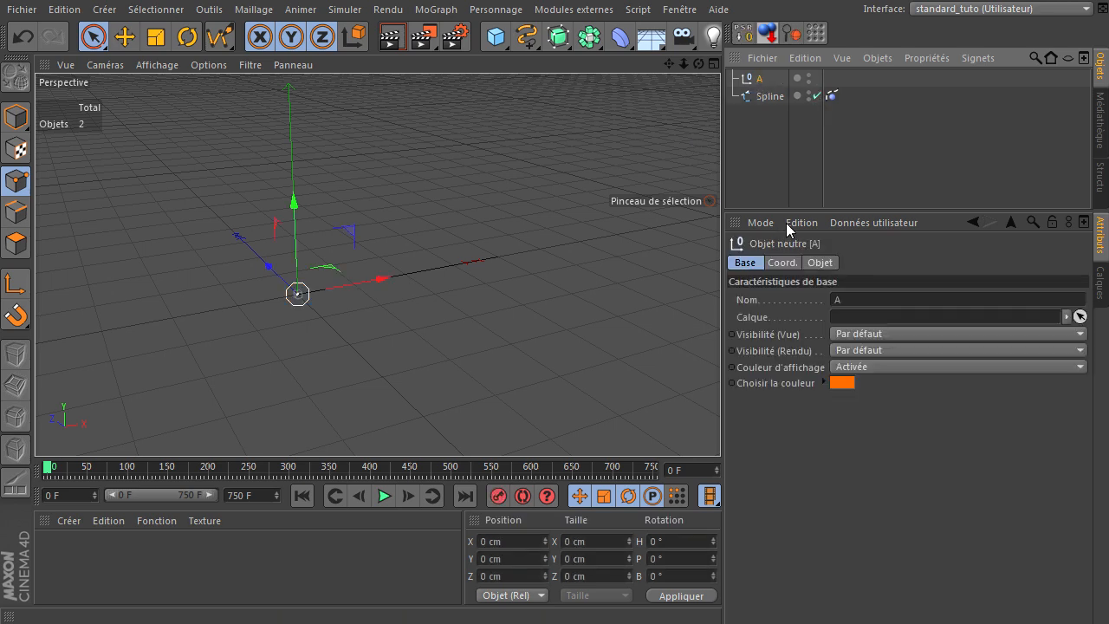
{"action": "left_click", "coordinate": [771, 97]}
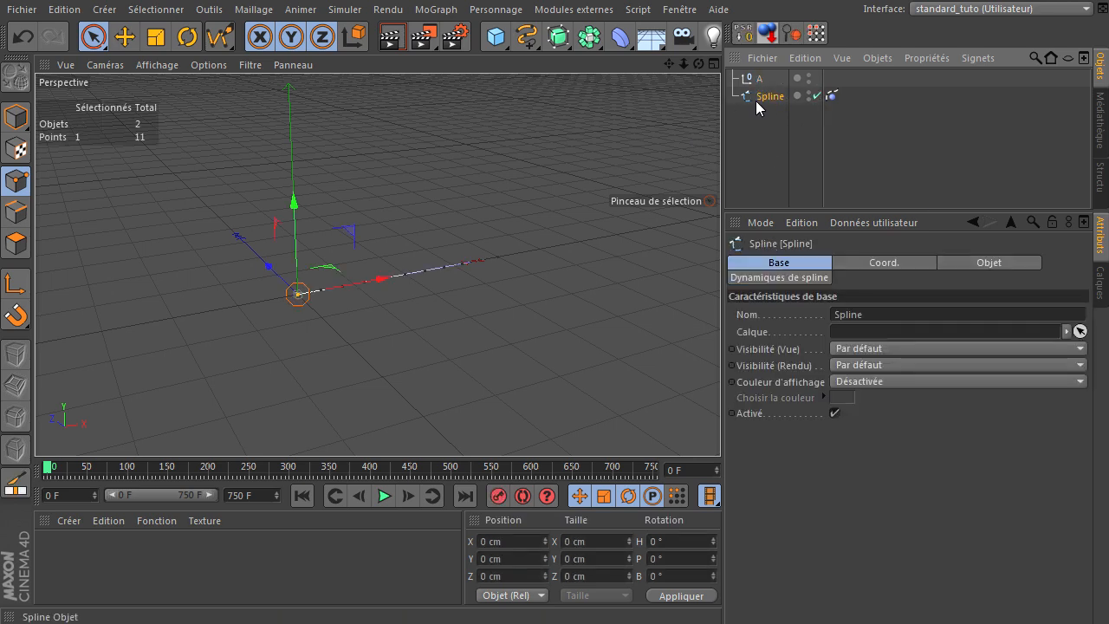
{"action": "right_click", "coordinate": [757, 106]}
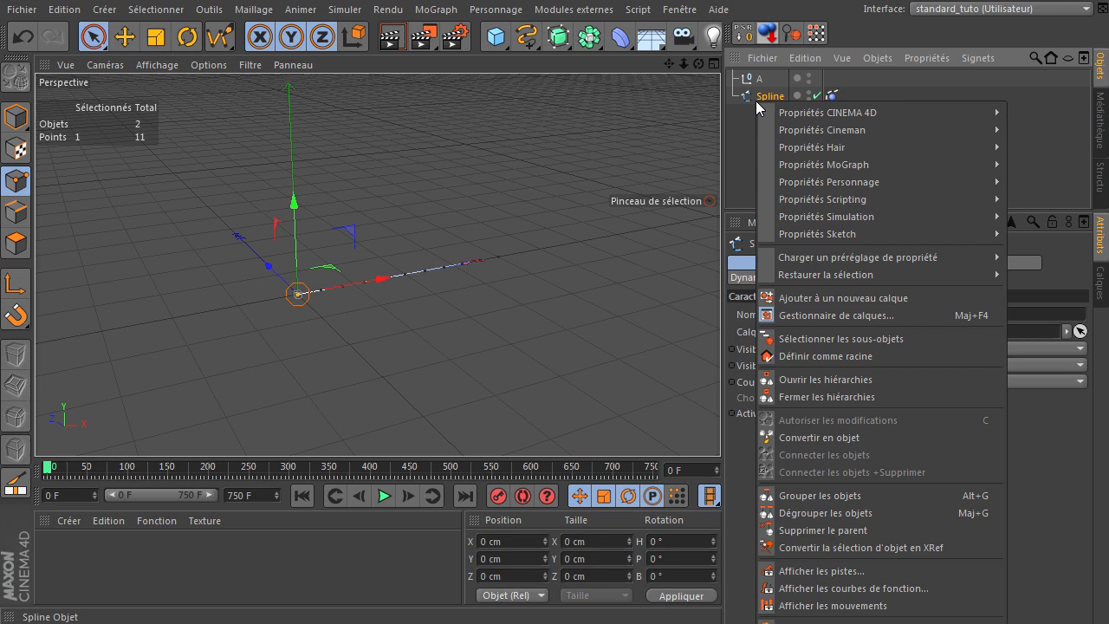
{"action": "mouse_move", "coordinate": [834, 186]}
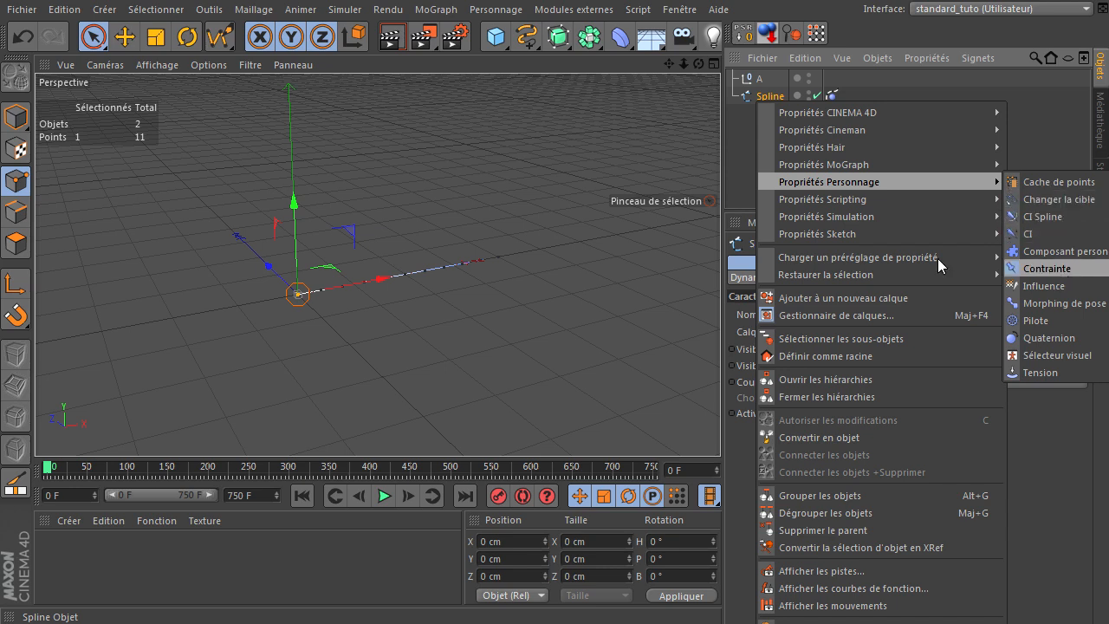
{"action": "mouse_move", "coordinate": [823, 152]}
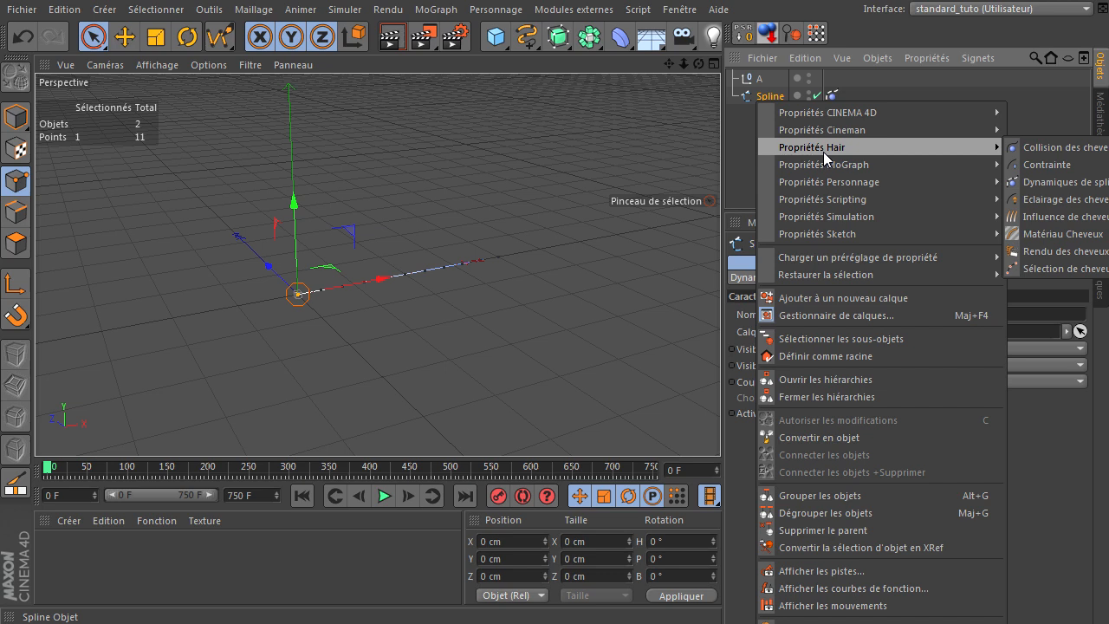
{"action": "left_click", "coordinate": [1048, 165]}
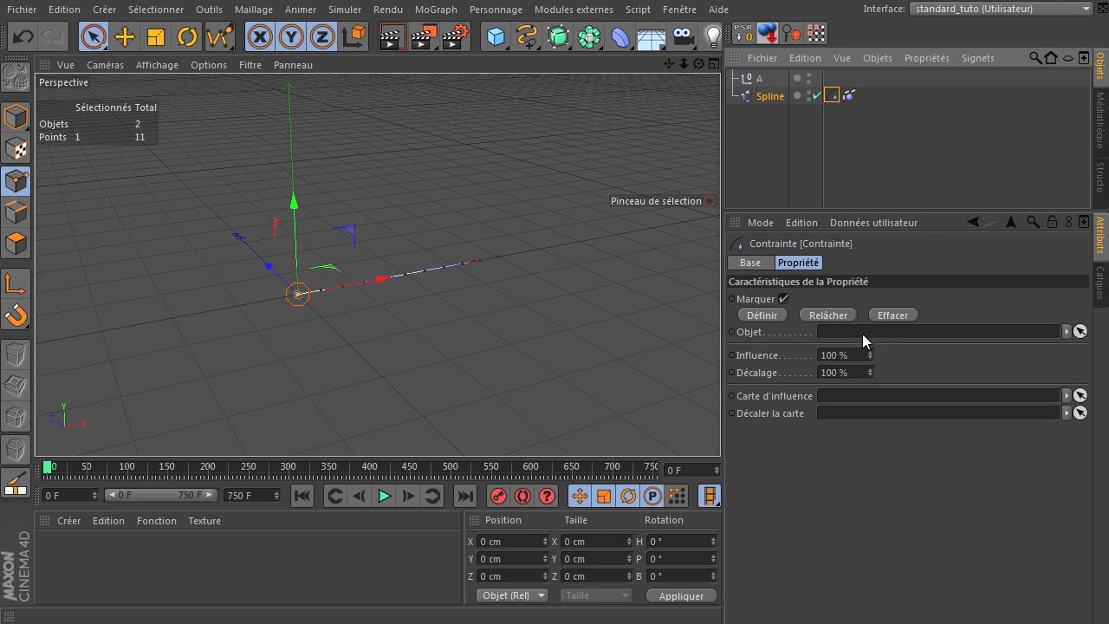
Link null A as the constraint tag's object and set the constraint on the spline's start point.
{"action": "left_click", "coordinate": [779, 97]}
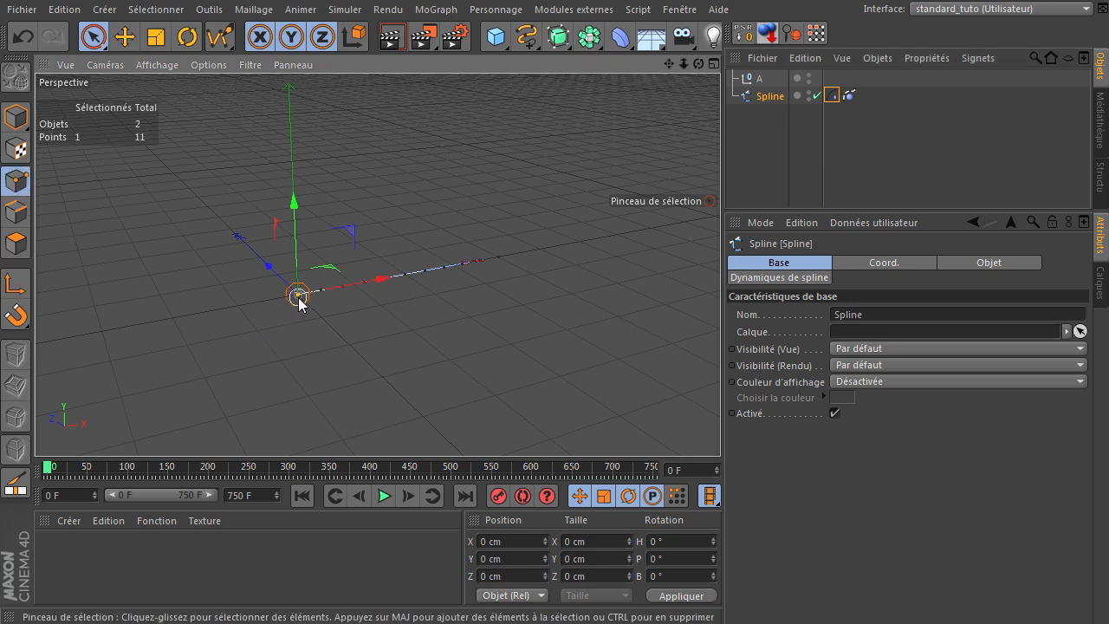
{"action": "left_click", "coordinate": [831, 100]}
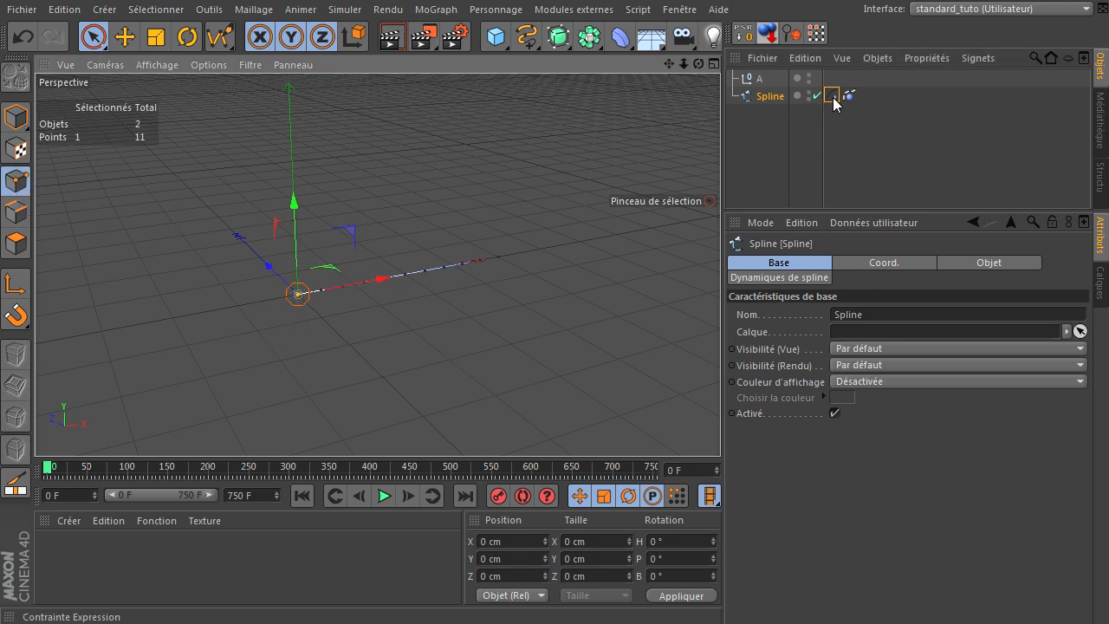
{"action": "left_click_drag", "start_coordinate": [752, 79], "coordinate": [801, 172]}
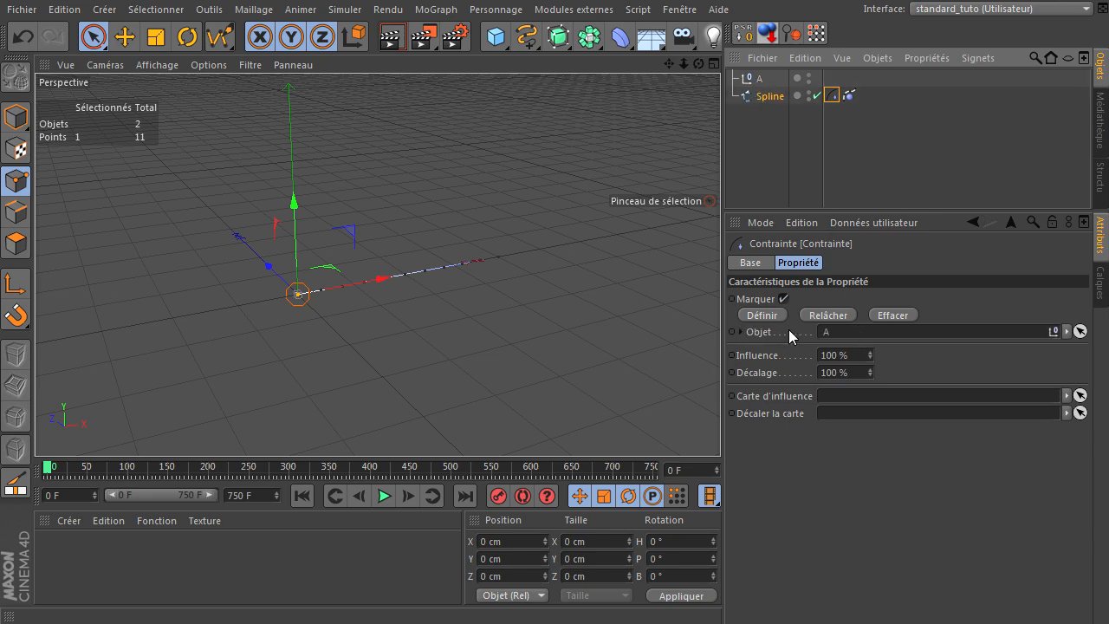
{"action": "left_click", "coordinate": [757, 315]}
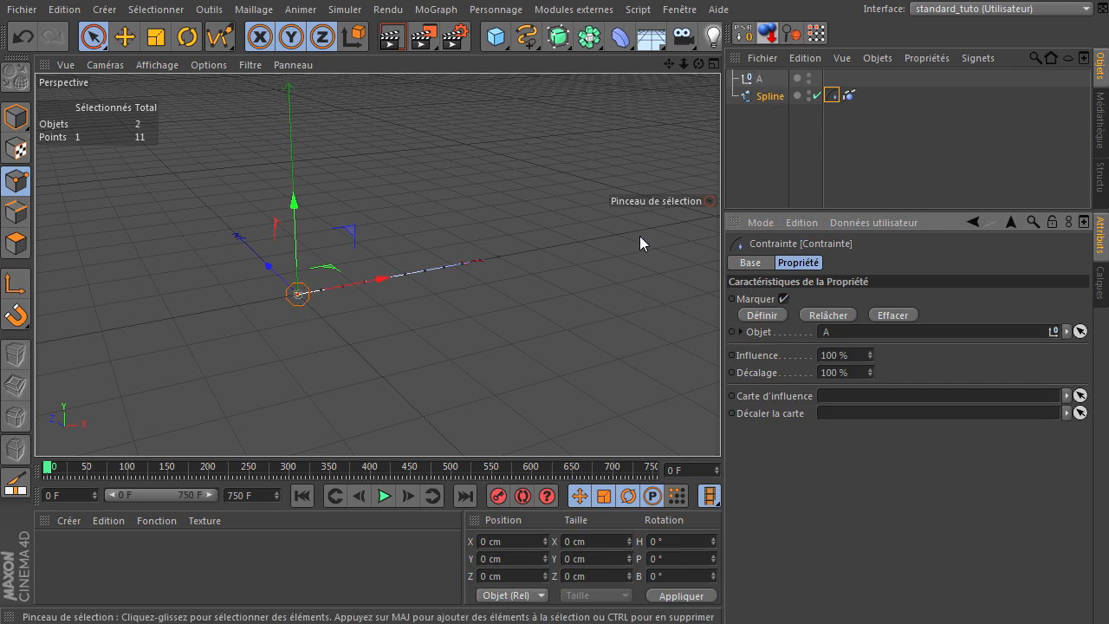
Play the simulation, move null A along X to test its constraint, and rewind to frame 0.
{"action": "left_click", "coordinate": [384, 496]}
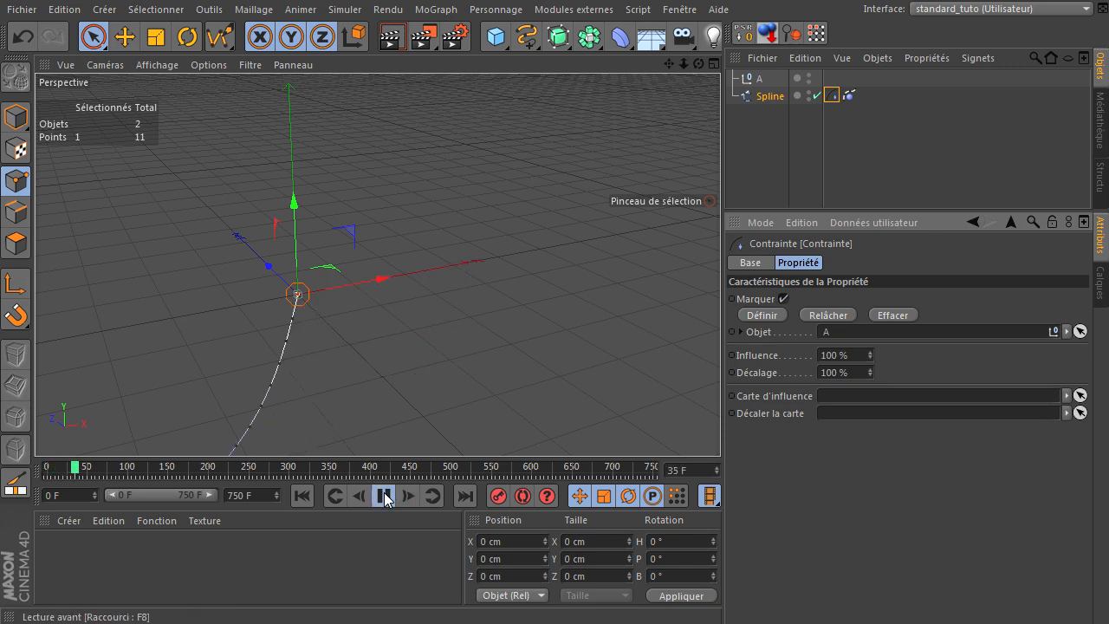
{"action": "left_click", "coordinate": [759, 79]}
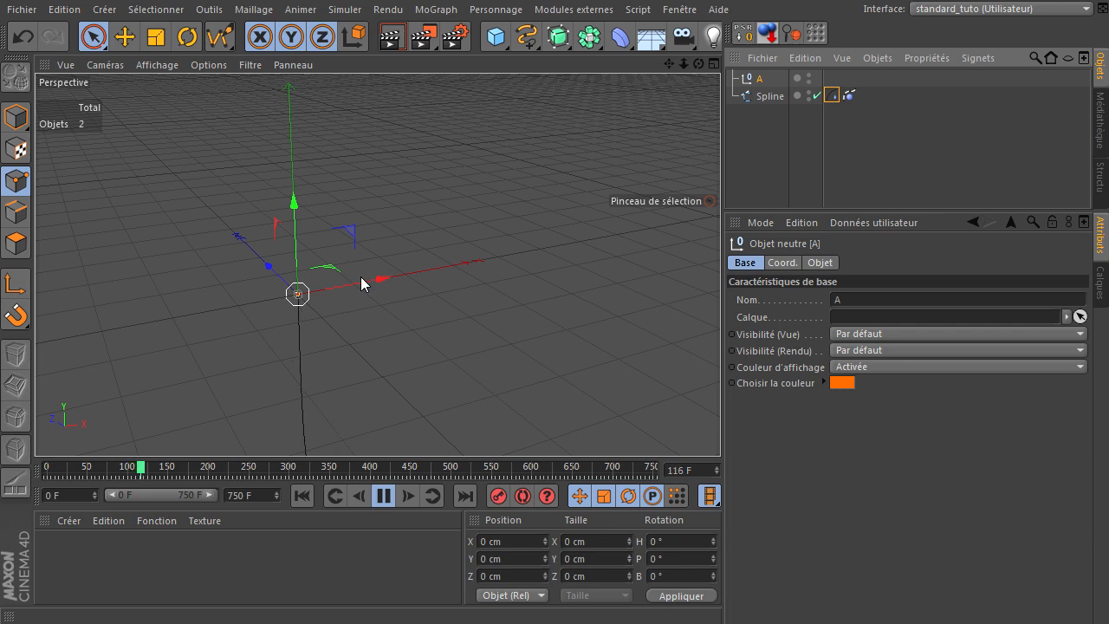
{"action": "mouse_move", "coordinate": [358, 281]}
{"action": "left_mouse_down"}
{"action": "mouse_move", "coordinate": [523, 268]}
{"action": "mouse_move", "coordinate": [355, 293]}
{"action": "left_mouse_up"}
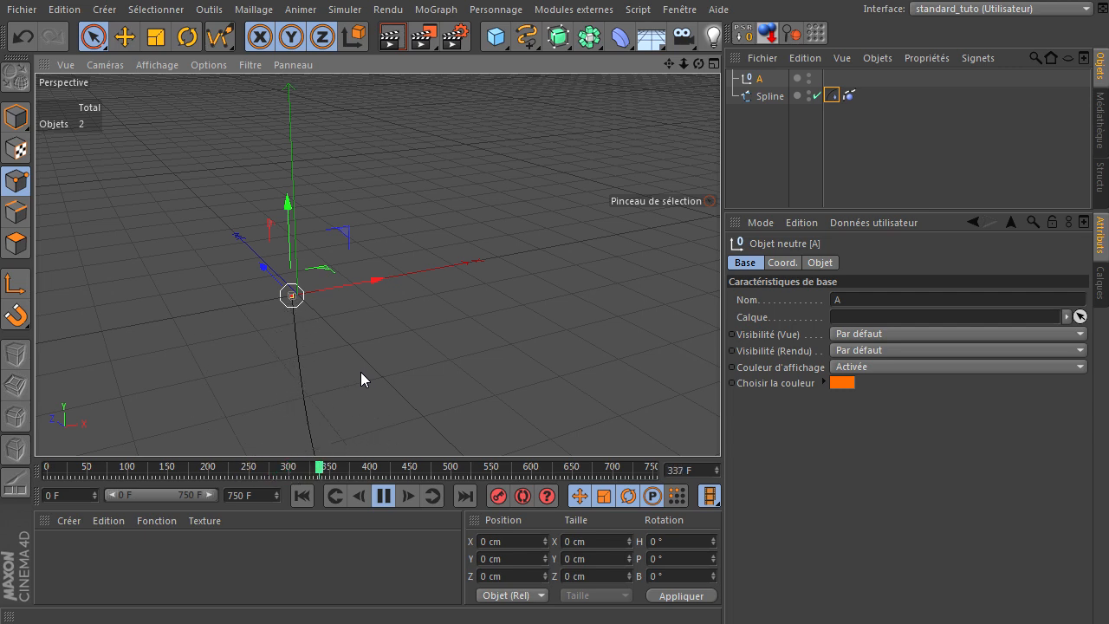
{"action": "left_click", "coordinate": [386, 497]}
{"action": "left_click", "coordinate": [302, 495]}
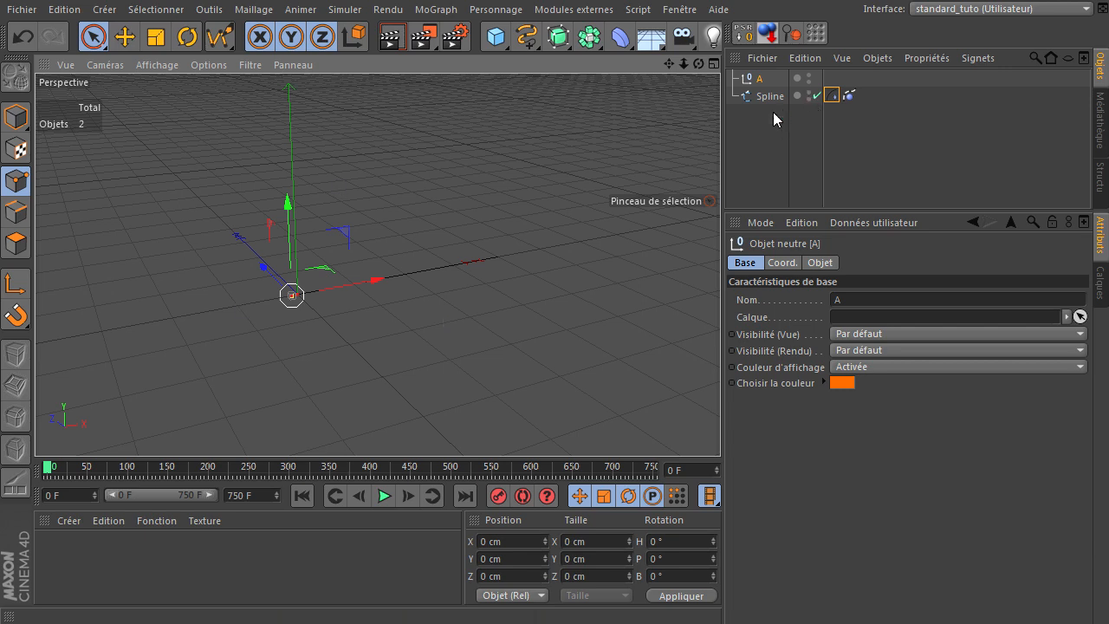
Duplicate null A, rename the copy B, and set its X position to 400 cm.
{"action": "left_click", "coordinate": [832, 99]}
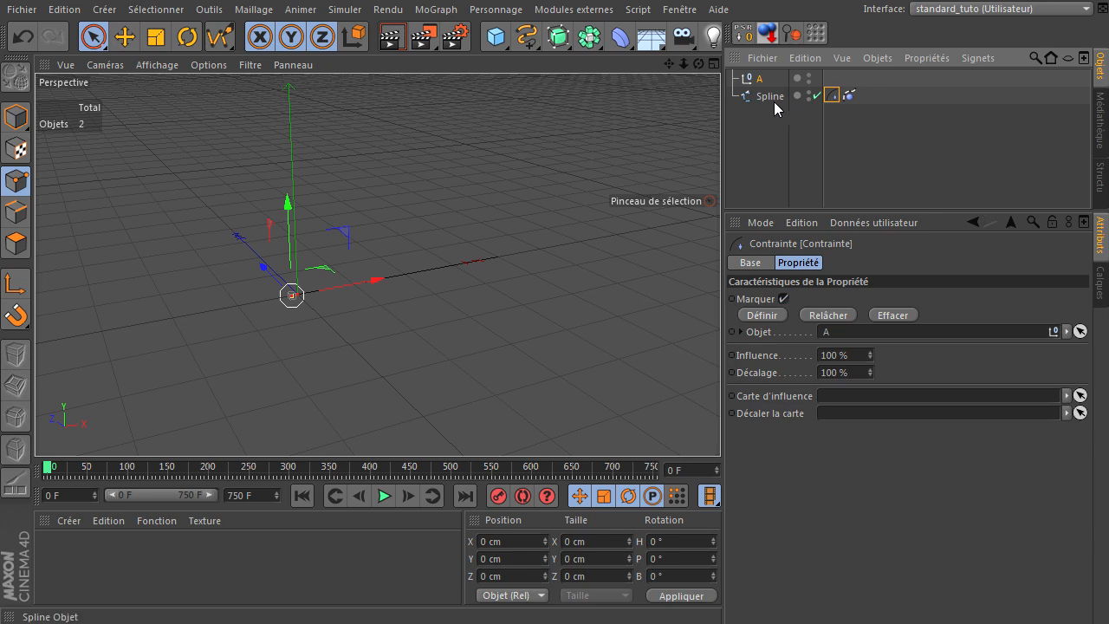
{"action": "left_click", "coordinate": [751, 80]}
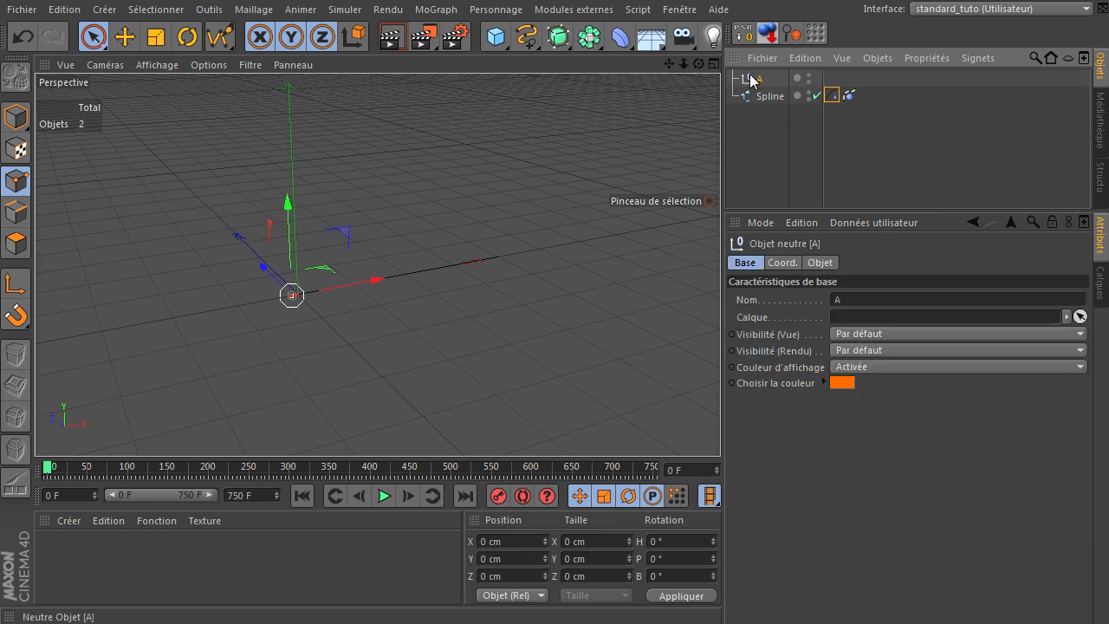
{"action": "left_click_drag", "start_coordinate": [747, 90], "coordinate": [757, 97], "text": "ctrl"}
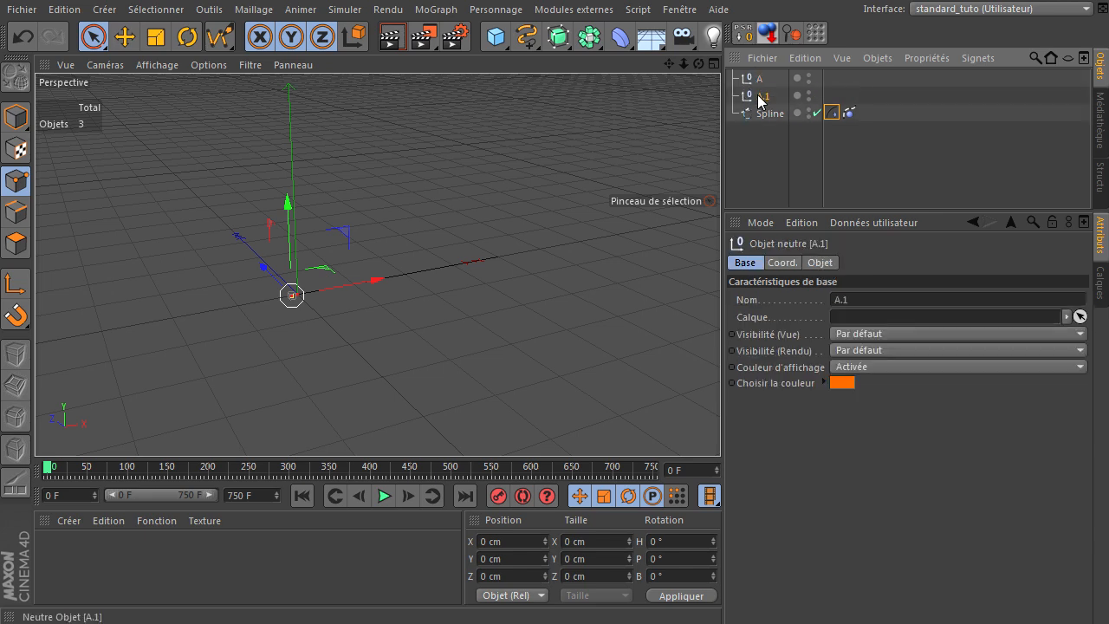
{"action": "double_click", "coordinate": [760, 96]}
{"action": "key", "text": "Return"}
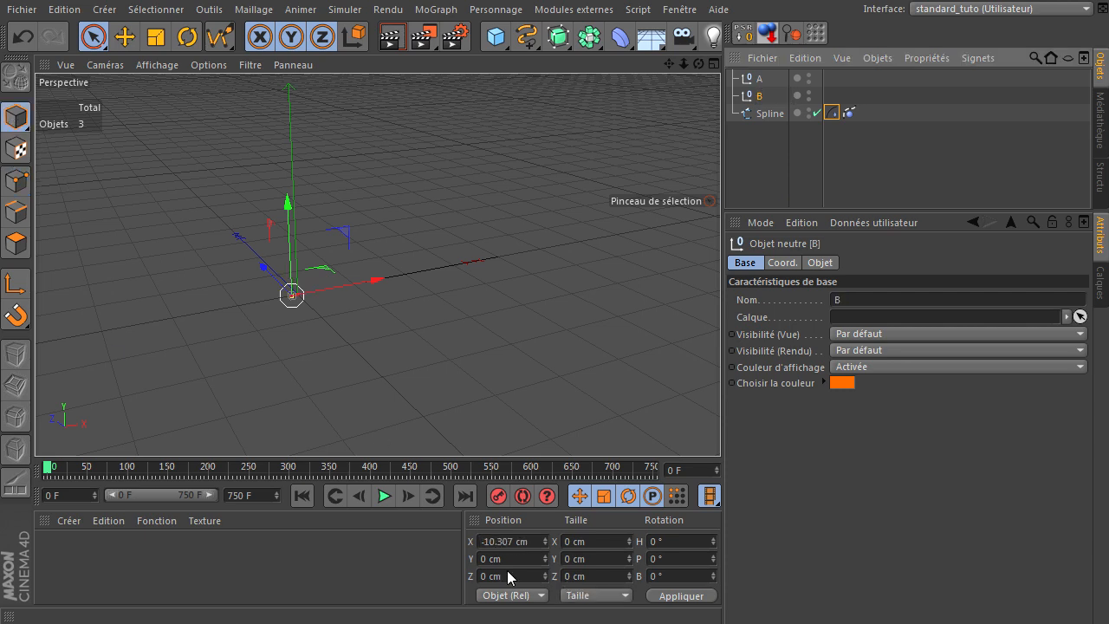
{"action": "left_click", "coordinate": [513, 543]}
{"action": "key", "text": "Return"}
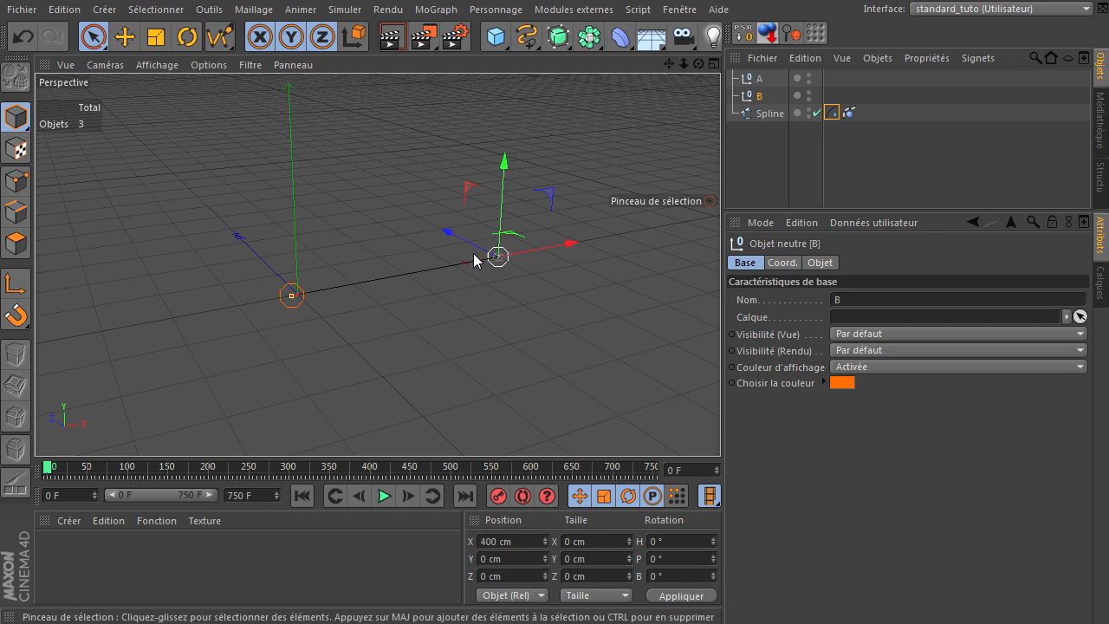
Add a second Hair Constraint (Contrainte) tag to the spline.
{"action": "left_click", "coordinate": [769, 114]}
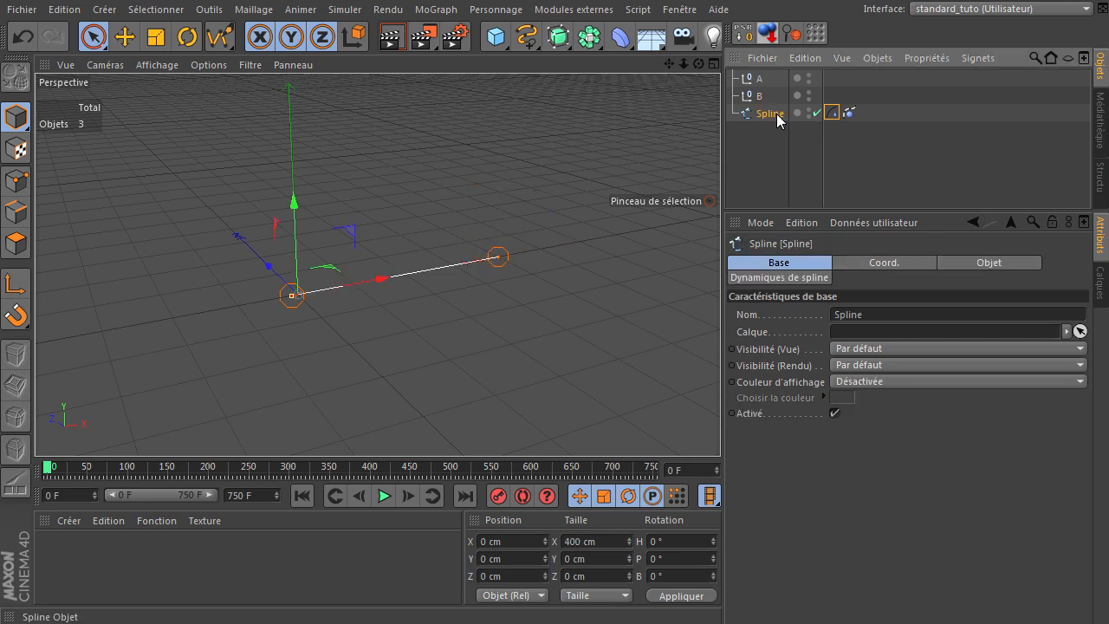
{"action": "right_click", "coordinate": [766, 122]}
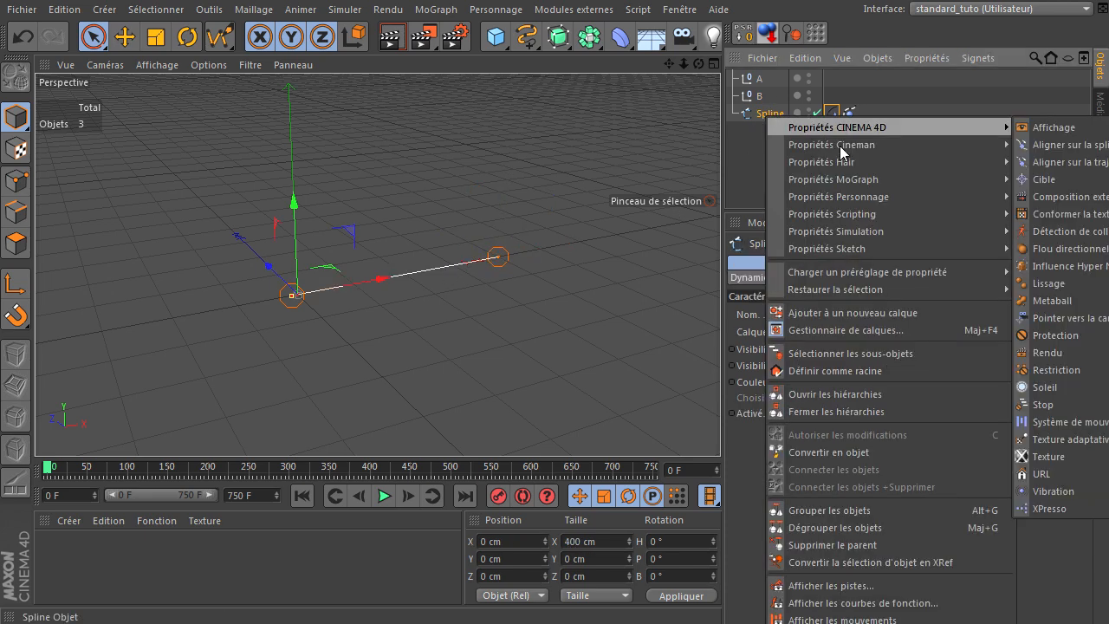
{"action": "mouse_move", "coordinate": [849, 164]}
{"action": "left_click", "coordinate": [1065, 179]}
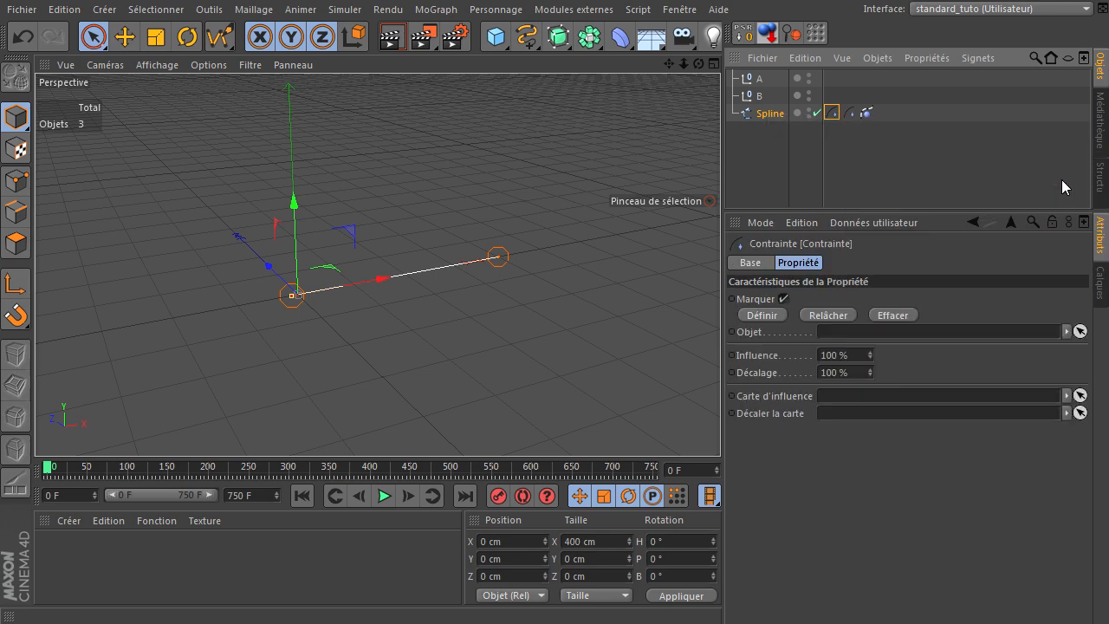
Constrain the spline's end point to null B with the new constraint tag, and deselect everything.
{"action": "left_click", "coordinate": [15, 181]}
{"action": "left_click", "coordinate": [743, 115]}
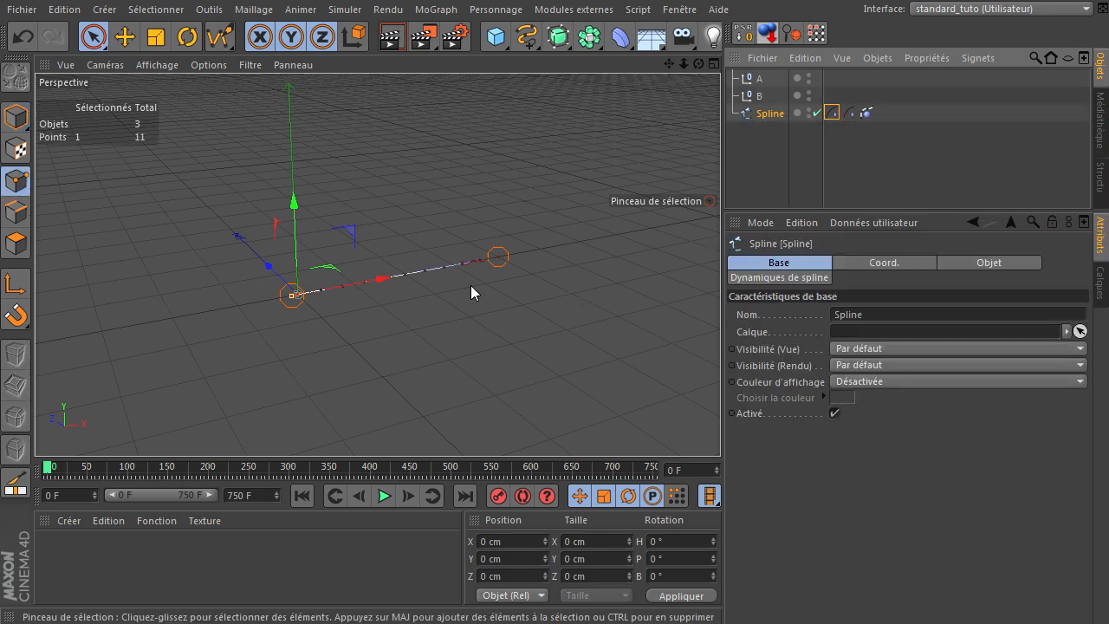
{"action": "left_click", "coordinate": [504, 269]}
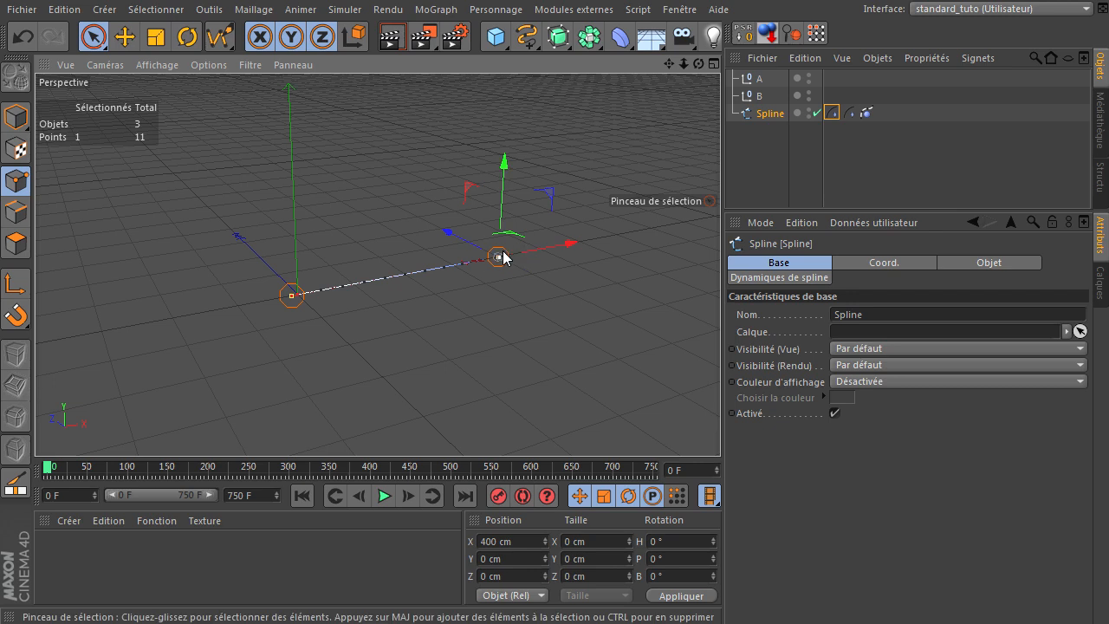
{"action": "left_click", "coordinate": [832, 113]}
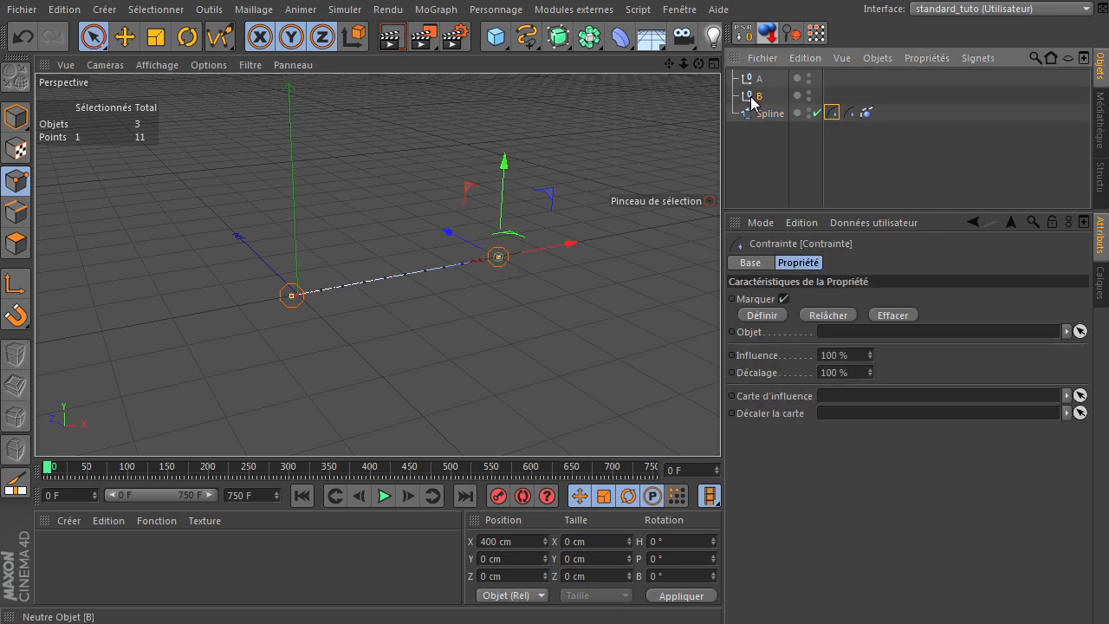
{"action": "left_click", "coordinate": [761, 315]}
{"action": "left_click", "coordinate": [769, 174]}
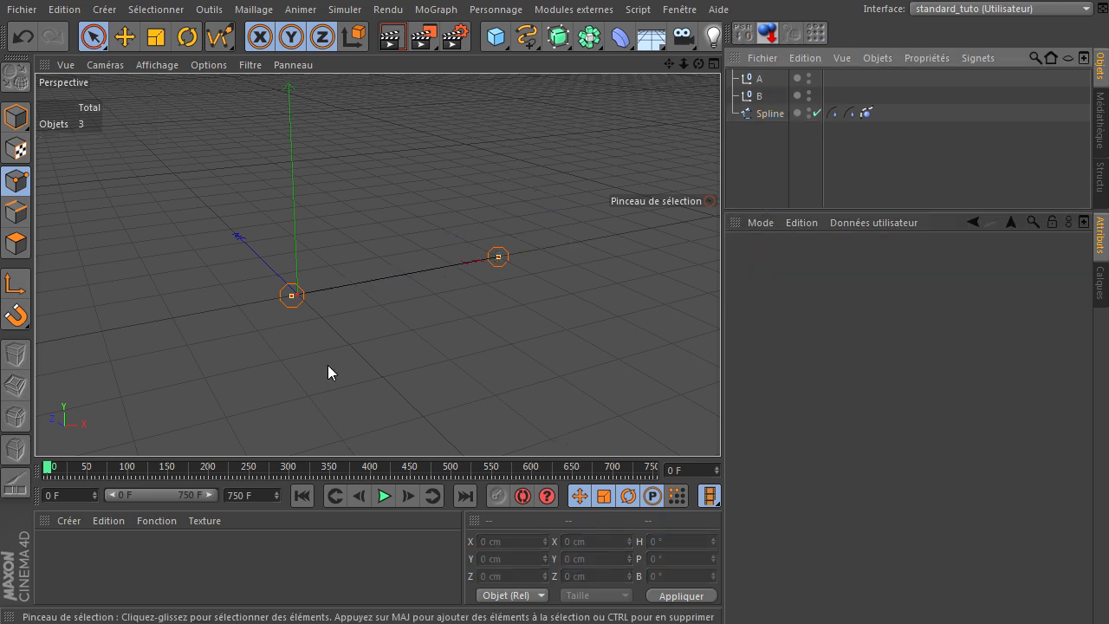
Play the simulation and move nulls B and A to test both end constraints.
{"action": "left_click", "coordinate": [384, 497]}
{"action": "left_click", "coordinate": [775, 97]}
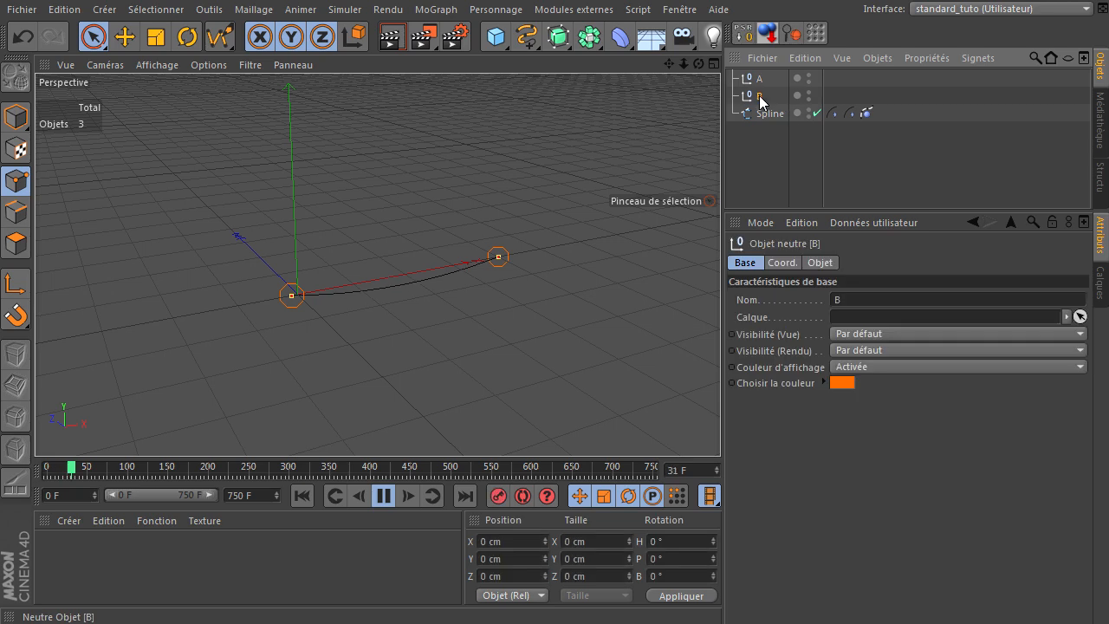
{"action": "mouse_move", "coordinate": [560, 249]}
{"action": "left_mouse_down"}
{"action": "mouse_move", "coordinate": [536, 253]}
{"action": "mouse_move", "coordinate": [579, 247]}
{"action": "left_mouse_up"}
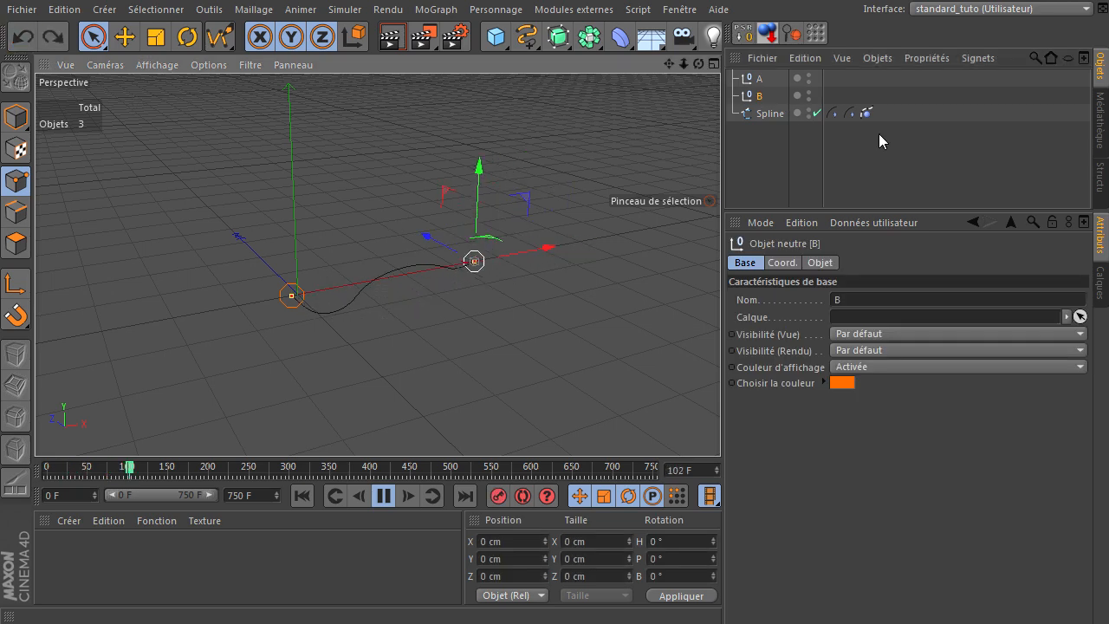
{"action": "left_click", "coordinate": [759, 79]}
{"action": "mouse_move", "coordinate": [352, 285]}
{"action": "left_mouse_down"}
{"action": "mouse_move", "coordinate": [384, 286]}
{"action": "mouse_move", "coordinate": [356, 289]}
{"action": "left_mouse_up"}
Undo the test moves of the nulls, stop the simulation, and rewind to frame 0.
{"action": "key", "text": "ctrl+z"}
{"action": "key", "text": "ctrl+z"}
{"action": "key", "text": "ctrl+z"}
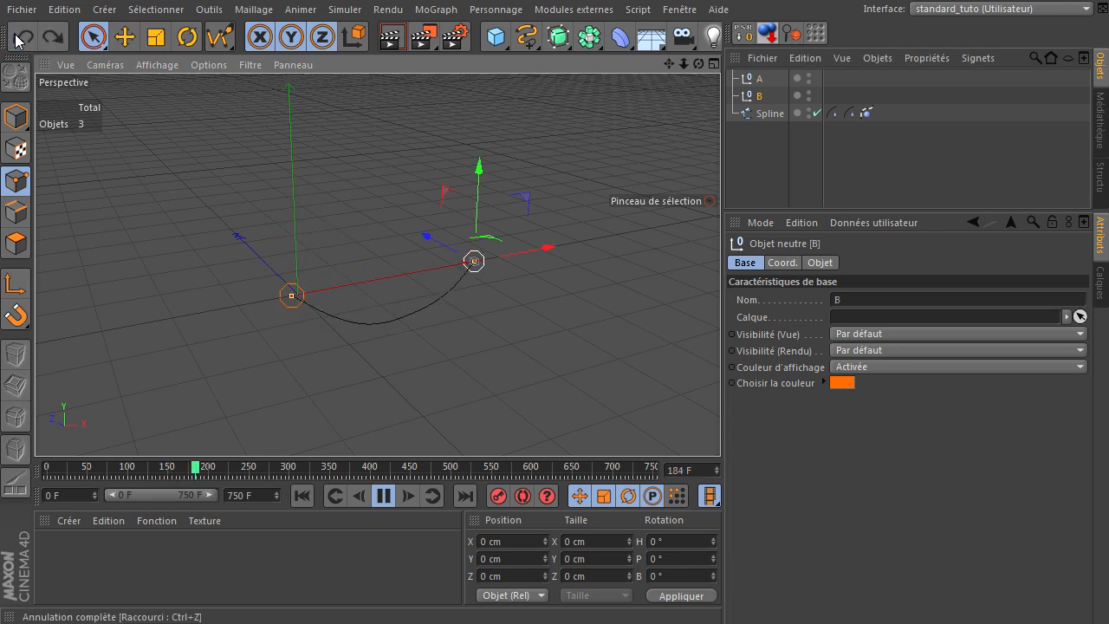
{"action": "left_click", "coordinate": [747, 159]}
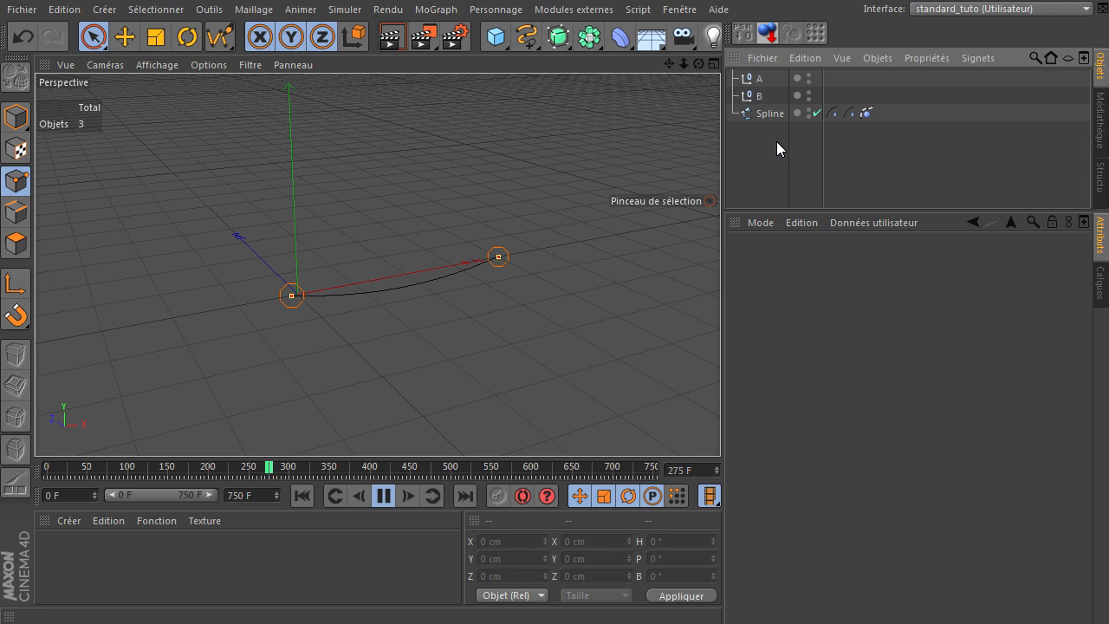
{"action": "left_click", "coordinate": [390, 490]}
{"action": "left_click", "coordinate": [303, 496]}
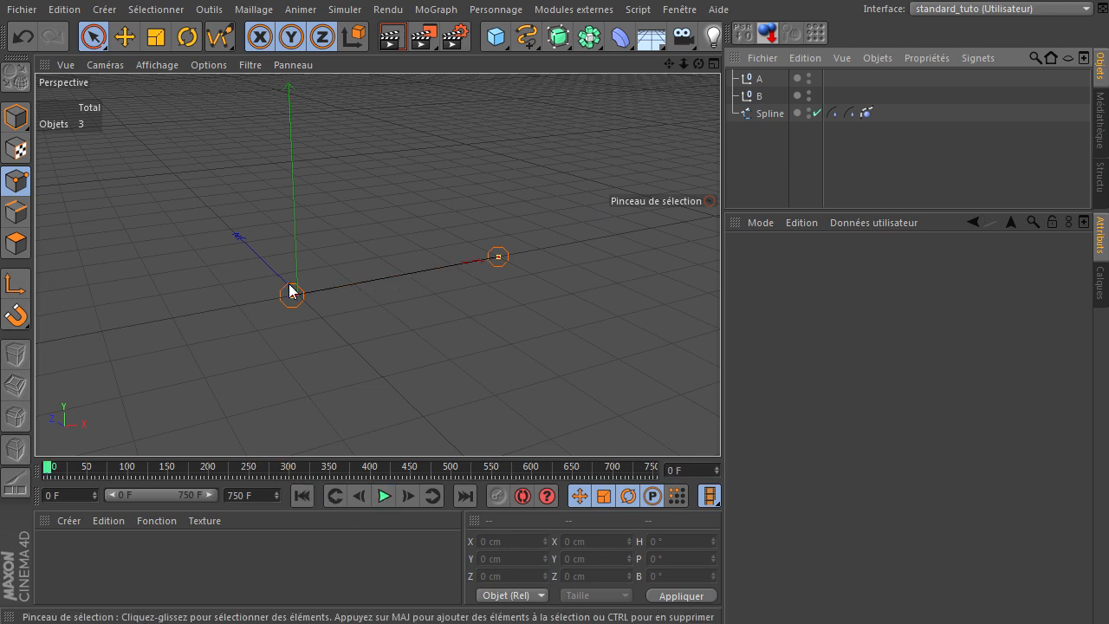
Add a cube to the scene and set its X, Y and Z sizes to 20 cm.
{"action": "left_click_drag", "start_coordinate": [494, 37], "coordinate": [698, 61]}
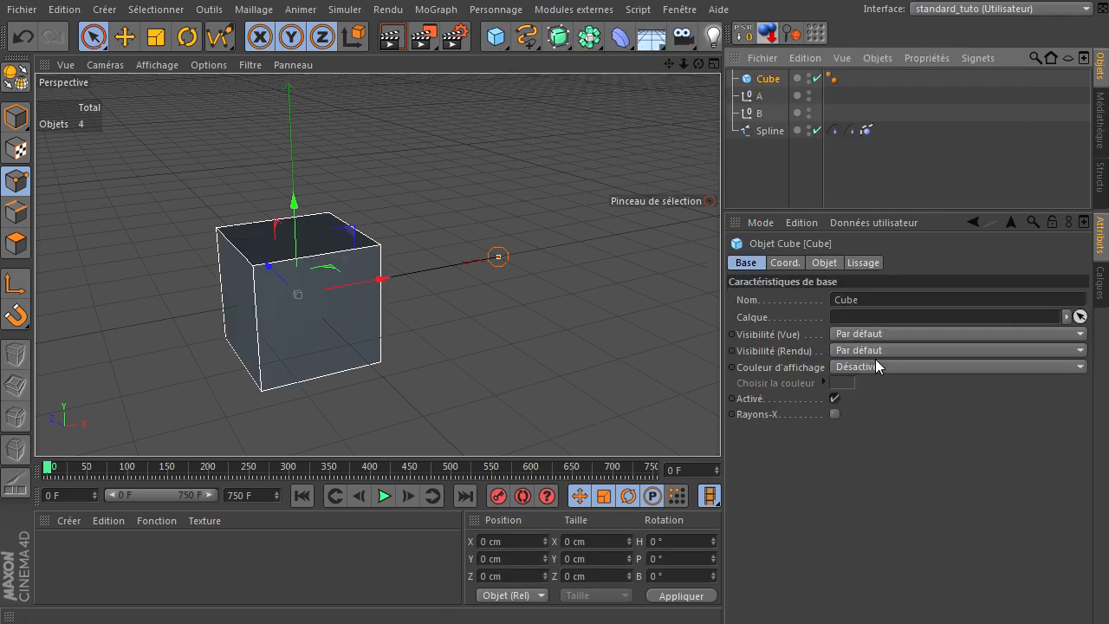
{"action": "left_click", "coordinate": [824, 262]}
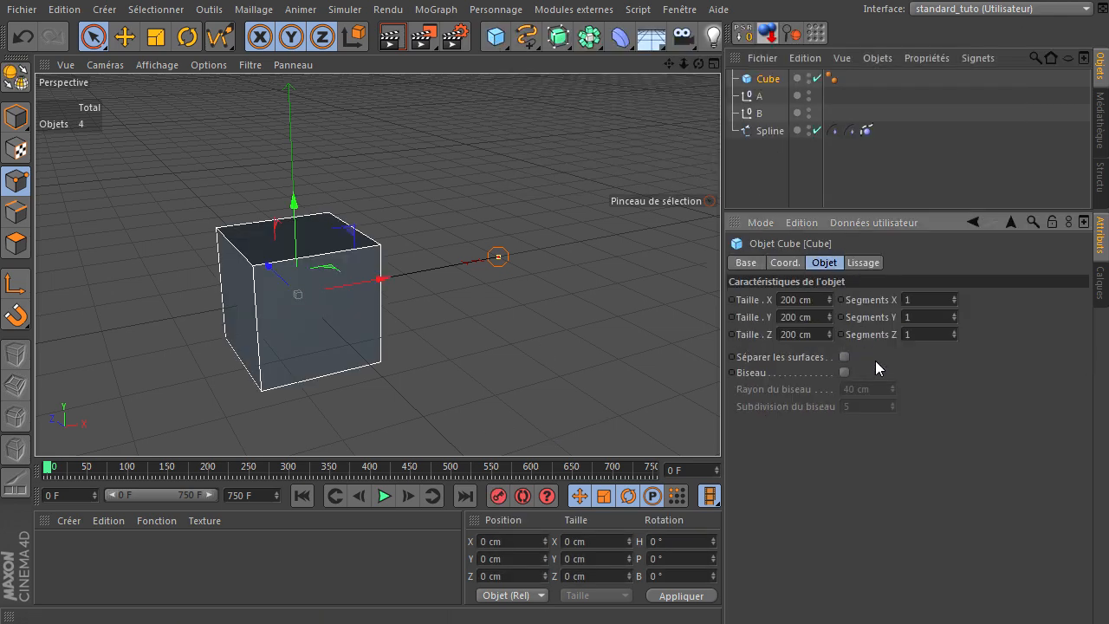
{"action": "left_click", "coordinate": [811, 334]}
{"action": "left_click", "coordinate": [811, 320]}
{"action": "type", "text": "20"}
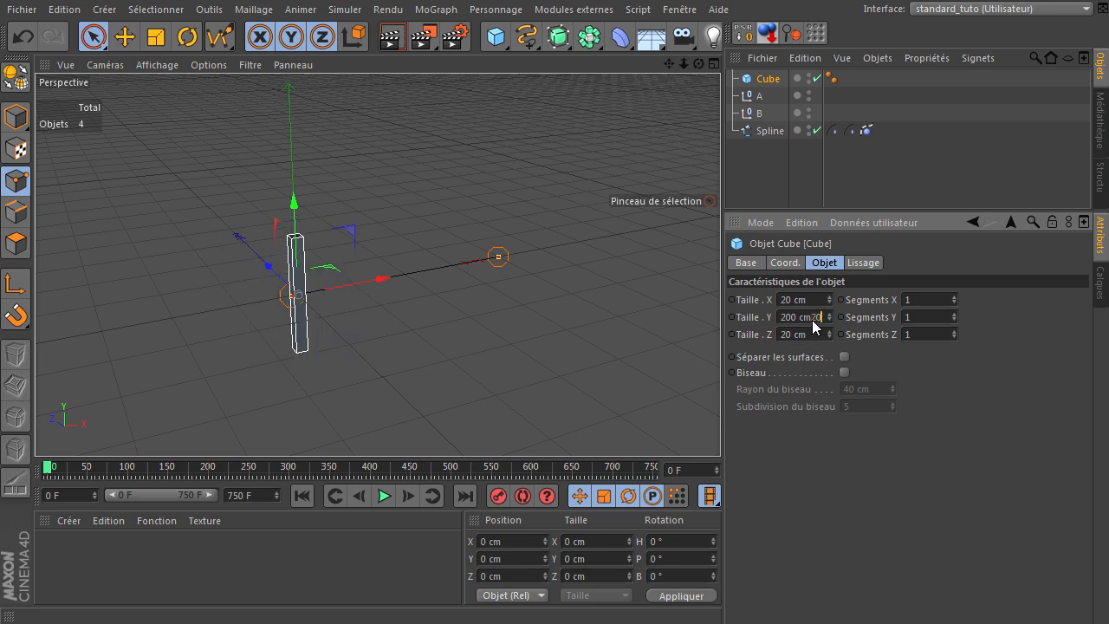
{"action": "key", "text": "Return"}
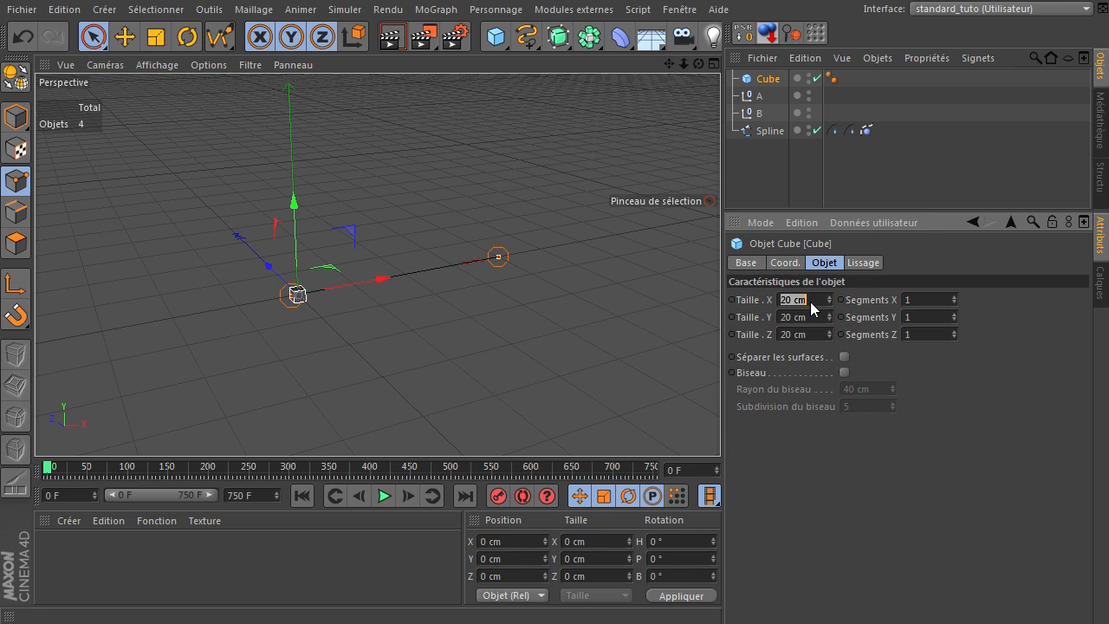
Stretch the cube to 400 cm in X and divide it into 20 segments along X.
{"action": "left_click", "coordinate": [810, 302]}
{"action": "type", "text": "400"}
{"action": "key", "text": "Return"}
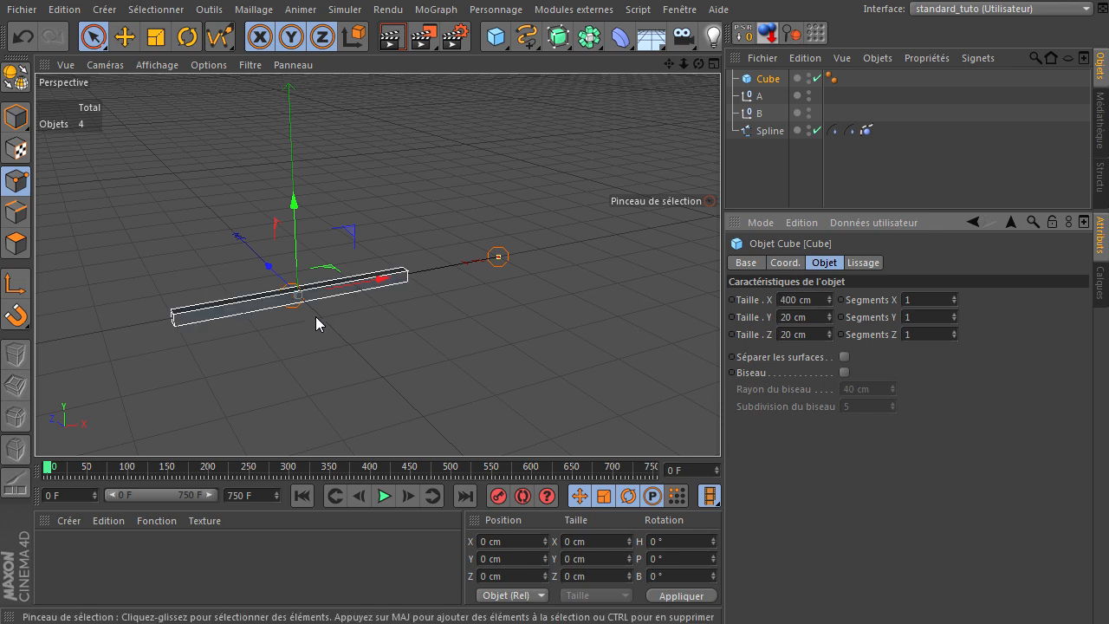
{"action": "left_click", "coordinate": [930, 299]}
{"action": "type", "text": "20"}
{"action": "key", "text": "Return"}
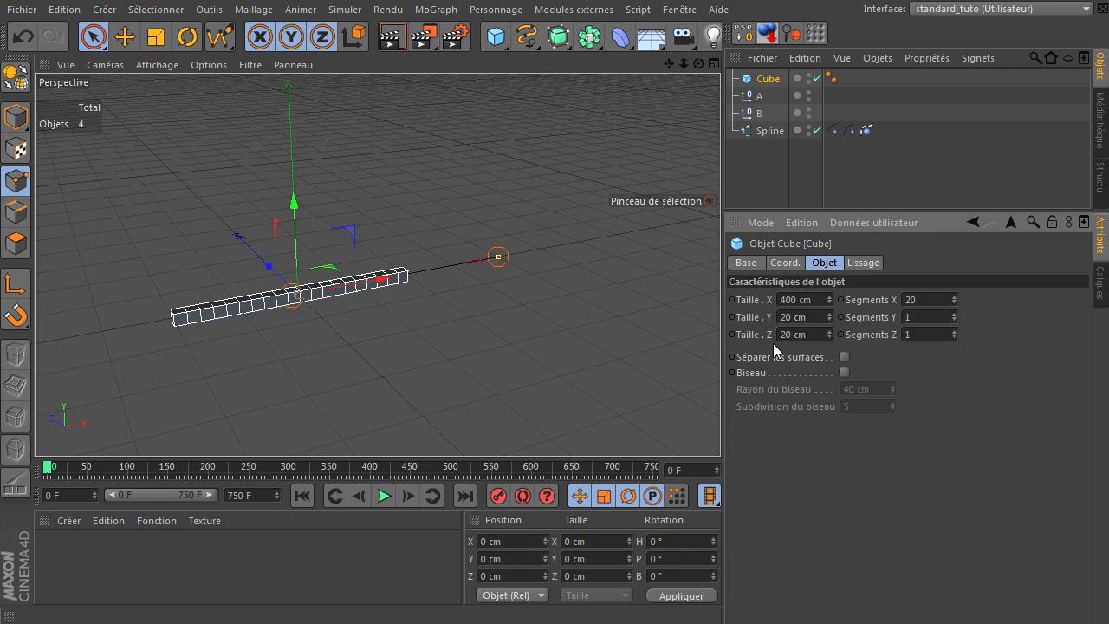
Add an Enveloppe spline deformer as a child of the cube and assign the dynamic Spline to it.
{"action": "left_click", "coordinate": [620, 36]}
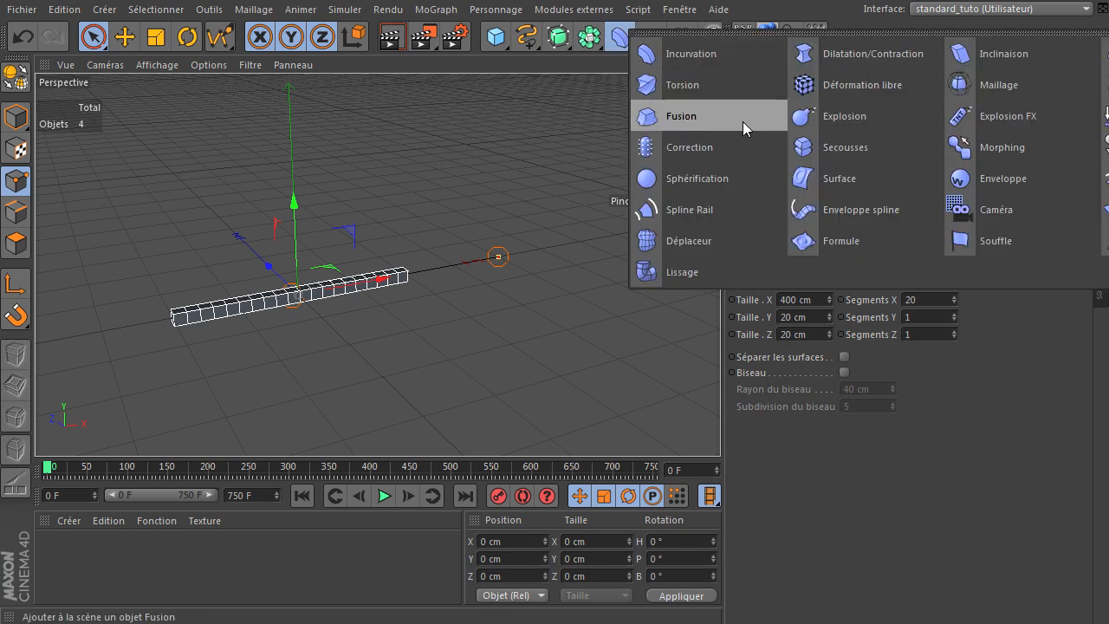
{"action": "left_click", "coordinate": [860, 210]}
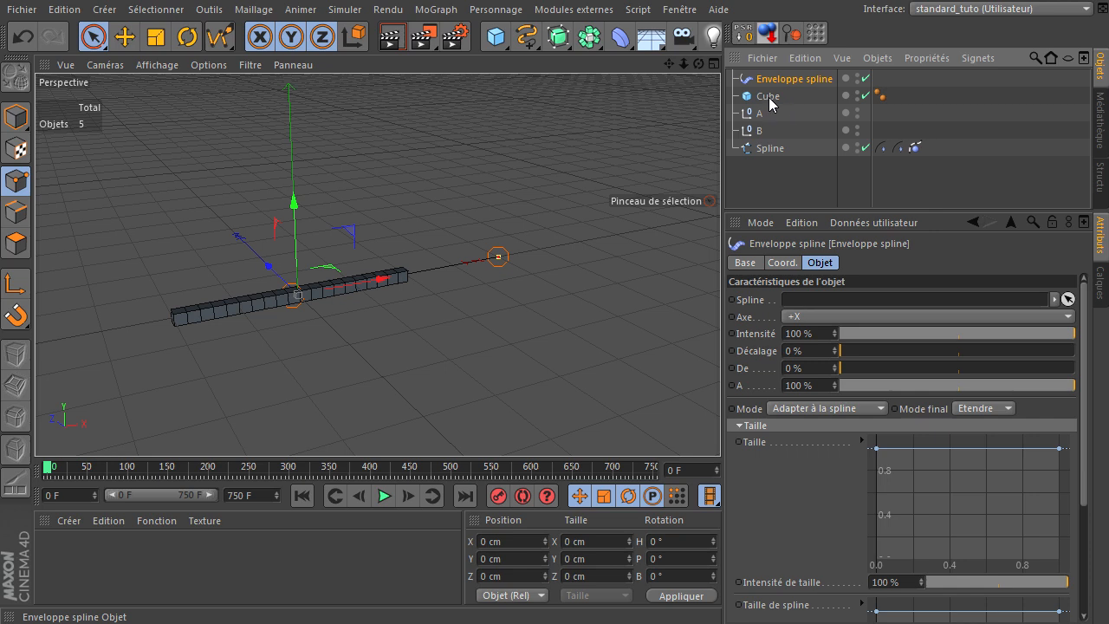
{"action": "left_click_drag", "start_coordinate": [770, 103], "coordinate": [773, 102]}
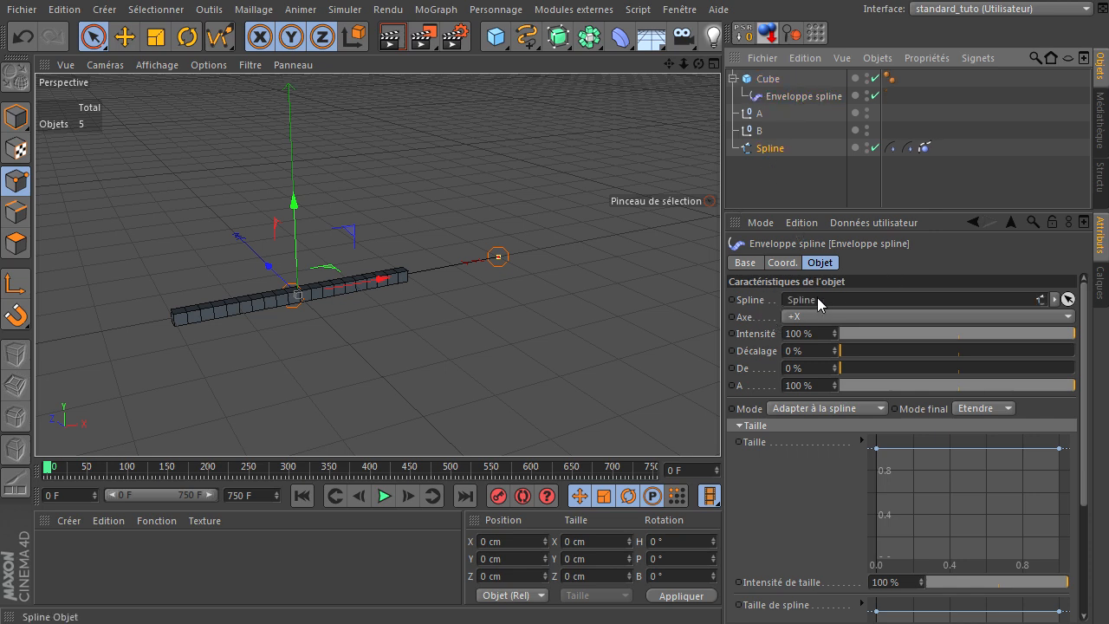
{"action": "left_click_drag", "start_coordinate": [817, 303], "coordinate": [818, 303]}
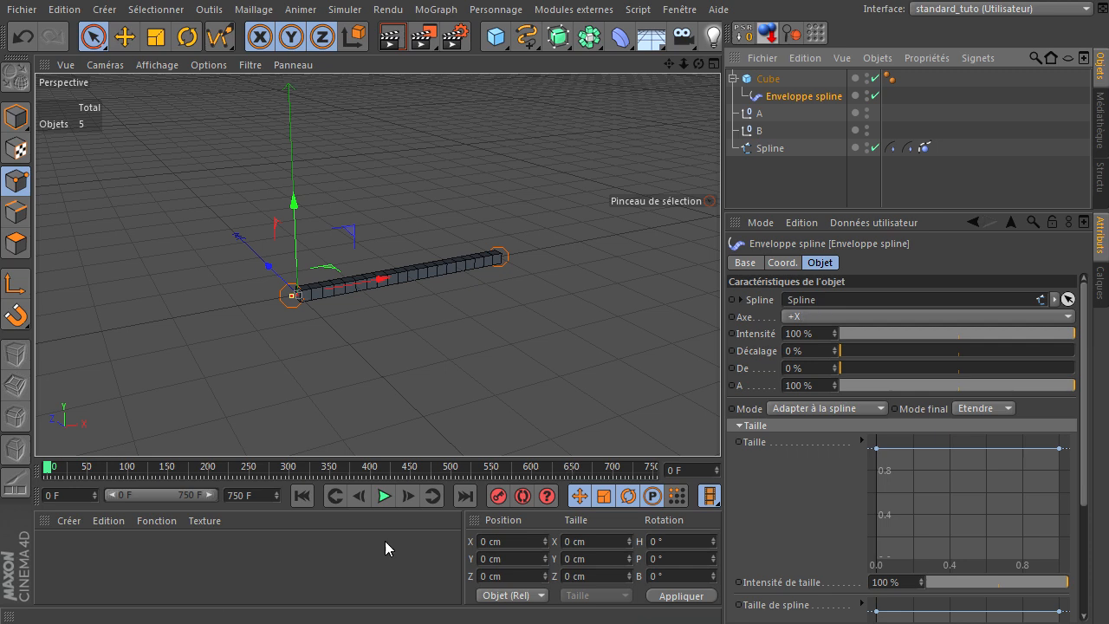
Play the simulation, move nulls A and B slightly toward each other to test the deformed cube, and stop playback.
{"action": "left_click", "coordinate": [384, 499]}
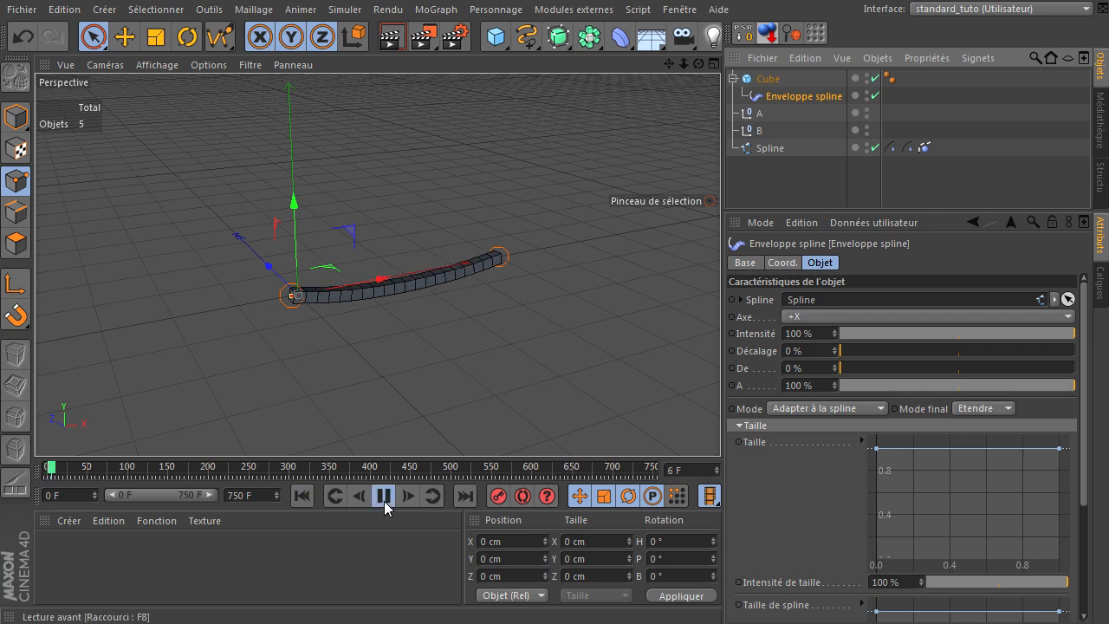
{"action": "left_click", "coordinate": [762, 79]}
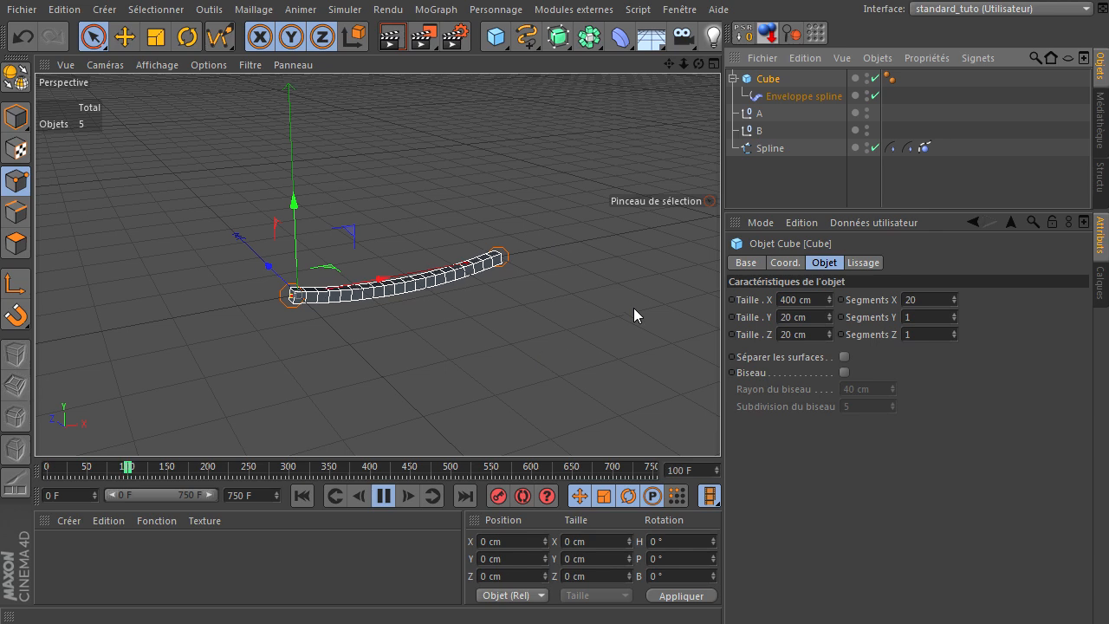
{"action": "left_click", "coordinate": [759, 114]}
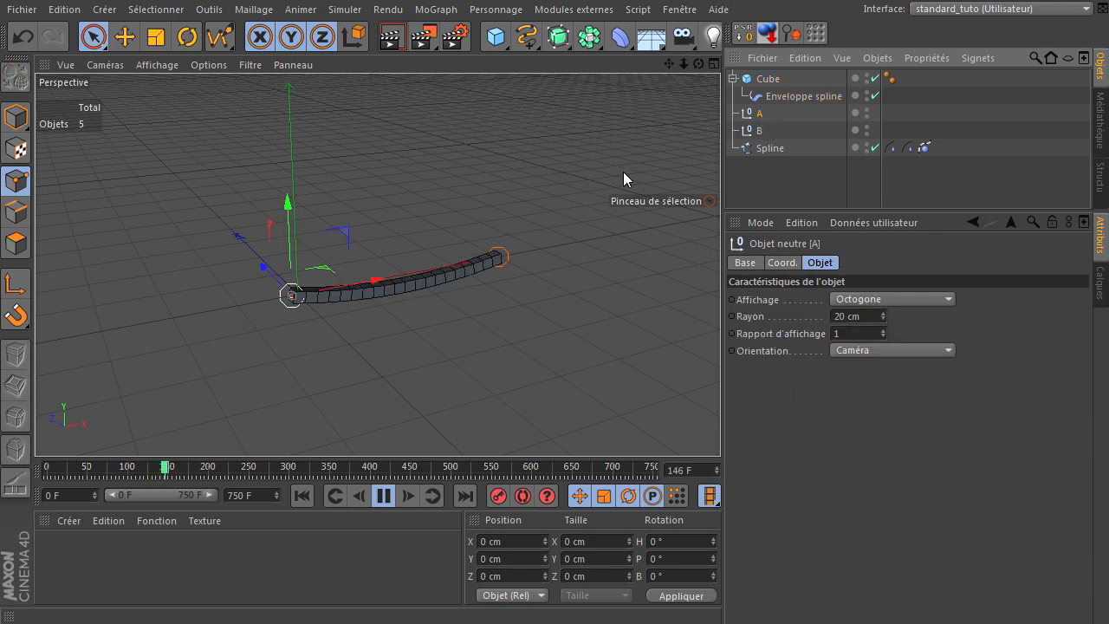
{"action": "mouse_move", "coordinate": [364, 281]}
{"action": "left_mouse_down"}
{"action": "mouse_move", "coordinate": [439, 269]}
{"action": "mouse_move", "coordinate": [374, 290]}
{"action": "left_mouse_up"}
{"action": "left_click", "coordinate": [755, 131]}
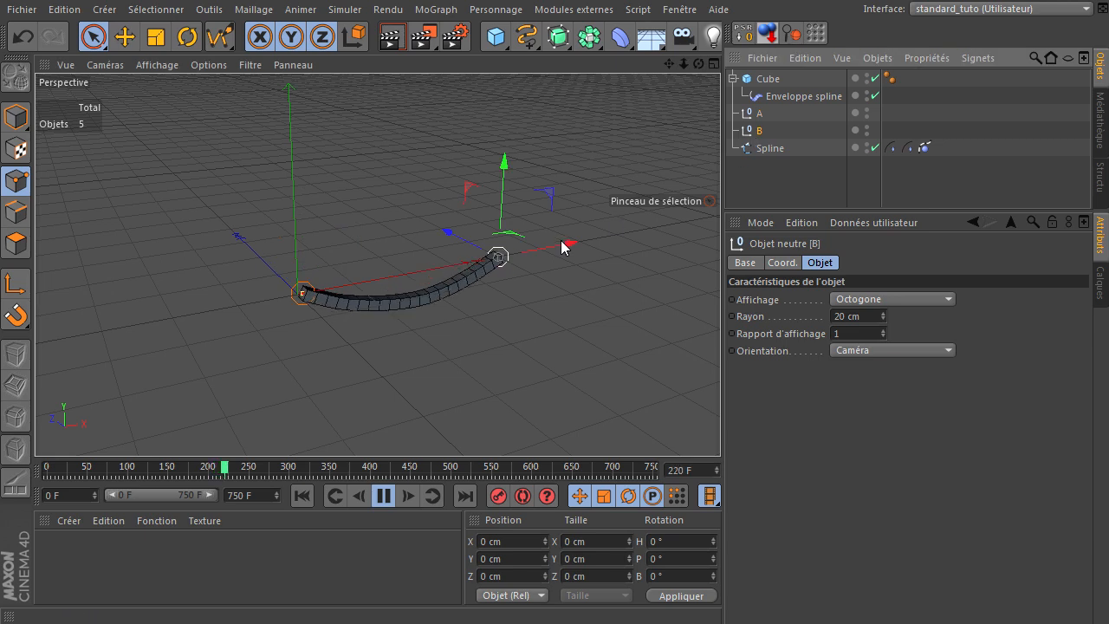
{"action": "mouse_move", "coordinate": [556, 253]}
{"action": "left_mouse_down"}
{"action": "mouse_move", "coordinate": [519, 259]}
{"action": "mouse_move", "coordinate": [551, 256]}
{"action": "left_mouse_up"}
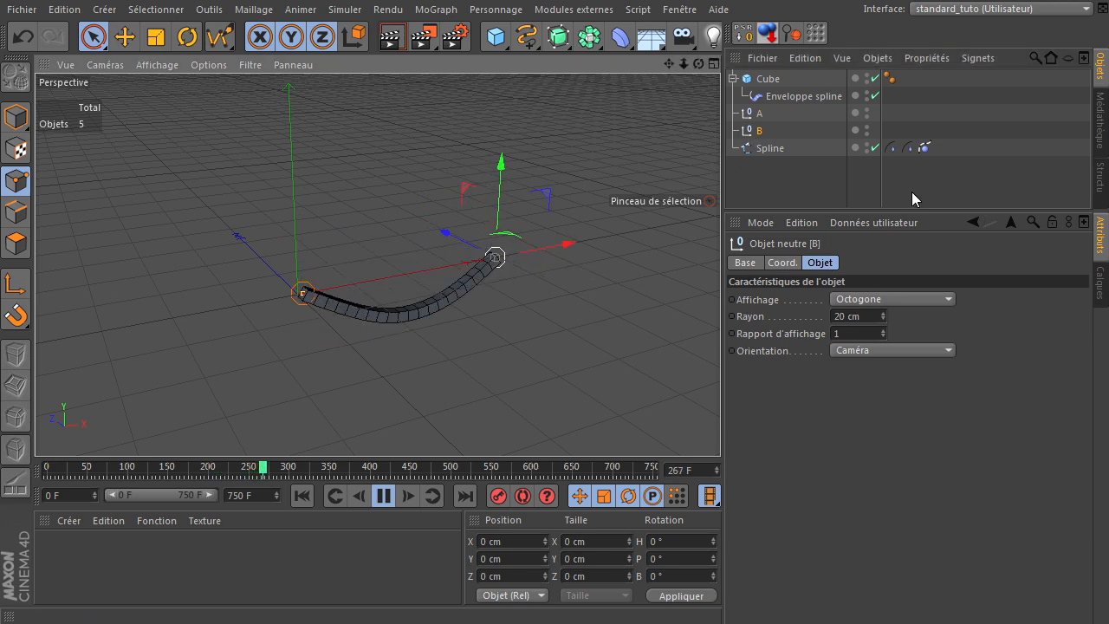
{"action": "left_click", "coordinate": [383, 496]}
Reshape the Enveloppe spline's Taille curve so the cube tapers to zero size at its far end.
{"action": "left_click", "coordinate": [767, 79]}
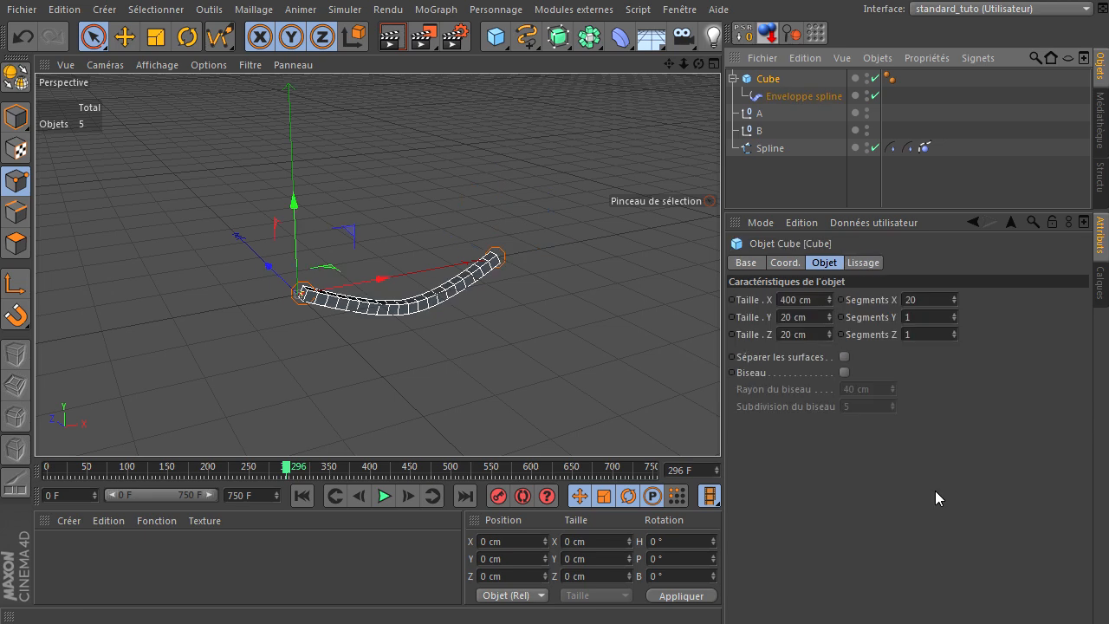
{"action": "left_click", "coordinate": [786, 97]}
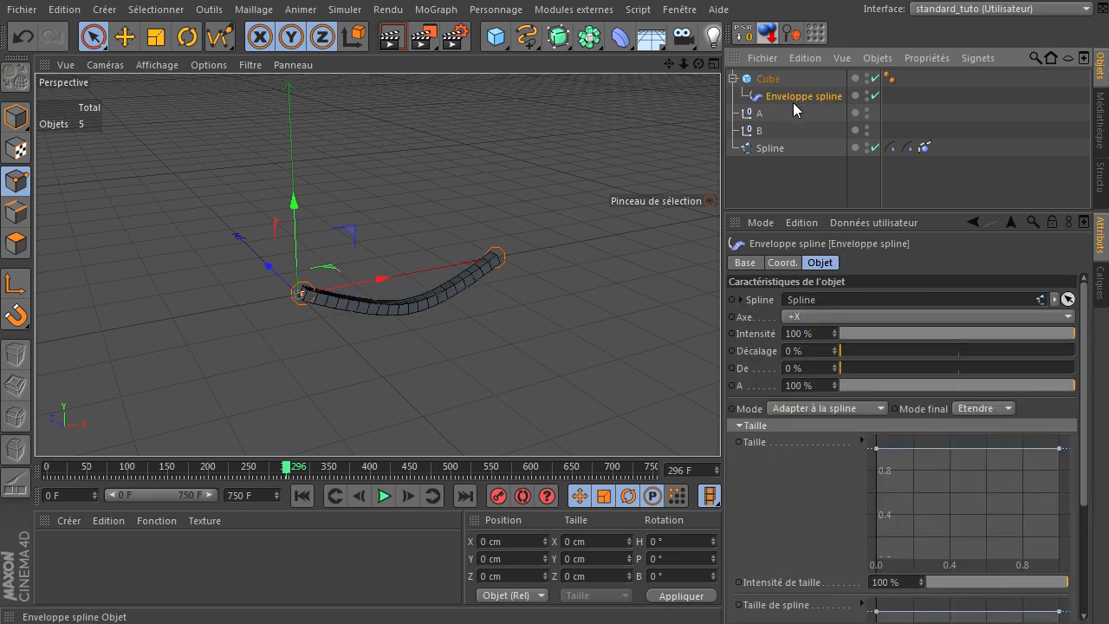
{"action": "left_click", "coordinate": [739, 423]}
{"action": "left_click", "coordinate": [737, 425]}
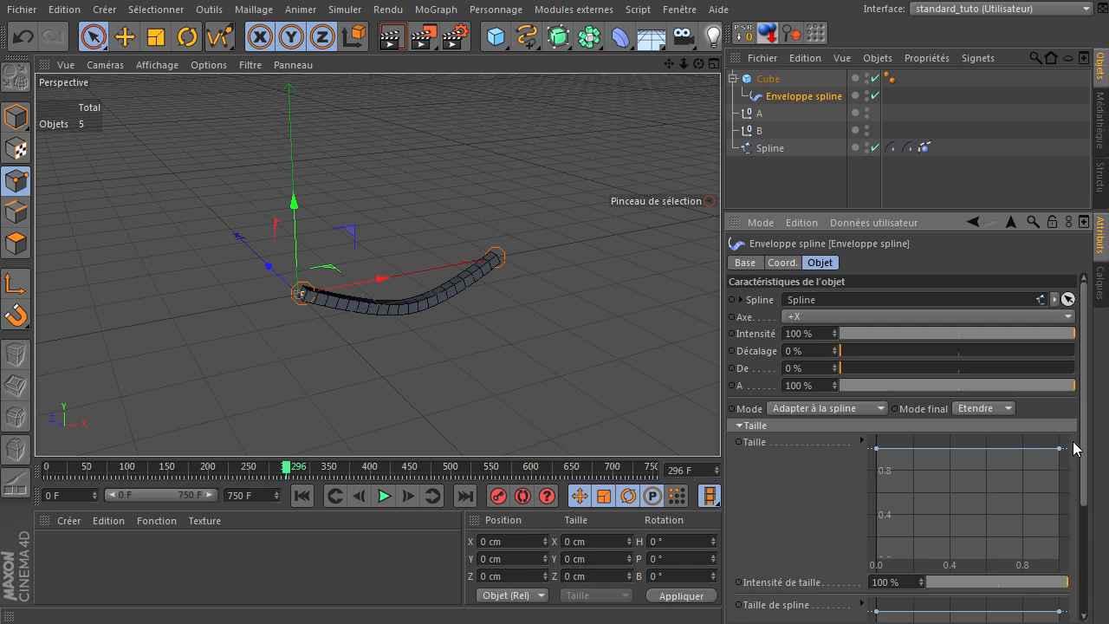
{"action": "left_click_drag", "start_coordinate": [1059, 448], "coordinate": [1029, 492]}
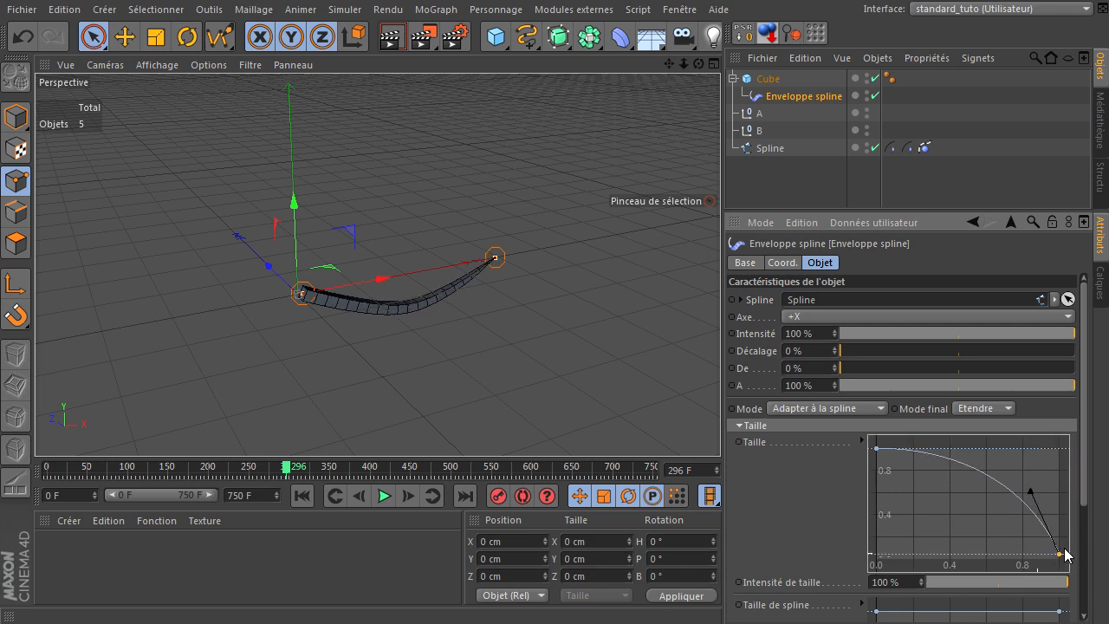
{"action": "left_click_drag", "start_coordinate": [1061, 554], "coordinate": [1060, 559]}
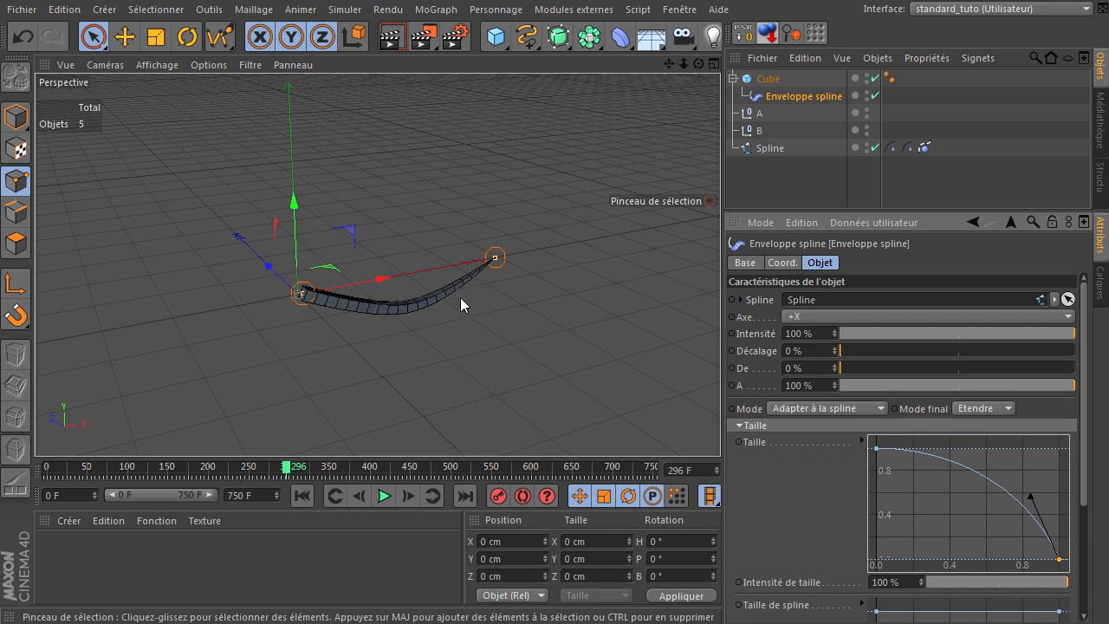
Replay the simulation from frame 0, examine the tapered cube up close with null A selected, and stop playback.
{"action": "left_click", "coordinate": [302, 496]}
{"action": "left_click", "coordinate": [384, 496]}
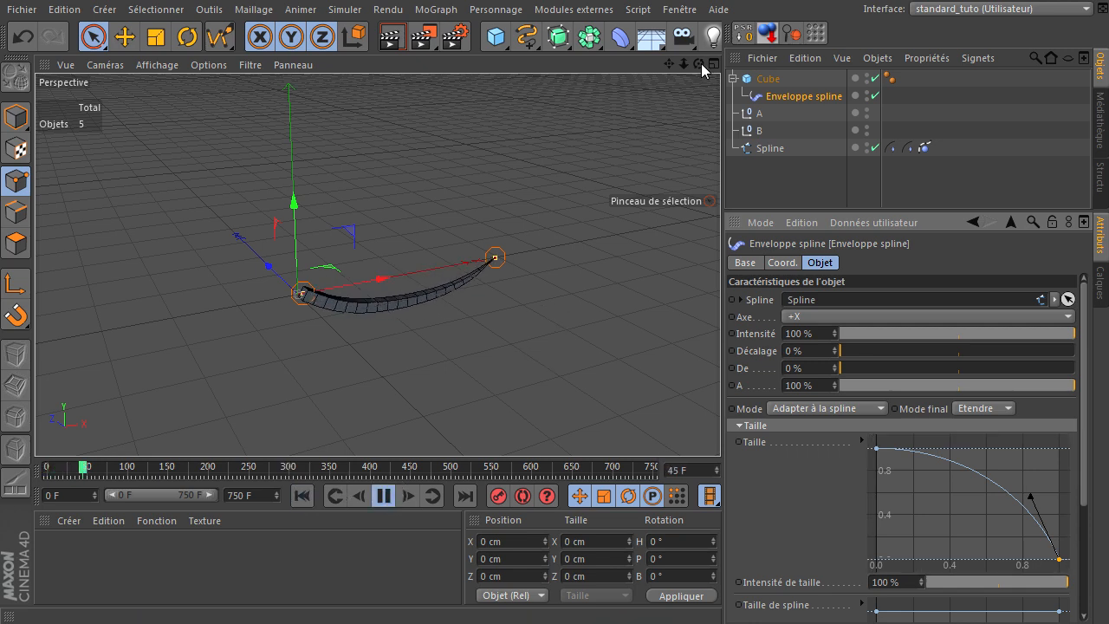
{"action": "left_click_drag", "start_coordinate": [698, 63], "coordinate": [720, 424]}
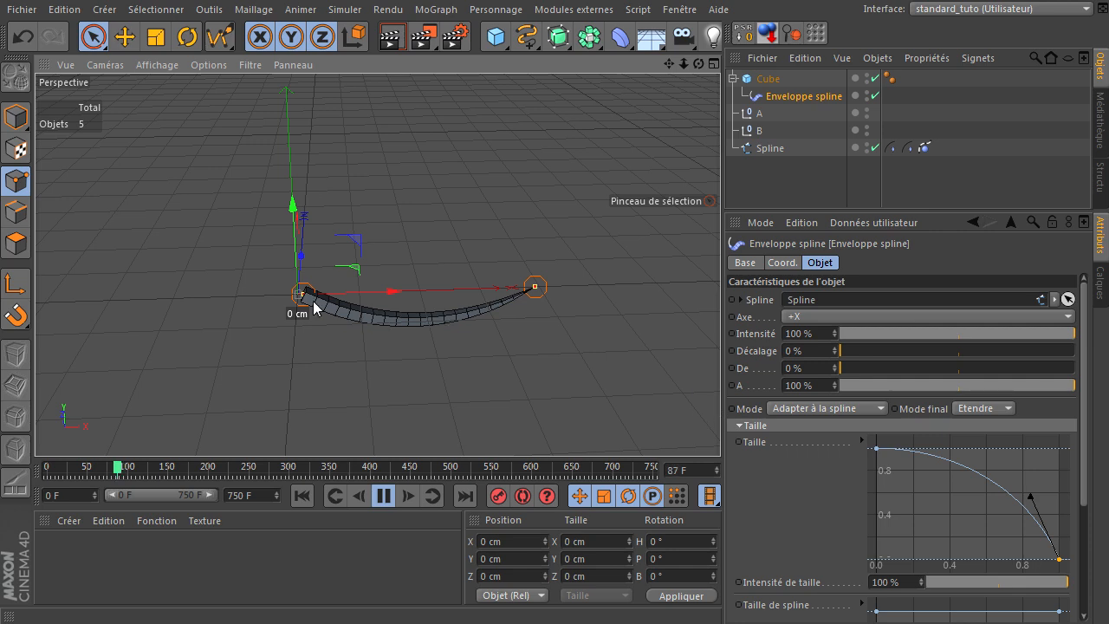
{"action": "left_click_drag", "start_coordinate": [684, 64], "coordinate": [719, 427]}
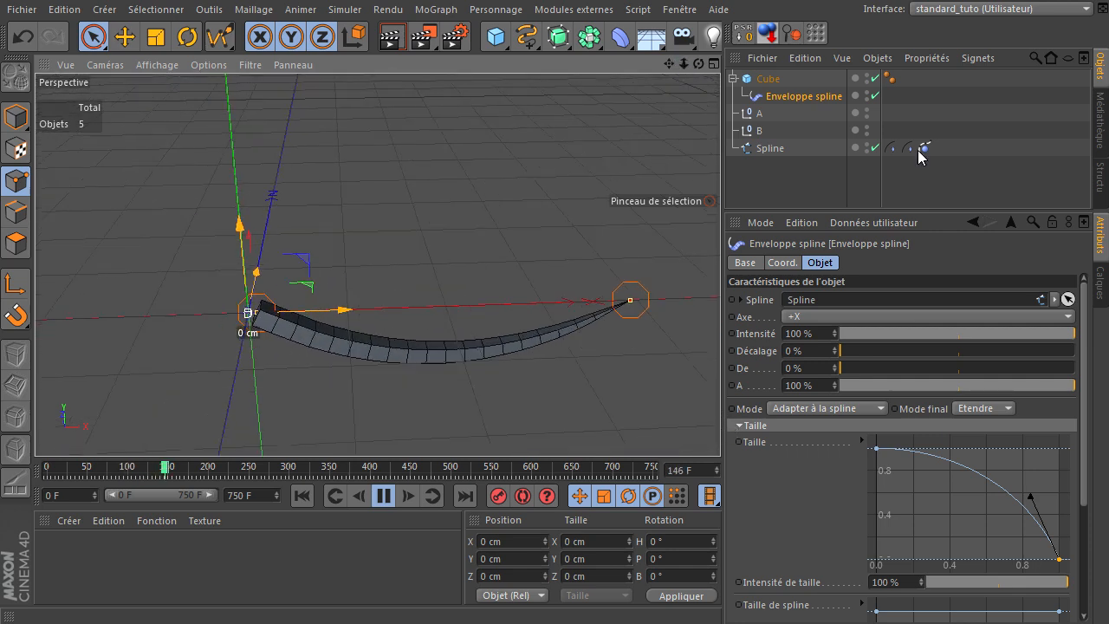
{"action": "left_click", "coordinate": [759, 113]}
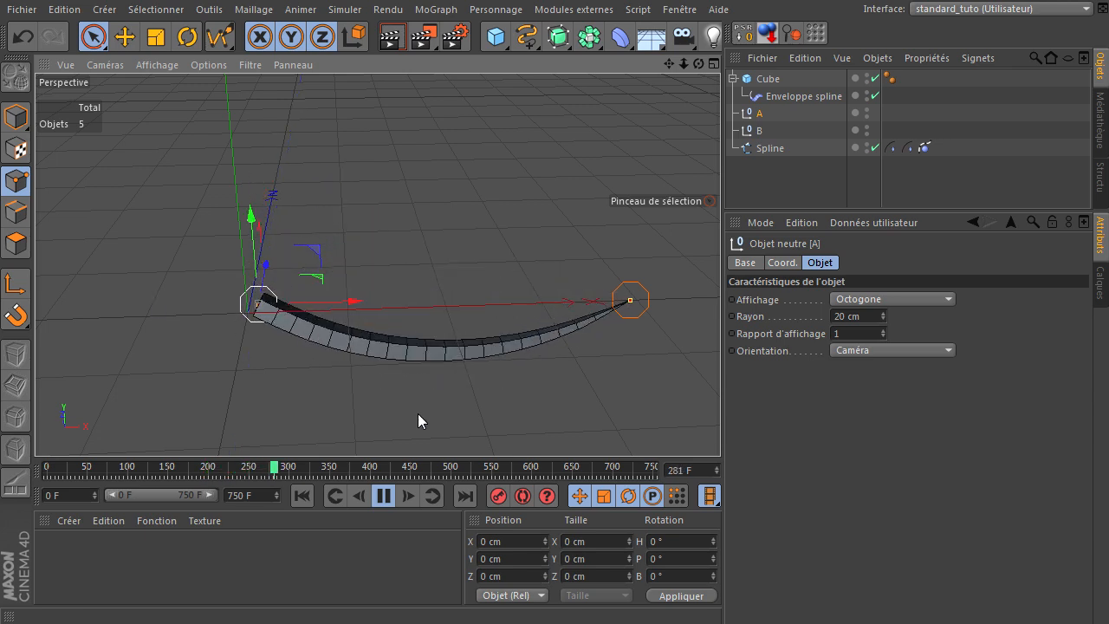
{"action": "left_click", "coordinate": [385, 495]}
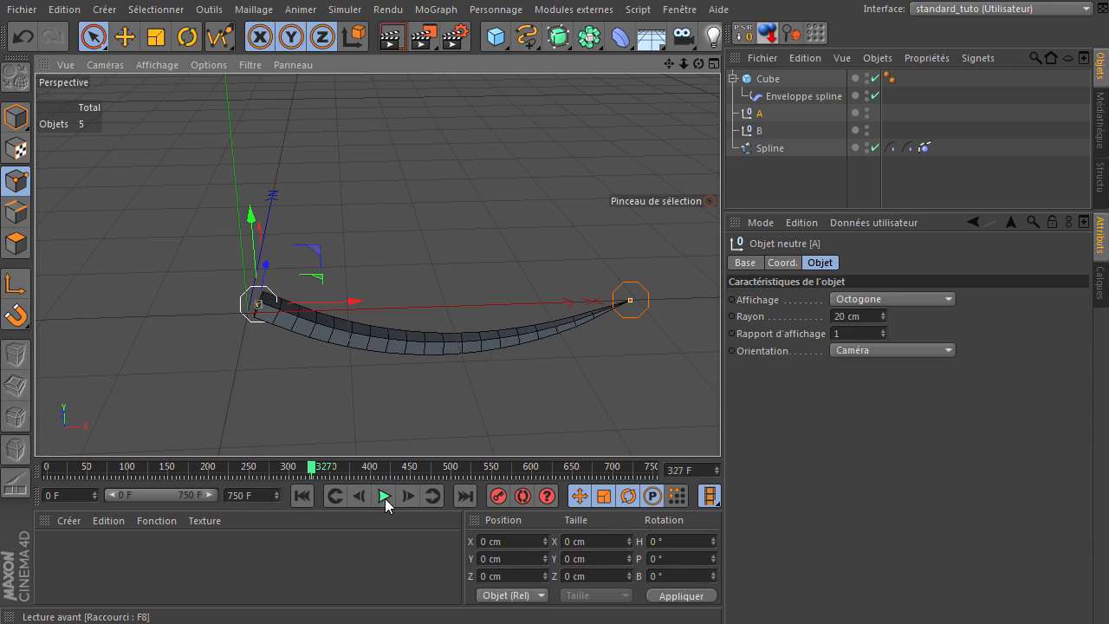
Delete the Enveloppe spline deformer and the cube.
{"action": "left_click", "coordinate": [827, 97]}
{"action": "key", "text": "Delete"}
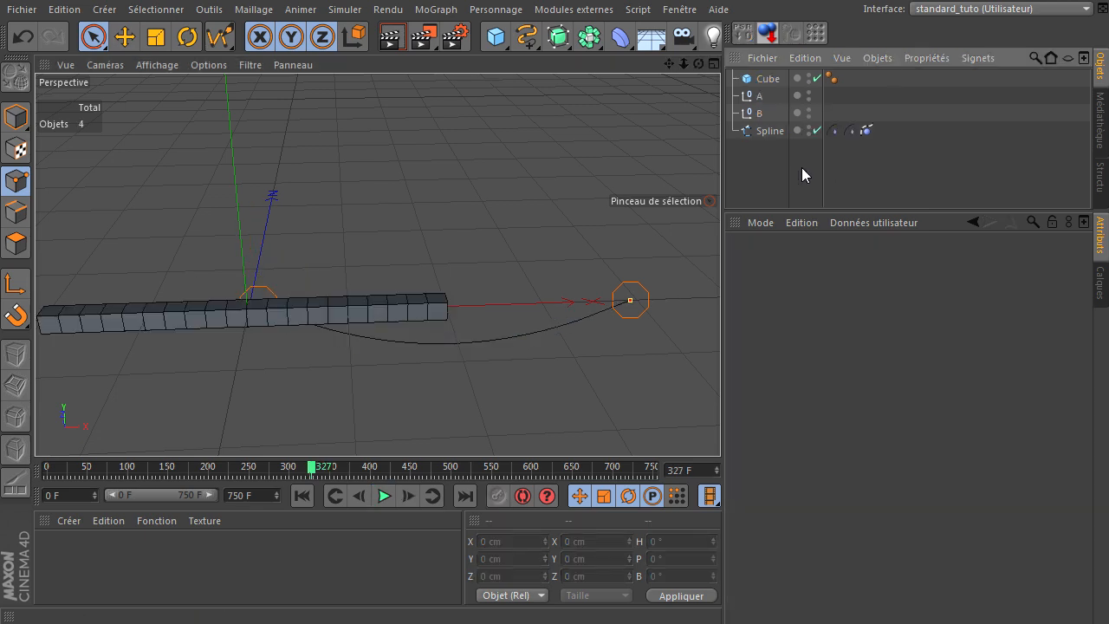
{"action": "left_click", "coordinate": [762, 81]}
{"action": "key", "text": "Delete"}
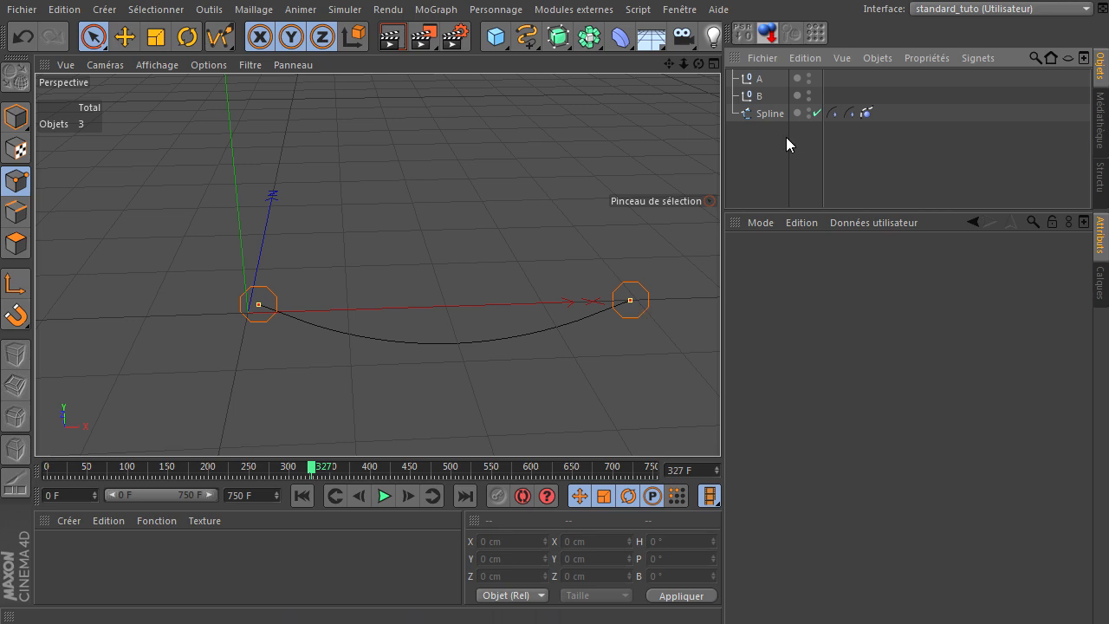
Delete the spline's constraint tag linked to null B, along with null B itself.
{"action": "left_click", "coordinate": [836, 116]}
{"action": "key", "text": "Delete"}
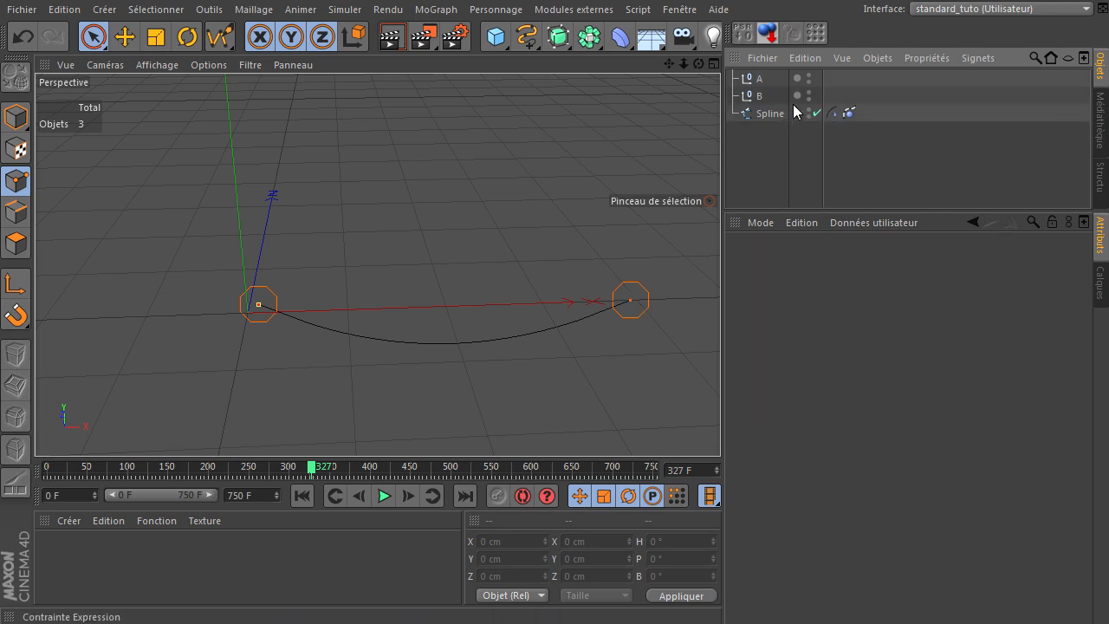
{"action": "left_click", "coordinate": [750, 97]}
{"action": "key", "text": "Delete"}
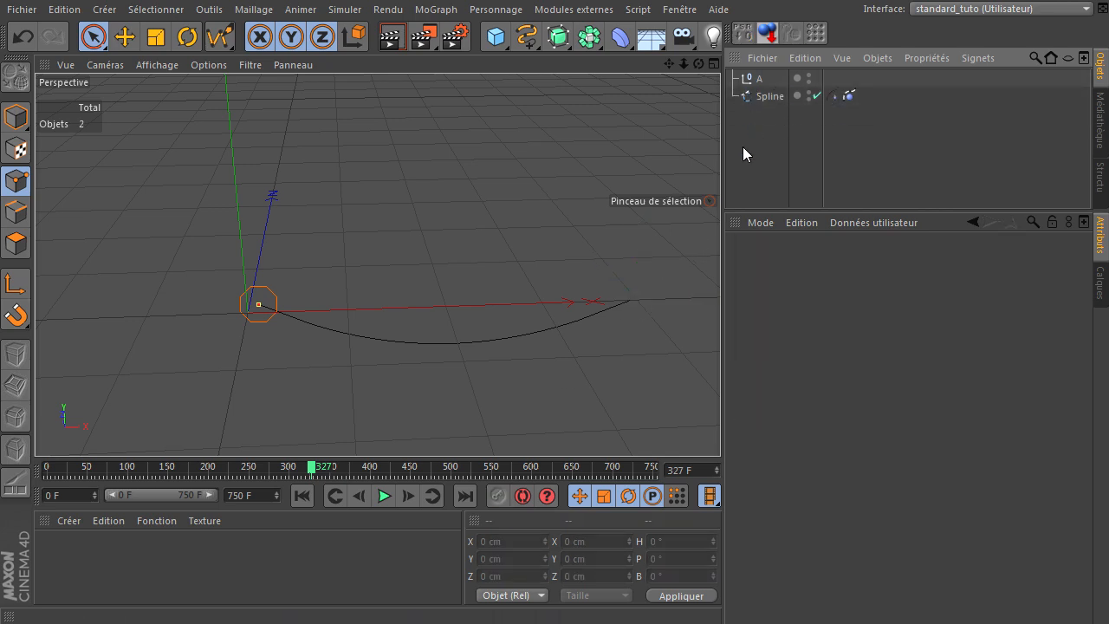
Play the simulation with the spline held only by null A, then stop it and rewind to frame 0.
{"action": "left_click_drag", "start_coordinate": [525, 267], "coordinate": [582, 198], "text": "alt"}
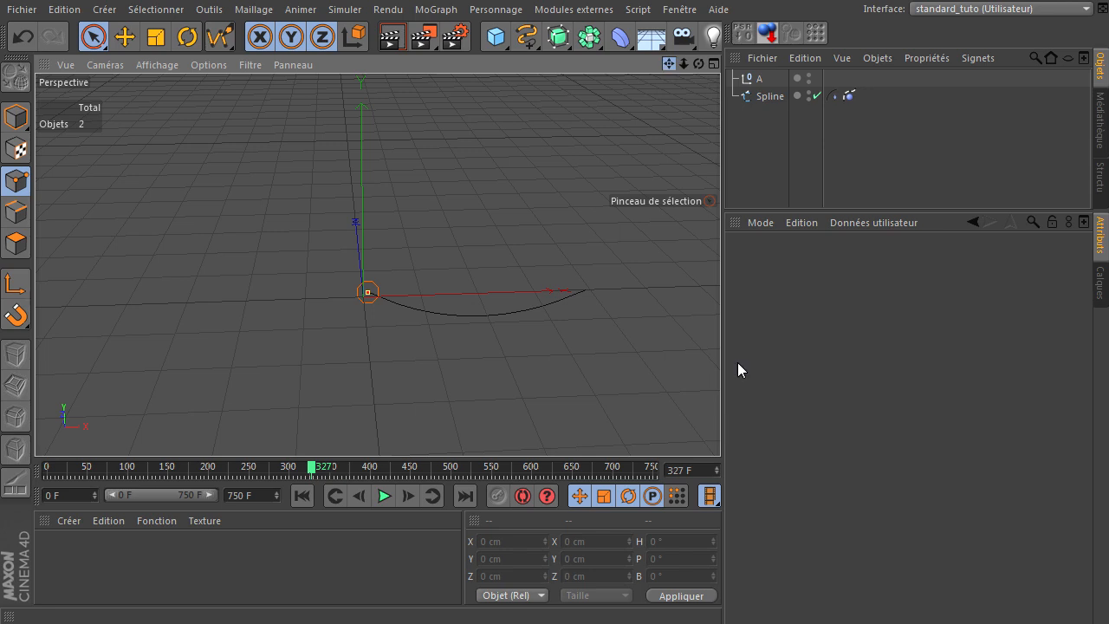
{"action": "left_click", "coordinate": [385, 495]}
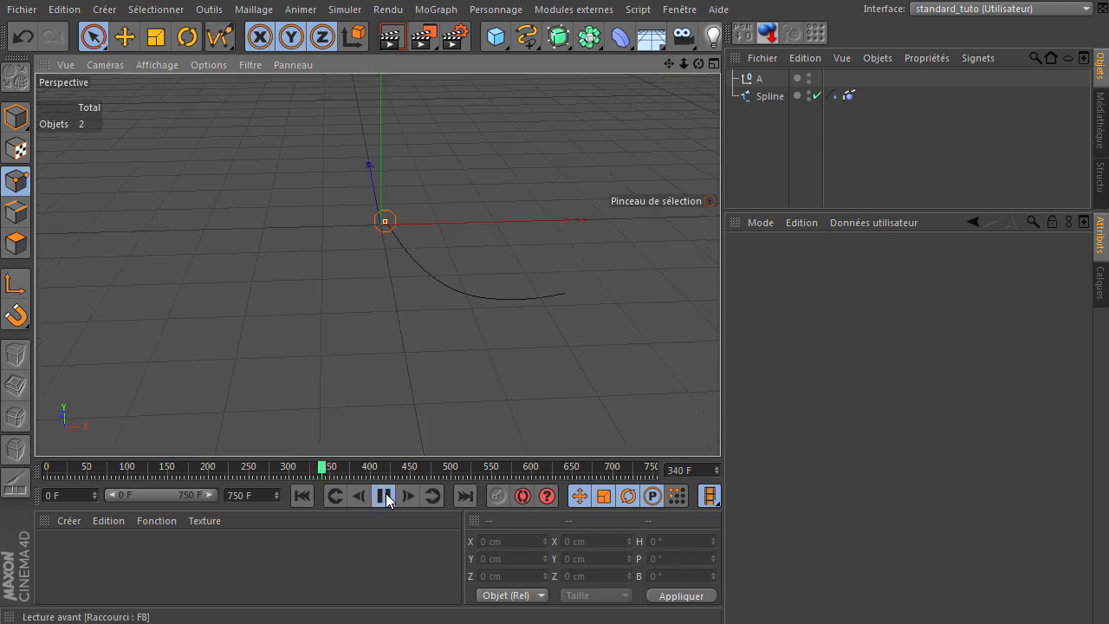
{"action": "left_click", "coordinate": [385, 496]}
{"action": "left_click", "coordinate": [301, 496]}
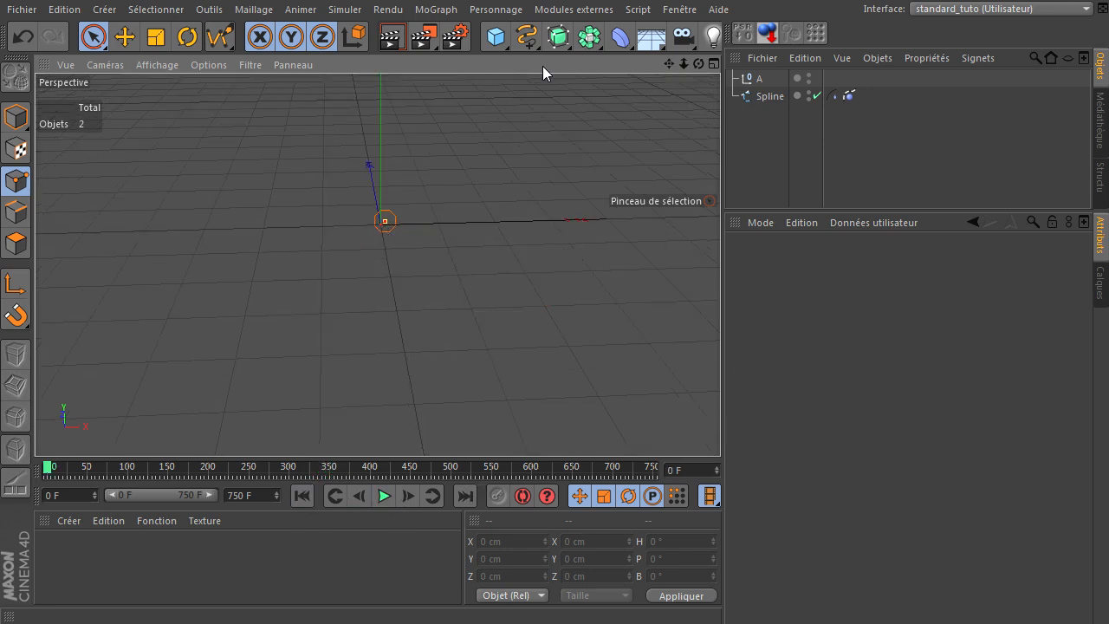
Add a circle spline with a 4 cm radius.
{"action": "left_click", "coordinate": [526, 36]}
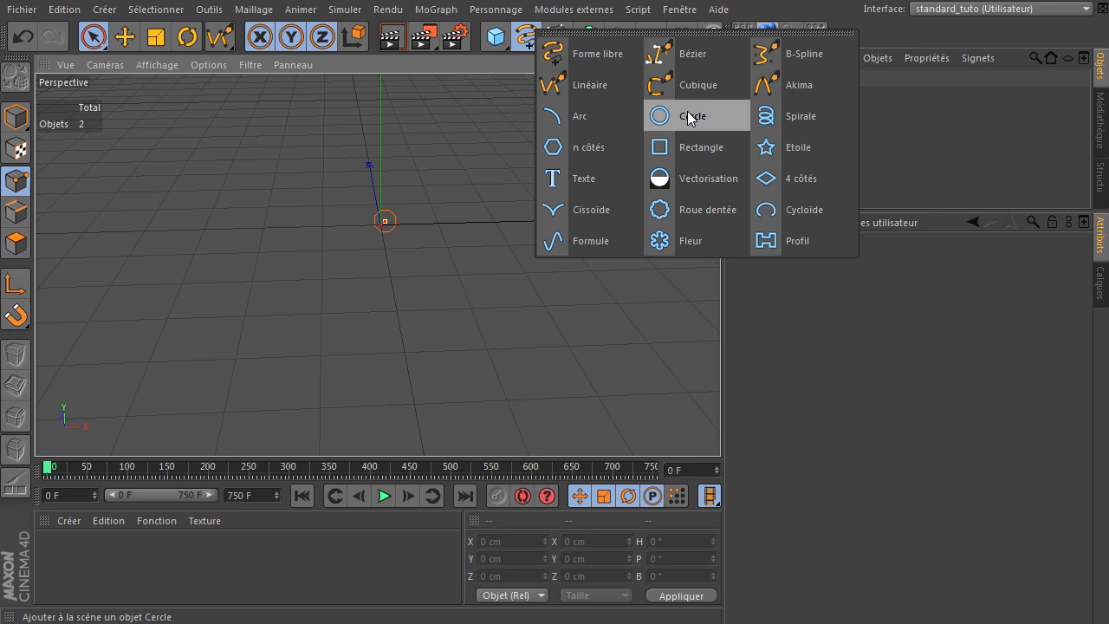
{"action": "left_click", "coordinate": [690, 117]}
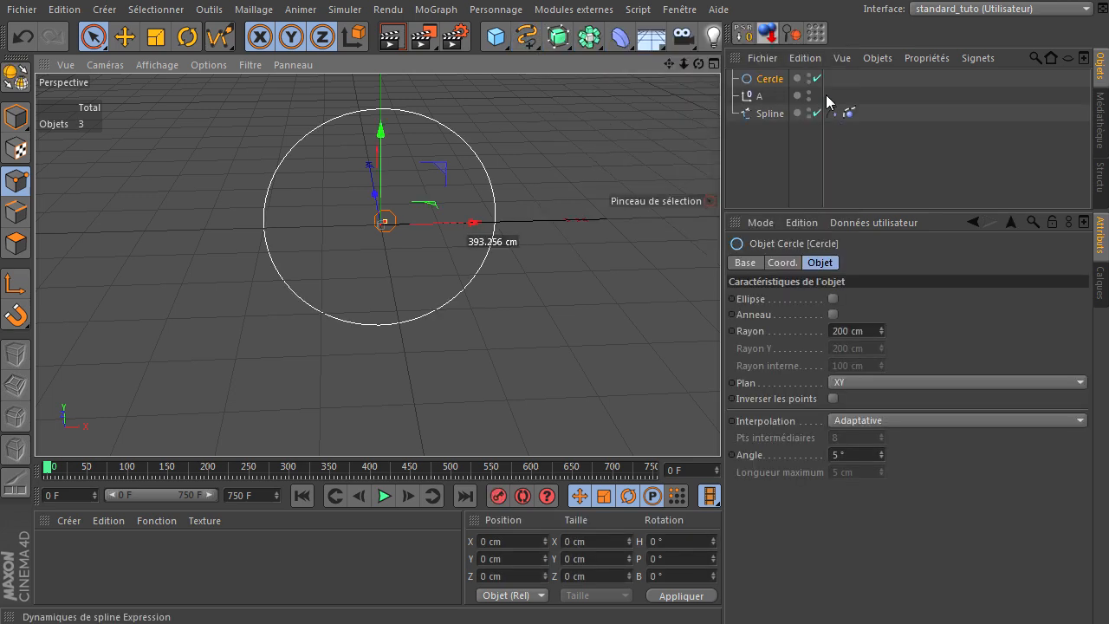
{"action": "left_click", "coordinate": [867, 329]}
{"action": "type", "text": "3"}
{"action": "key", "text": "Return"}
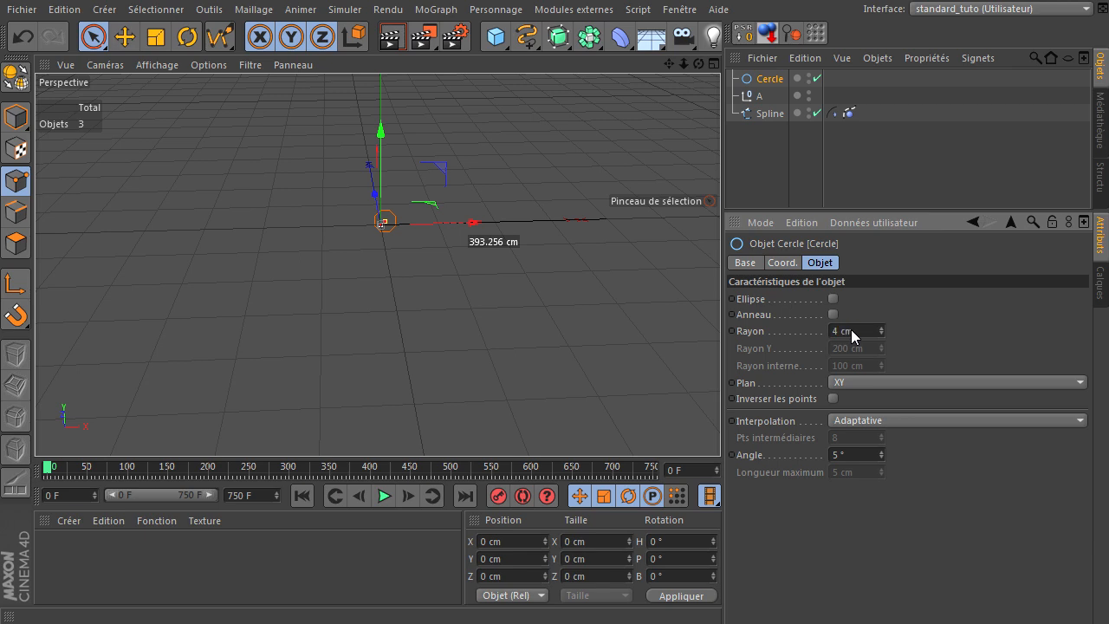
Add an Extrusion contrôlée NURBS object and place the circle and the dynamic spline inside it as children.
{"action": "left_click", "coordinate": [559, 36]}
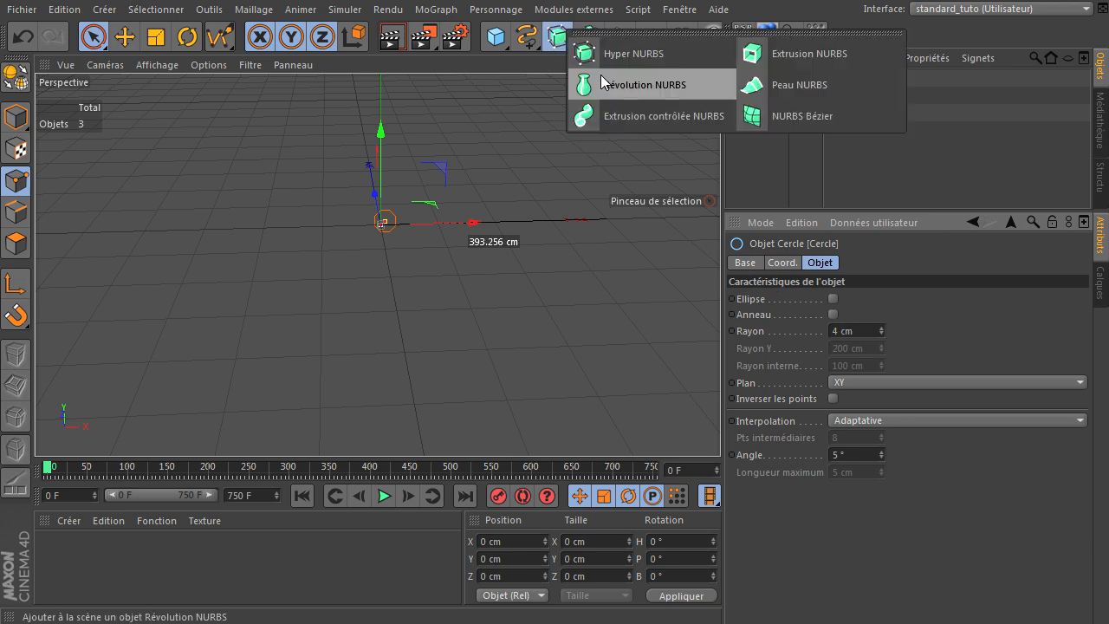
{"action": "left_click", "coordinate": [633, 116]}
{"action": "left_click", "coordinate": [769, 97]}
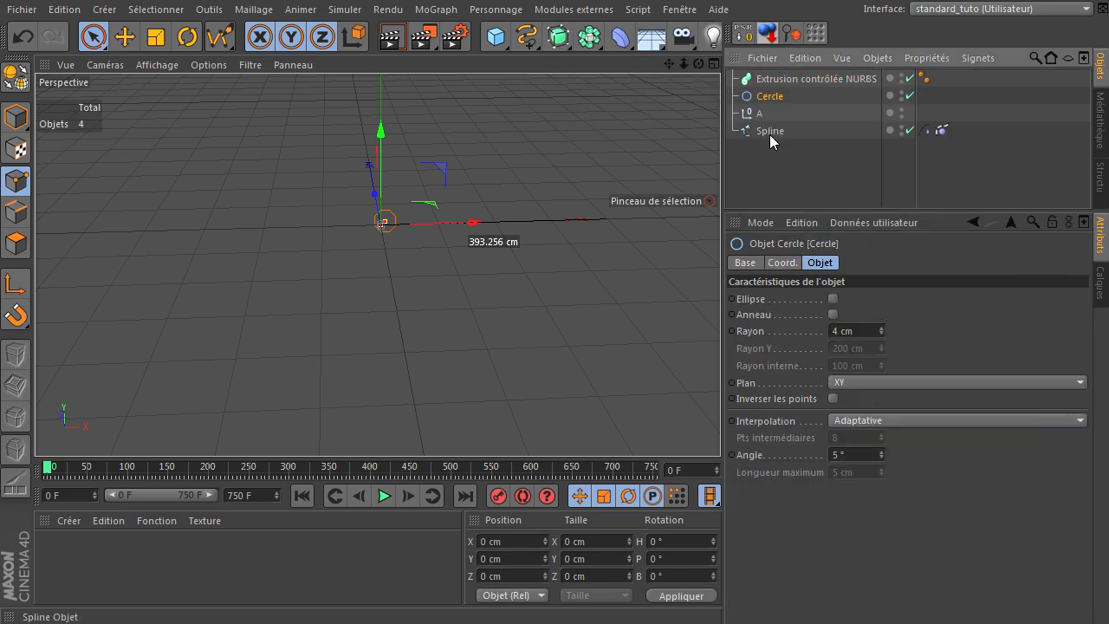
{"action": "left_click", "coordinate": [771, 133], "text": "ctrl"}
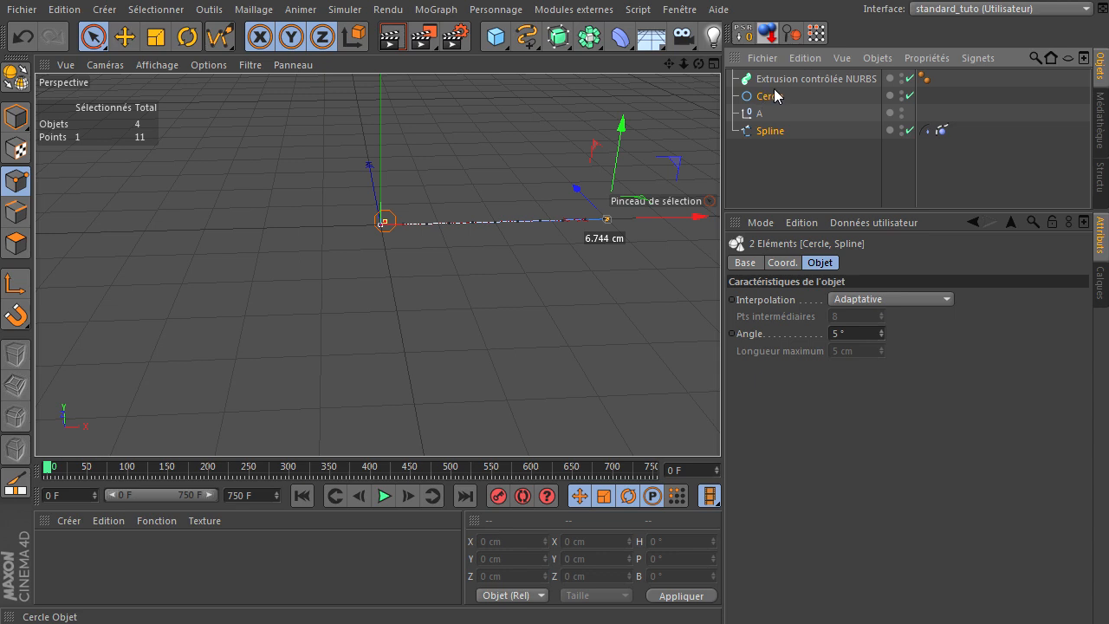
{"action": "left_click_drag", "start_coordinate": [792, 82], "coordinate": [784, 80]}
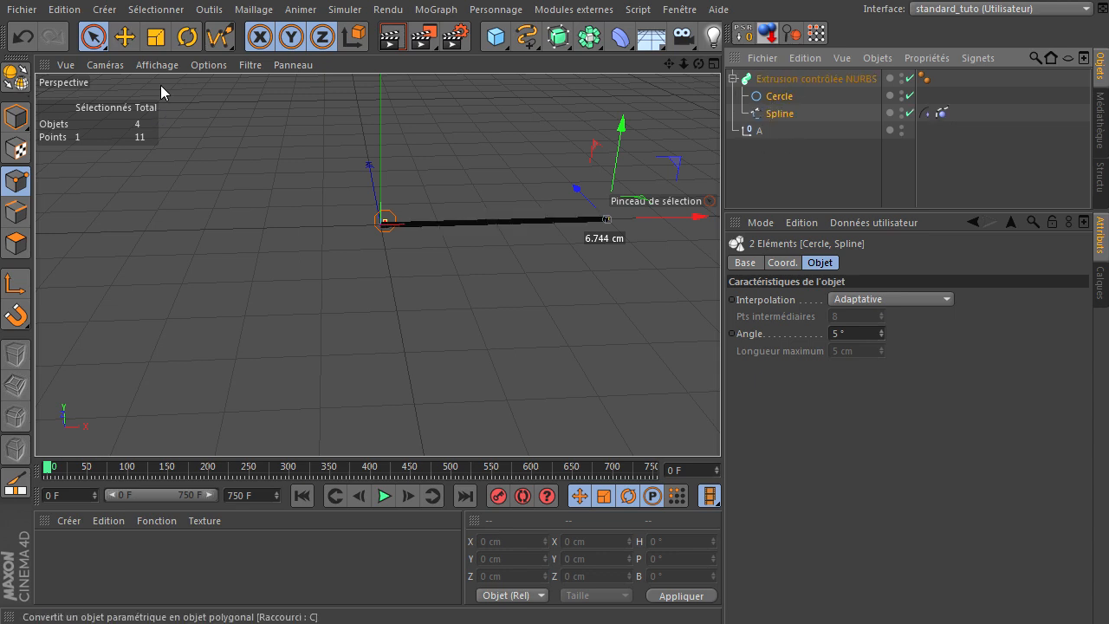
Set the interpolation of both the circle and the dynamic spline to Naturelle.
{"action": "left_click", "coordinate": [777, 97]}
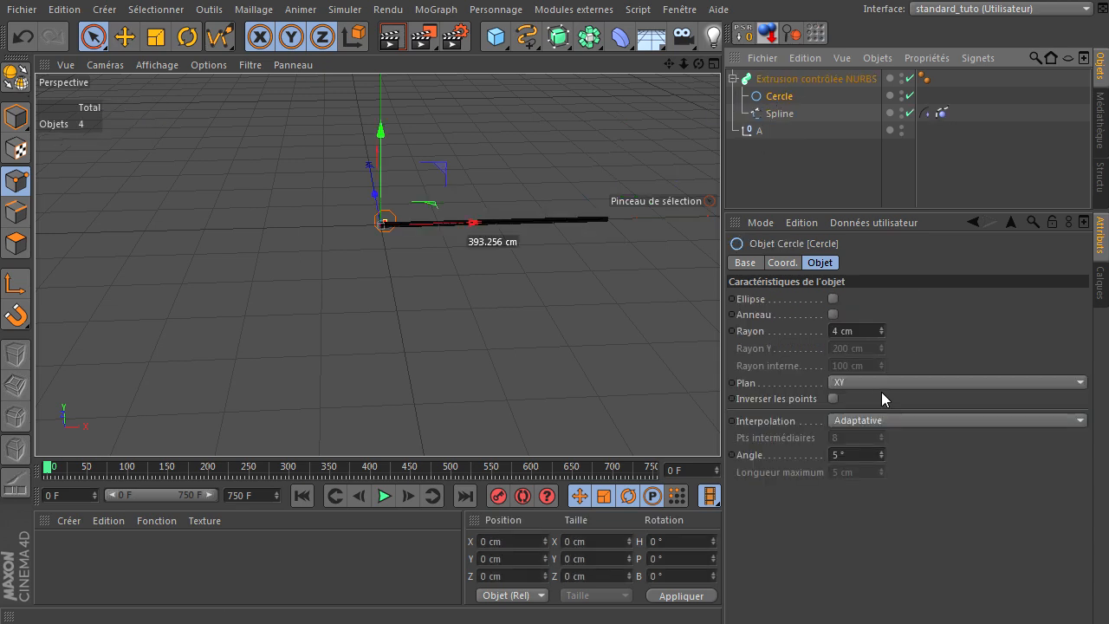
{"action": "left_click", "coordinate": [891, 421]}
{"action": "left_click", "coordinate": [891, 454]}
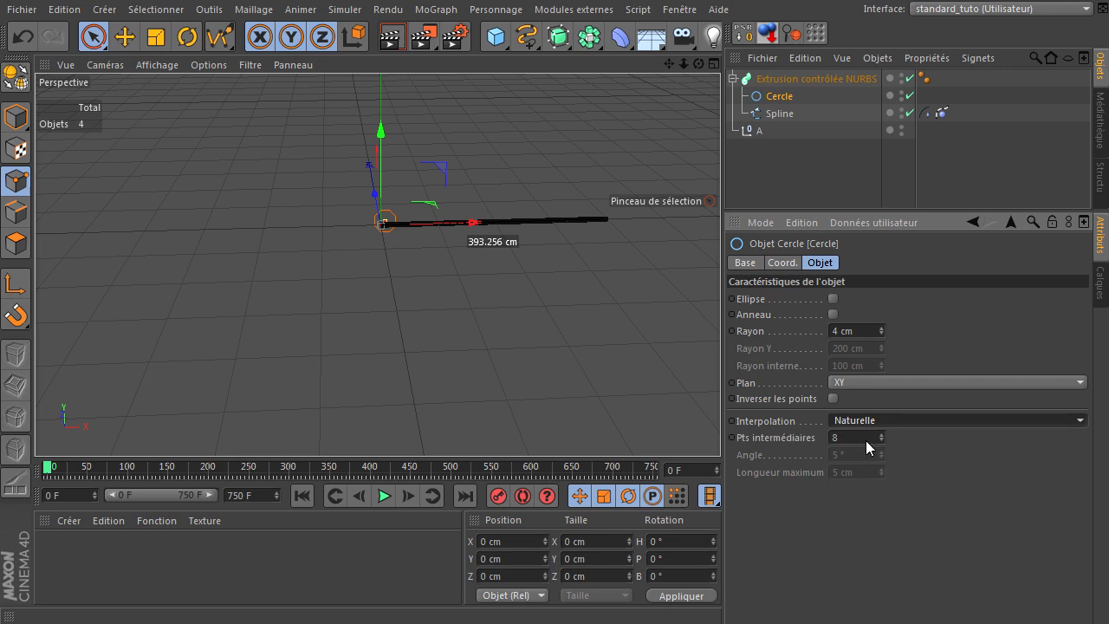
{"action": "left_click", "coordinate": [776, 187]}
{"action": "left_click", "coordinate": [780, 113]}
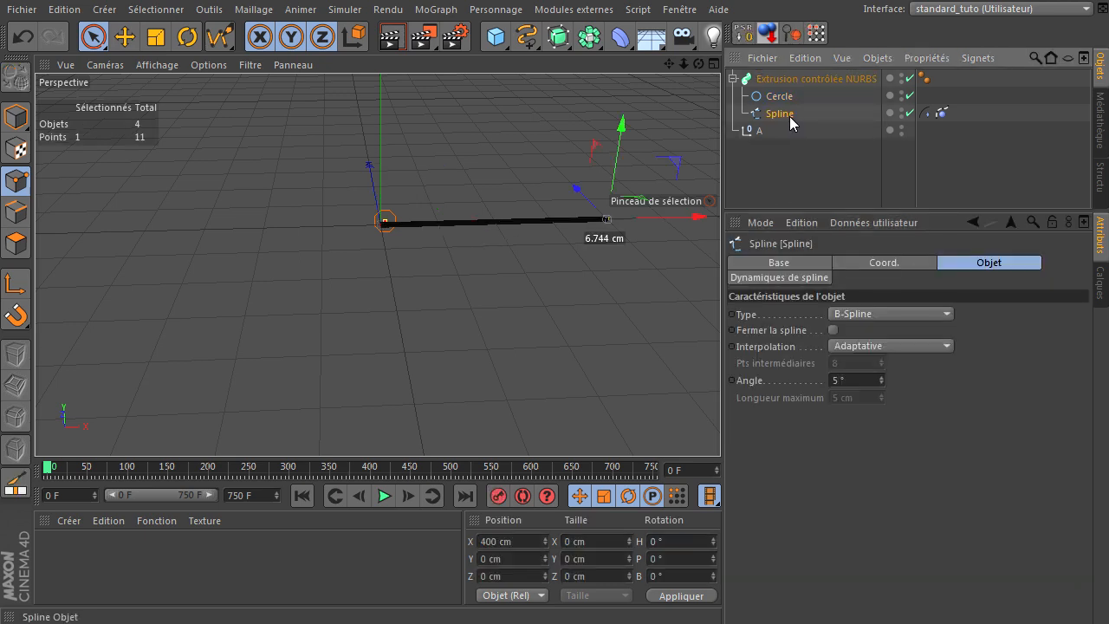
{"action": "left_click", "coordinate": [856, 346]}
{"action": "left_click", "coordinate": [861, 378]}
Taper the Extrusion contrôlée NURBS object so that the rope narrows to a point at its free end.
{"action": "left_click", "coordinate": [845, 179]}
{"action": "left_click", "coordinate": [818, 78]}
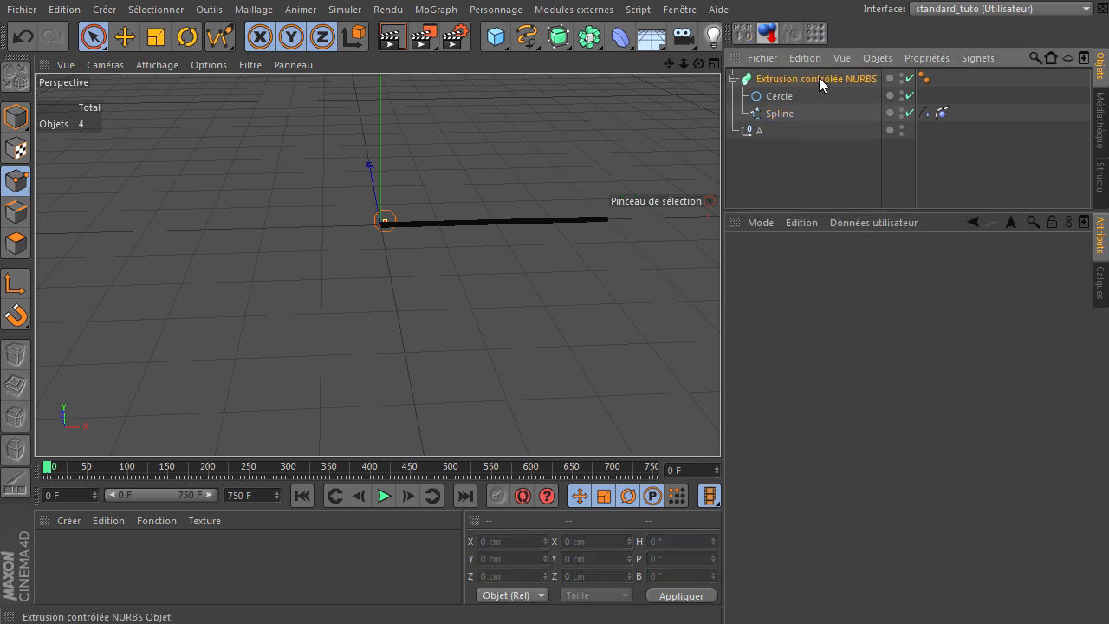
{"action": "left_click_drag", "start_coordinate": [1056, 488], "coordinate": [1023, 541]}
Set the circle's radius to 8 cm.
{"action": "left_click", "coordinate": [777, 97]}
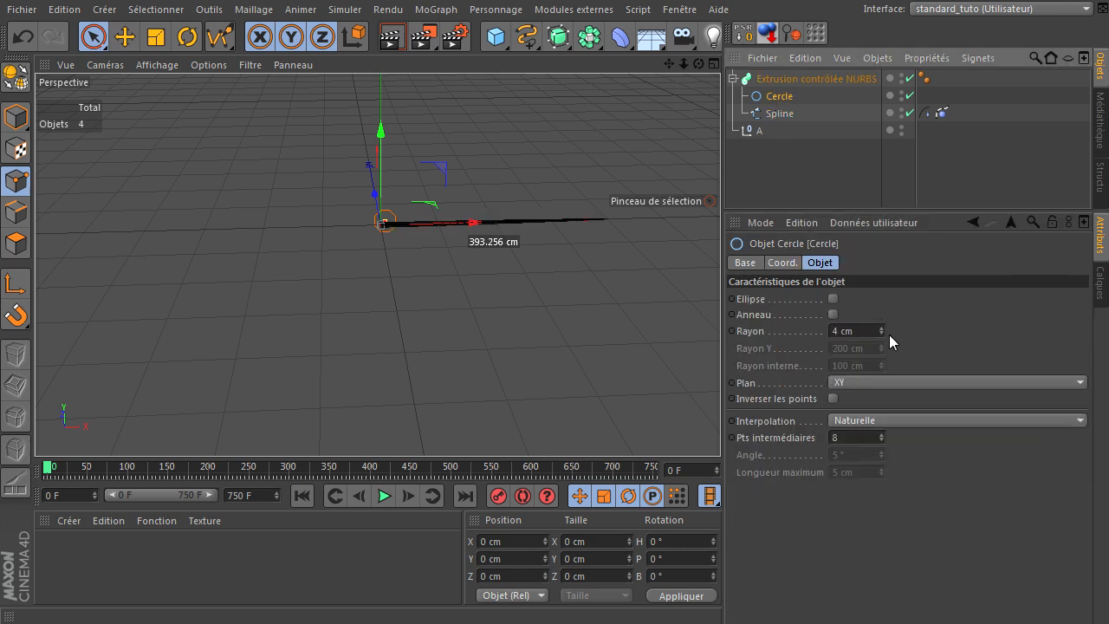
{"action": "left_click", "coordinate": [870, 330]}
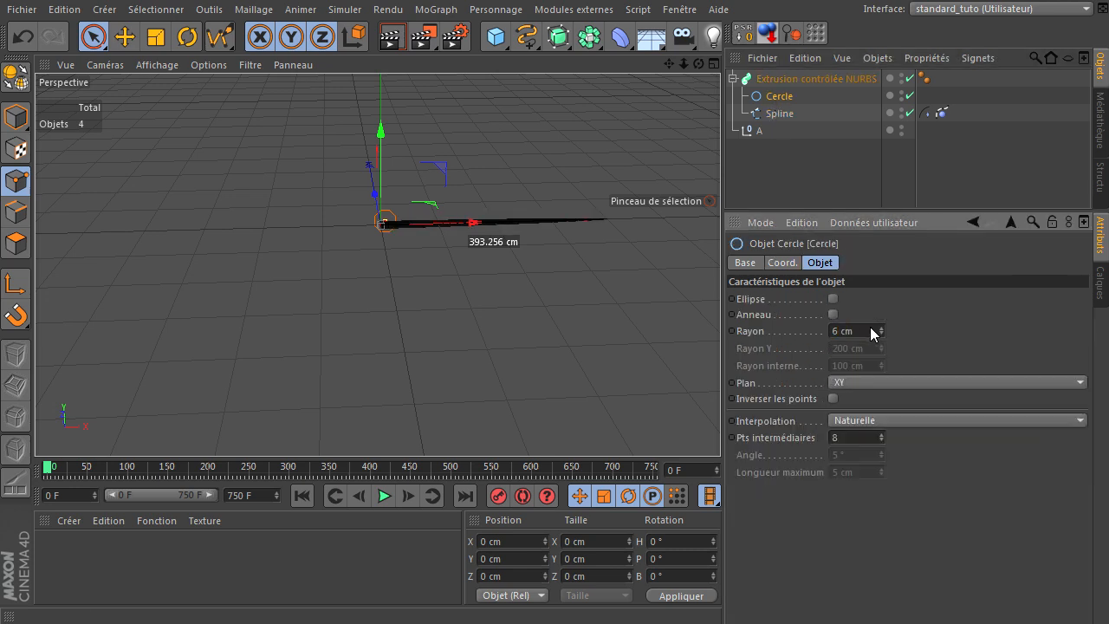
{"action": "key", "text": "Return"}
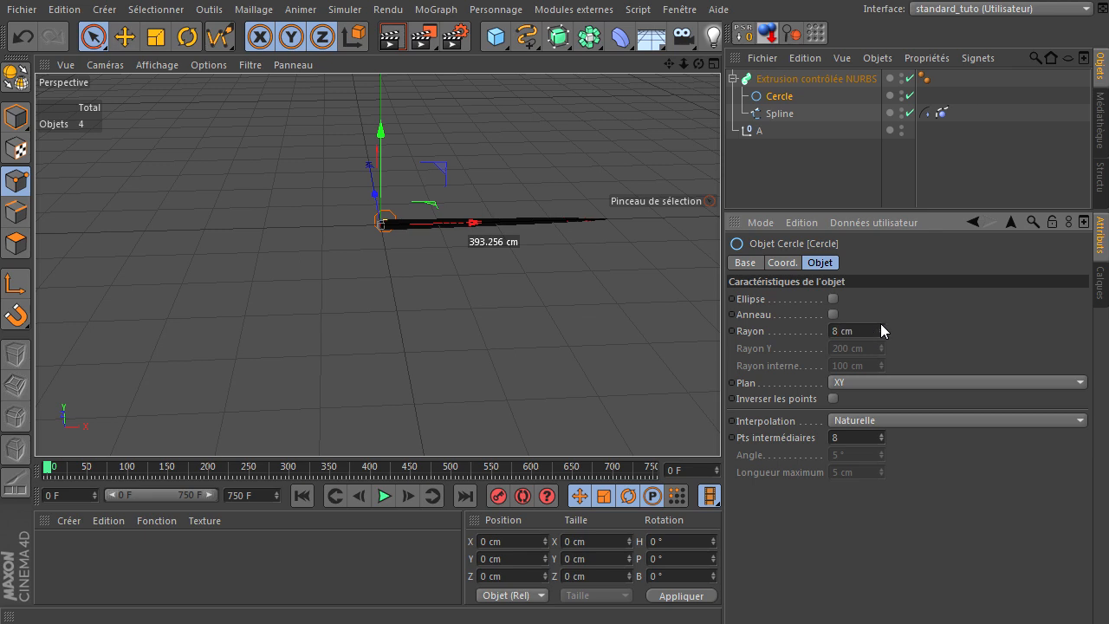
Switch the viewport display to Ombrage de Gouraud without lines and frame the tapered rope from an oblique angle.
{"action": "left_click", "coordinate": [144, 66]}
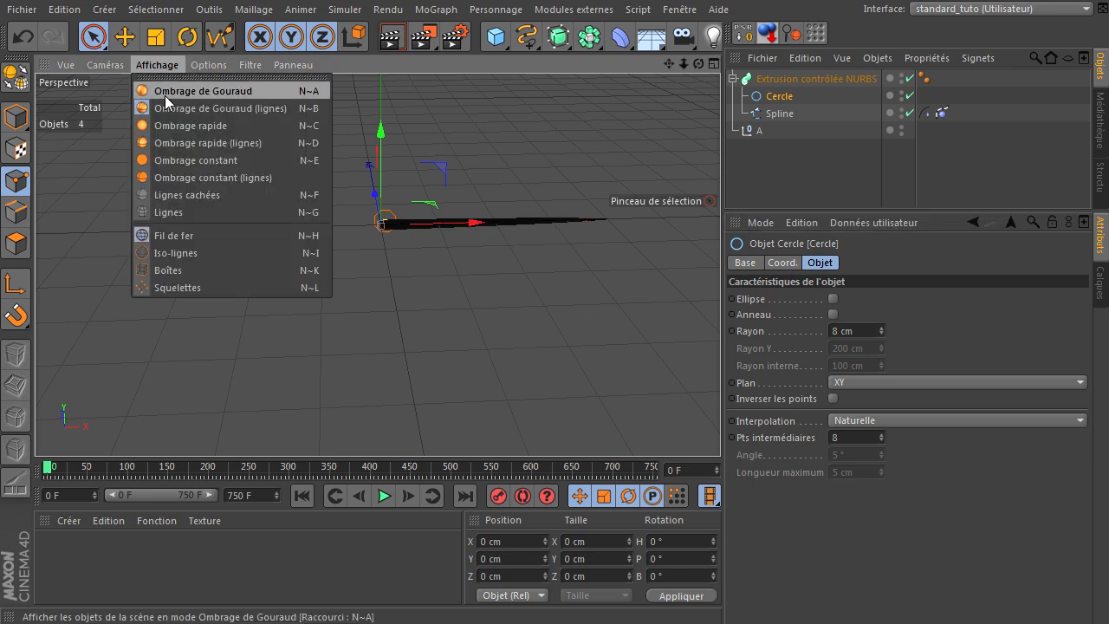
{"action": "left_click", "coordinate": [175, 91]}
{"action": "left_click", "coordinate": [699, 109]}
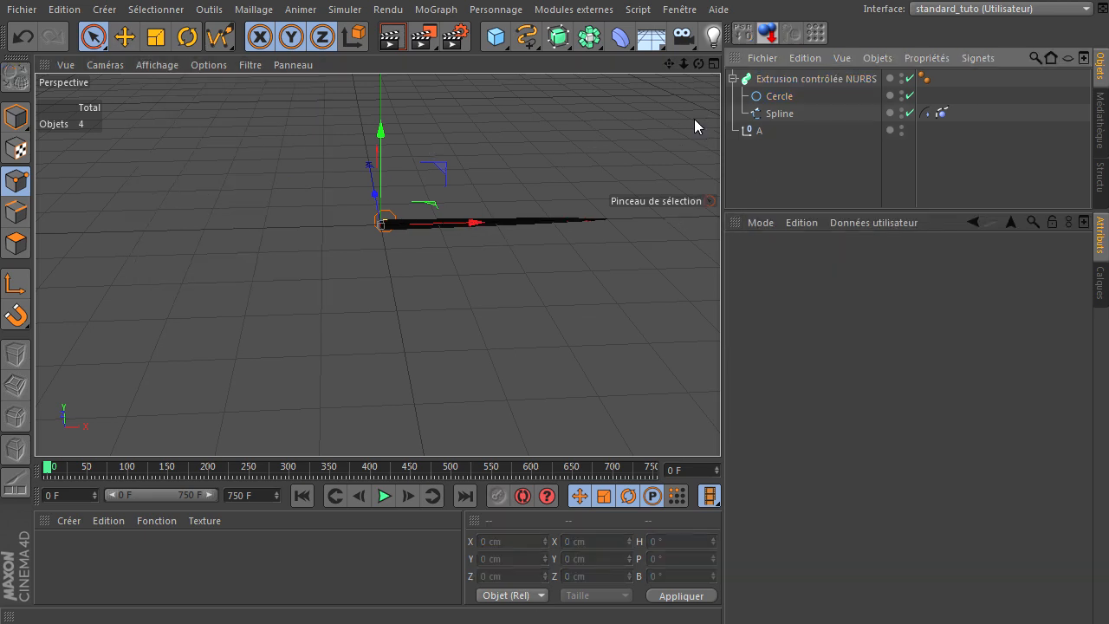
{"action": "left_click_drag", "start_coordinate": [697, 66], "coordinate": [719, 424]}
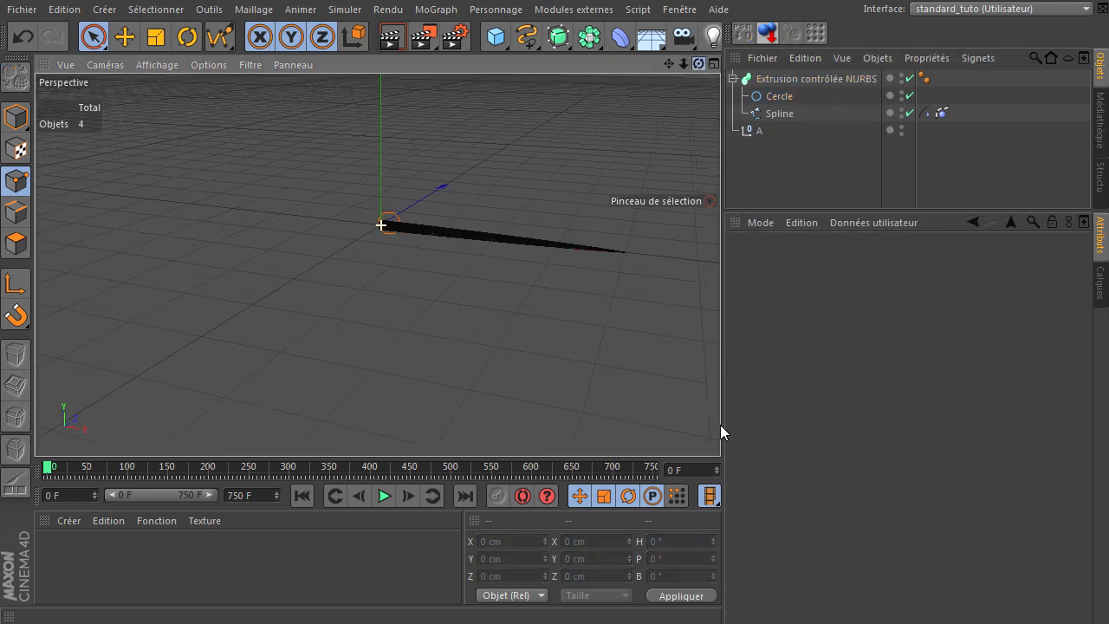
{"action": "left_click", "coordinate": [149, 66]}
{"action": "left_click", "coordinate": [151, 90]}
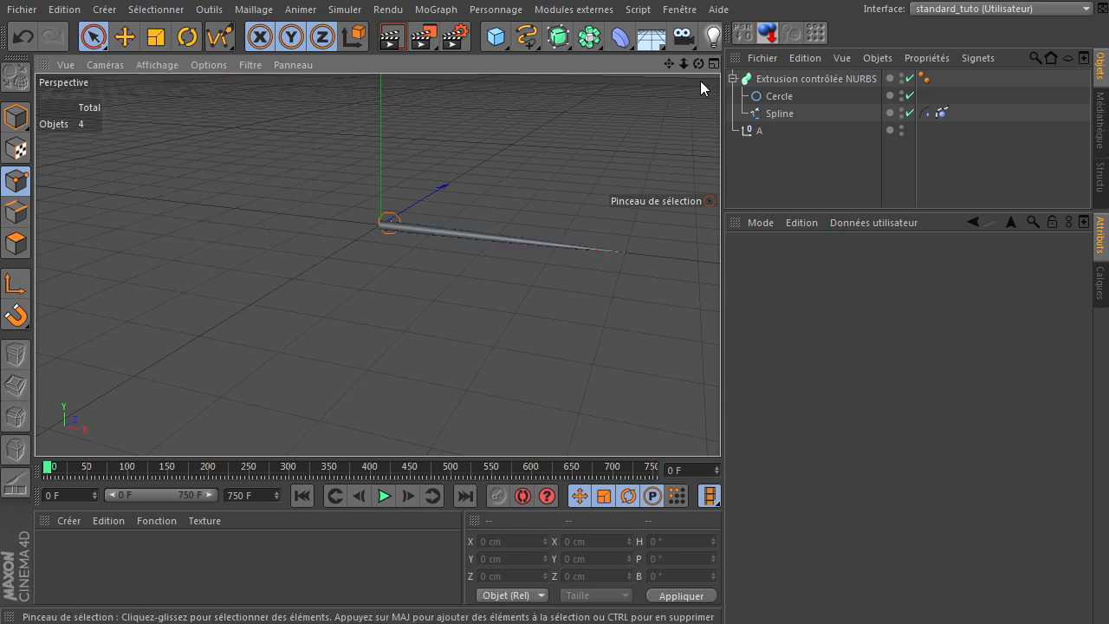
{"action": "left_click_drag", "start_coordinate": [670, 64], "coordinate": [719, 425]}
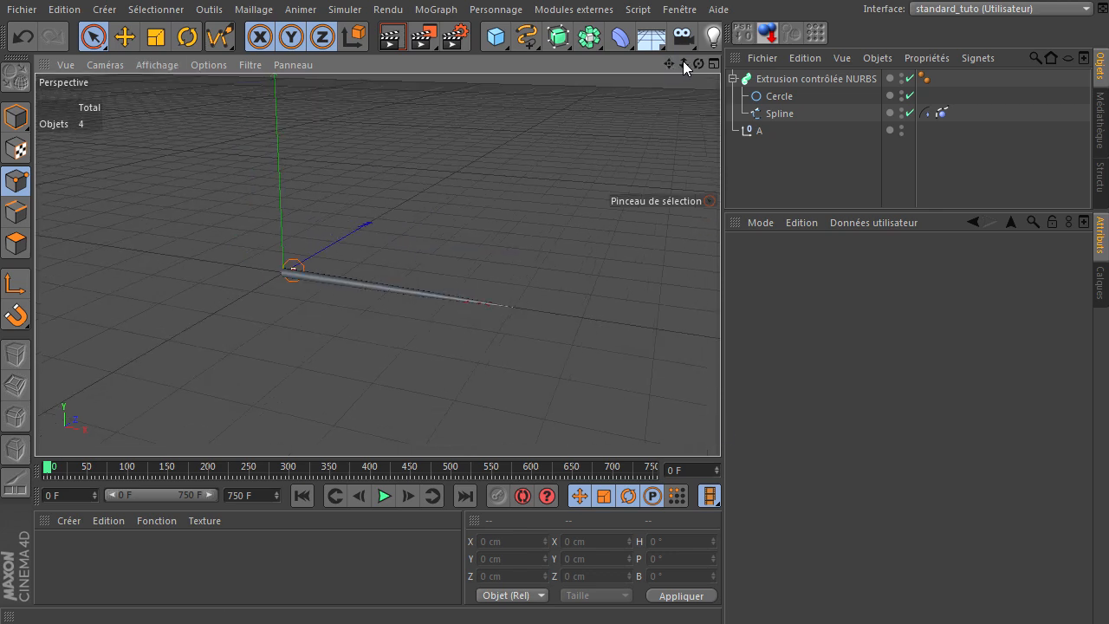
{"action": "left_click_drag", "start_coordinate": [683, 64], "coordinate": [722, 424]}
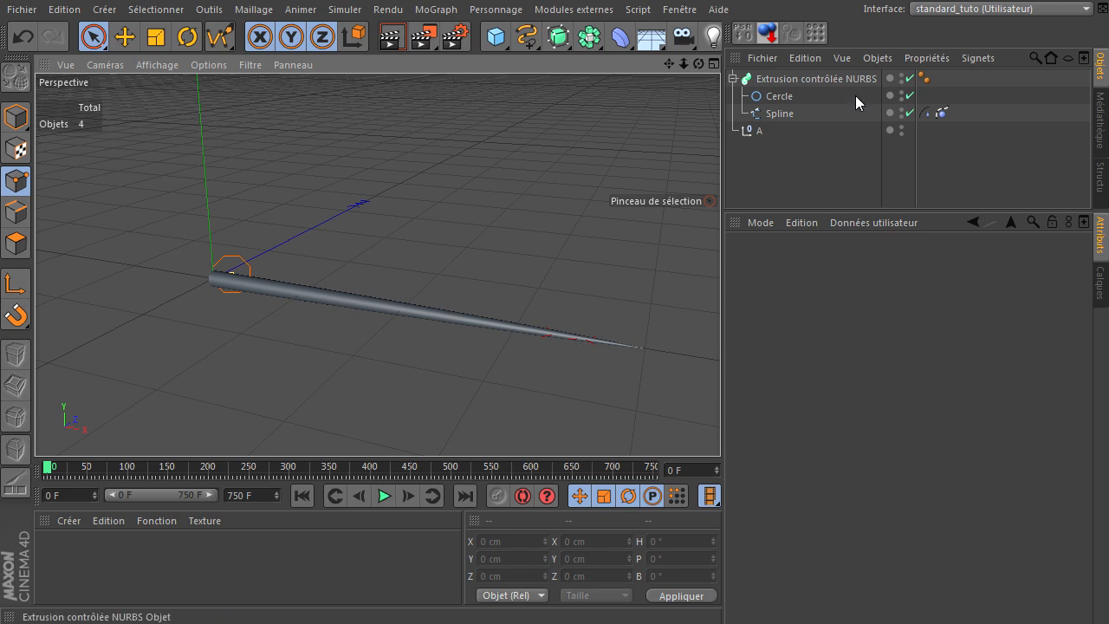
Play the simulation of the tapered rope hanging from null A, then stop it and rewind to frame 0.
{"action": "left_click", "coordinate": [384, 495]}
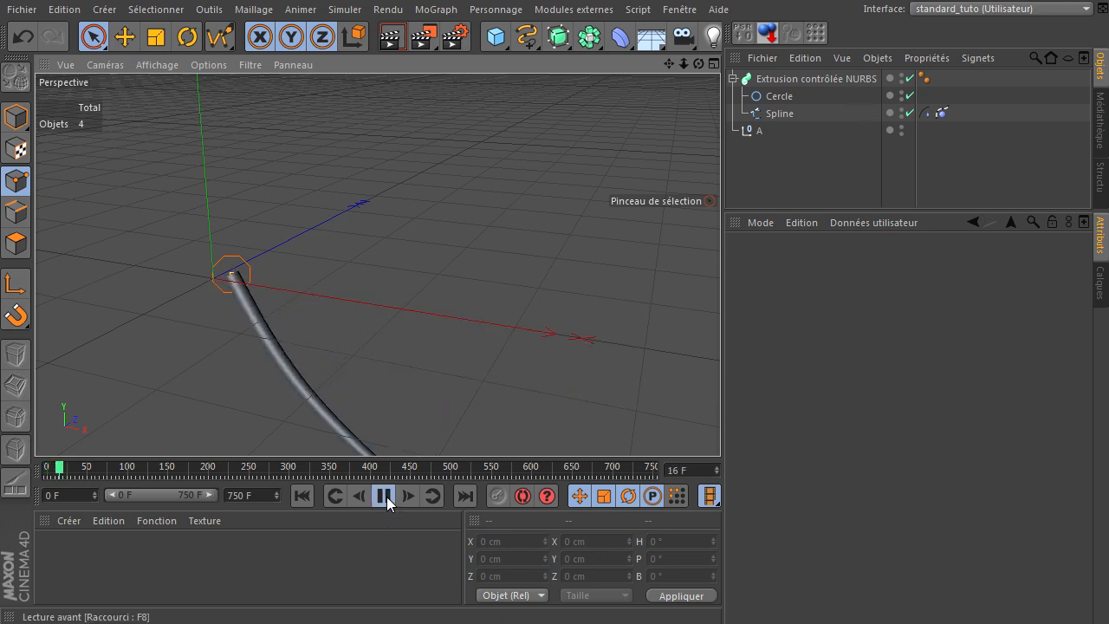
{"action": "left_click_drag", "start_coordinate": [683, 63], "coordinate": [720, 424]}
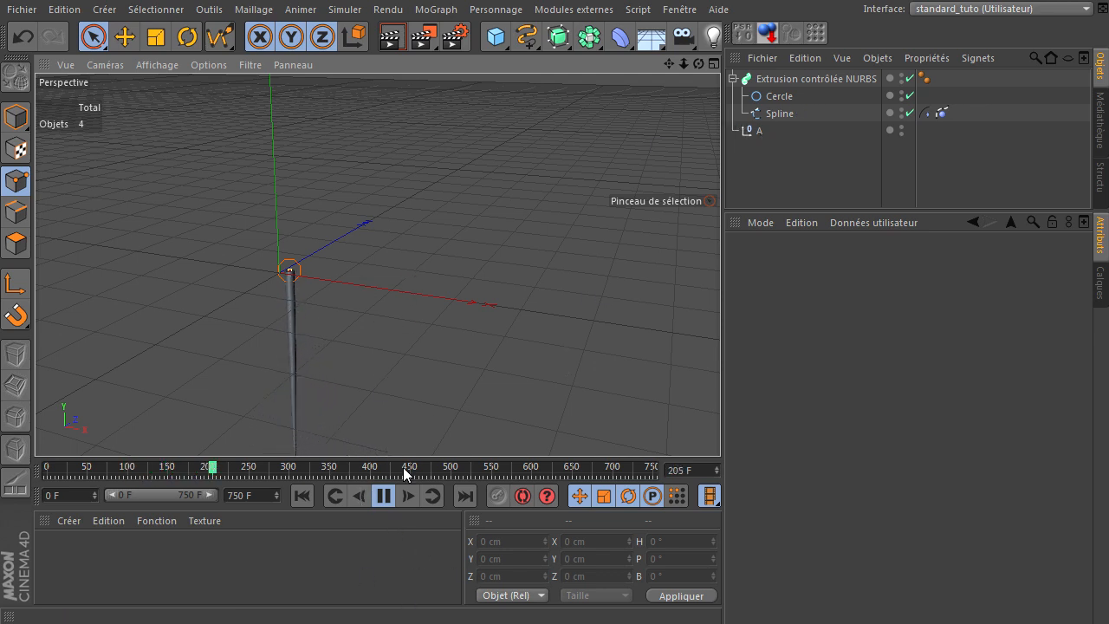
{"action": "left_click", "coordinate": [387, 500]}
{"action": "left_click", "coordinate": [303, 495]}
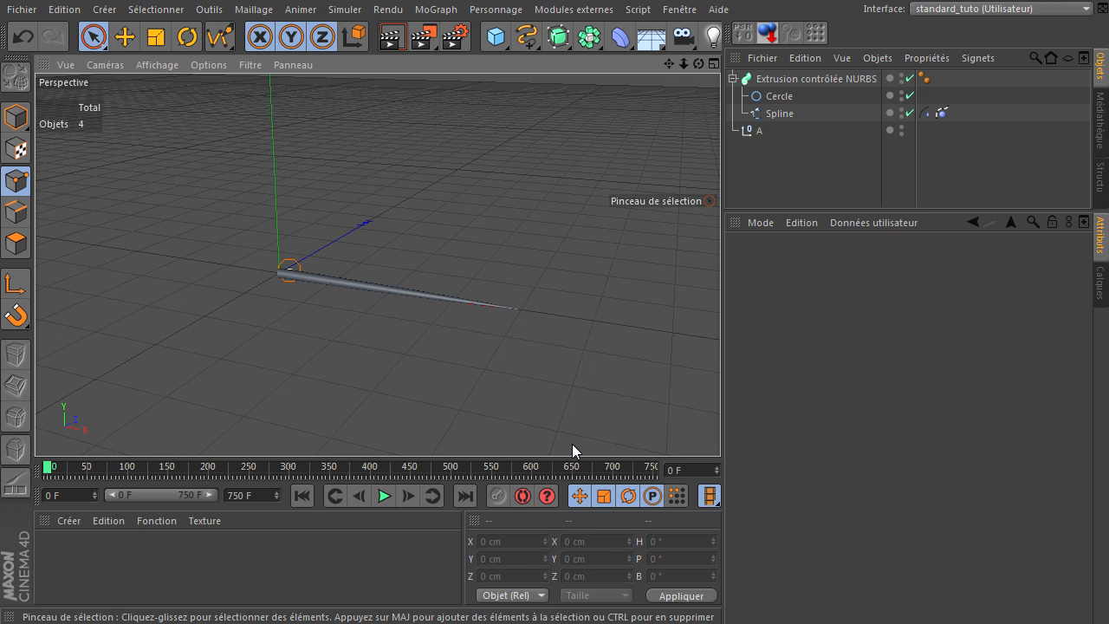
Add a sphere and lower it vertically until it sits just below the rope's attached end.
{"action": "left_click", "coordinate": [495, 36]}
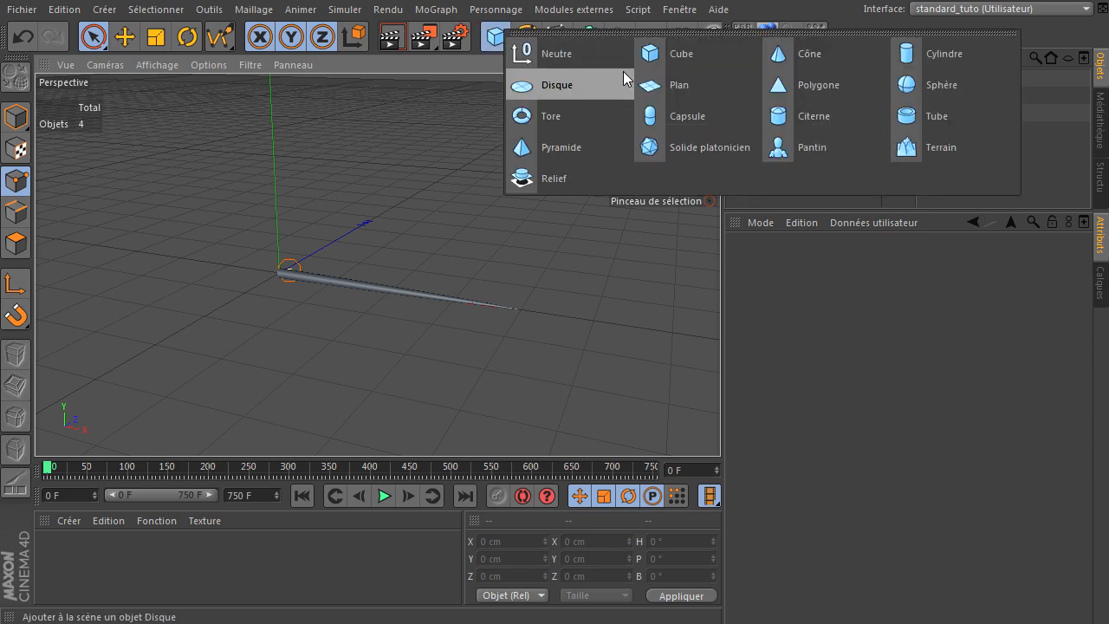
{"action": "left_click", "coordinate": [955, 84]}
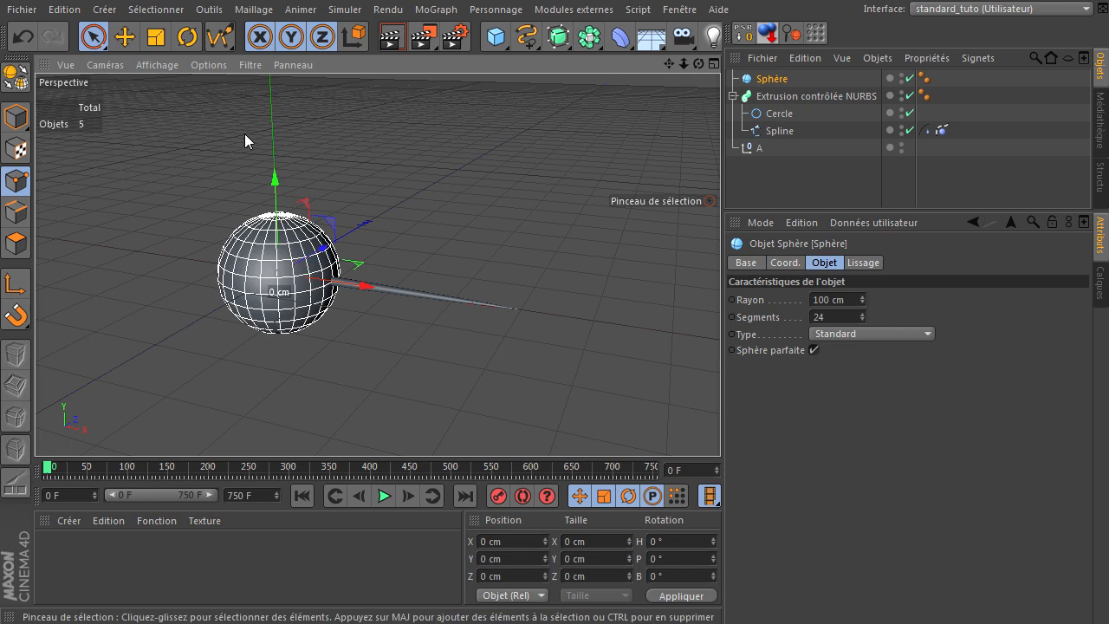
{"action": "left_click_drag", "start_coordinate": [277, 212], "coordinate": [281, 297]}
Reset the position, scale and rotation of null A.
{"action": "left_click", "coordinate": [754, 149]}
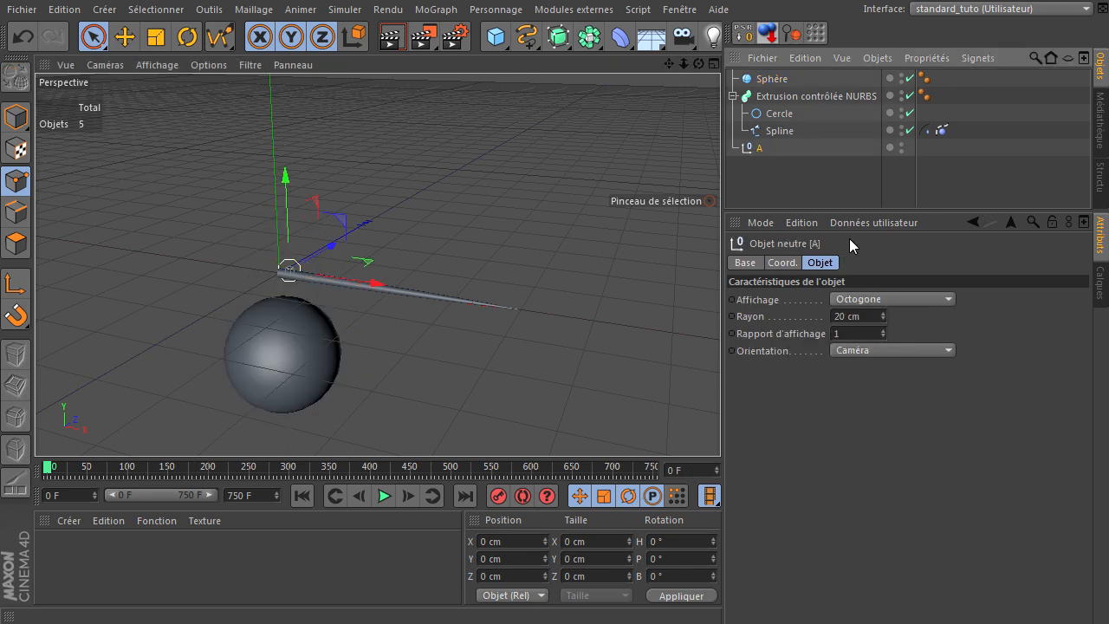
{"action": "left_click", "coordinate": [740, 35]}
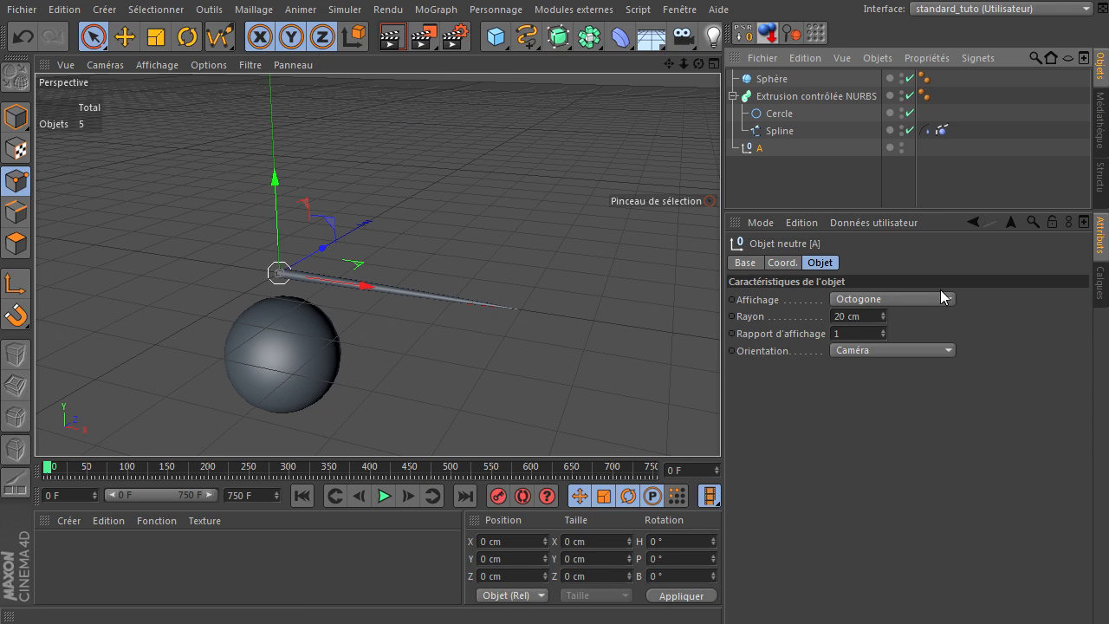
{"action": "left_click", "coordinate": [820, 189]}
Add a Hair collision tag (Collision des cheveux) to the sphere.
{"action": "left_click", "coordinate": [780, 78]}
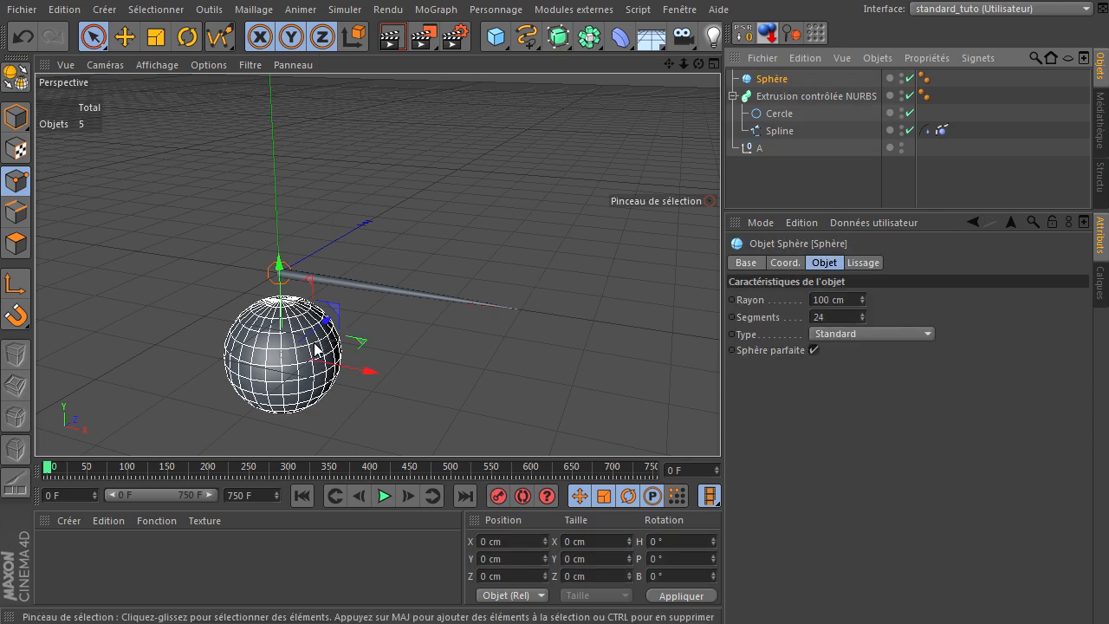
{"action": "left_click_drag", "start_coordinate": [670, 65], "coordinate": [683, 9]}
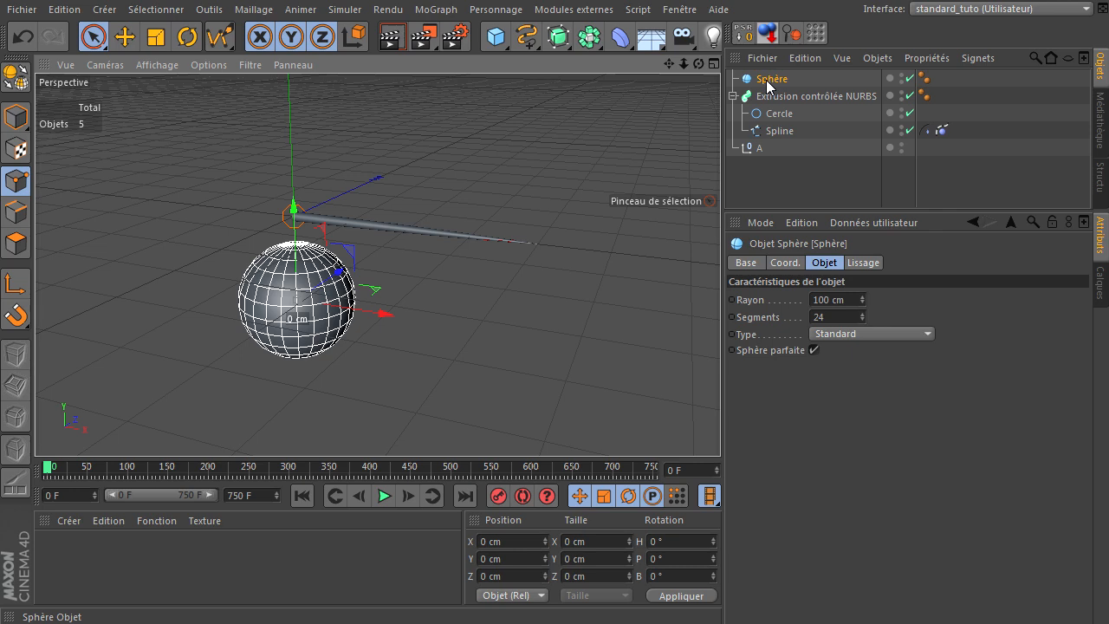
{"action": "right_click", "coordinate": [768, 84]}
{"action": "mouse_move", "coordinate": [806, 130]}
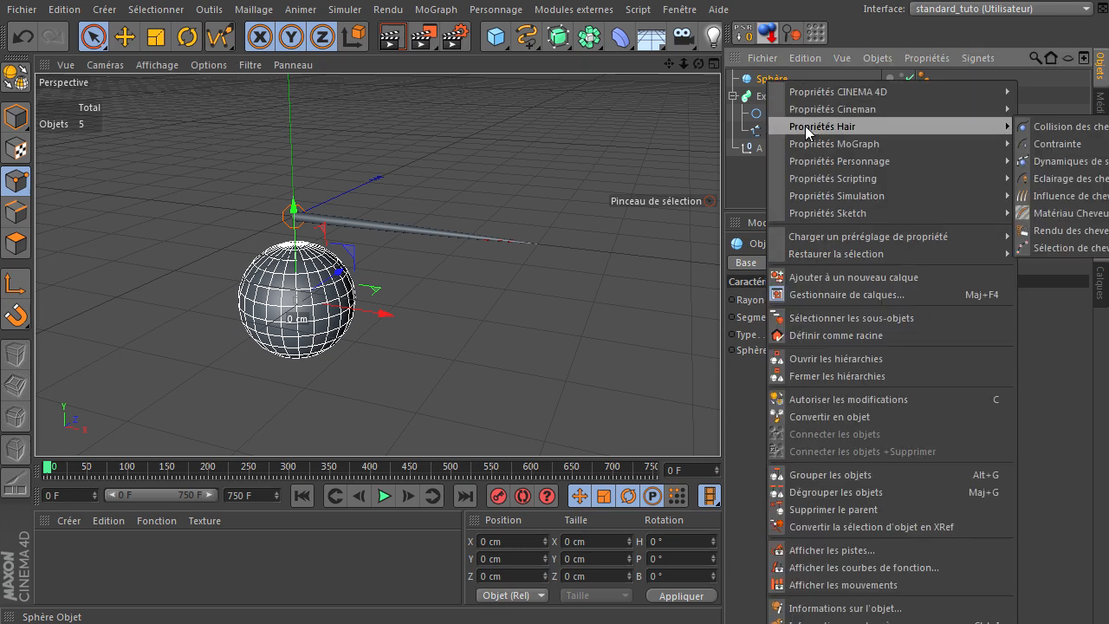
{"action": "left_click", "coordinate": [1051, 129]}
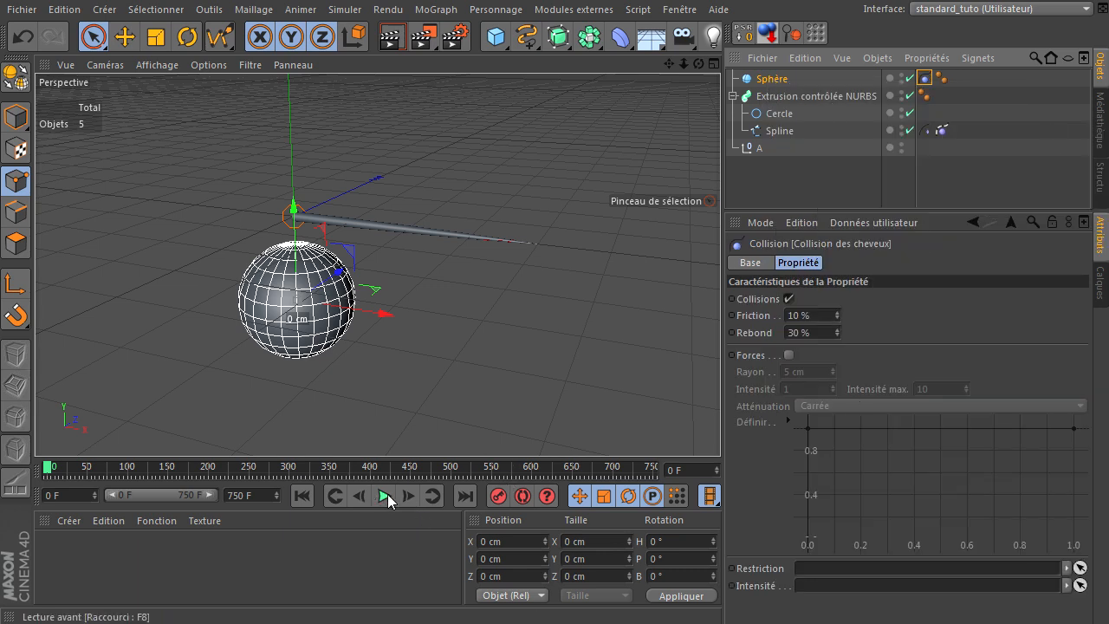
Play the simulation to inspect up close how the rope collides with the sphere, then stop playback.
{"action": "scroll", "coordinate": [302, 322], "scroll_direction": "up", "scroll_amount": 5}
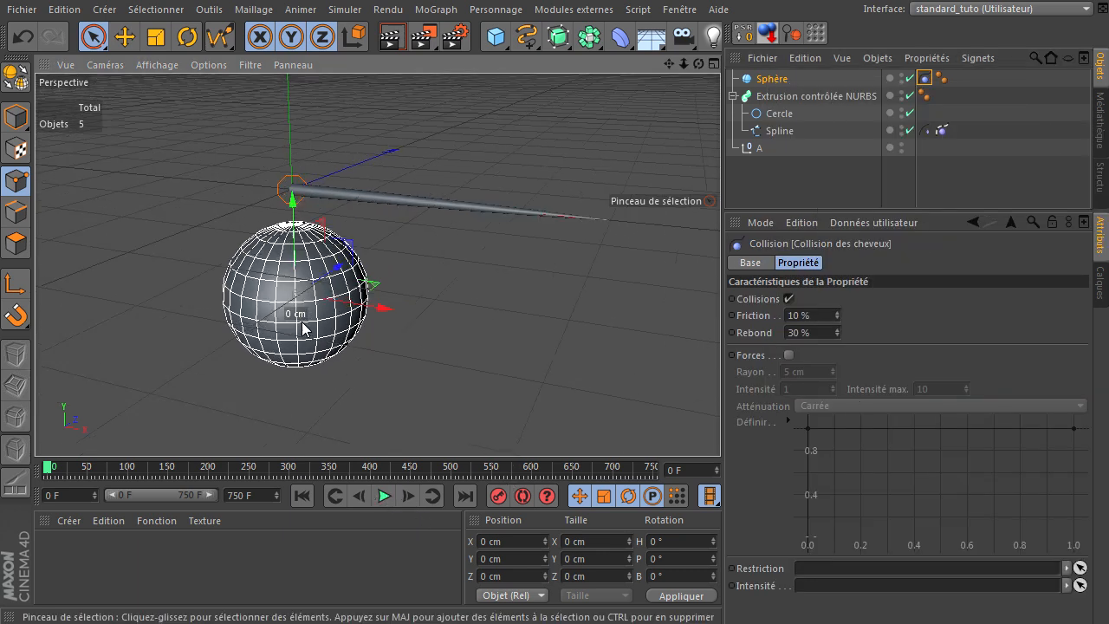
{"action": "left_click", "coordinate": [383, 495]}
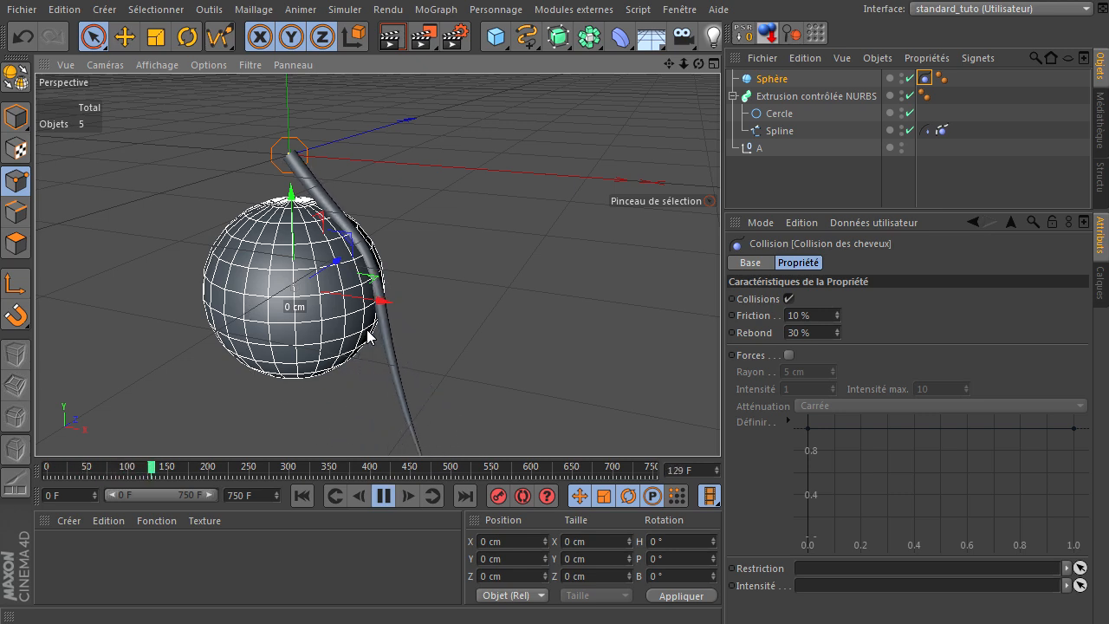
{"action": "scroll", "coordinate": [335, 273], "scroll_direction": "up", "scroll_amount": 2}
{"action": "scroll", "coordinate": [335, 274], "scroll_direction": "up", "scroll_amount": 2}
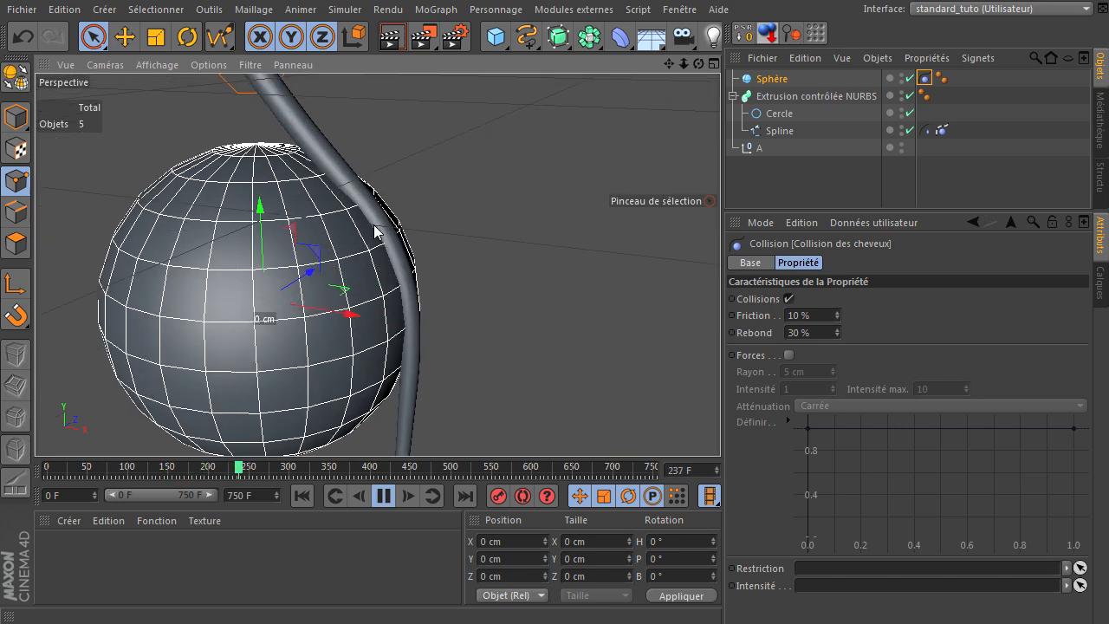
{"action": "left_click", "coordinate": [382, 492]}
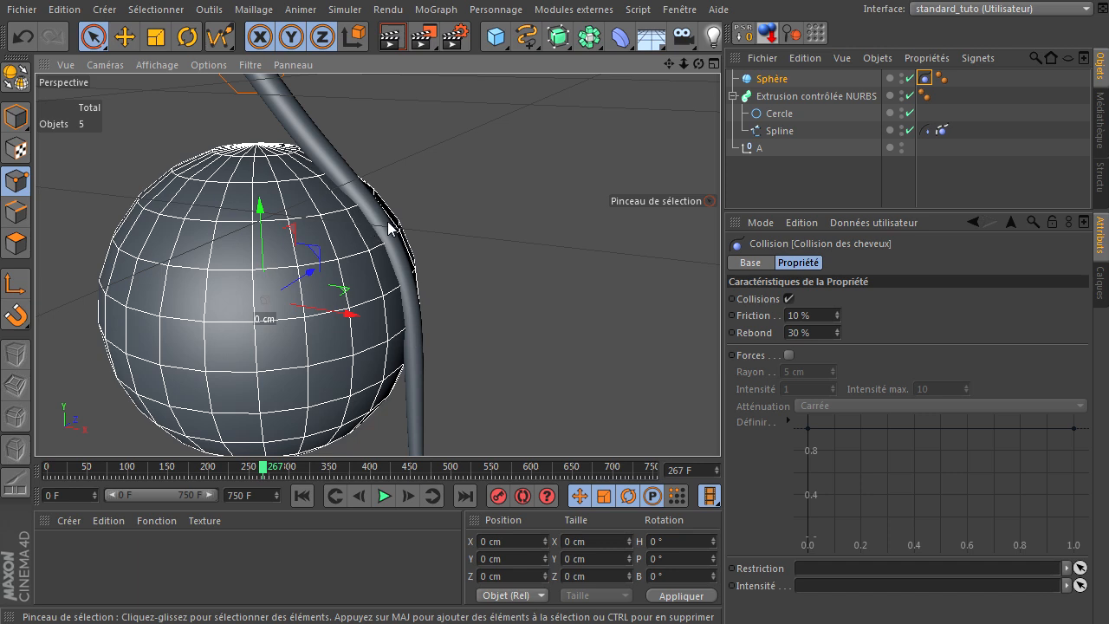
Set the Rayon in the spline's Dynamiques de spline tag to 2 and resume playing the simulation.
{"action": "left_click", "coordinate": [941, 131]}
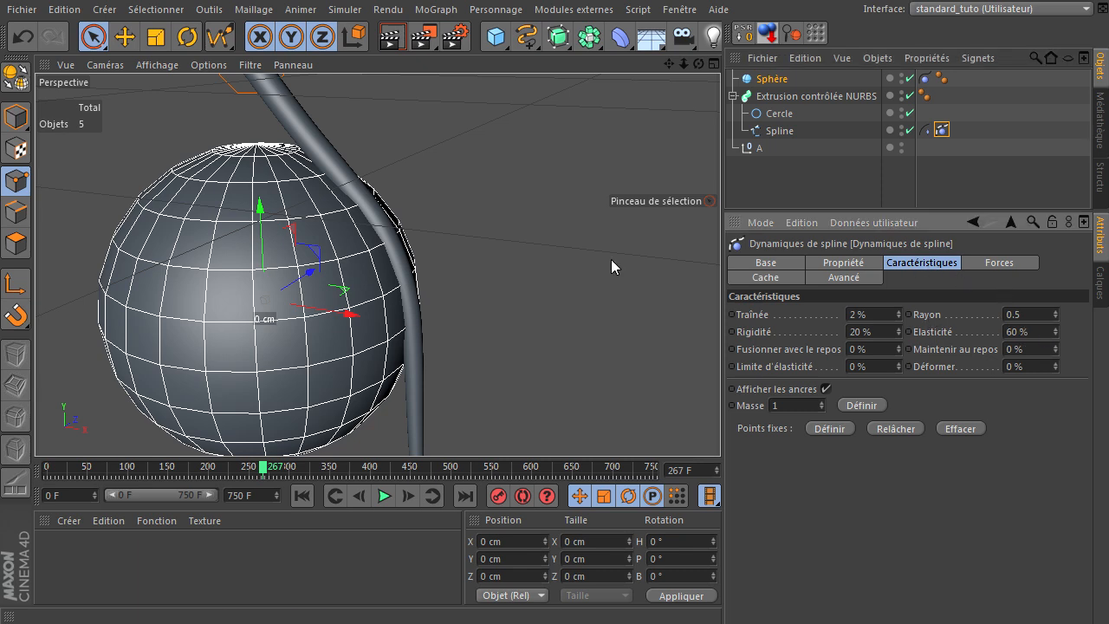
{"action": "left_click_drag", "start_coordinate": [700, 65], "coordinate": [715, 425]}
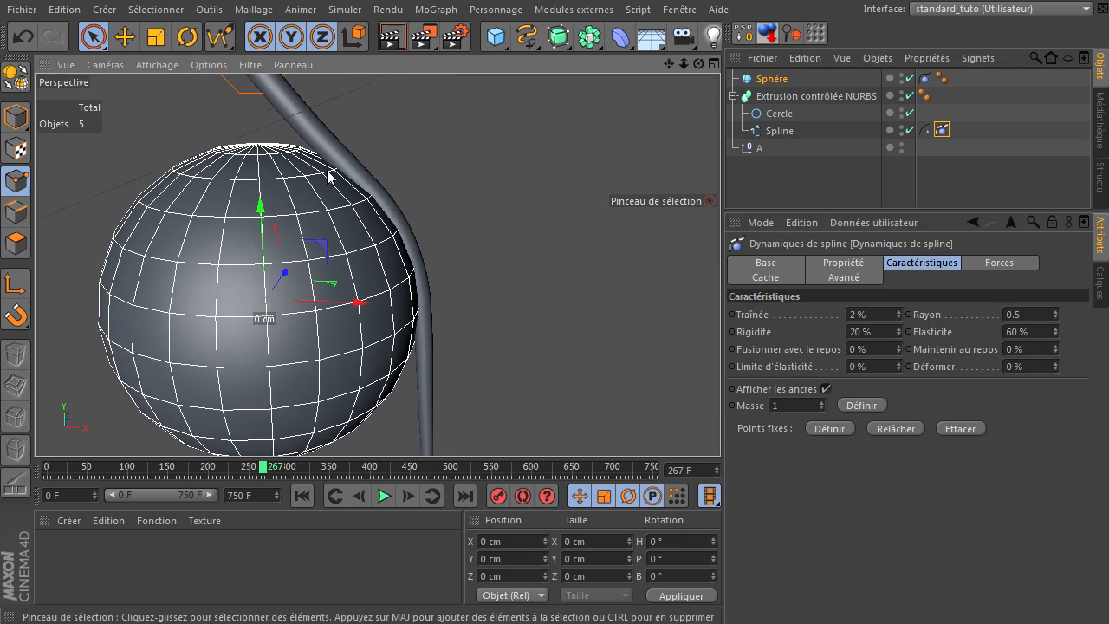
{"action": "left_click", "coordinate": [1046, 316]}
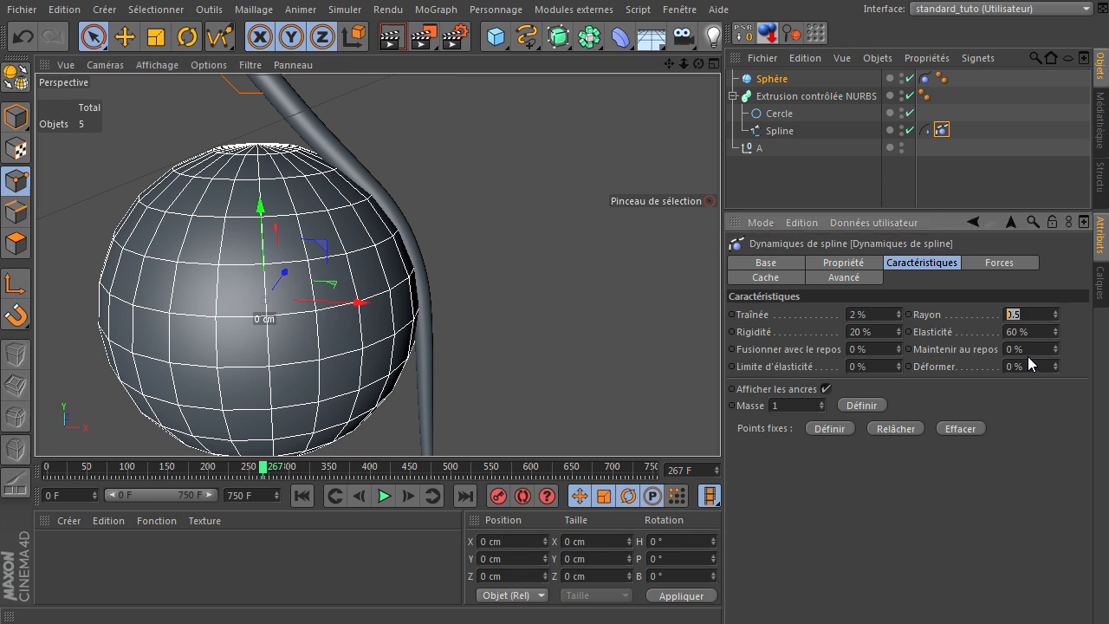
{"action": "type", "text": "2"}
{"action": "left_click", "coordinate": [384, 495]}
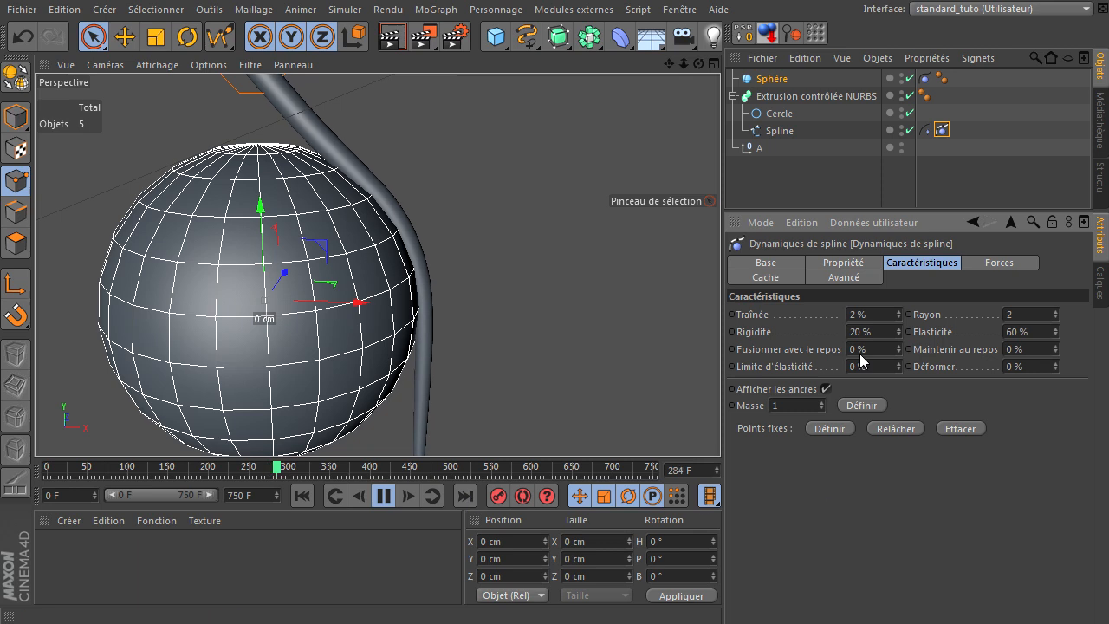
Increase the spline dynamics Rayon to 3 and then to 4 while the simulation plays.
{"action": "left_click", "coordinate": [1043, 317]}
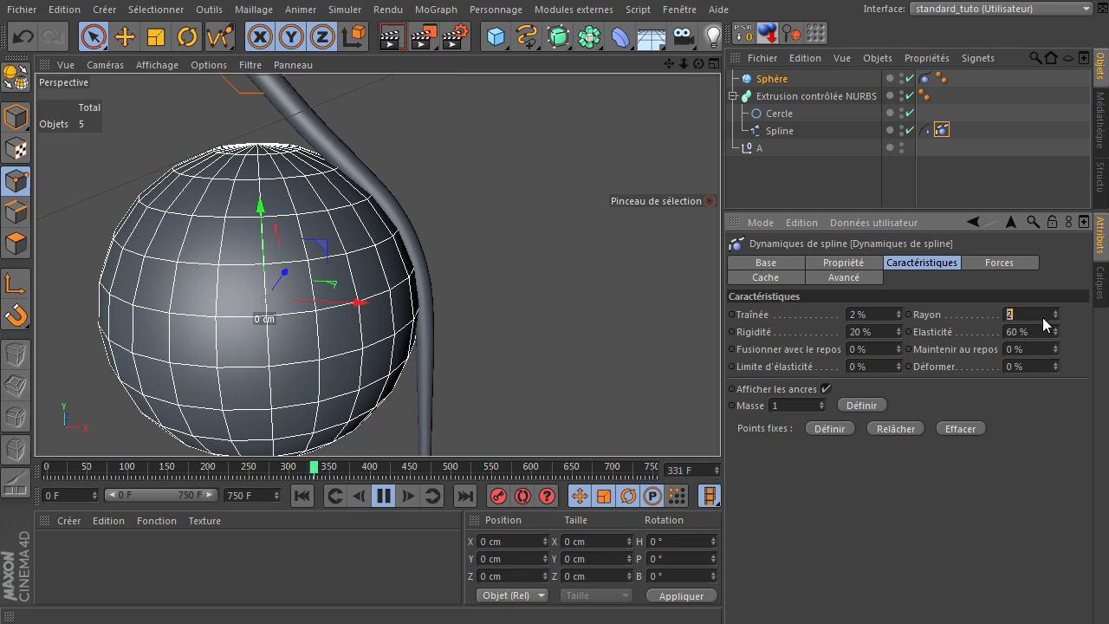
{"action": "type", "text": "3"}
{"action": "key", "text": "Return"}
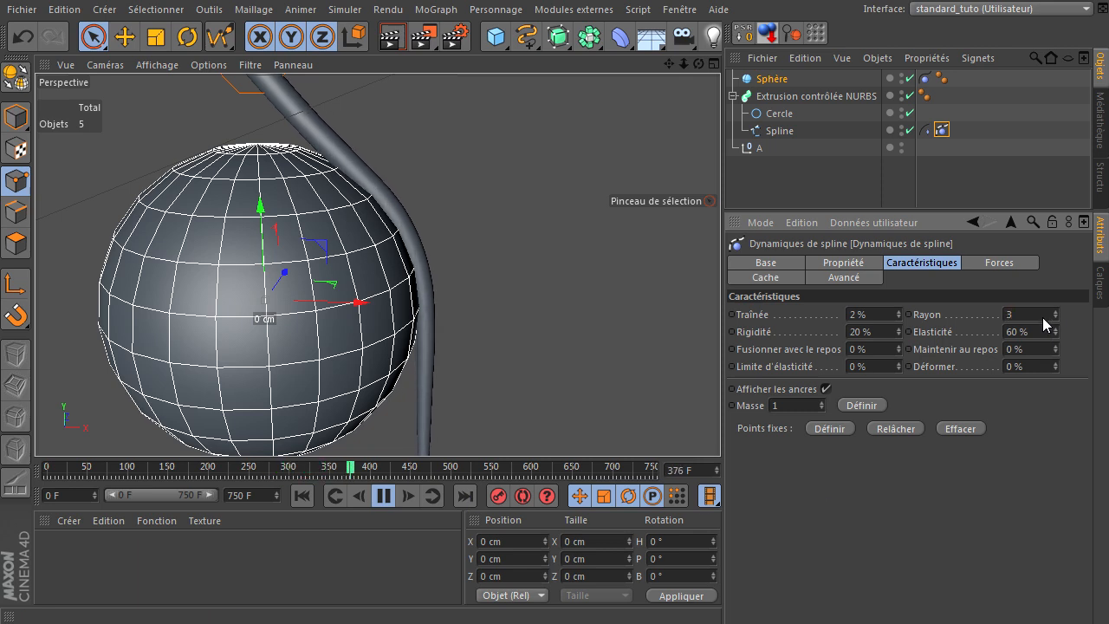
{"action": "left_click", "coordinate": [1042, 317]}
{"action": "key", "text": "Return"}
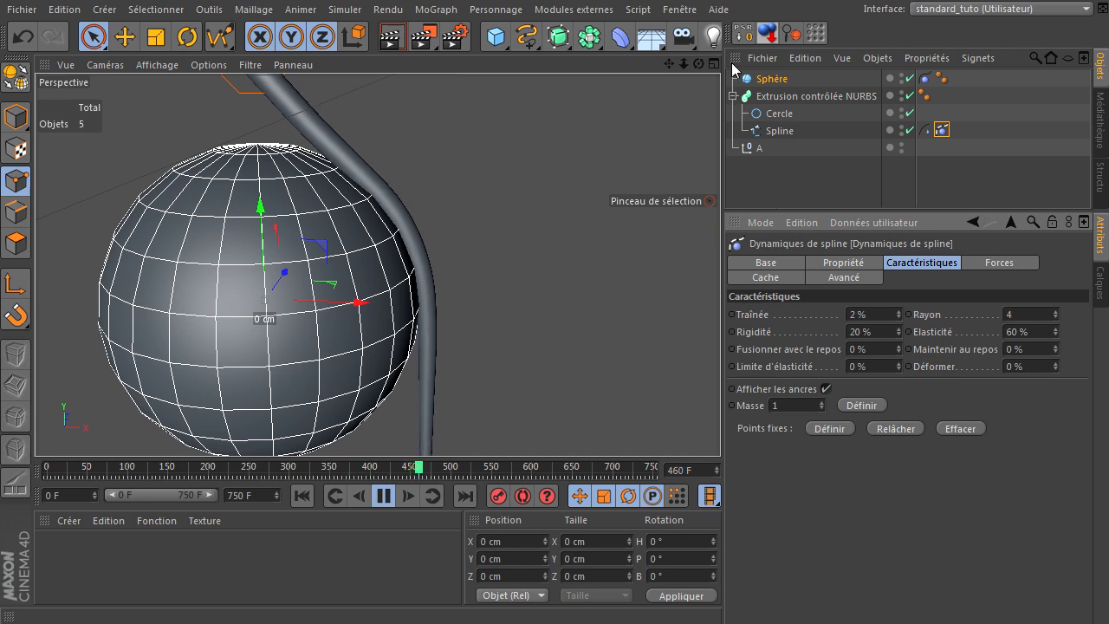
Replay the simulation from frame 0 and move the sphere along Z to about -138 cm, away from the rope.
{"action": "left_click", "coordinate": [301, 495]}
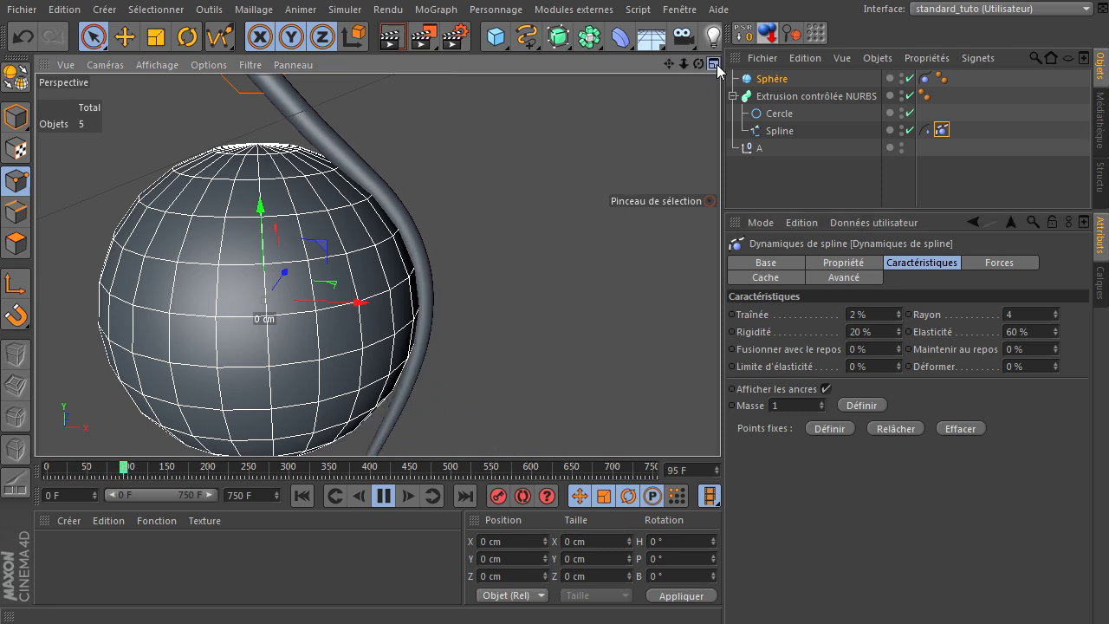
{"action": "left_click_drag", "start_coordinate": [699, 66], "coordinate": [748, 432]}
{"action": "scroll", "coordinate": [558, 152], "scroll_direction": "down", "scroll_amount": 6}
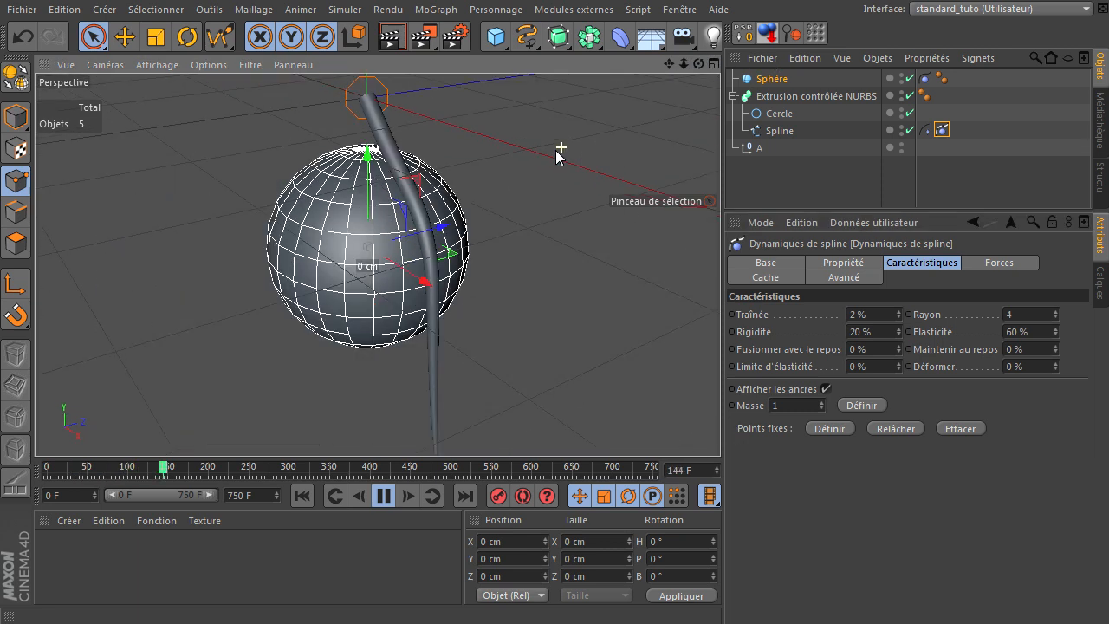
{"action": "left_click", "coordinate": [775, 81]}
{"action": "left_click", "coordinate": [15, 115]}
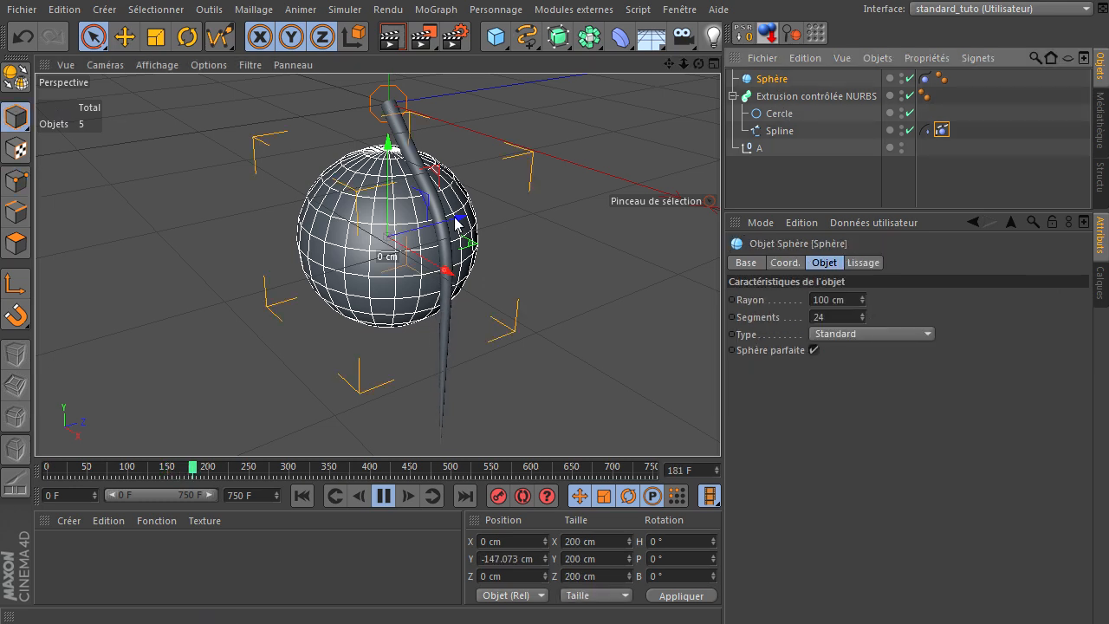
{"action": "left_click_drag", "start_coordinate": [439, 240], "coordinate": [326, 208]}
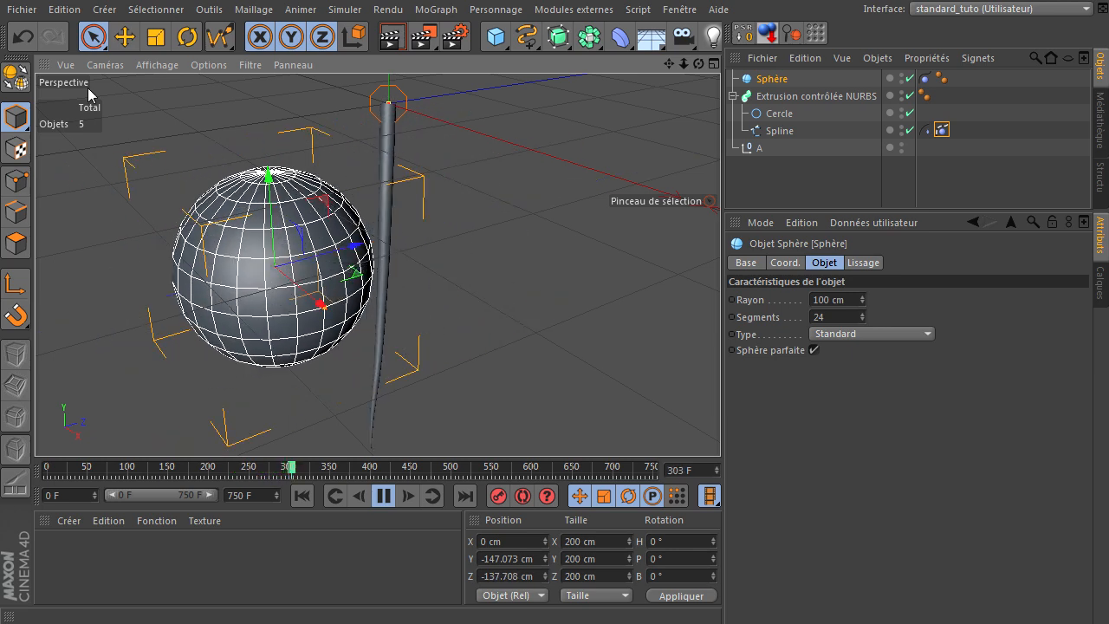
Stop and rewind the simulation to frame 0, and move the sphere back along Z to about 0.6 cm.
{"action": "left_click", "coordinate": [300, 496]}
{"action": "left_click", "coordinate": [385, 496]}
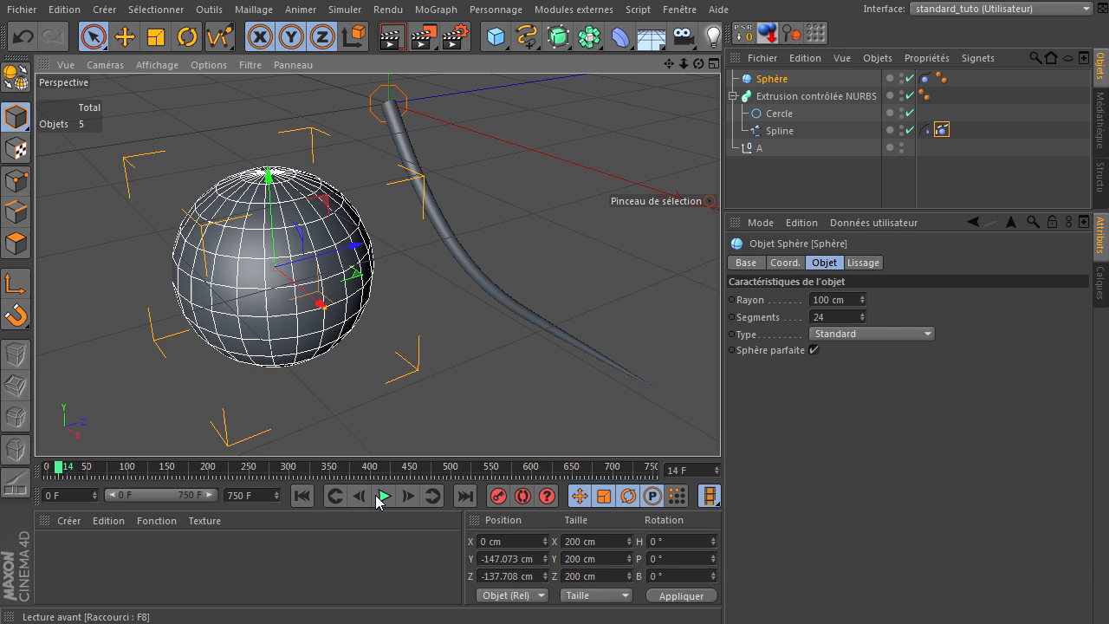
{"action": "left_click", "coordinate": [301, 496]}
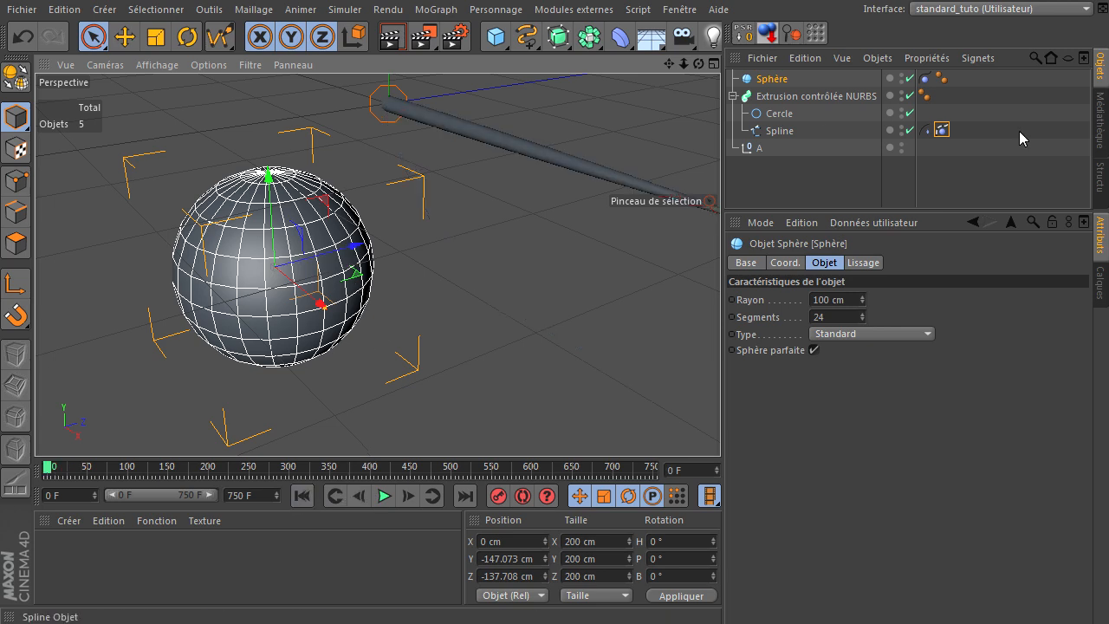
{"action": "left_click_drag", "start_coordinate": [346, 271], "coordinate": [469, 234]}
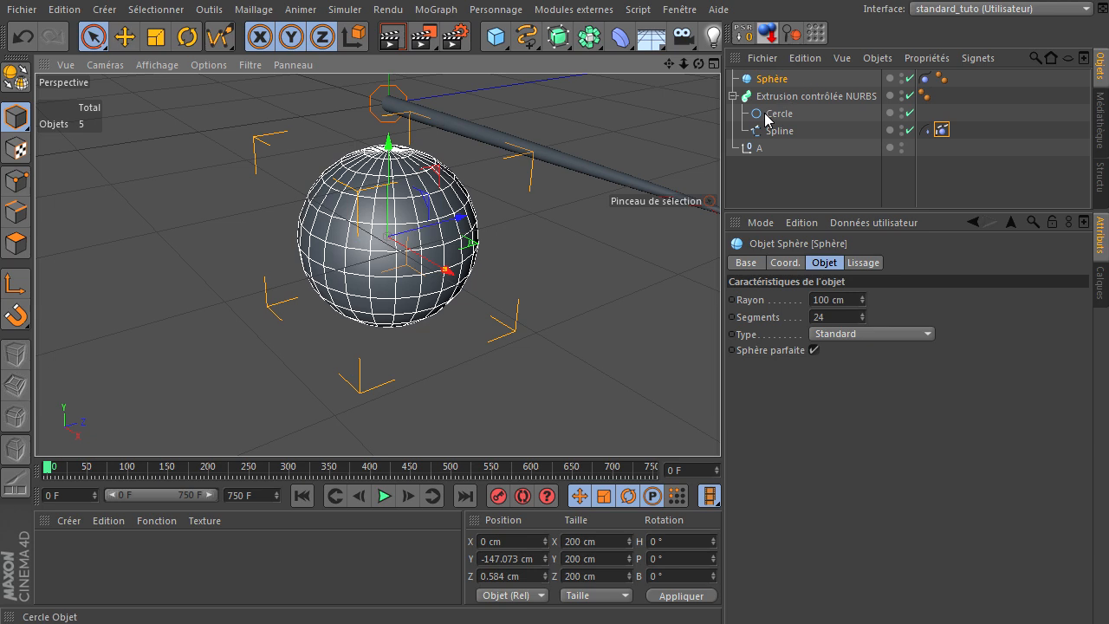
Play the simulation while moving null A along X to about 34 cm to pull the rope over the sphere, and stop playback.
{"action": "left_click", "coordinate": [759, 148]}
{"action": "left_click", "coordinate": [381, 496]}
{"action": "left_click_drag", "start_coordinate": [438, 127], "coordinate": [439, 193]}
{"action": "left_click", "coordinate": [381, 495]}
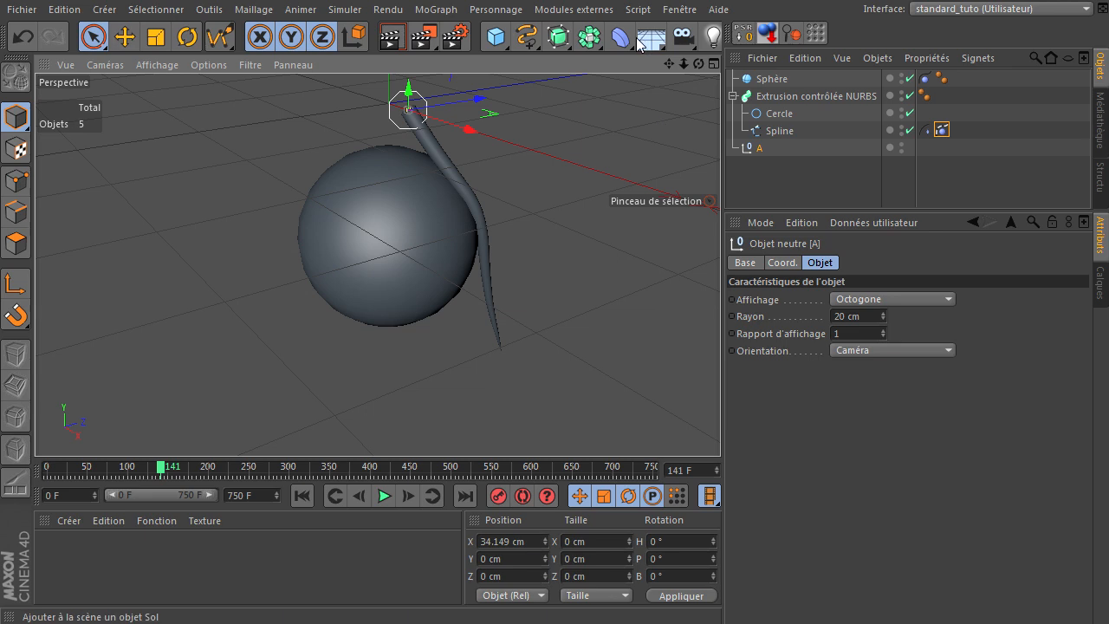
{"action": "left_click_drag", "start_coordinate": [566, 44], "coordinate": [867, 188]}
{"action": "left_click_drag", "start_coordinate": [620, 36], "coordinate": [1105, 178]}
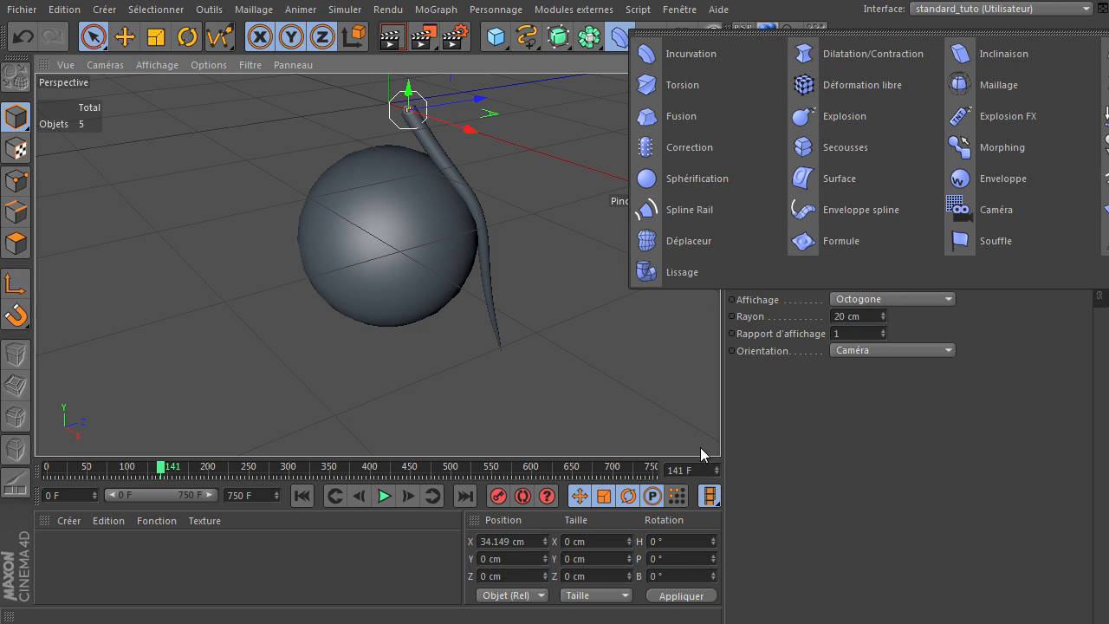
{"action": "left_click", "coordinate": [754, 482]}
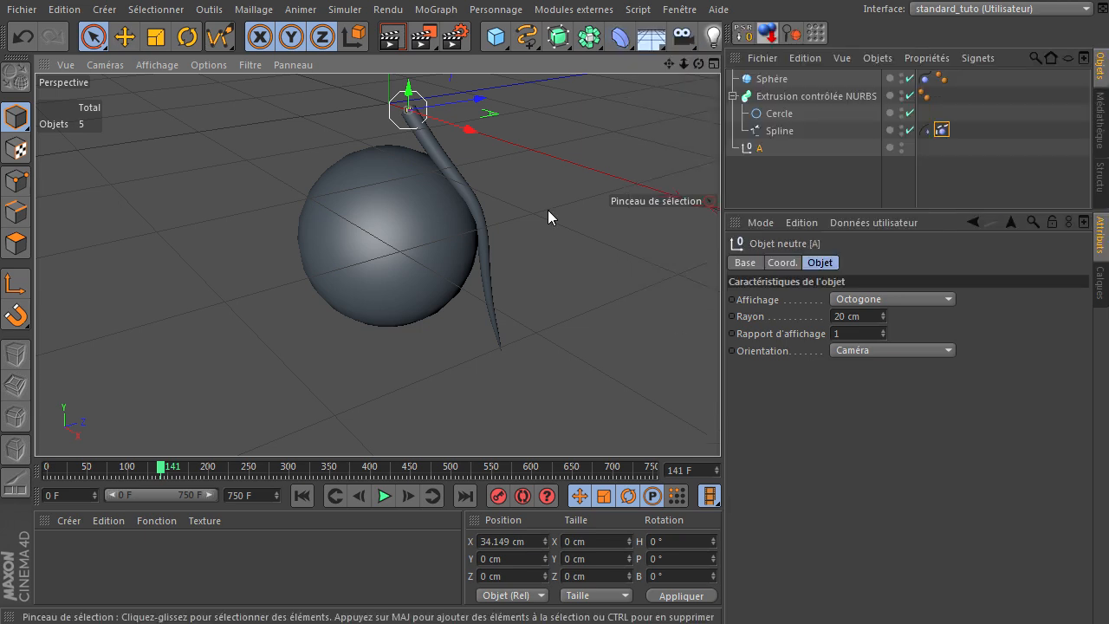
{"action": "left_click", "coordinate": [435, 10]}
{"action": "mouse_move", "coordinate": [454, 36]}
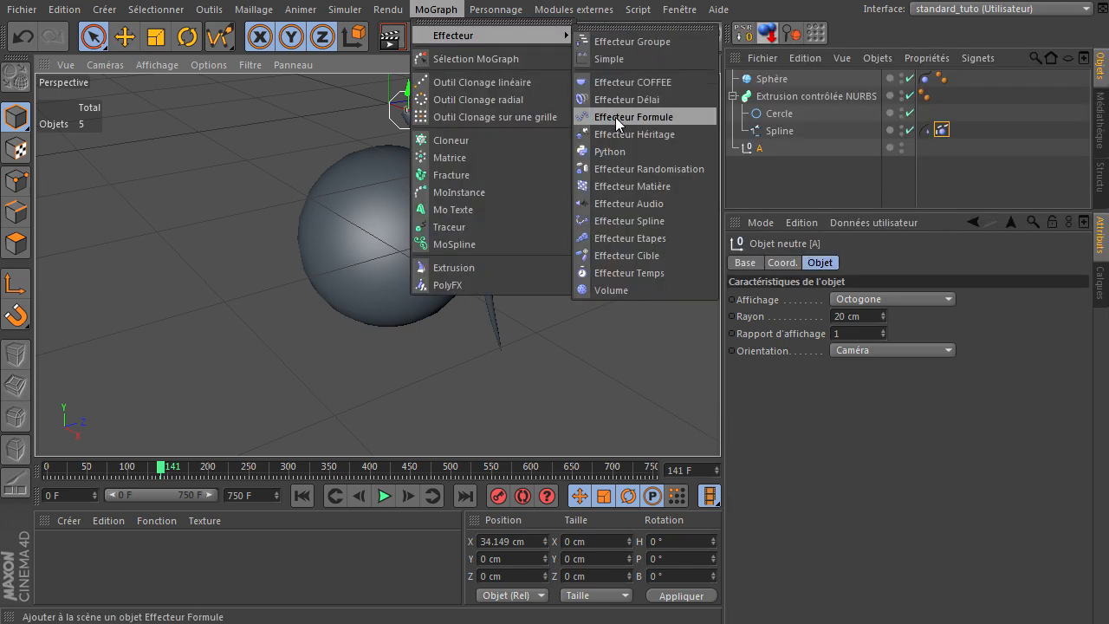
{"action": "left_click", "coordinate": [832, 194]}
Delete the sphere, and remove the Extrusion contrôlée NURBS with its circle while keeping the dynamic Spline as a separate object.
{"action": "left_click", "coordinate": [789, 80]}
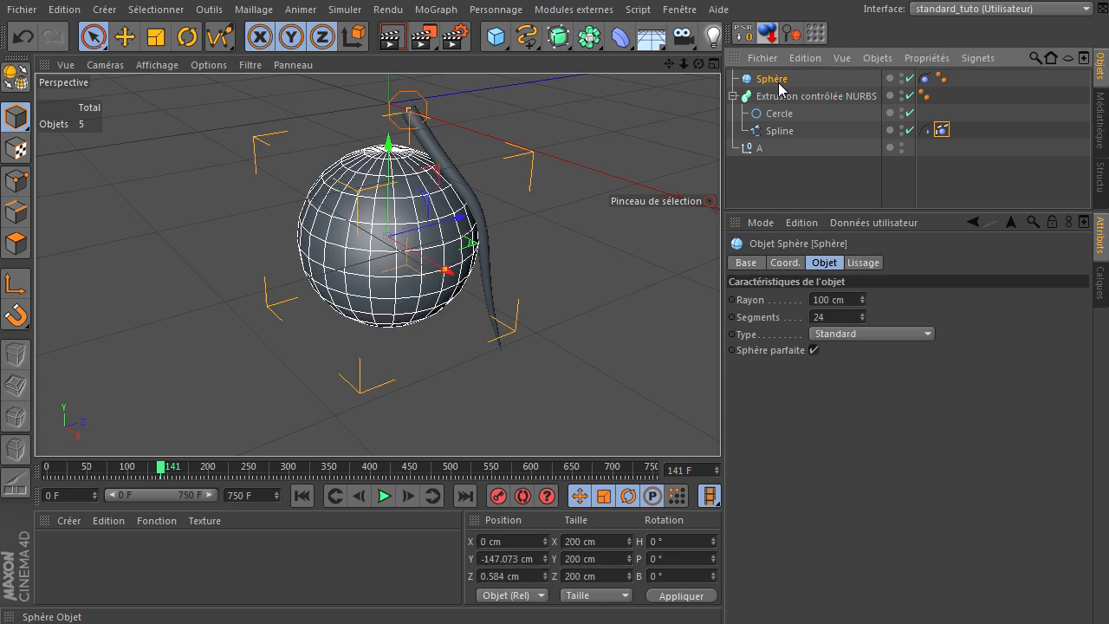
{"action": "key", "text": "Delete"}
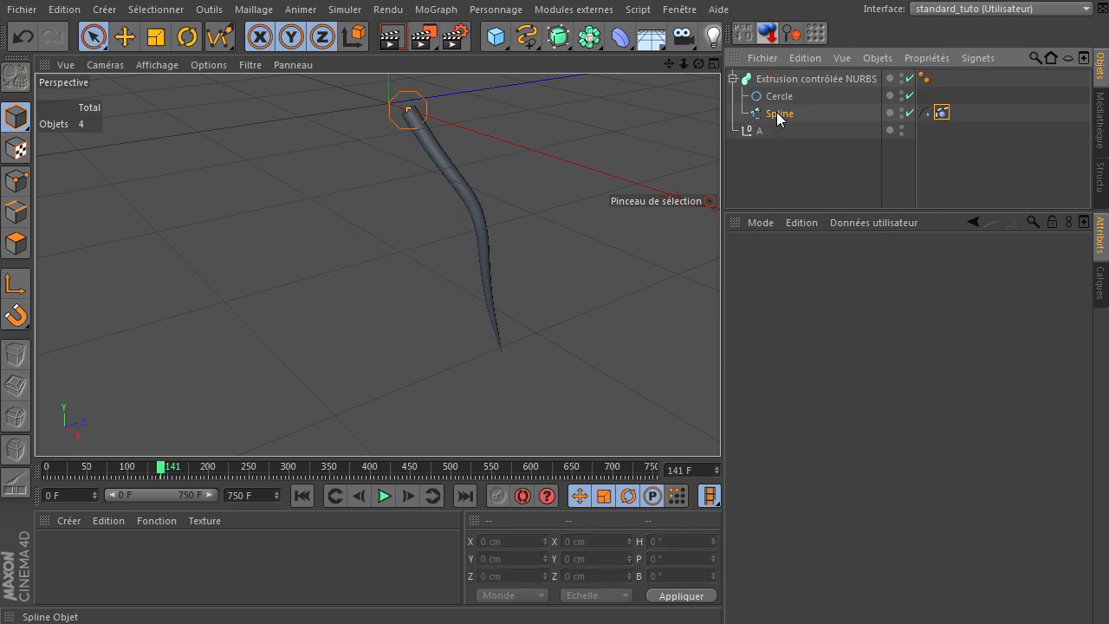
{"action": "left_click_drag", "start_coordinate": [775, 111], "coordinate": [779, 136]}
{"action": "left_click", "coordinate": [788, 80]}
{"action": "key", "text": "Delete"}
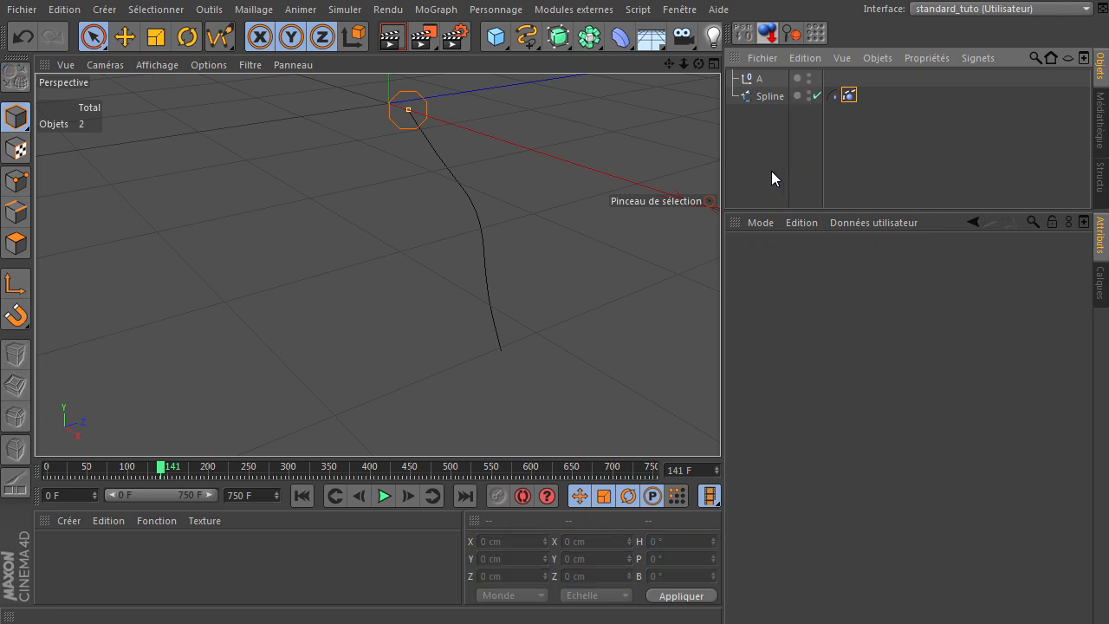
Return to frame 0 and add a cube measuring 20 cm in X, Y and Z.
{"action": "left_click", "coordinate": [302, 499]}
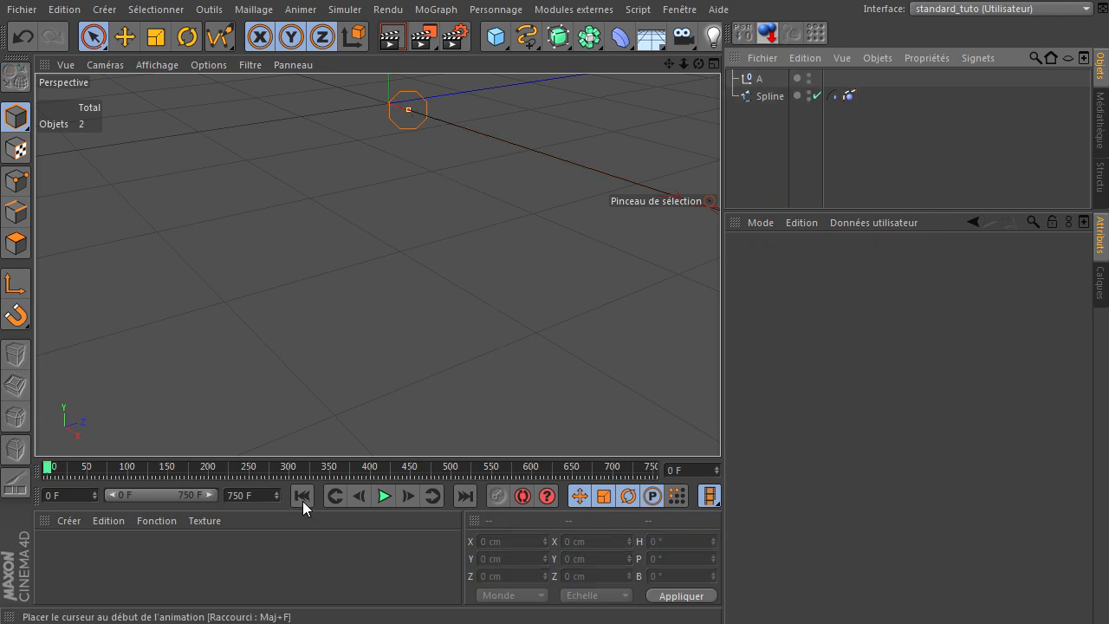
{"action": "scroll", "coordinate": [575, 117], "scroll_direction": "down", "scroll_amount": 3}
{"action": "left_click_drag", "start_coordinate": [498, 43], "coordinate": [675, 65]}
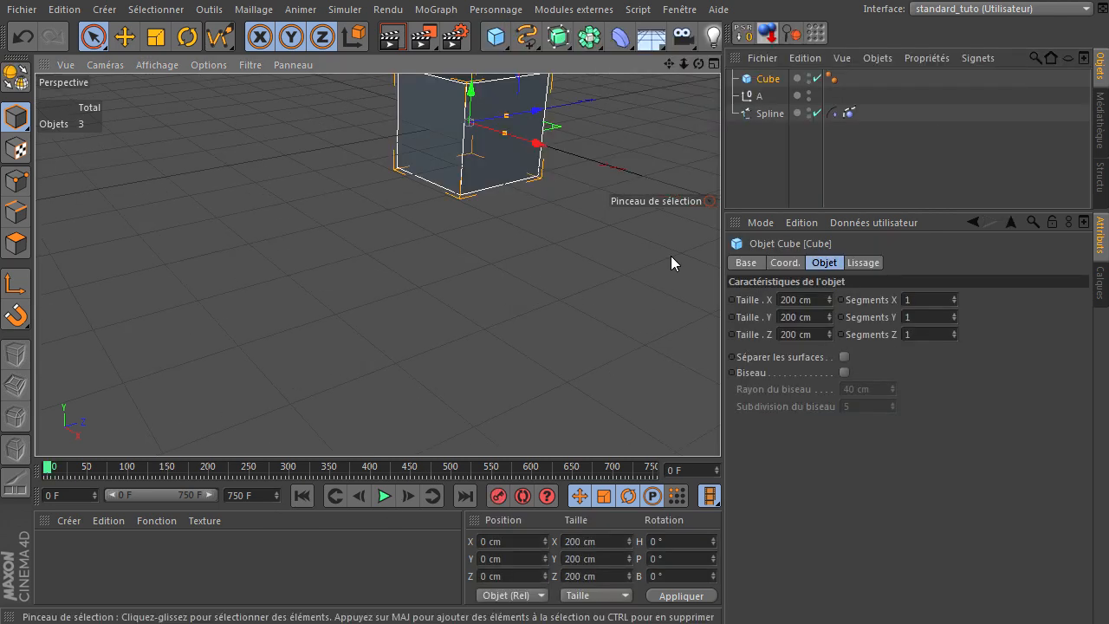
{"action": "left_click", "coordinate": [808, 298]}
{"action": "double_click", "coordinate": [818, 321]}
{"action": "type", "text": "20"}
{"action": "left_click", "coordinate": [815, 332]}
{"action": "type", "text": "20"}
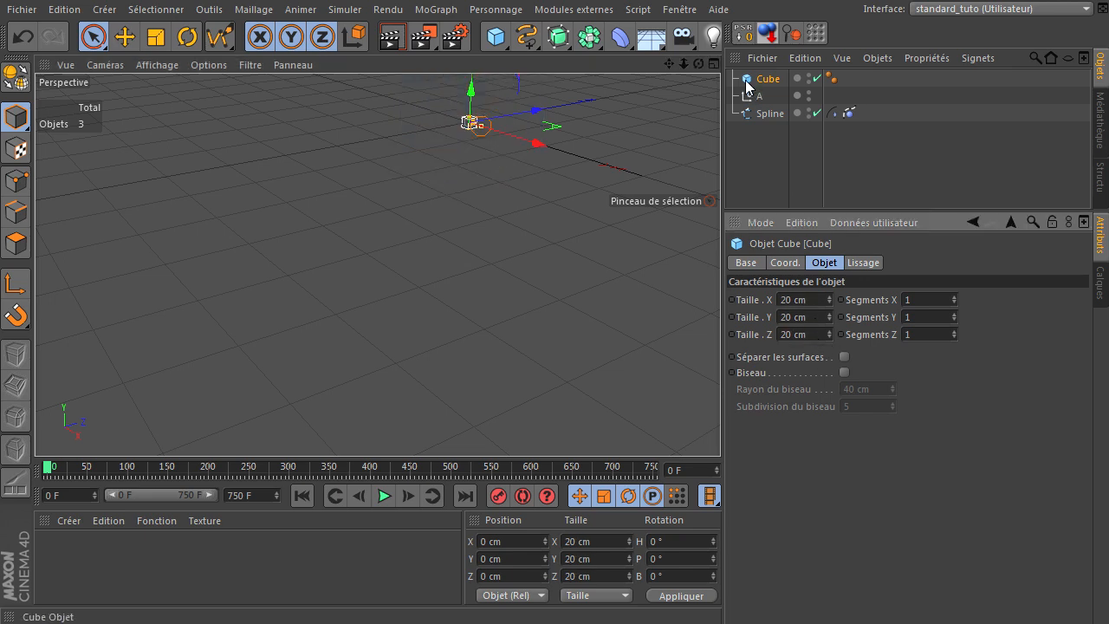
Add a MoGraph Cloneur and make the cube its child.
{"action": "left_click", "coordinate": [454, 13]}
{"action": "left_click", "coordinate": [462, 142]}
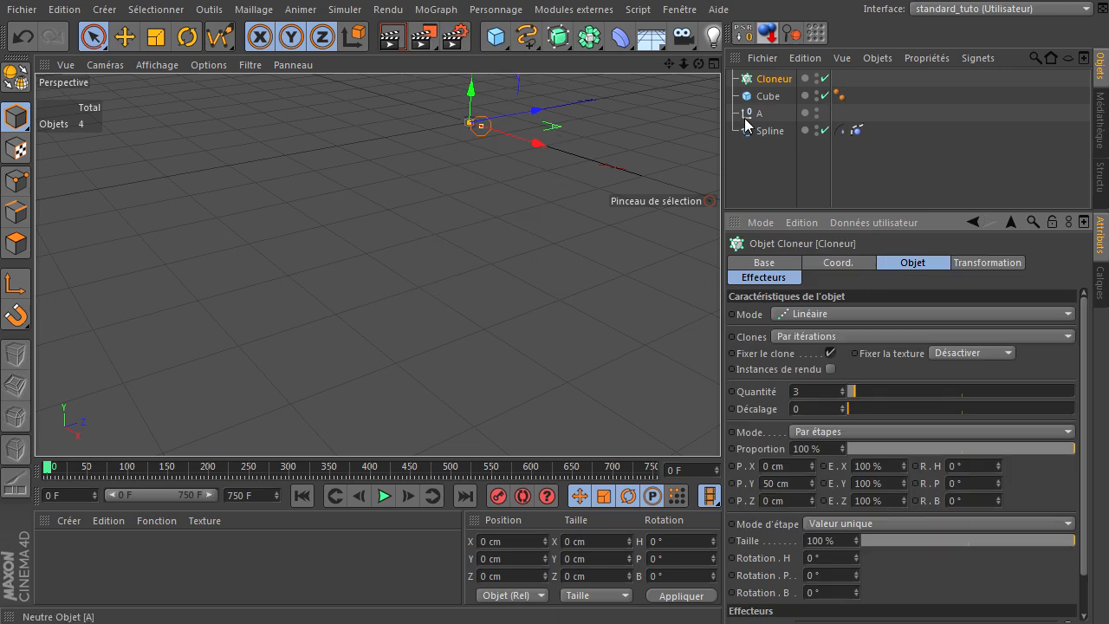
{"action": "left_click_drag", "start_coordinate": [773, 104], "coordinate": [780, 83]}
{"action": "left_click", "coordinate": [778, 80]}
Set the Cloneur's Mode to Objet and assign Spline as the object to clone onto.
{"action": "left_click", "coordinate": [902, 312]}
{"action": "left_click", "coordinate": [896, 333]}
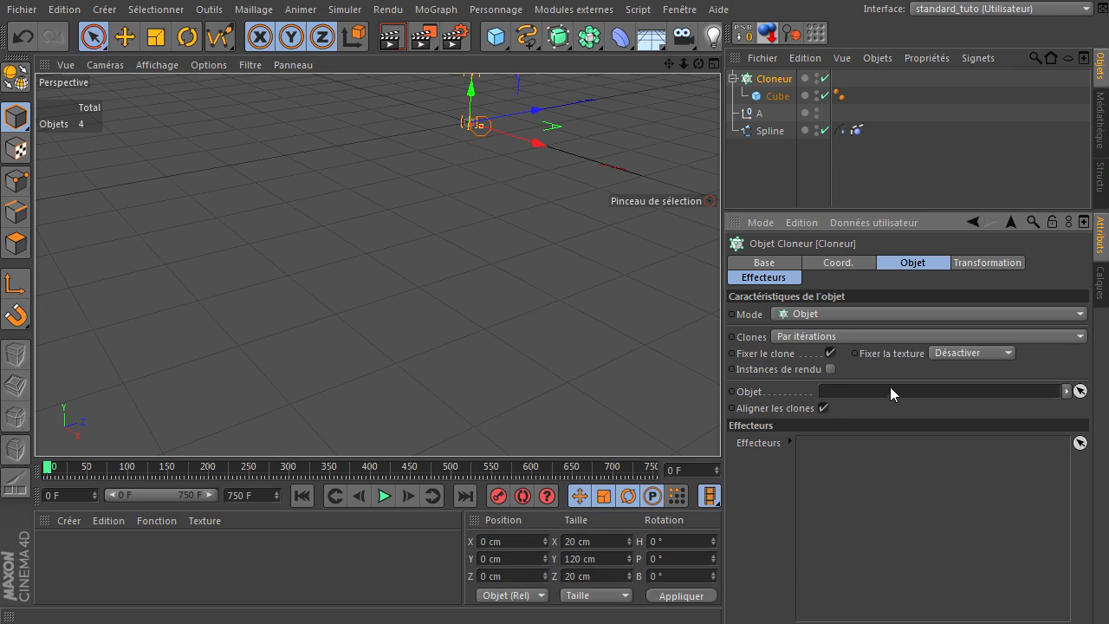
{"action": "left_click_drag", "start_coordinate": [760, 134], "coordinate": [859, 393]}
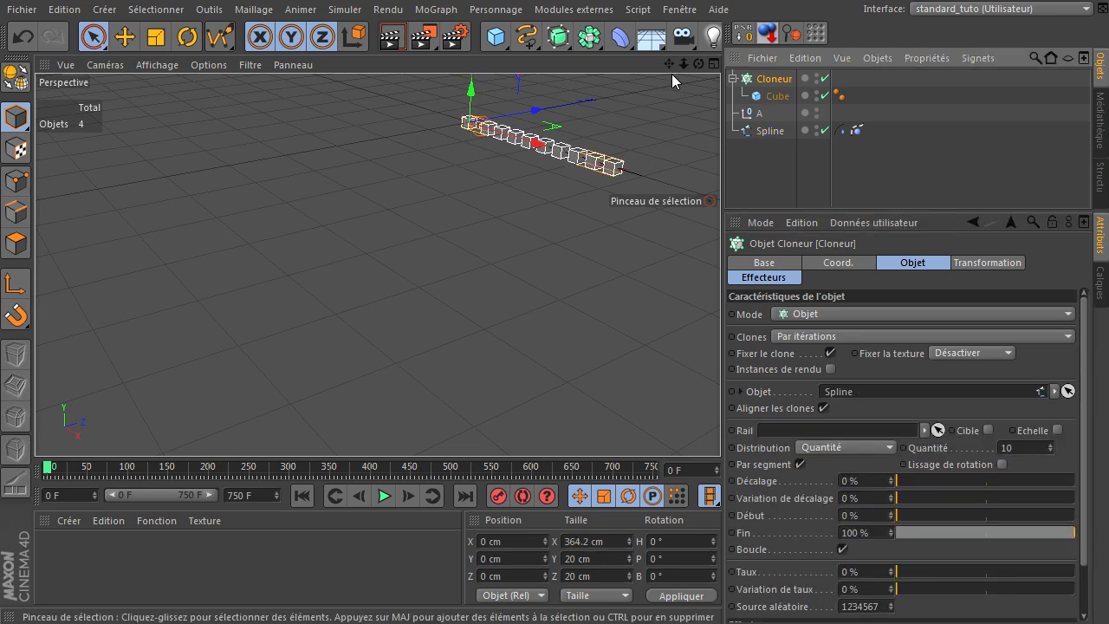
Play the simulation with the cloned cubes and move null A along X to about 9 cm to swing the spline.
{"action": "mouse_move", "coordinate": [698, 65]}
{"action": "left_mouse_down"}
{"action": "mouse_move", "coordinate": [720, 424]}
{"action": "mouse_move", "coordinate": [702, 419]}
{"action": "left_mouse_up"}
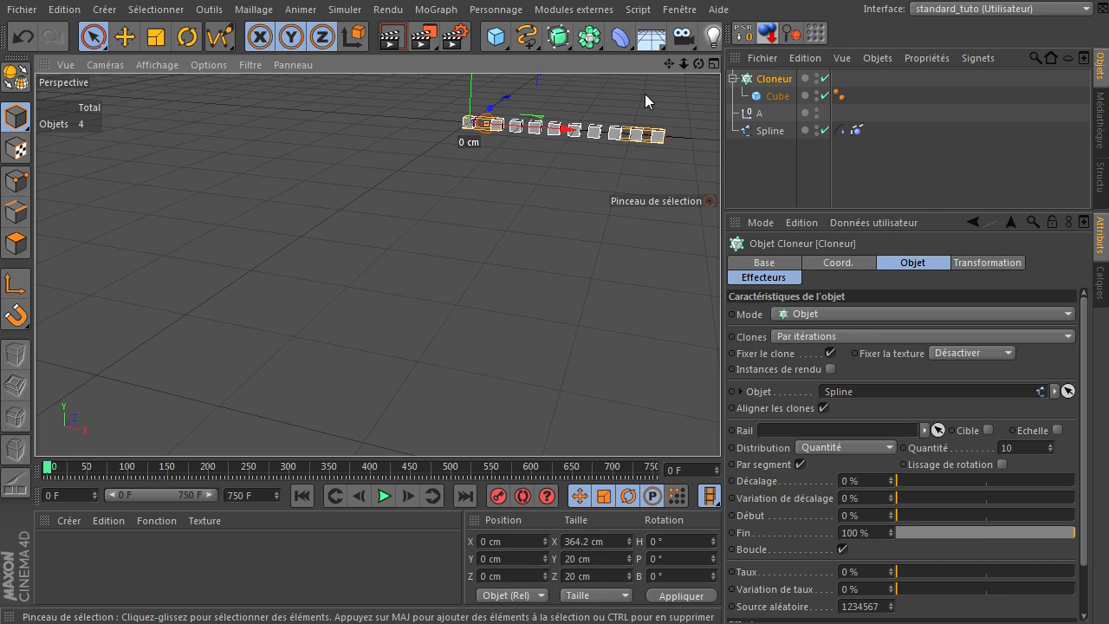
{"action": "left_click_drag", "start_coordinate": [669, 64], "coordinate": [720, 424]}
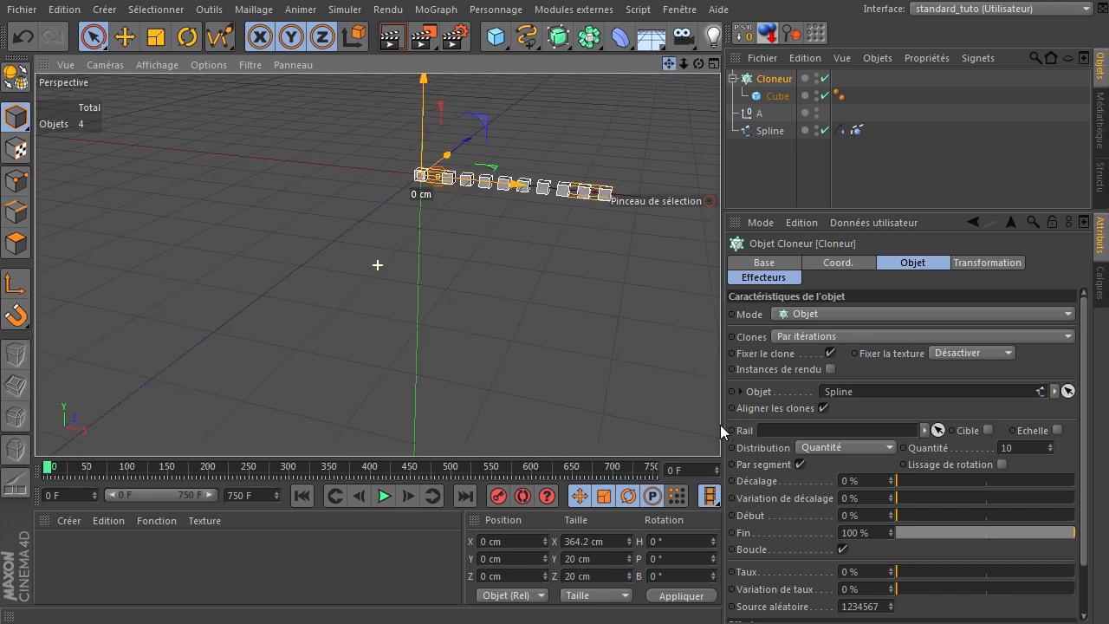
{"action": "left_click", "coordinate": [384, 497]}
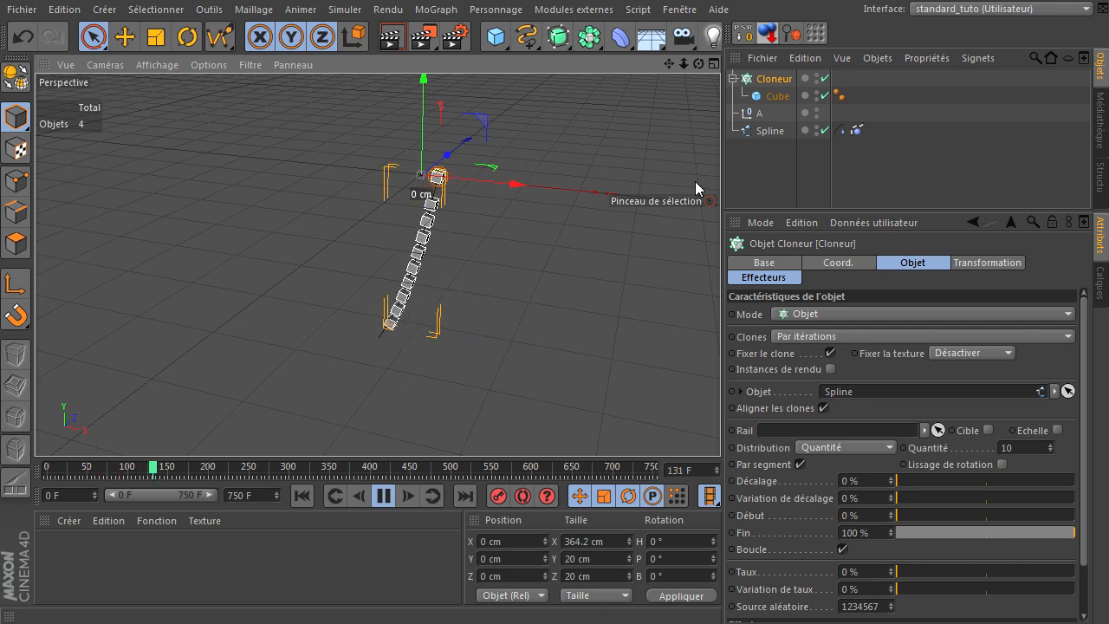
{"action": "left_click", "coordinate": [758, 113]}
{"action": "mouse_move", "coordinate": [512, 181]}
{"action": "left_mouse_down"}
{"action": "mouse_move", "coordinate": [586, 192]}
{"action": "mouse_move", "coordinate": [403, 202]}
{"action": "mouse_move", "coordinate": [493, 192]}
{"action": "left_mouse_up"}
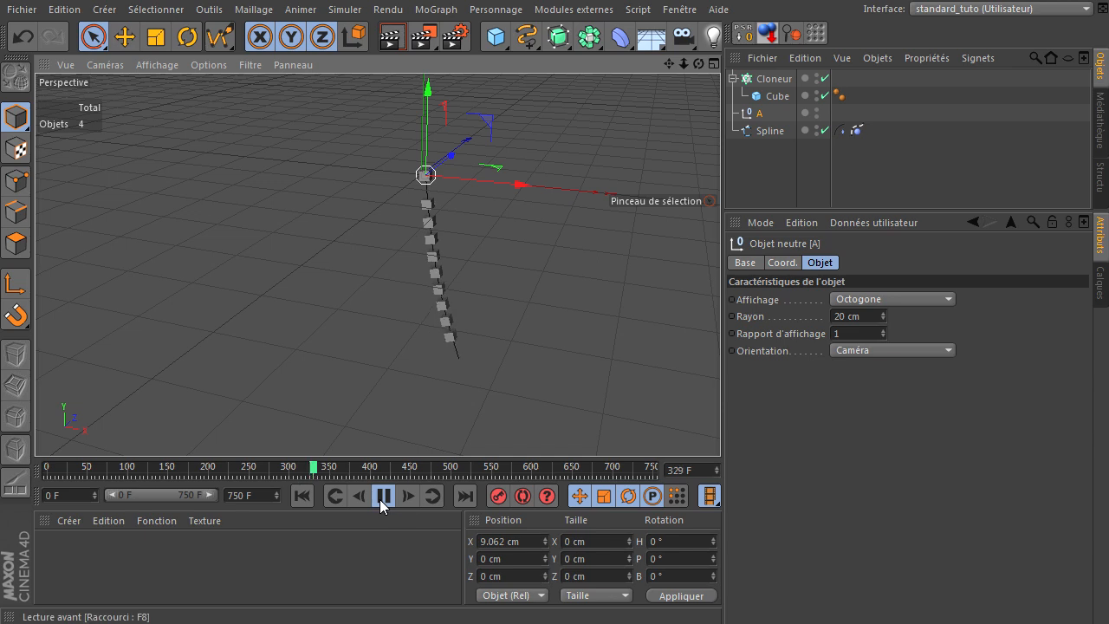
Switch the Cloneur's Mode to Radial.
{"action": "left_click", "coordinate": [773, 79]}
{"action": "left_click", "coordinate": [857, 314]}
{"action": "left_click", "coordinate": [858, 362]}
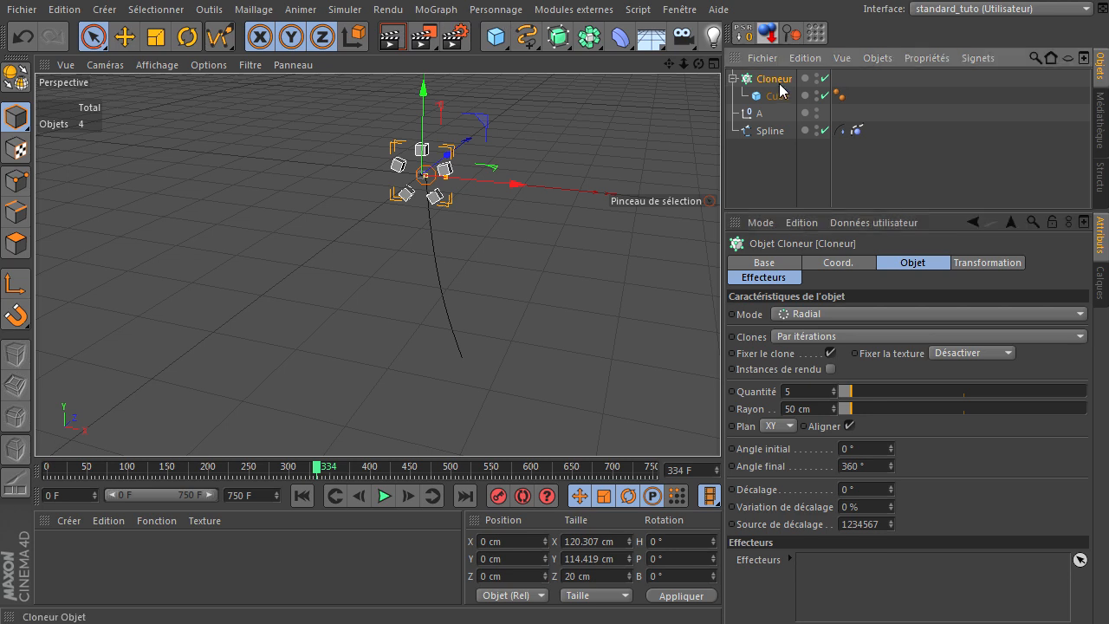
Add an Effecteur Spline, assign Spline to its Spline parameter and play the simulation.
{"action": "left_click", "coordinate": [422, 12]}
{"action": "mouse_move", "coordinate": [452, 37]}
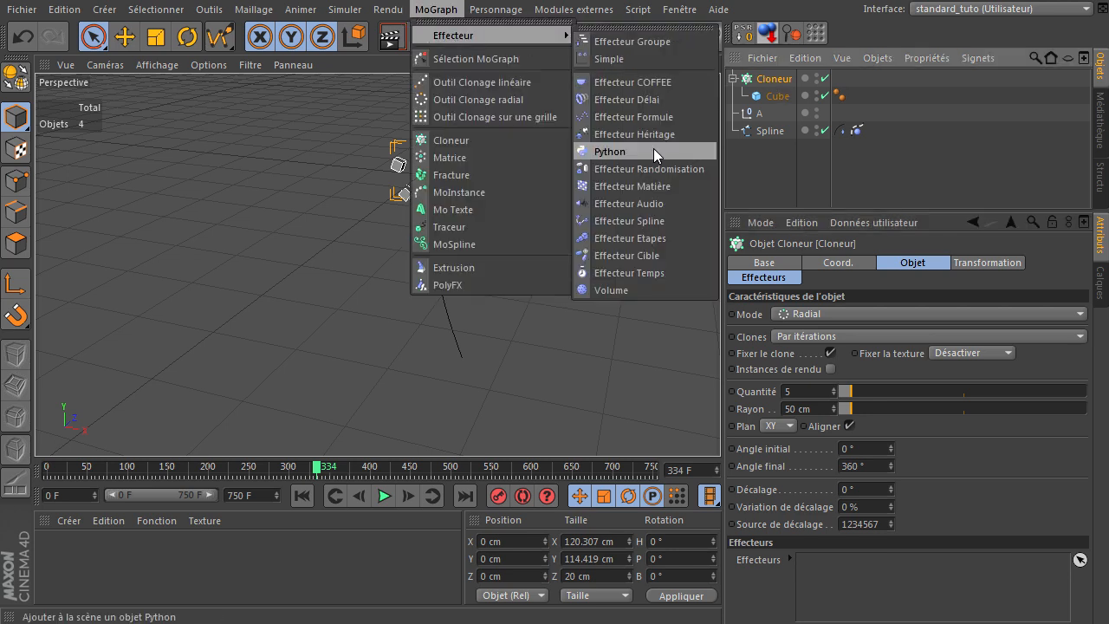
{"action": "left_click", "coordinate": [640, 222]}
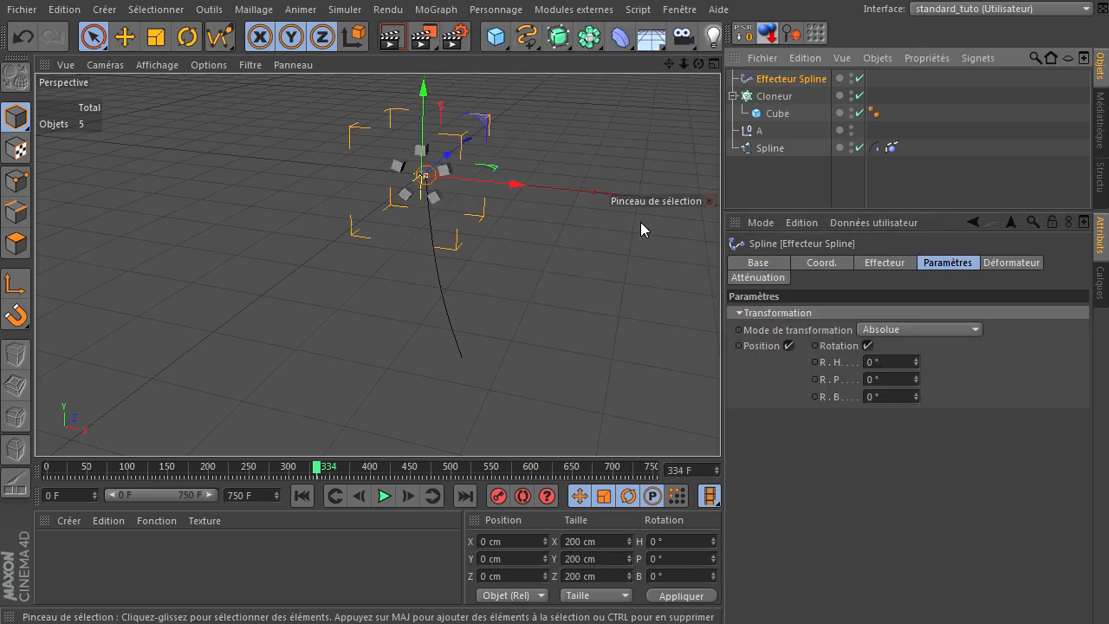
{"action": "left_click", "coordinate": [895, 263]}
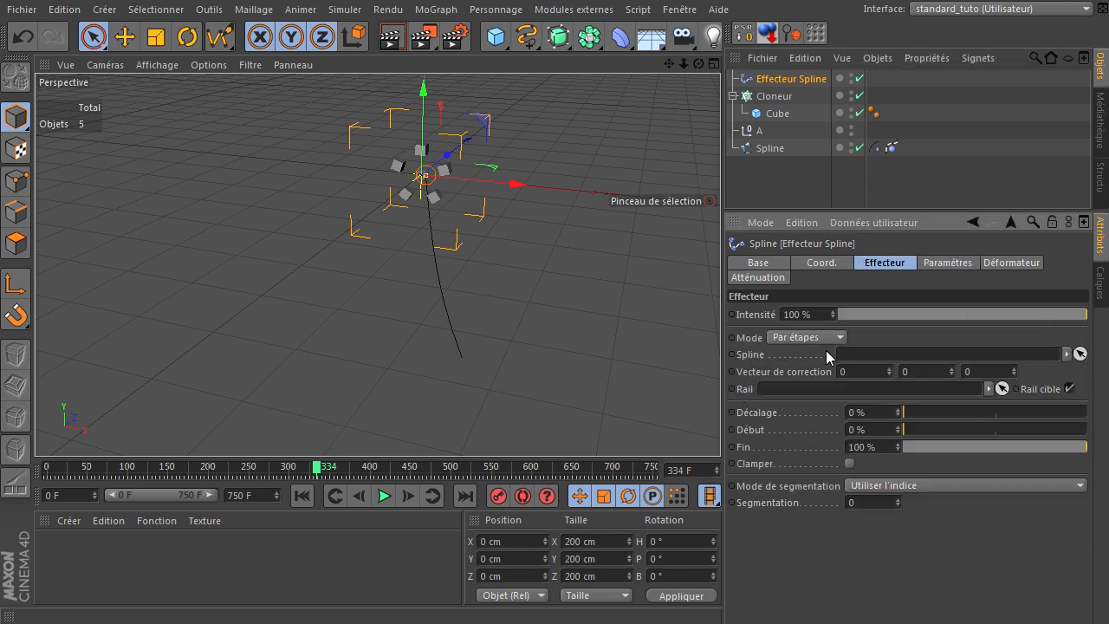
{"action": "left_click_drag", "start_coordinate": [765, 152], "coordinate": [861, 305]}
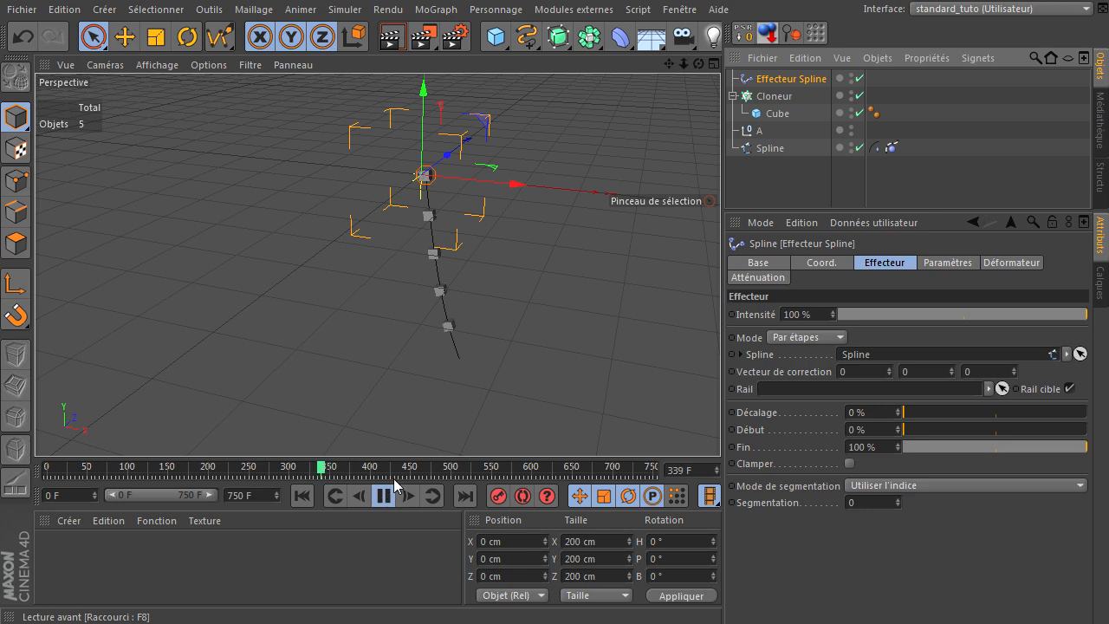
Set the Effecteur Spline's Atténuation shape to Linéaire, keeping its Intensité at 100 %.
{"action": "left_click", "coordinate": [763, 152]}
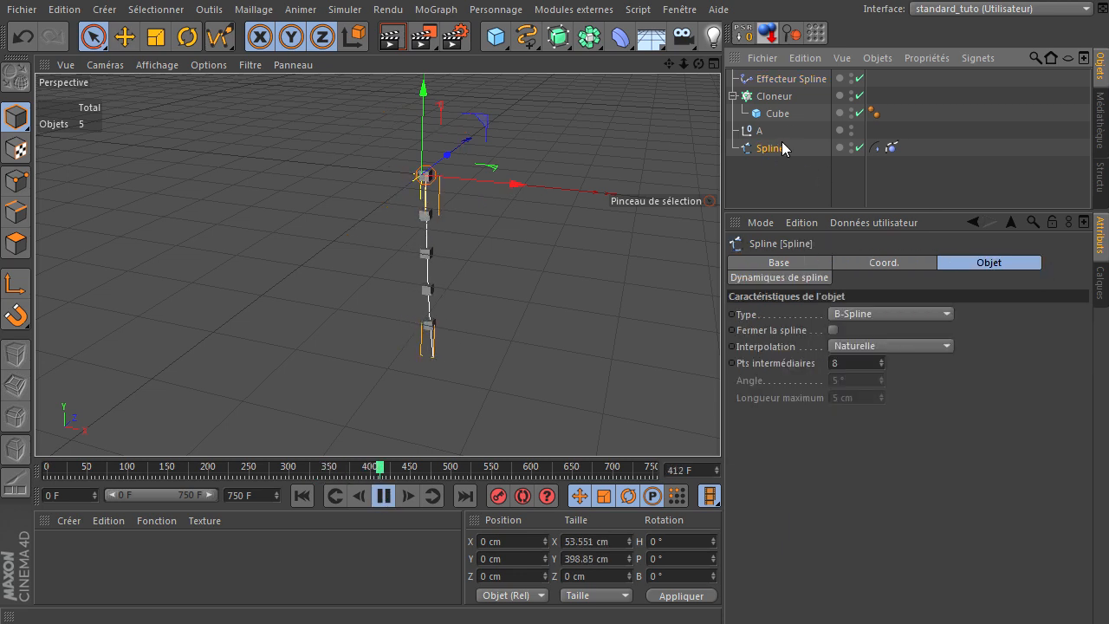
{"action": "left_click", "coordinate": [786, 80]}
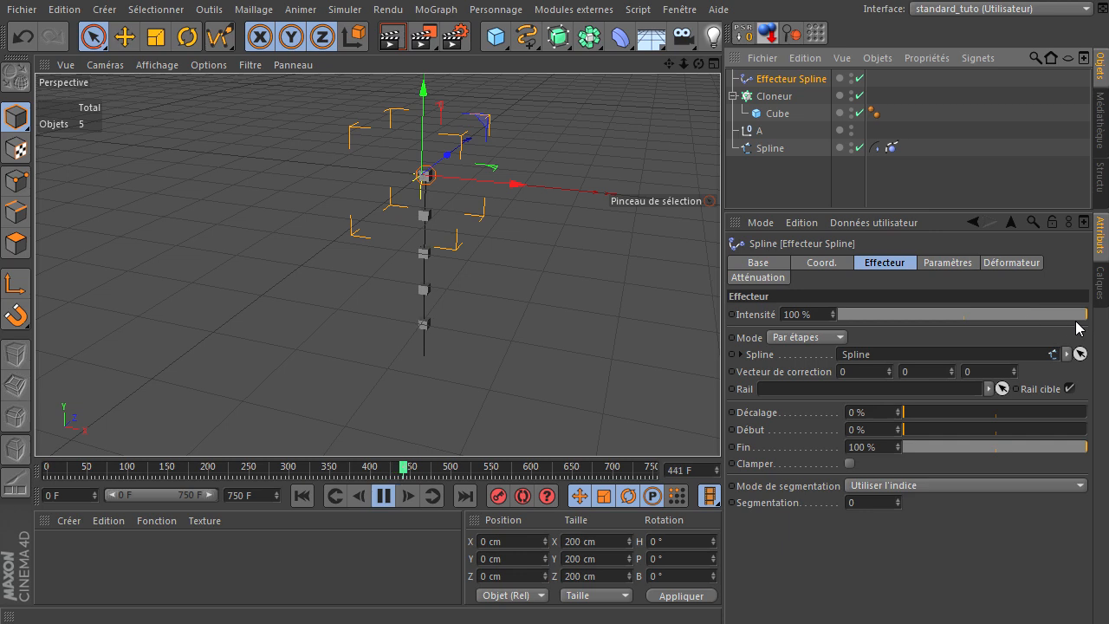
{"action": "mouse_move", "coordinate": [1081, 317]}
{"action": "left_mouse_down"}
{"action": "mouse_move", "coordinate": [873, 315]}
{"action": "mouse_move", "coordinate": [1086, 316]}
{"action": "left_mouse_up"}
{"action": "left_click", "coordinate": [759, 278]}
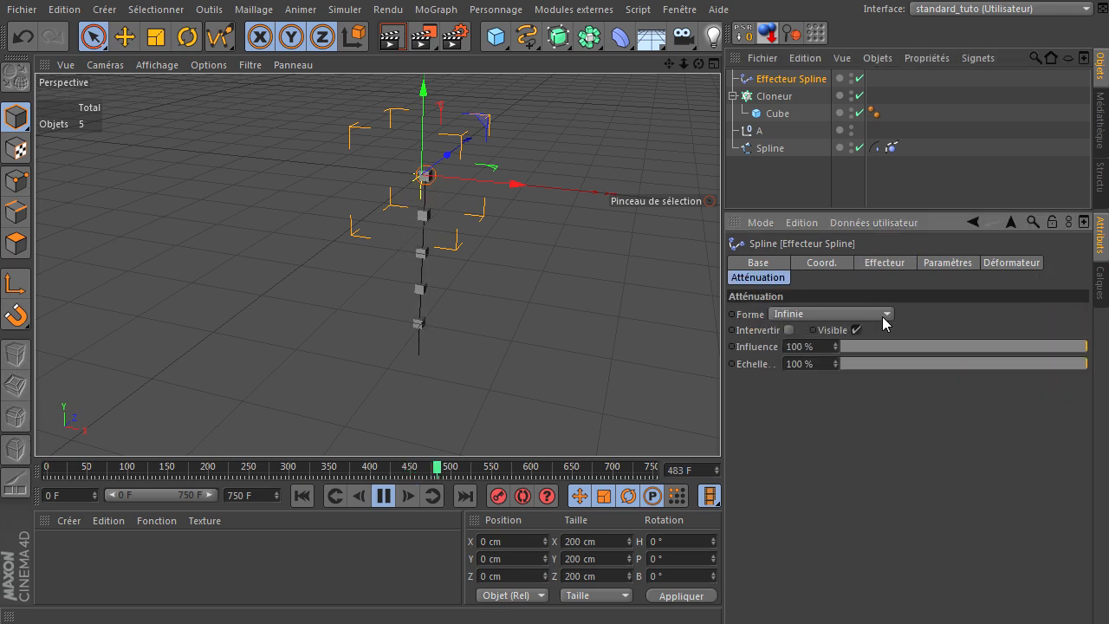
{"action": "left_click", "coordinate": [879, 316]}
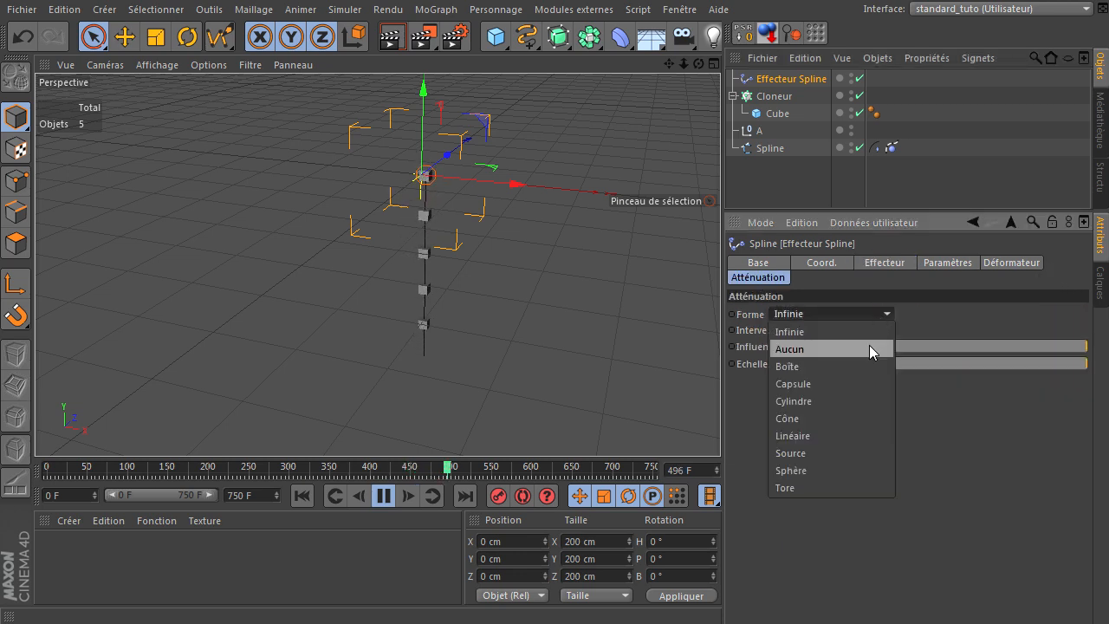
{"action": "left_click", "coordinate": [838, 435]}
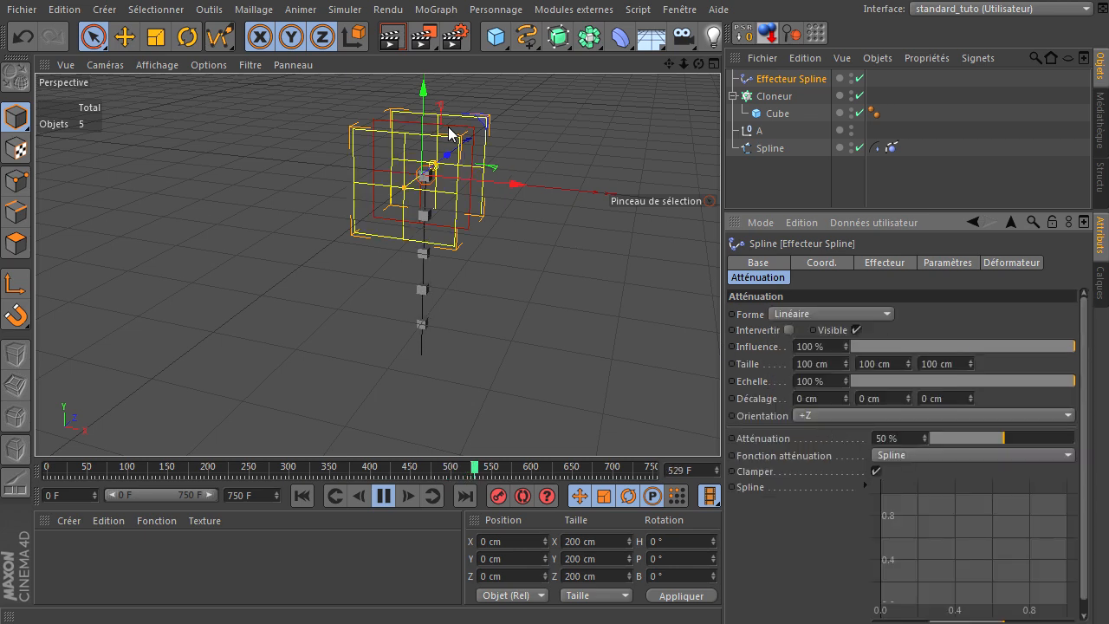
Rotate the Effecteur Spline to a pitch of 80° and raise it to about Y 117 cm.
{"action": "left_click", "coordinate": [186, 37]}
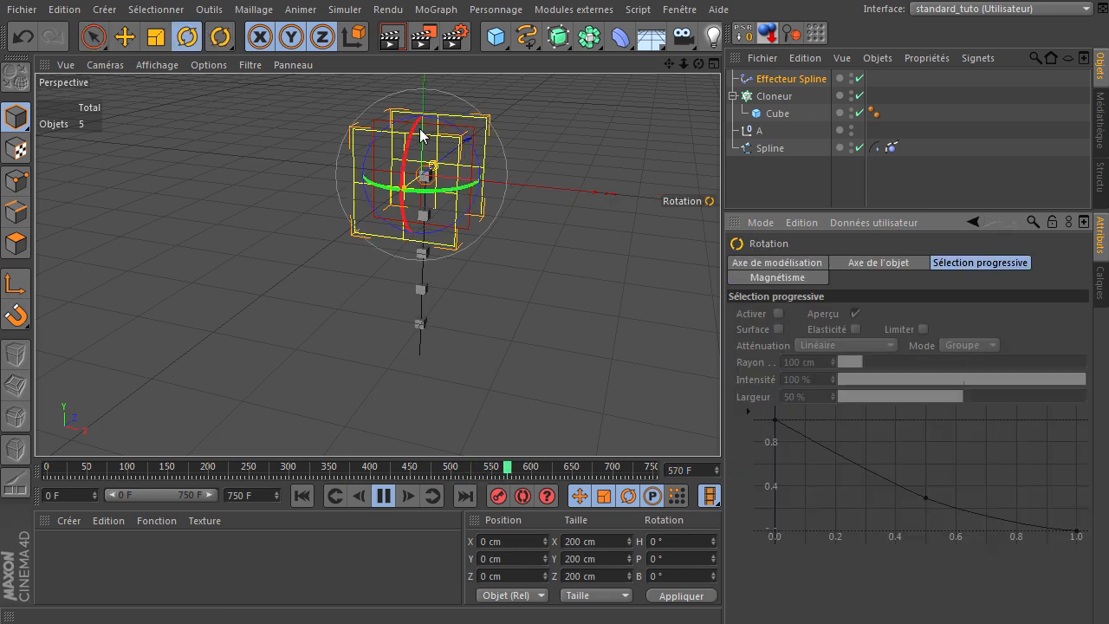
{"action": "left_click_drag", "start_coordinate": [411, 140], "coordinate": [425, 171]}
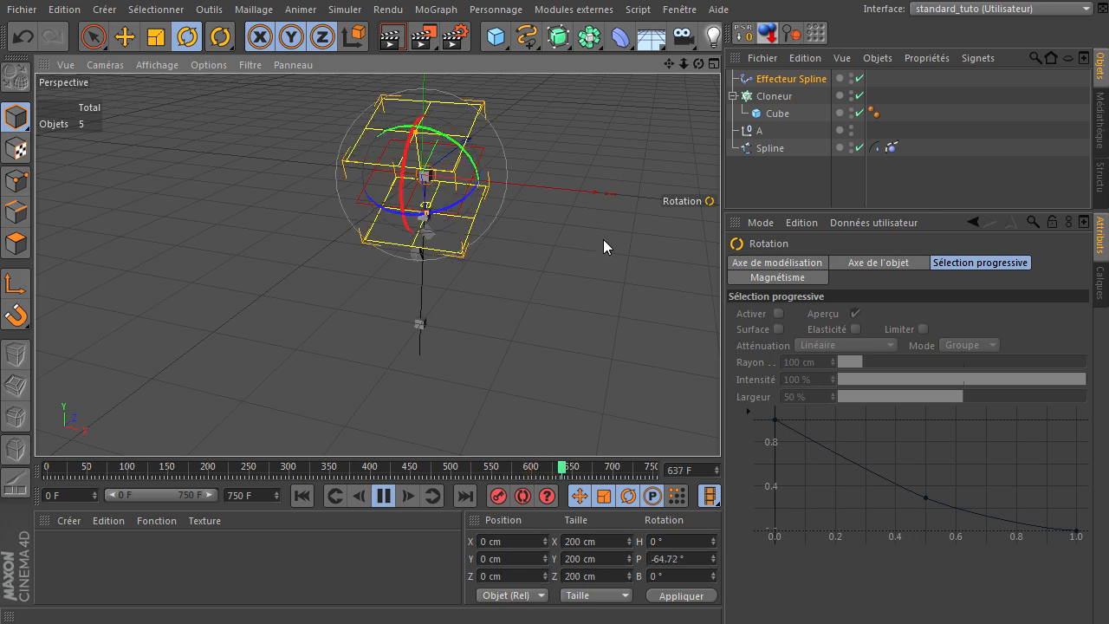
{"action": "key", "text": "ctrl+z"}
{"action": "left_click_drag", "start_coordinate": [408, 145], "coordinate": [415, 193]}
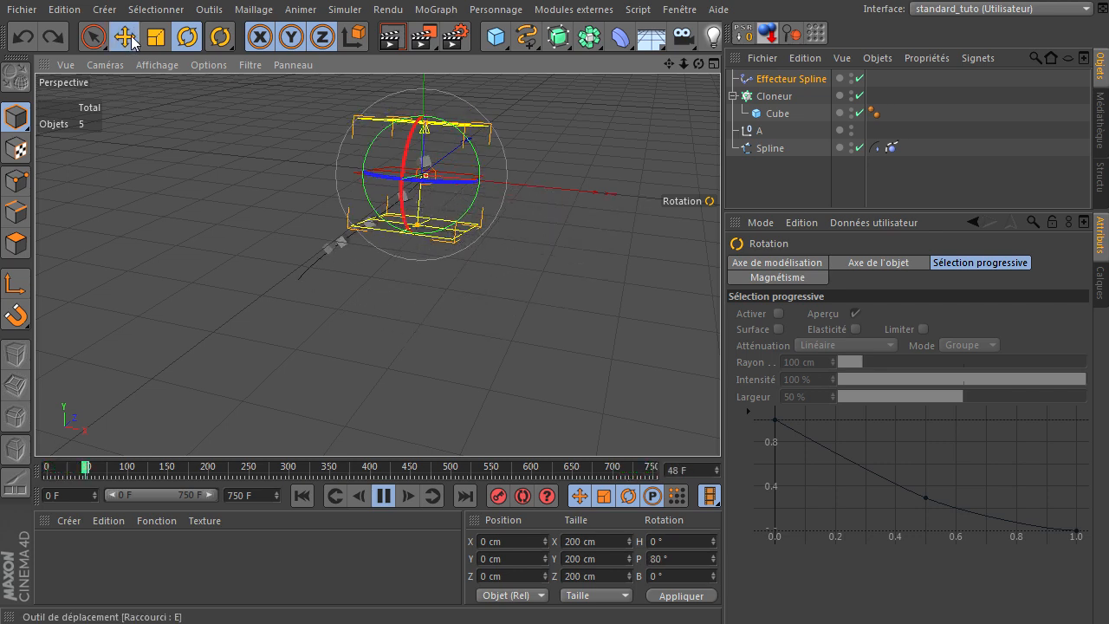
{"action": "left_click", "coordinate": [125, 37]}
{"action": "mouse_move", "coordinate": [426, 96]}
{"action": "left_mouse_down"}
{"action": "mouse_move", "coordinate": [422, 143]}
{"action": "mouse_move", "coordinate": [449, 117]}
{"action": "mouse_move", "coordinate": [829, 416]}
{"action": "mouse_move", "coordinate": [824, 424]}
{"action": "mouse_move", "coordinate": [428, 88]}
{"action": "left_mouse_up"}
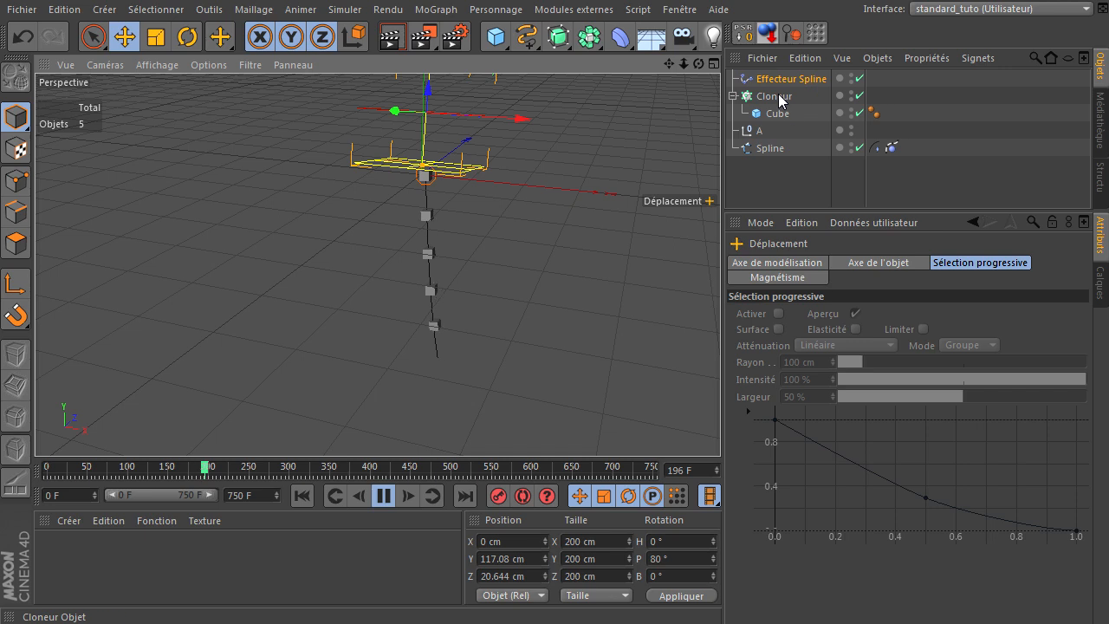
Increase the Cloneur's Quantité to 10 clones.
{"action": "left_click", "coordinate": [778, 95]}
{"action": "left_click_drag", "start_coordinate": [841, 390], "coordinate": [864, 389]}
Replay the simulation while sliding the Effecteur Spline up and down along the clones, leaving it at about Y -243 cm with playback stopped.
{"action": "left_click", "coordinate": [801, 79]}
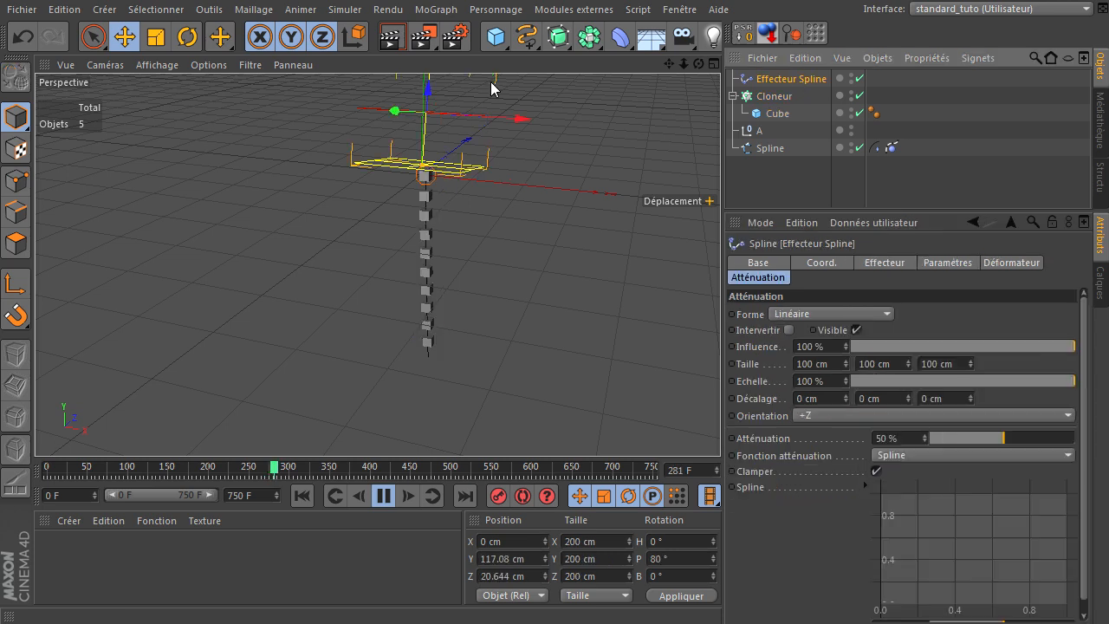
{"action": "left_click", "coordinate": [301, 495]}
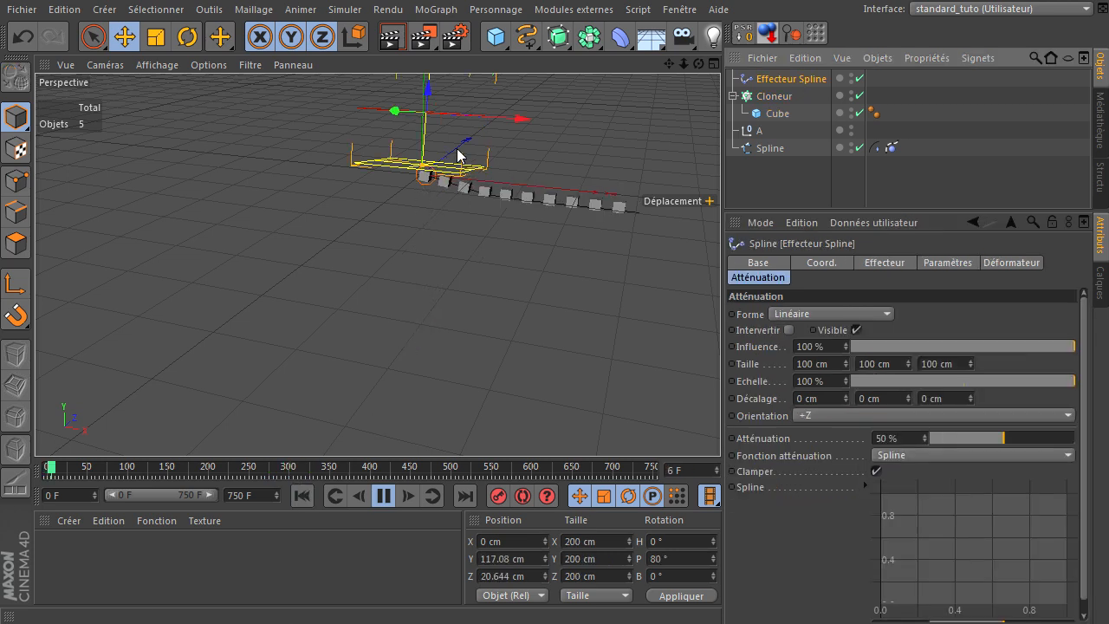
{"action": "left_click_drag", "start_coordinate": [427, 89], "coordinate": [436, 332]}
{"action": "left_click_drag", "start_coordinate": [414, 279], "coordinate": [431, 78]}
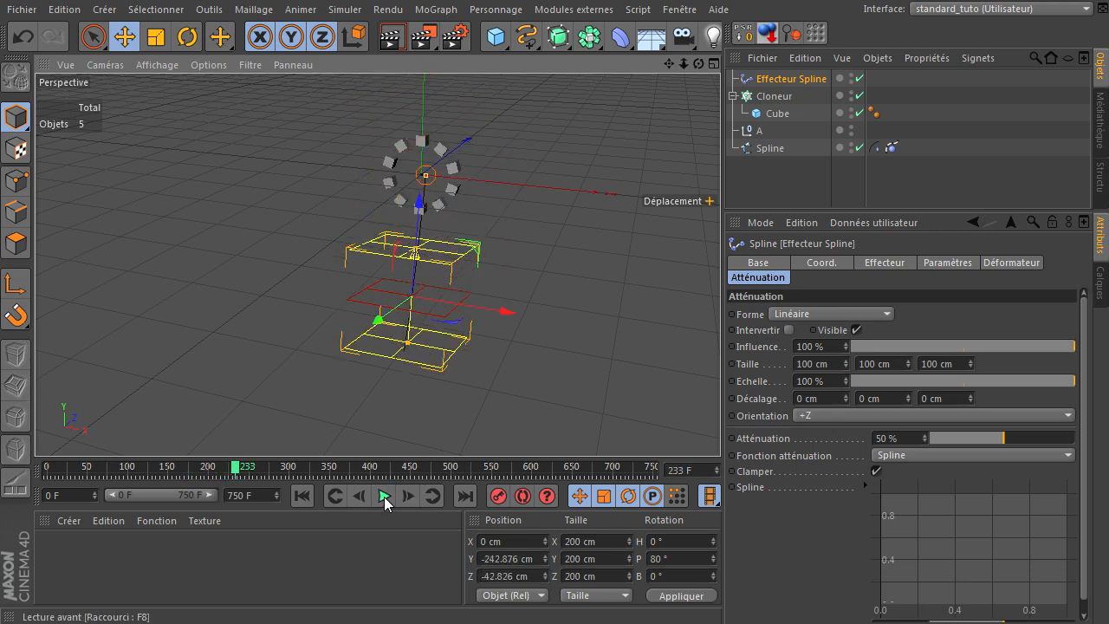
Review the settings of Spline's Contrainte tag and the Caractéristiques of its Dynamiques de spline tag.
{"action": "left_click", "coordinate": [874, 149]}
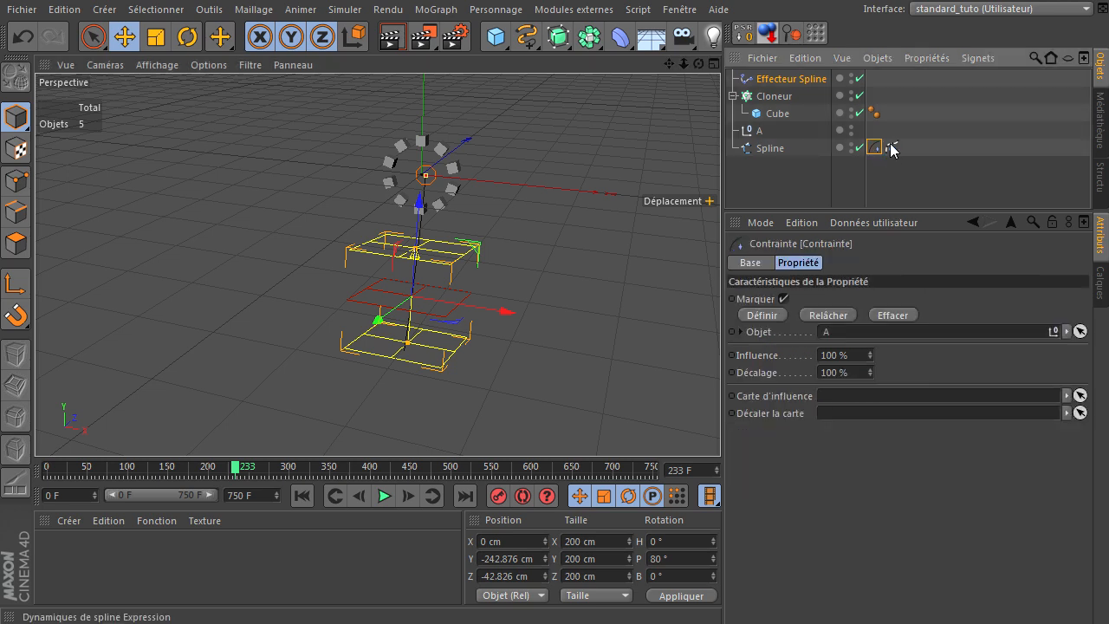
{"action": "left_click", "coordinate": [891, 148]}
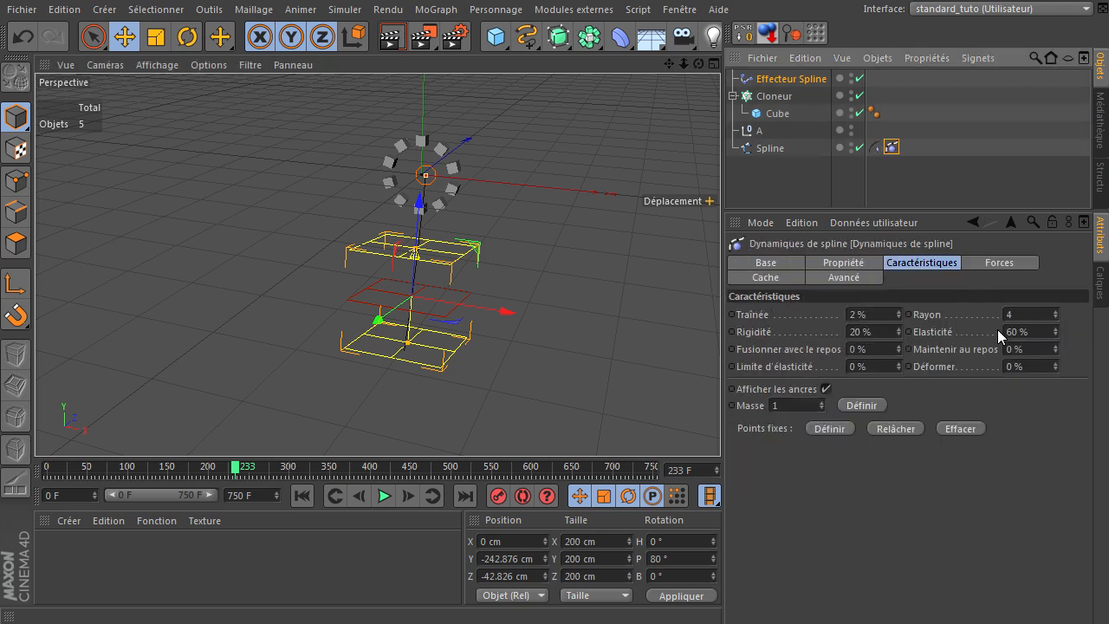
{"action": "left_click", "coordinate": [880, 328]}
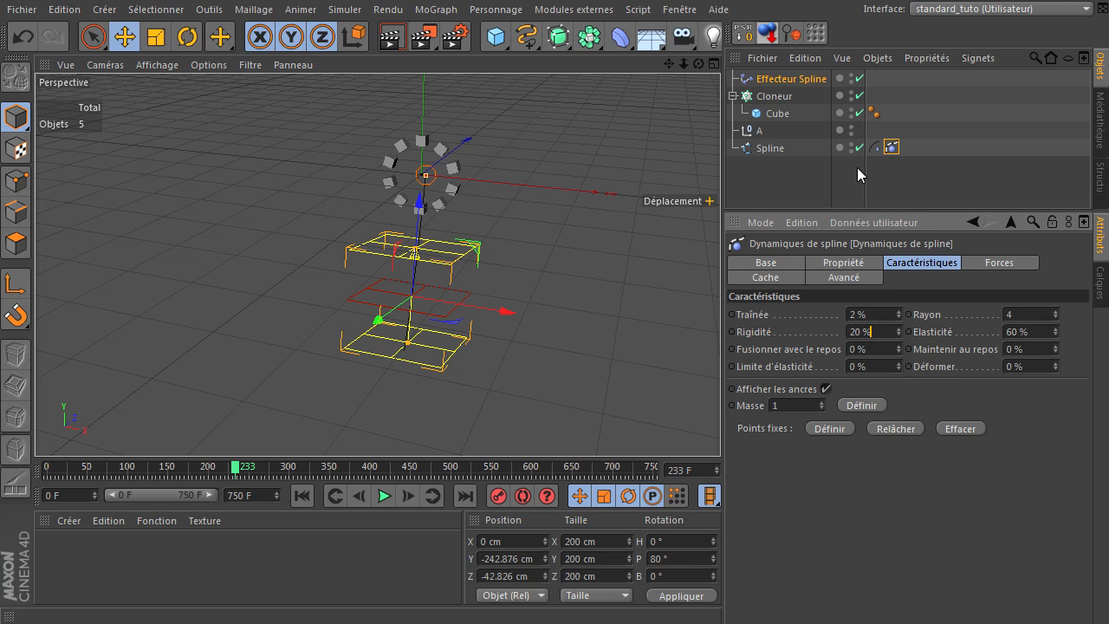
Delete the Cloneur and the Effecteur Spline, and return the animation to frame 0.
{"action": "left_click", "coordinate": [769, 96]}
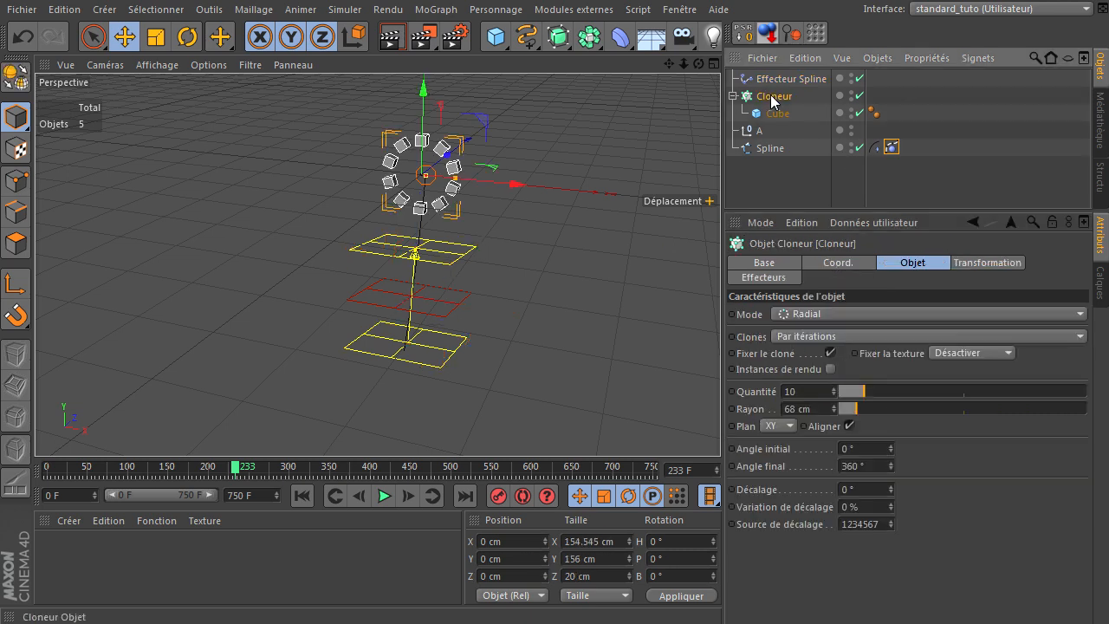
{"action": "key", "text": "Delete"}
{"action": "left_click", "coordinate": [773, 79]}
{"action": "key", "text": "Delete"}
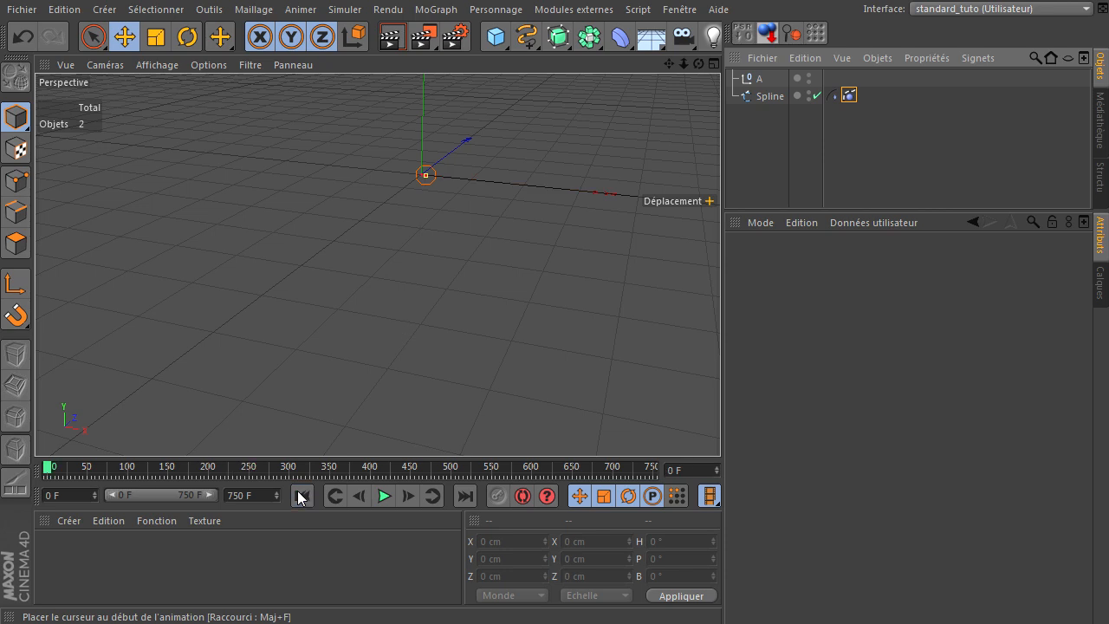
Show Spline's points in point mode, open its Dynamiques de spline characteristics and play the simulation.
{"action": "left_click", "coordinate": [16, 180]}
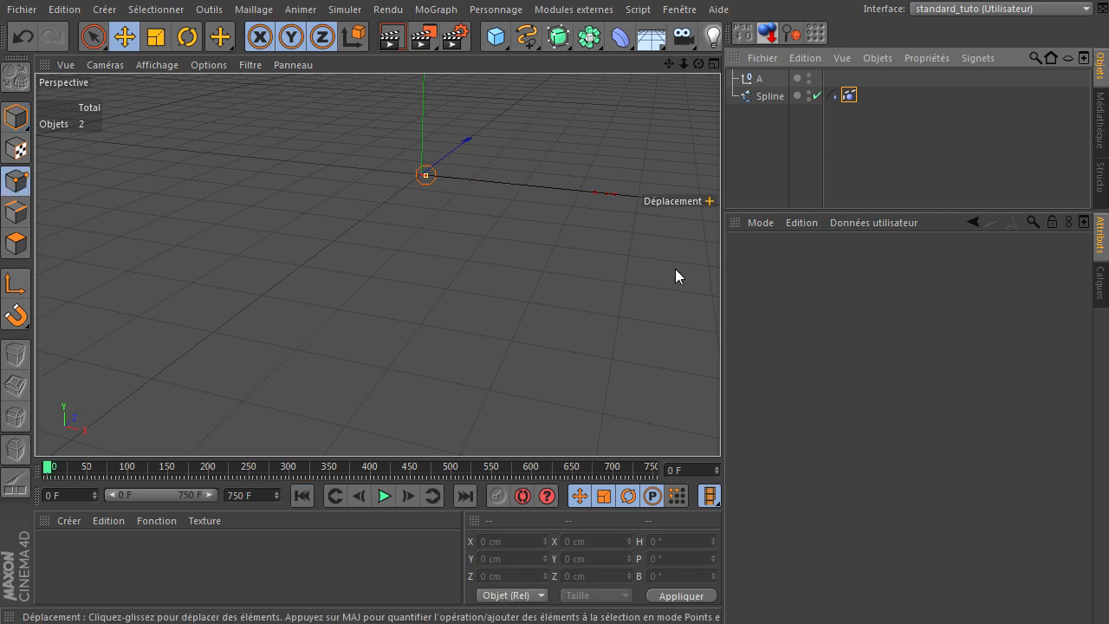
{"action": "left_click", "coordinate": [762, 95]}
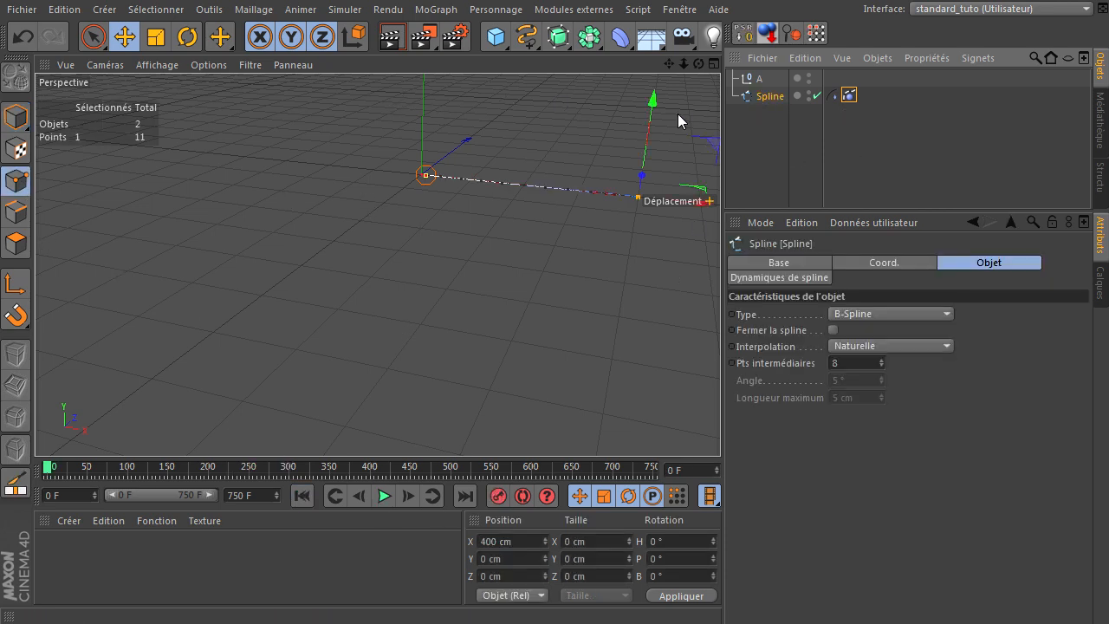
{"action": "scroll", "coordinate": [452, 235], "scroll_direction": "up", "scroll_amount": 3}
{"action": "left_click_drag", "start_coordinate": [671, 63], "coordinate": [719, 425]}
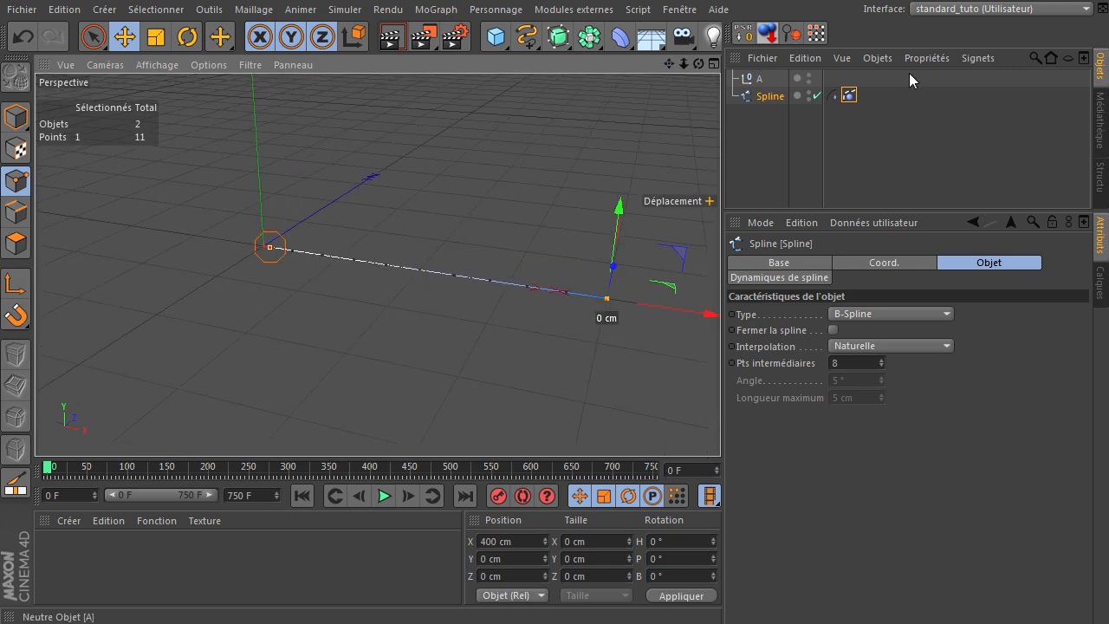
{"action": "left_click", "coordinate": [849, 96]}
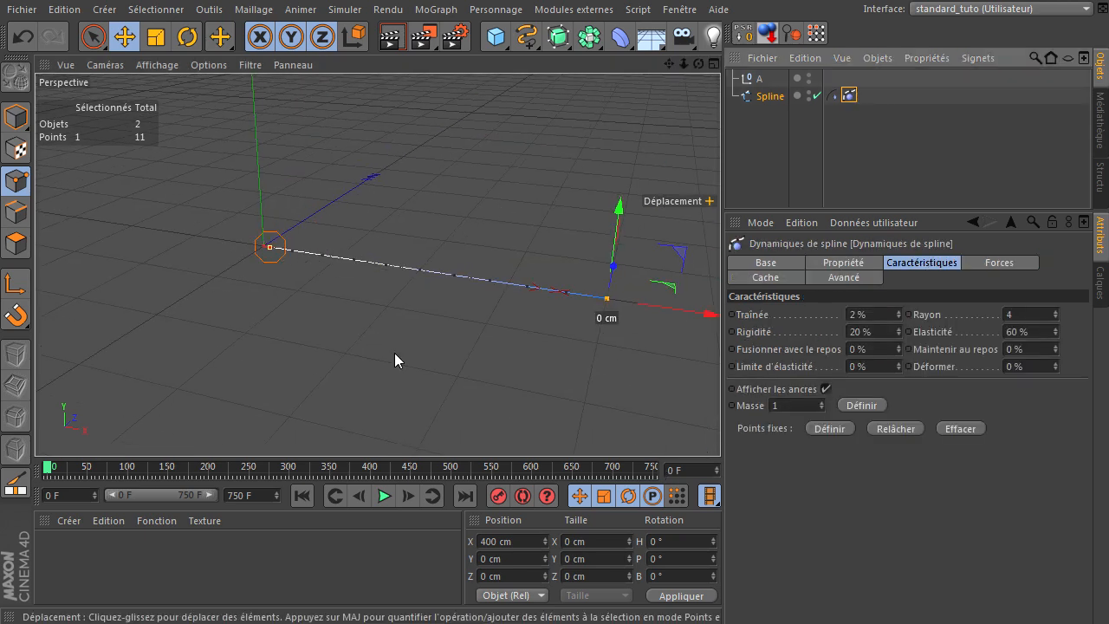
{"action": "left_click", "coordinate": [886, 345]}
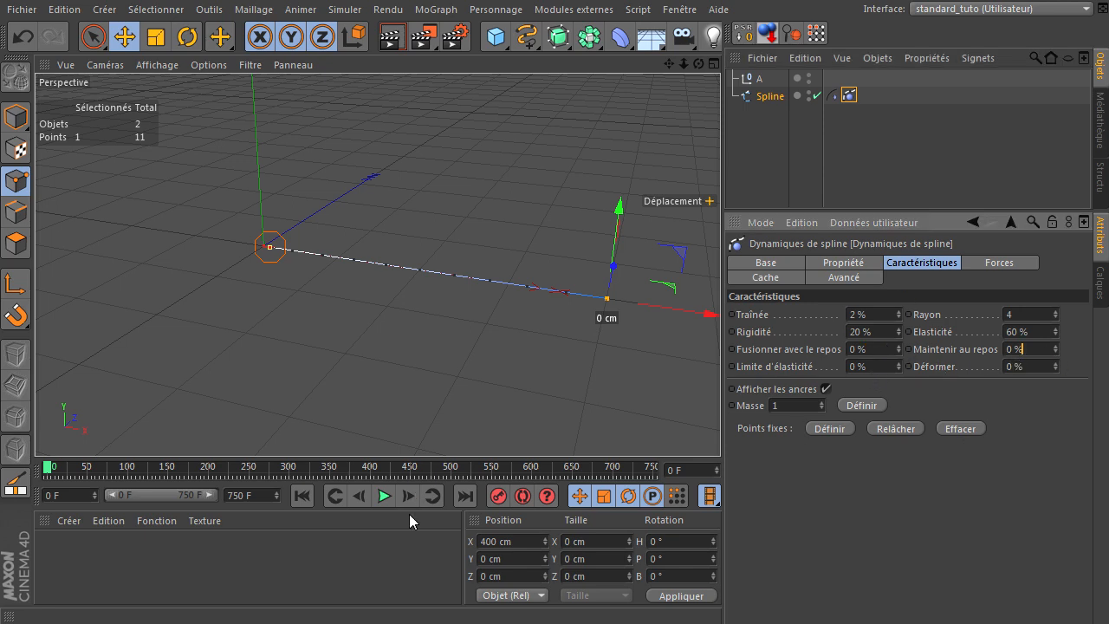
{"action": "left_click", "coordinate": [383, 496]}
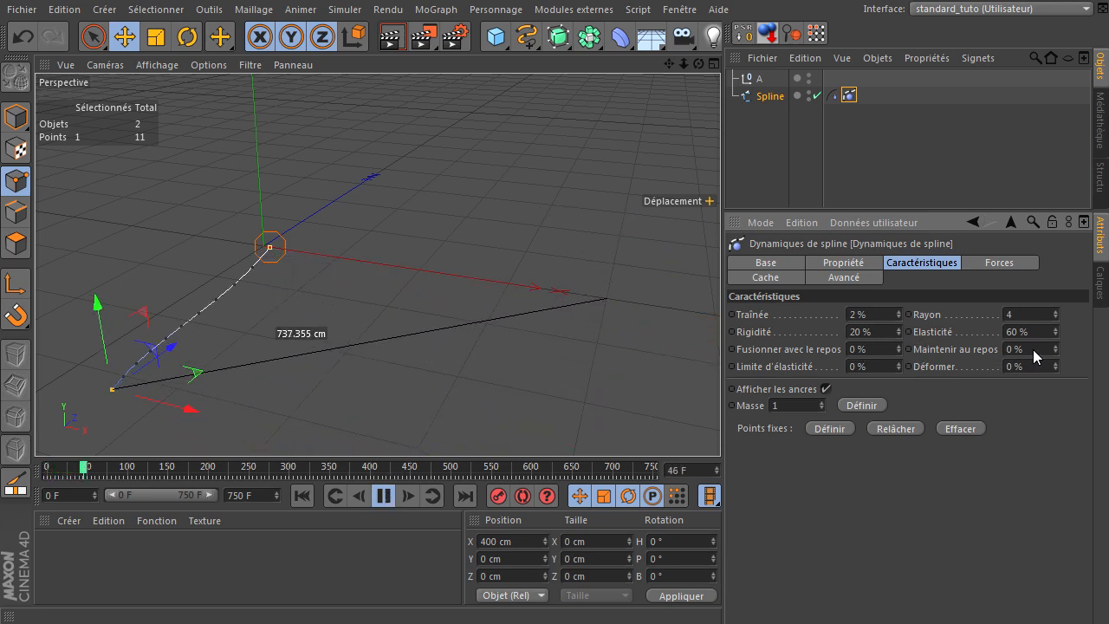
Test Maintenir au repos at 50 % during playback, and bring it back down to 0 %.
{"action": "left_click_drag", "start_coordinate": [1036, 351], "coordinate": [992, 352]}
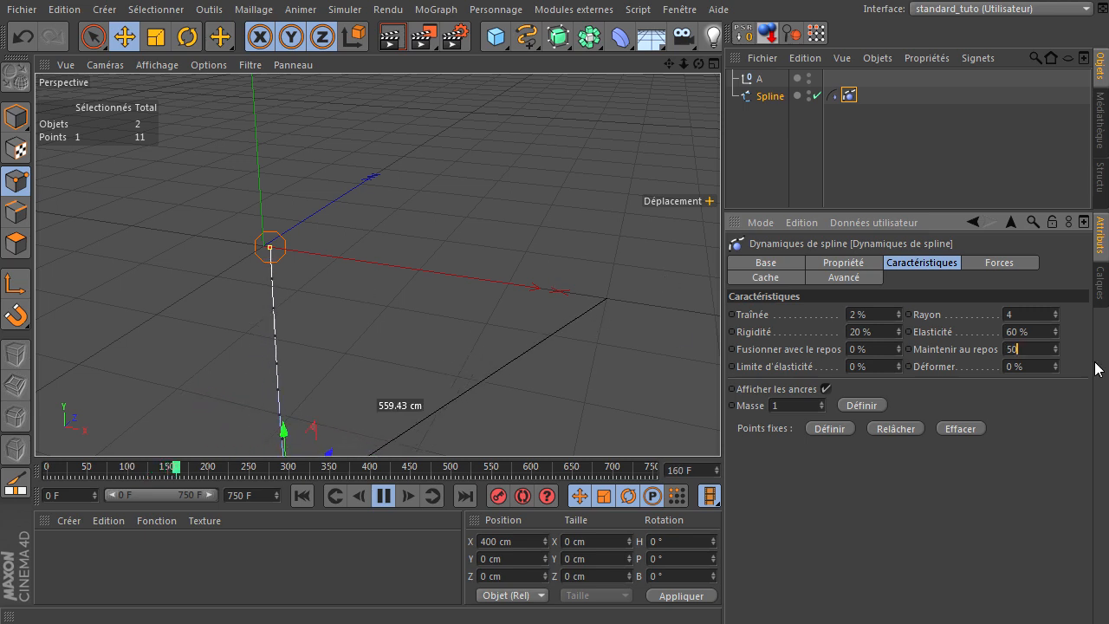
{"action": "type", "text": "50"}
{"action": "key", "text": "Return"}
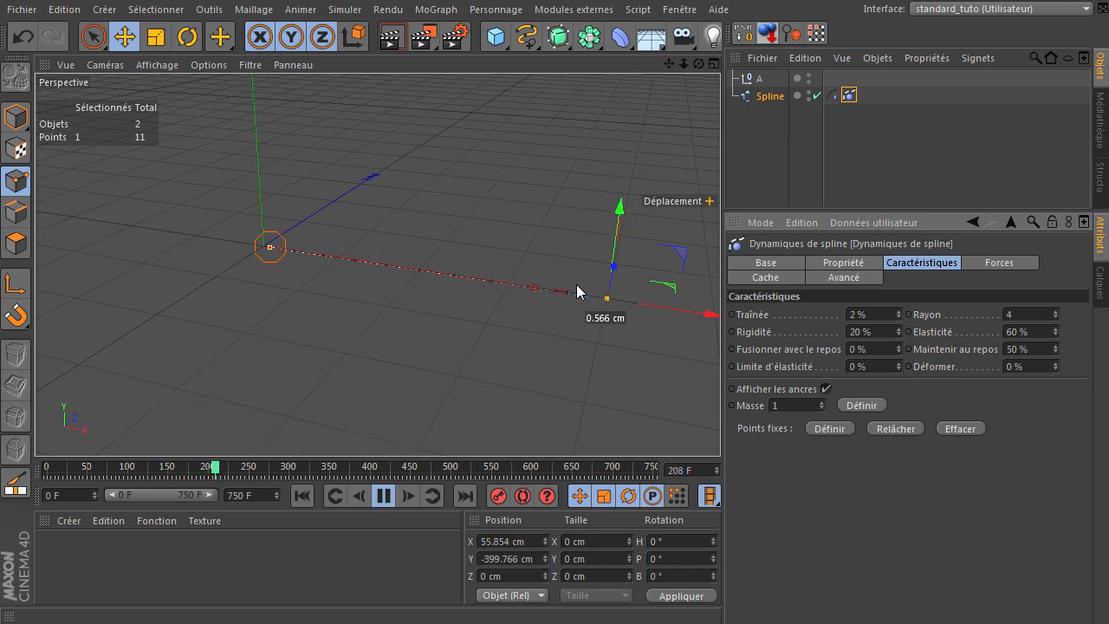
{"action": "left_click", "coordinate": [1054, 352]}
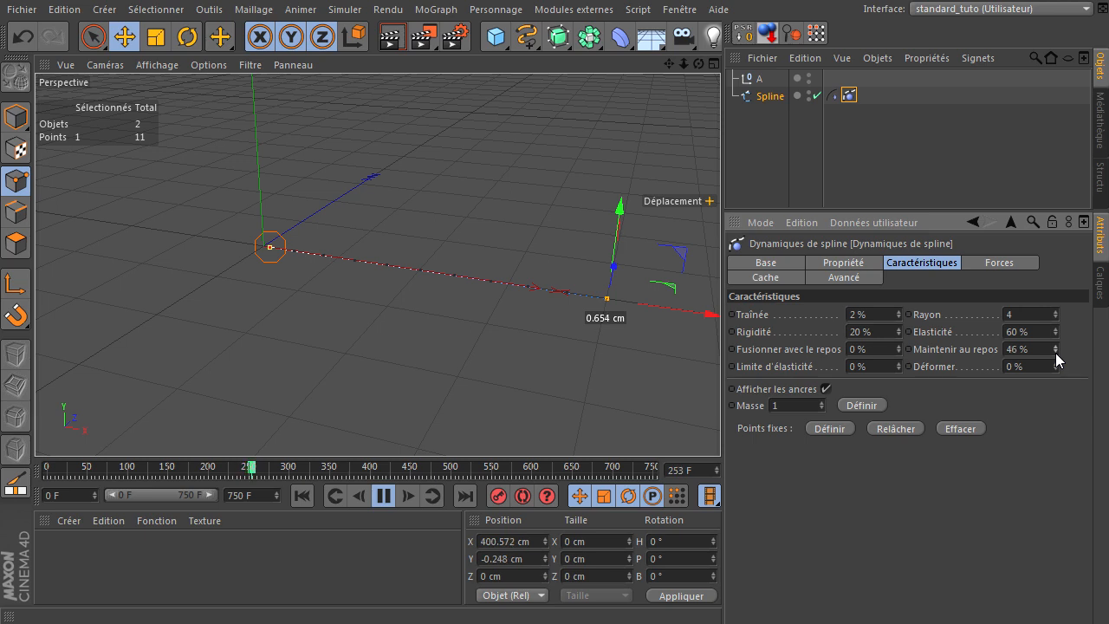
{"action": "left_click_drag", "start_coordinate": [1055, 353], "coordinate": [1055, 352]}
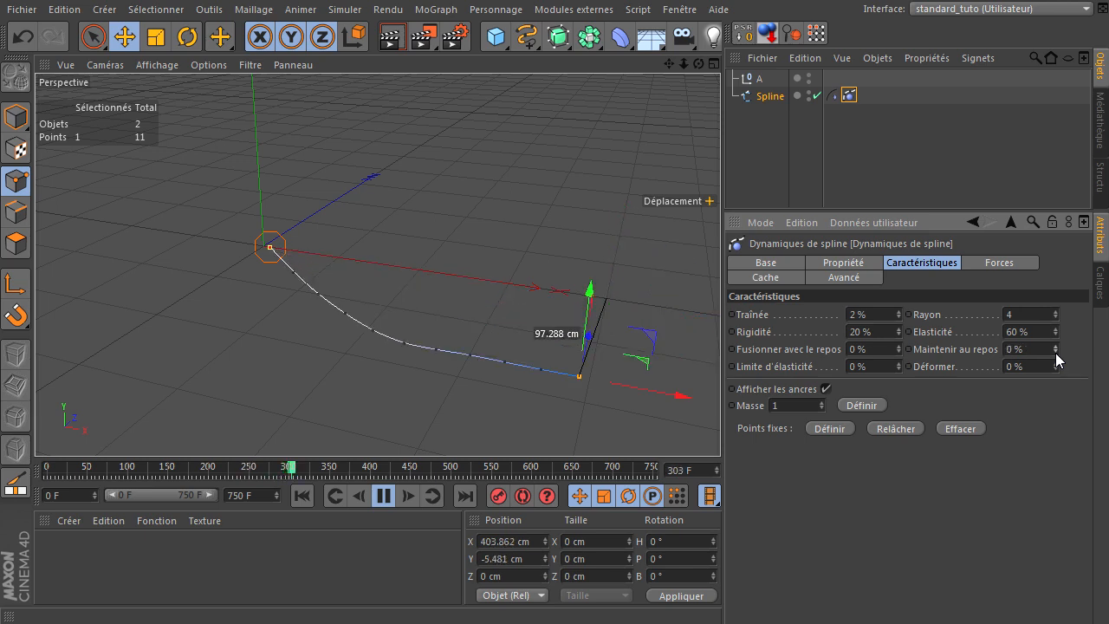
Test Fusionner avec le repos at 50 % during playback, and reset it to 0 %.
{"action": "double_click", "coordinate": [880, 346]}
{"action": "type", "text": "50"}
{"action": "key", "text": "Return"}
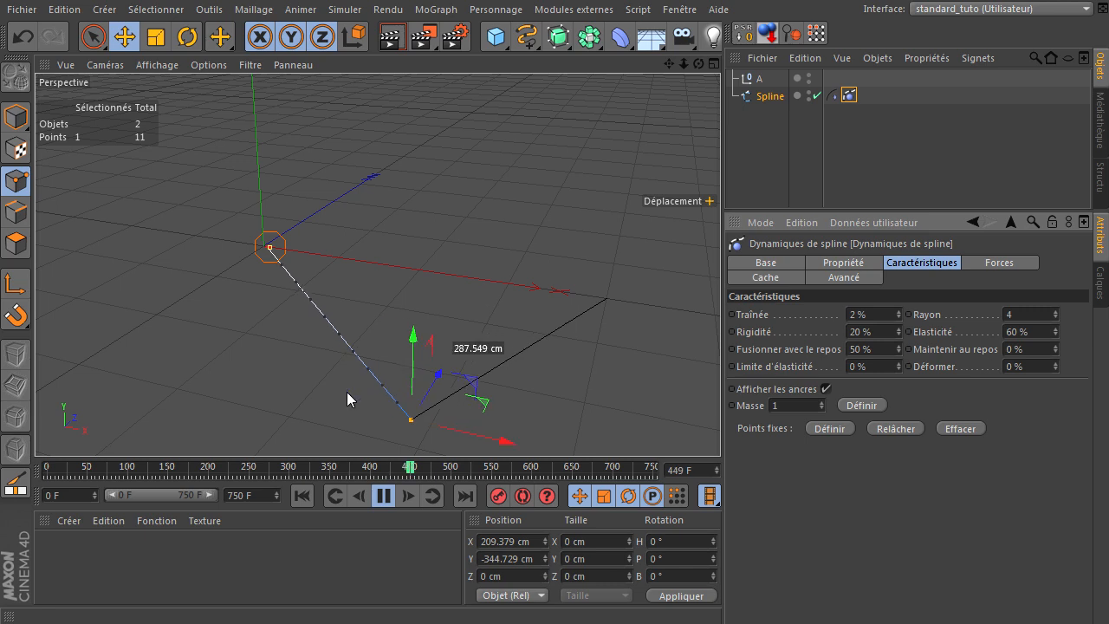
{"action": "double_click", "coordinate": [882, 351]}
{"action": "type", "text": "0"}
{"action": "left_click", "coordinate": [869, 368]}
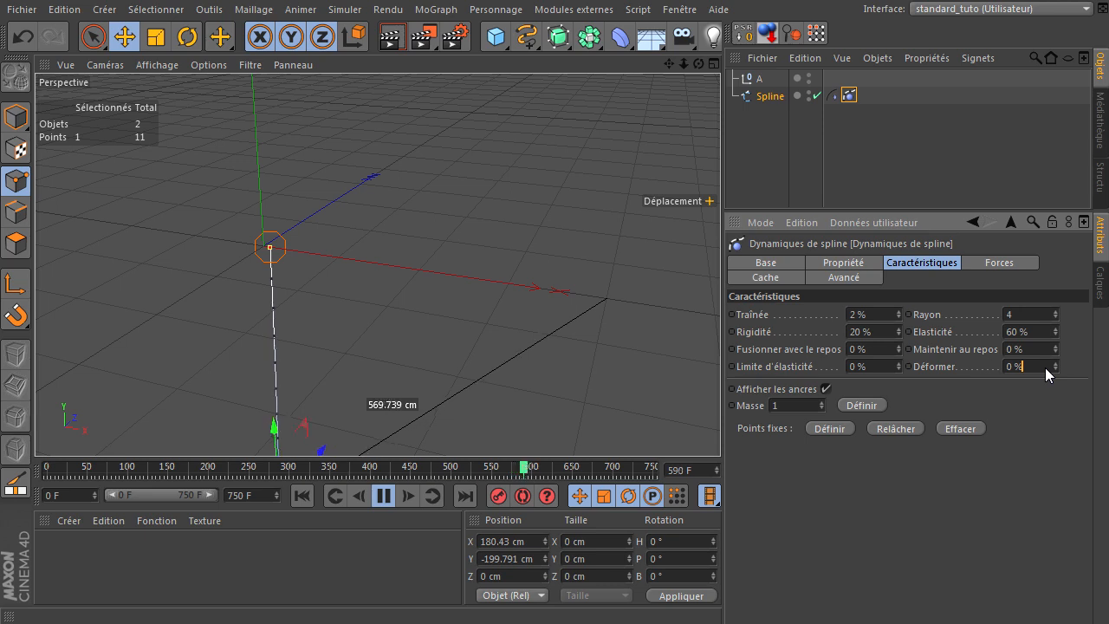
Set the spline dynamics Elasticité to 100 % and replay the simulation from the start.
{"action": "left_click", "coordinate": [1036, 328]}
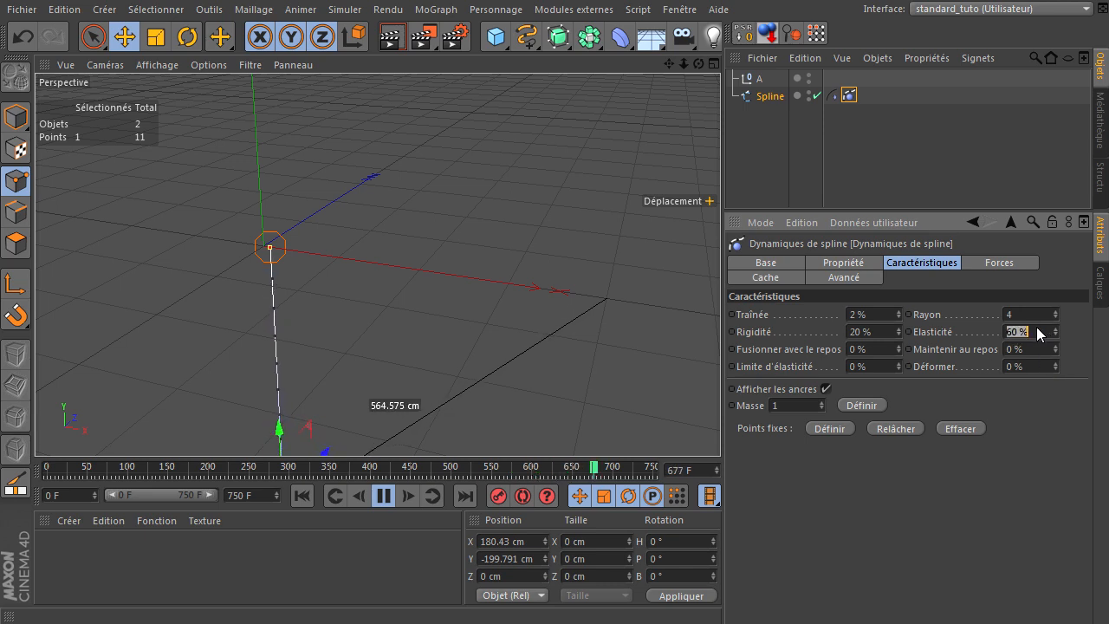
{"action": "left_click", "coordinate": [302, 495]}
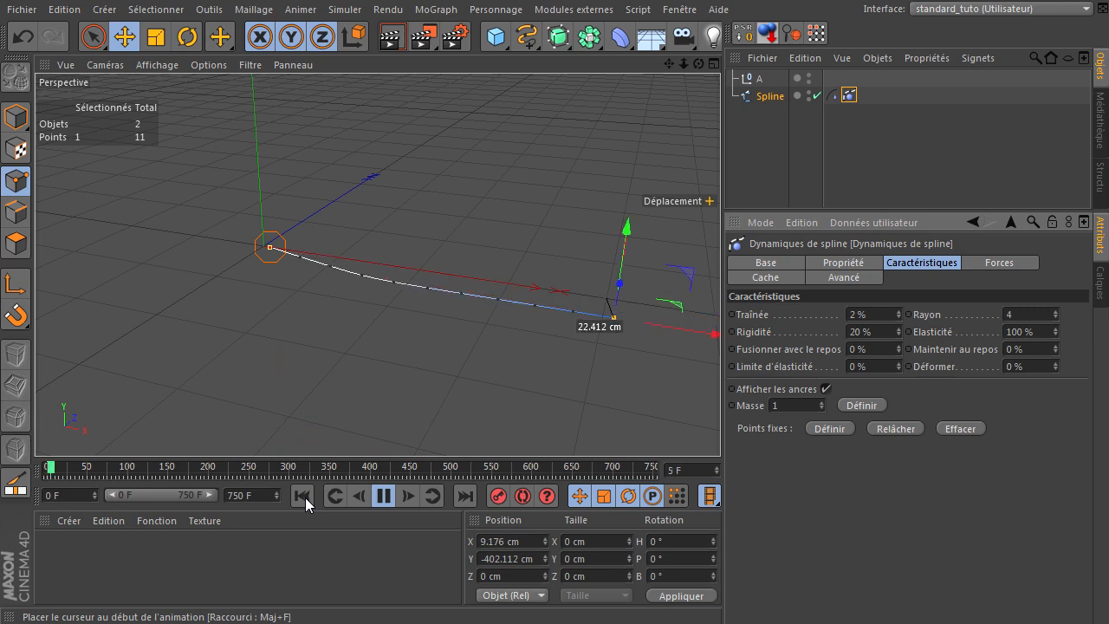
{"action": "scroll", "coordinate": [326, 302], "scroll_direction": "down", "scroll_amount": 3}
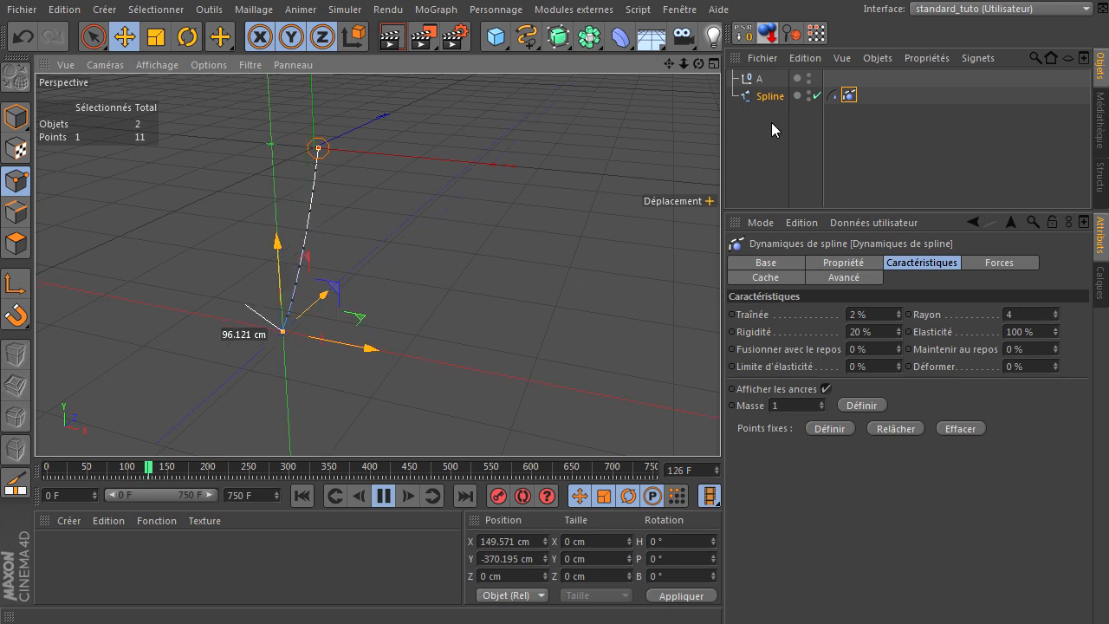
Set the Elasticité of the Dynamiques de spline tag to 0 % and replay the simulation from the start.
{"action": "left_click", "coordinate": [847, 97]}
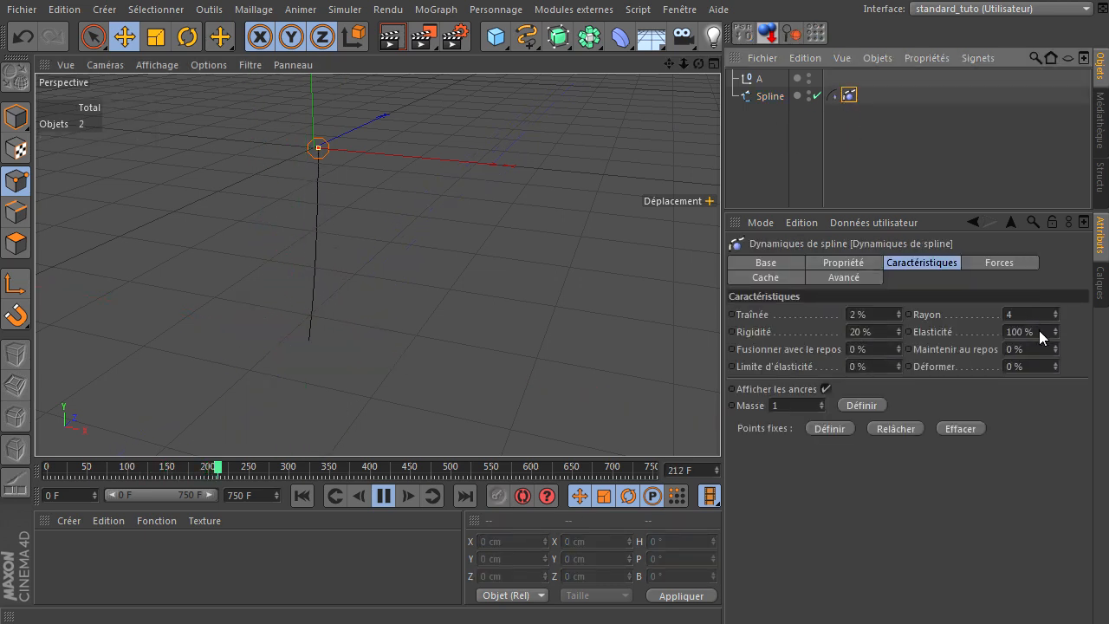
{"action": "left_click", "coordinate": [1038, 330]}
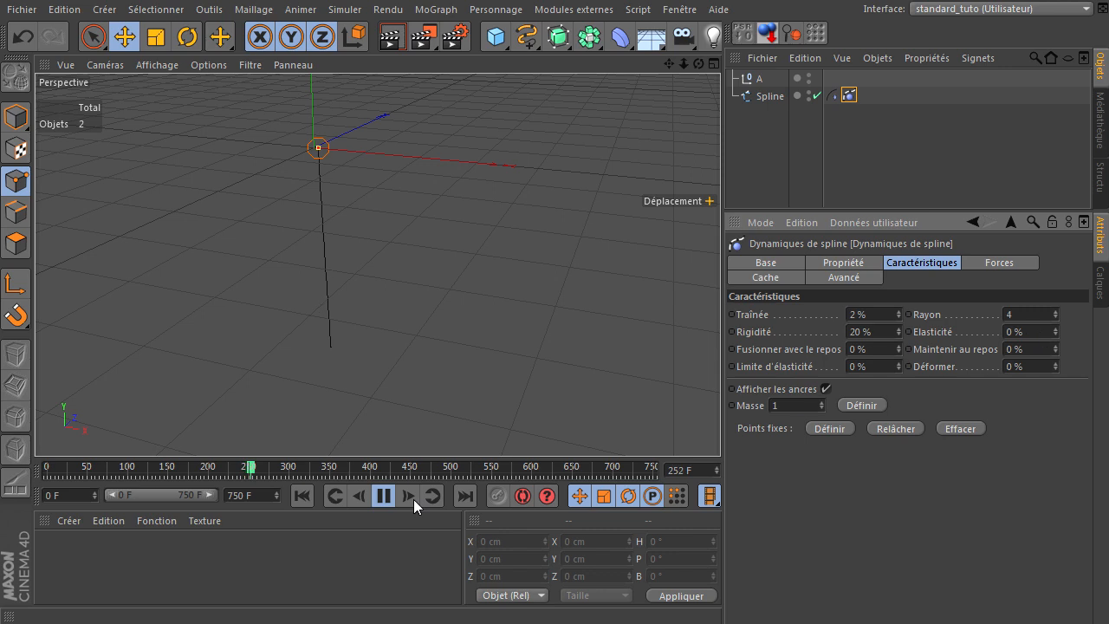
{"action": "left_click", "coordinate": [302, 496]}
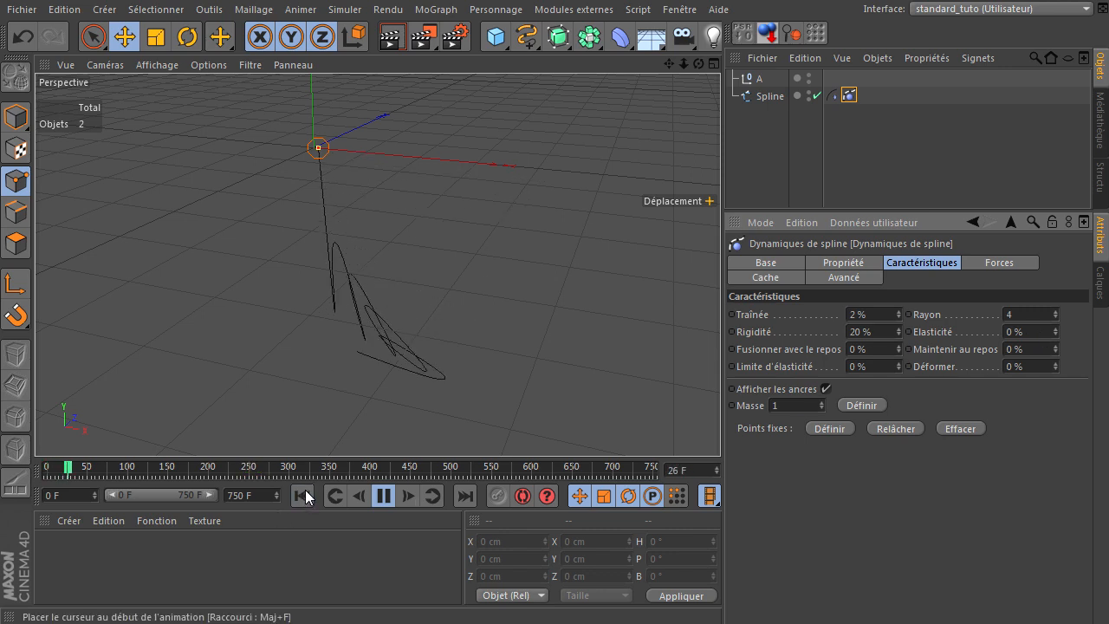
Stop playback, set Elasticité back to 60 %, and run the simulation from frame 0 before pausing it.
{"action": "left_click", "coordinate": [381, 495]}
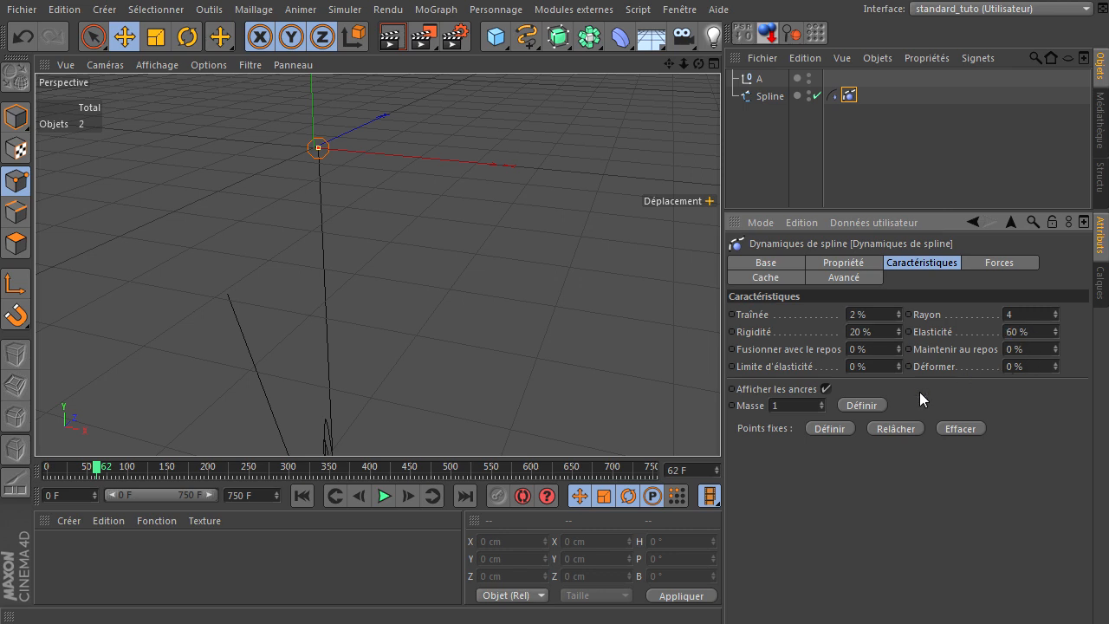
{"action": "left_click", "coordinate": [311, 497]}
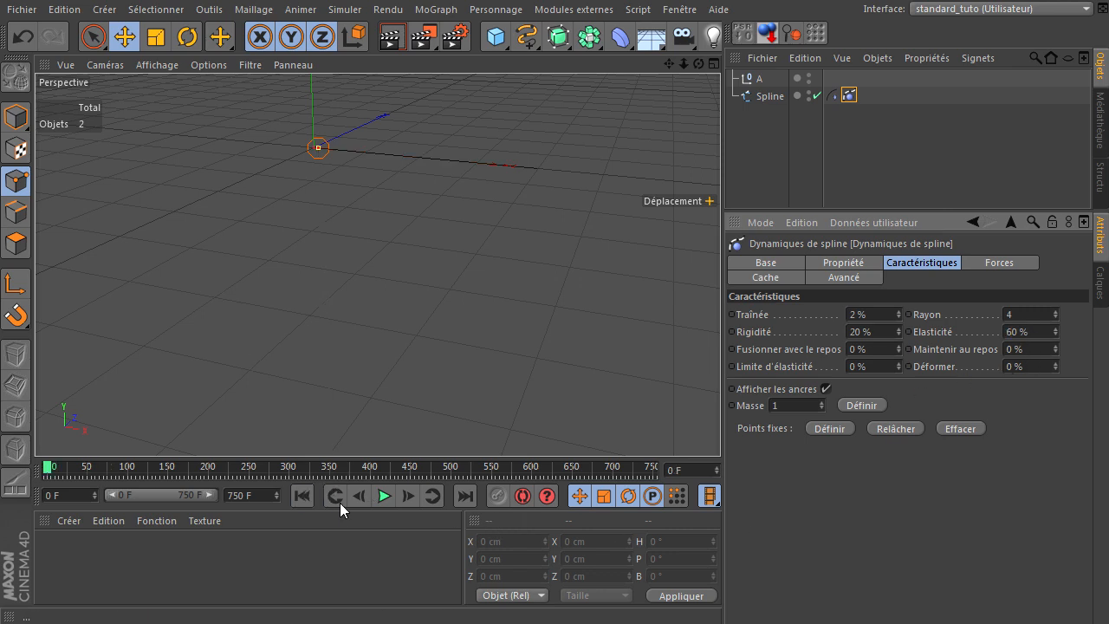
{"action": "left_click", "coordinate": [389, 498]}
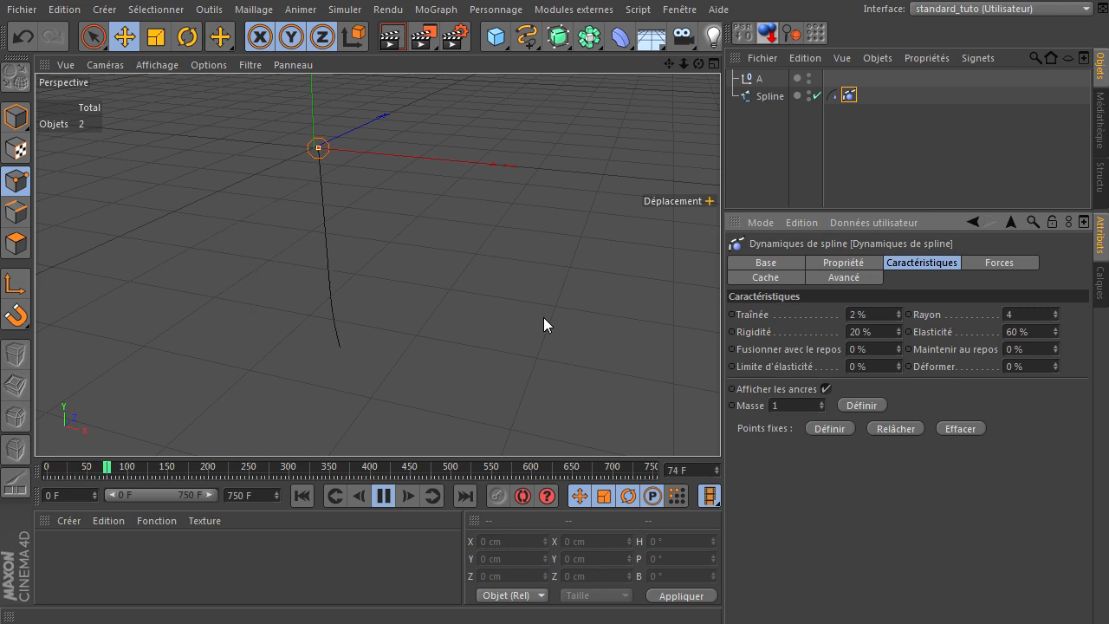
{"action": "left_click", "coordinate": [384, 495]}
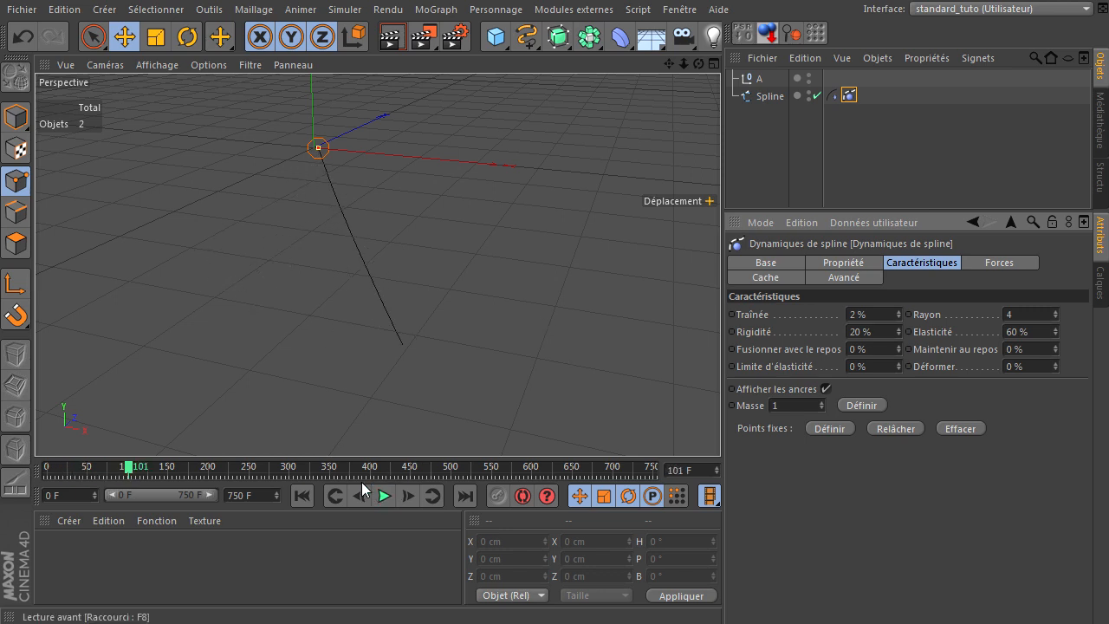
Open the recent project testsplinedynamique.c4d.
{"action": "left_click", "coordinate": [21, 9]}
{"action": "mouse_move", "coordinate": [74, 268]}
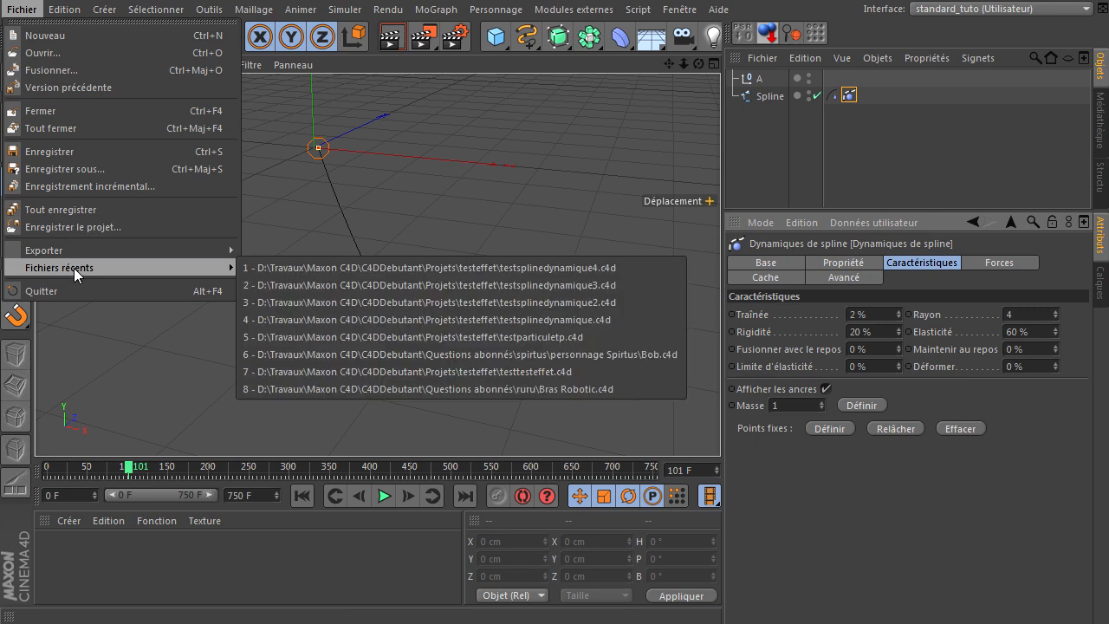
{"action": "left_click", "coordinate": [421, 317]}
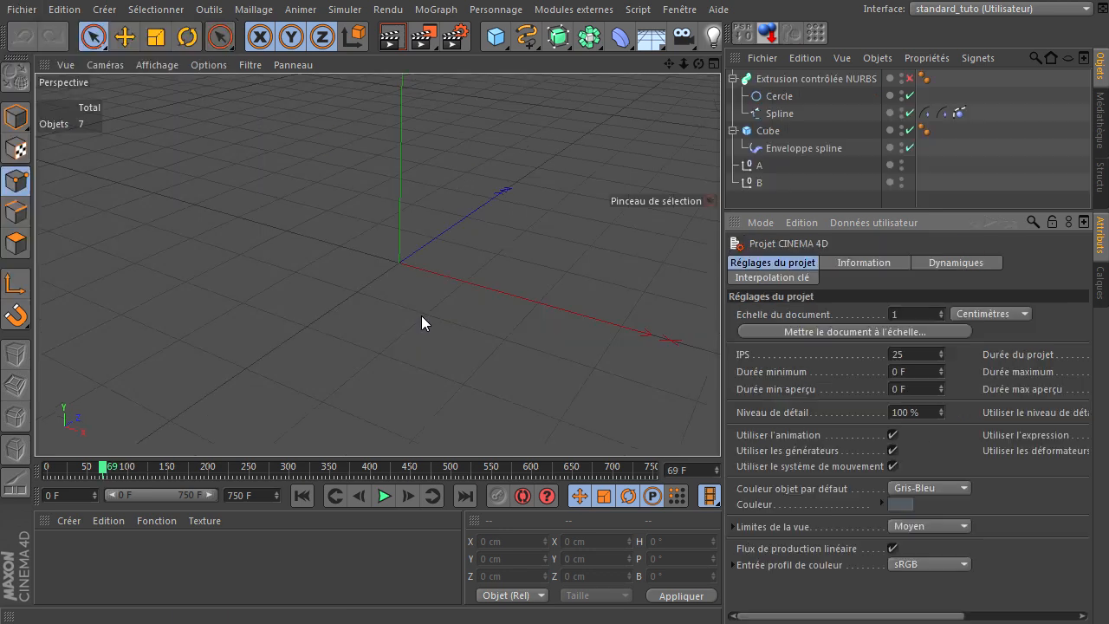
Run the simulation, move null A slightly upward to shake the cube-based rope, and stop playback.
{"action": "left_click", "coordinate": [384, 497]}
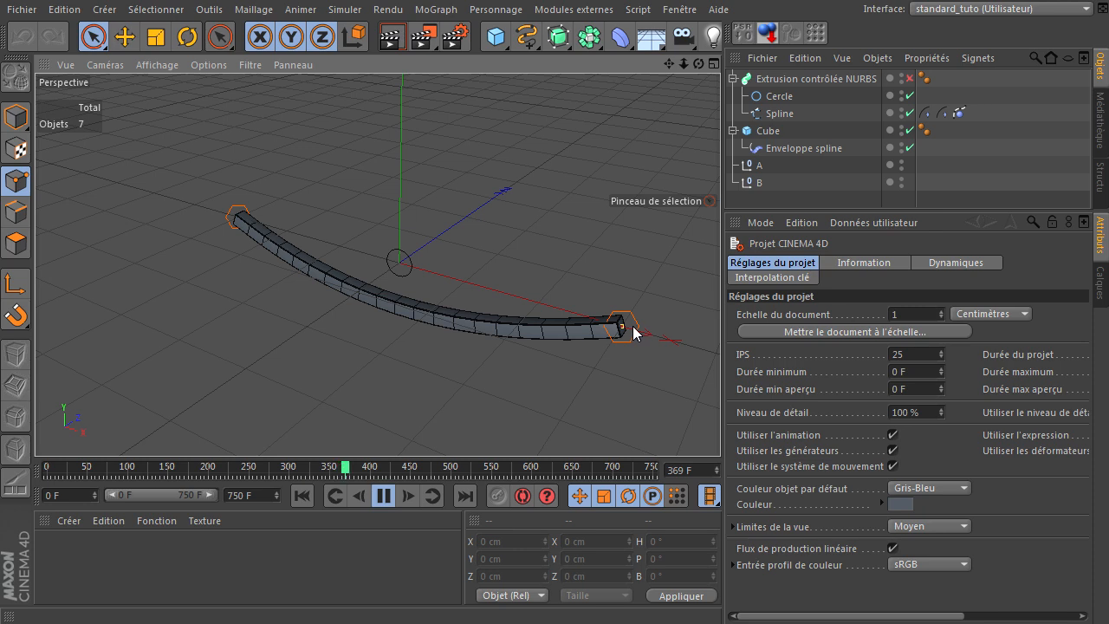
{"action": "left_click", "coordinate": [759, 165]}
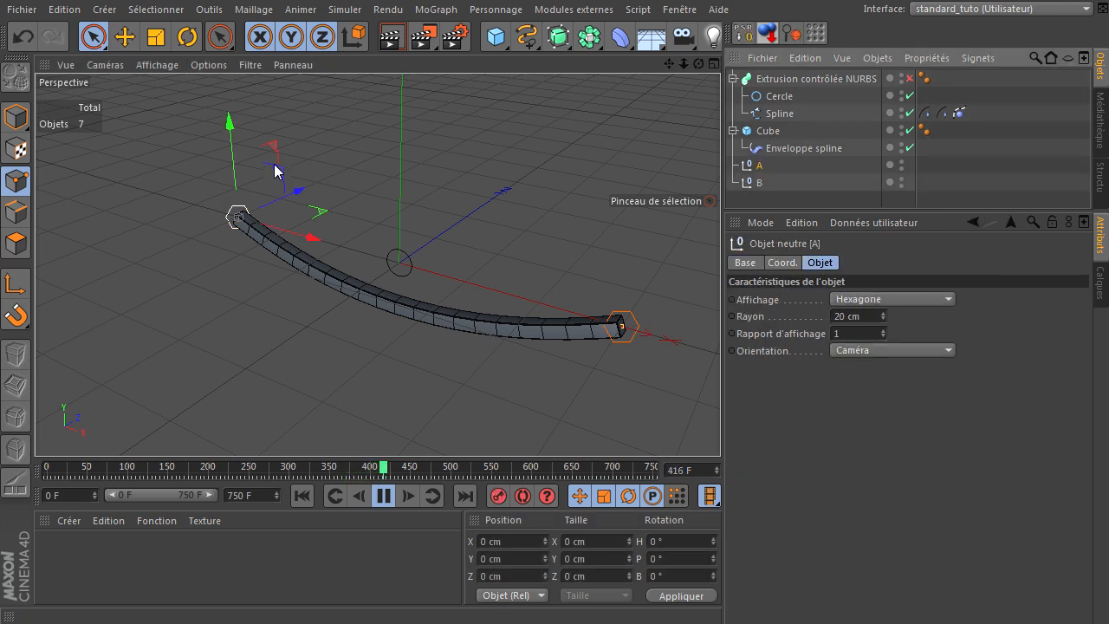
{"action": "mouse_move", "coordinate": [235, 148]}
{"action": "left_mouse_down"}
{"action": "mouse_move", "coordinate": [250, 115]}
{"action": "mouse_move", "coordinate": [248, 136]}
{"action": "left_mouse_up"}
{"action": "left_click", "coordinate": [384, 495]}
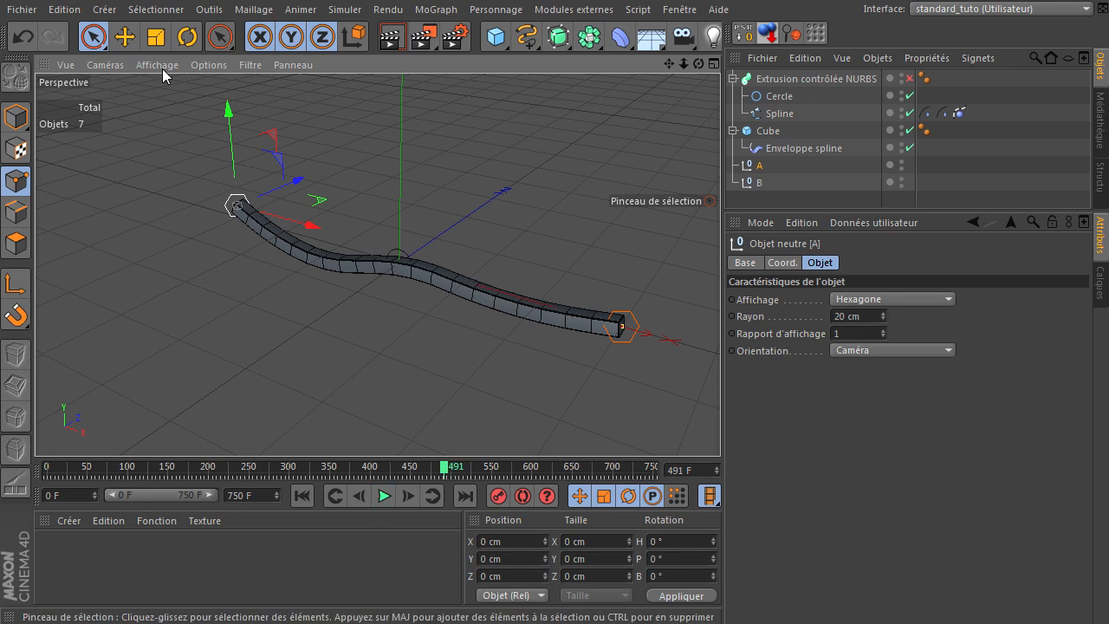
Open the recent project testsplinedynamique2.c4d.
{"action": "left_click", "coordinate": [21, 10]}
{"action": "mouse_move", "coordinate": [120, 265]}
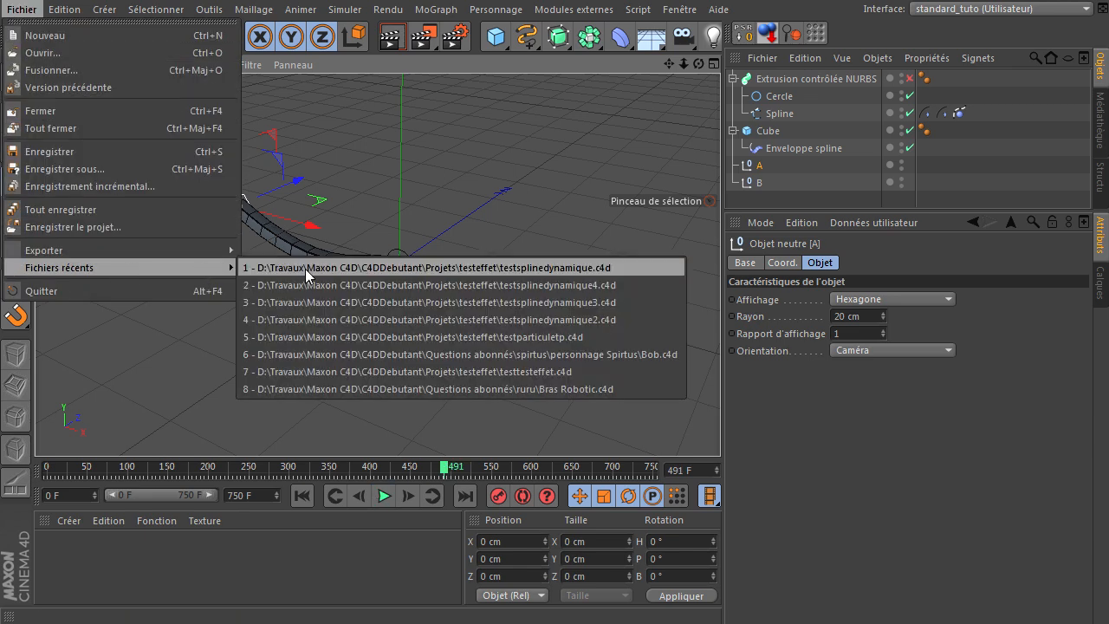
{"action": "left_click", "coordinate": [345, 320]}
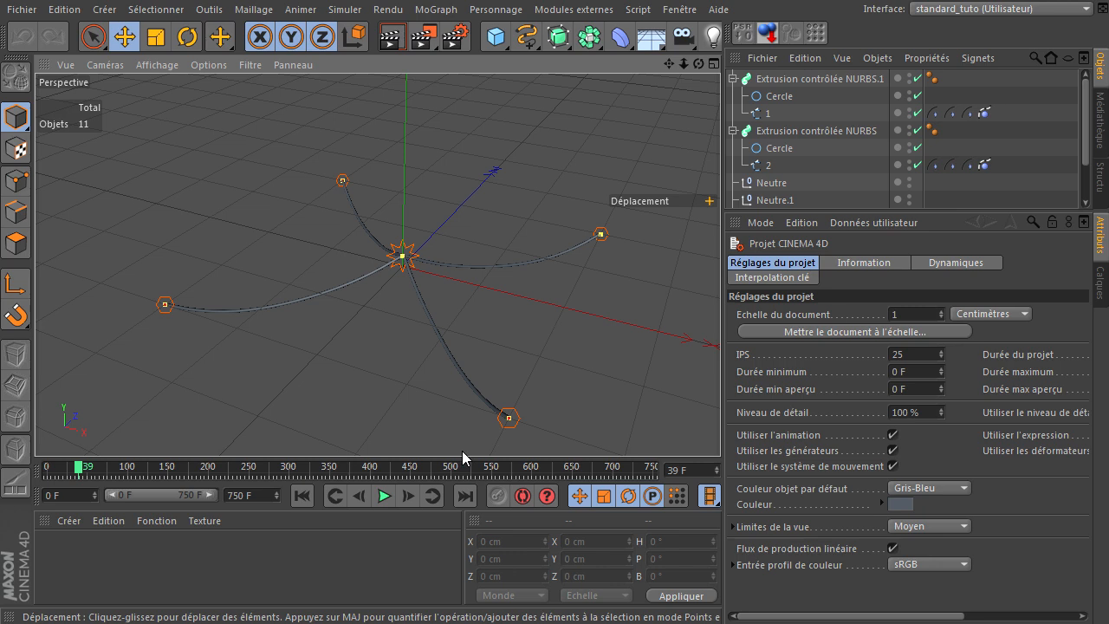
During playback, move the central Neutre null to about X -6 cm, Y 38 cm, select spline 2, and stop the simulation.
{"action": "left_click", "coordinate": [385, 498]}
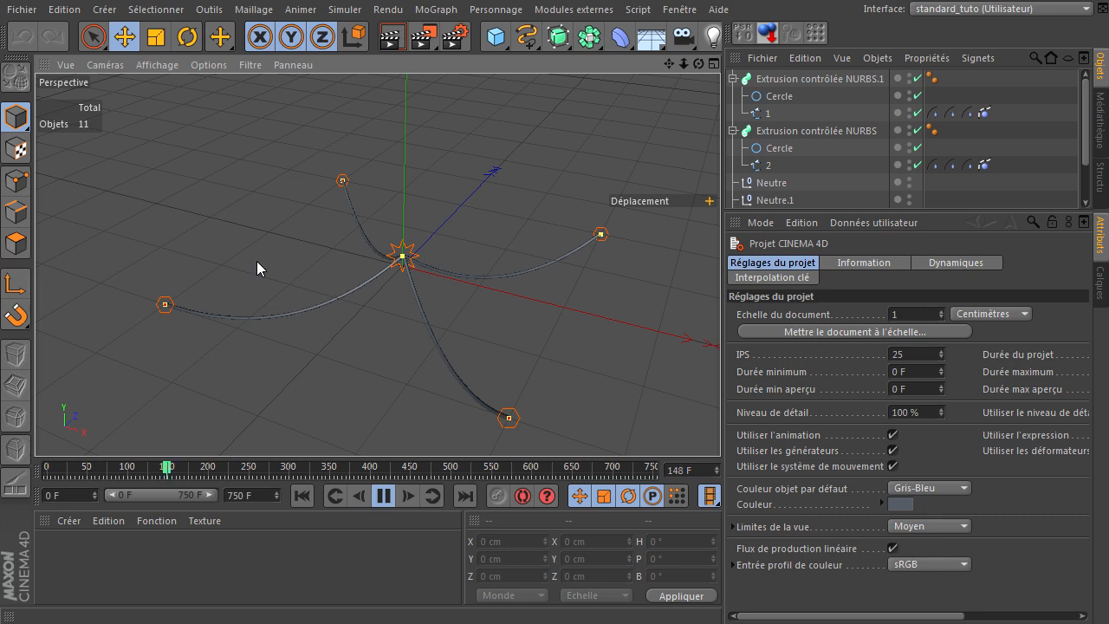
{"action": "left_click", "coordinate": [771, 182]}
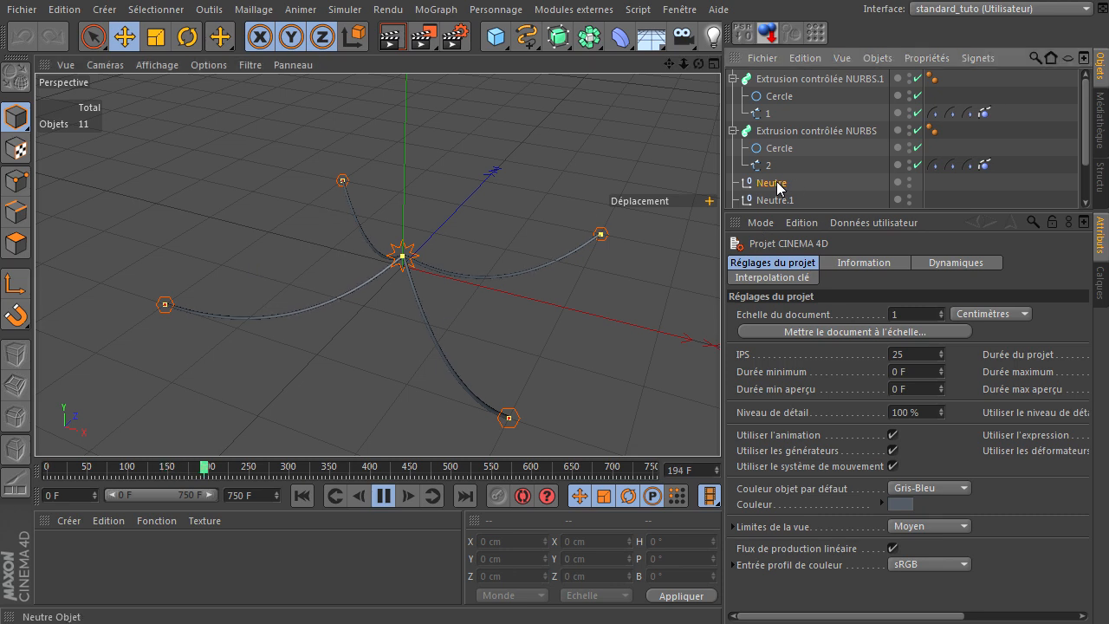
{"action": "left_click_drag", "start_coordinate": [416, 194], "coordinate": [382, 255]}
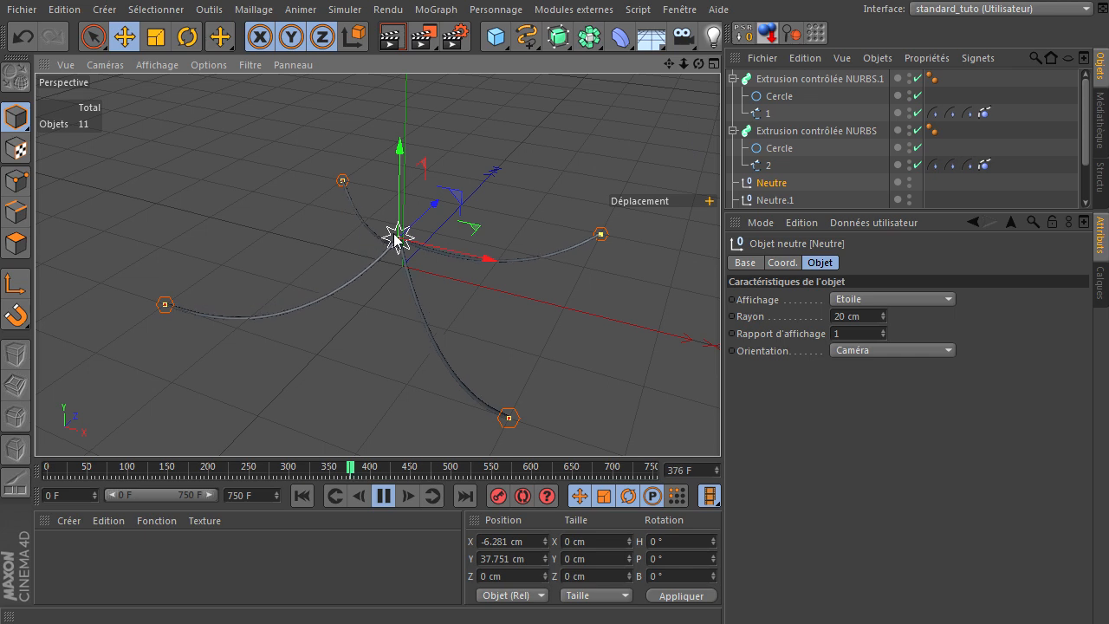
{"action": "scroll", "coordinate": [771, 178], "scroll_direction": "down", "scroll_amount": 3}
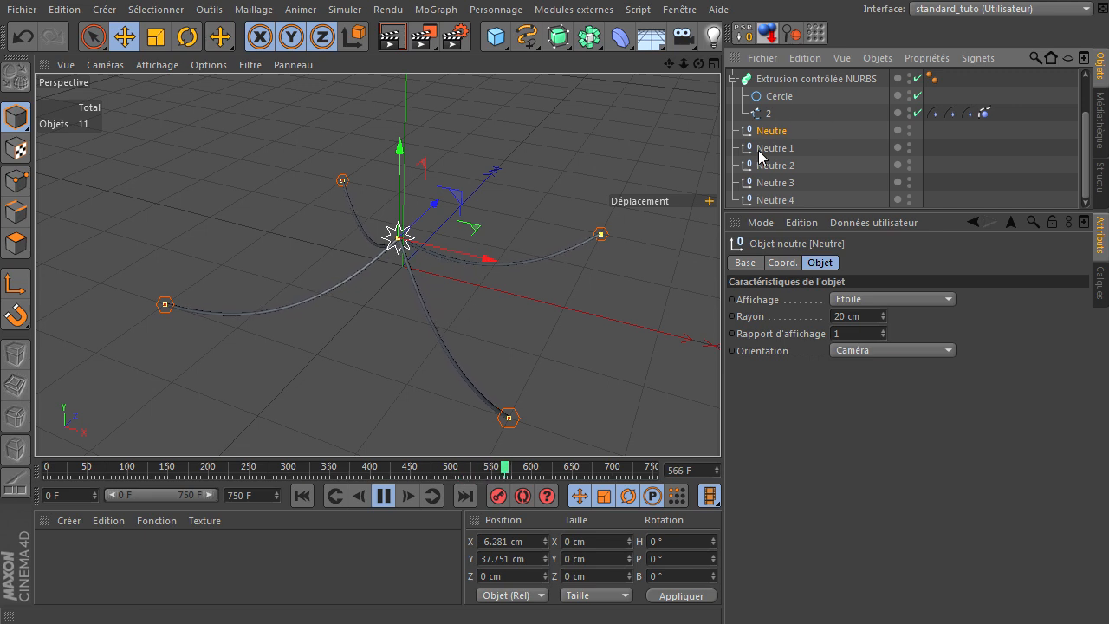
{"action": "left_click", "coordinate": [761, 114]}
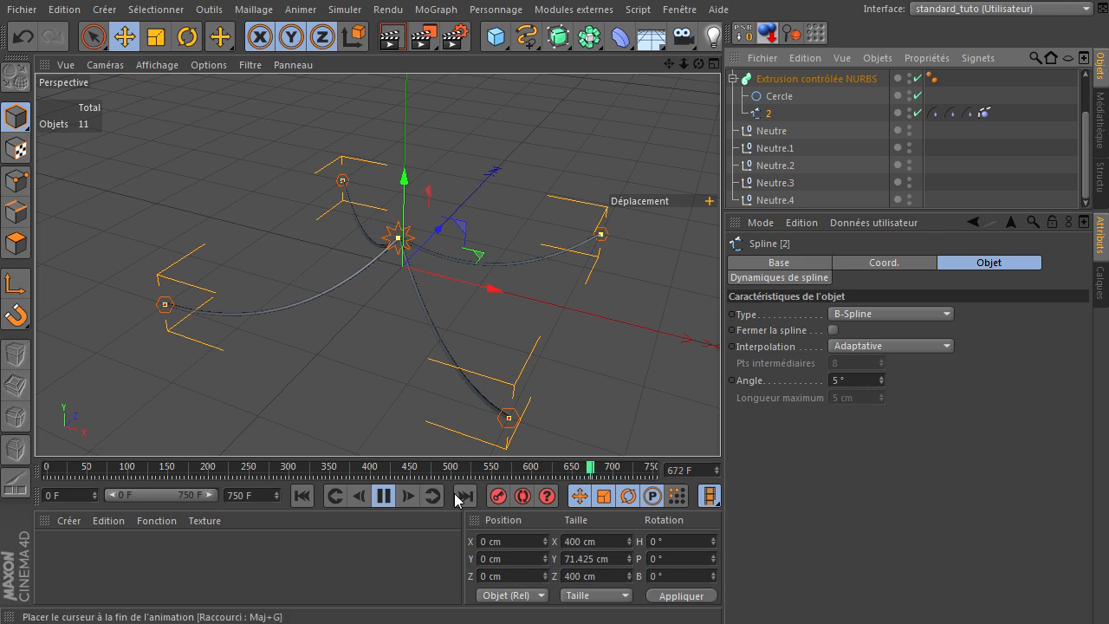
{"action": "left_click", "coordinate": [378, 496]}
{"action": "left_click", "coordinate": [21, 9]}
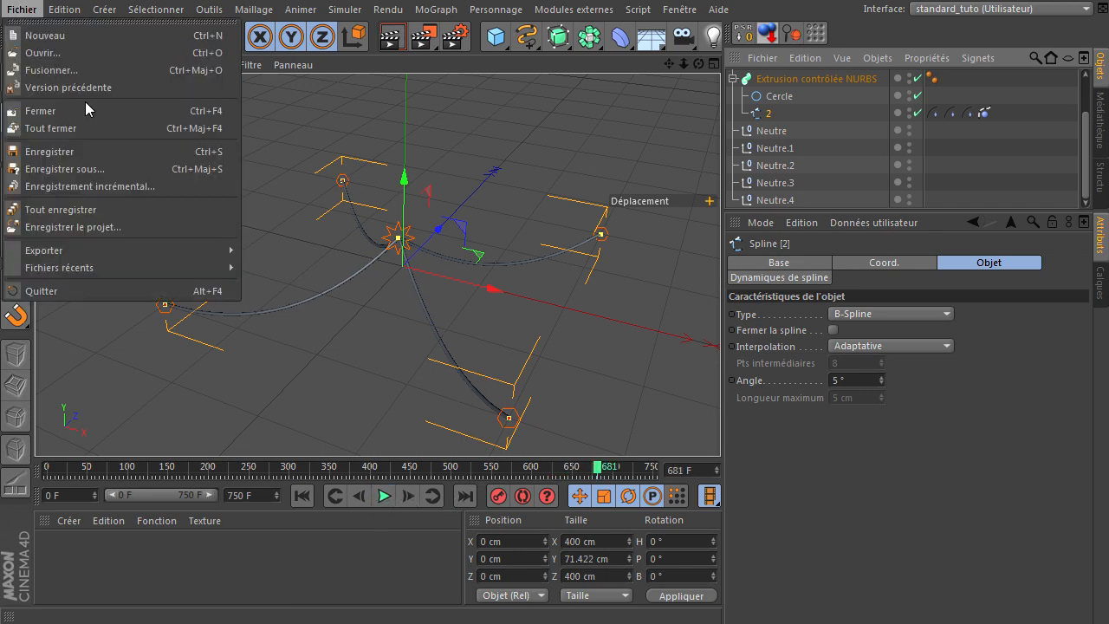
{"action": "left_click", "coordinate": [85, 106]}
{"action": "left_click", "coordinate": [950, 499]}
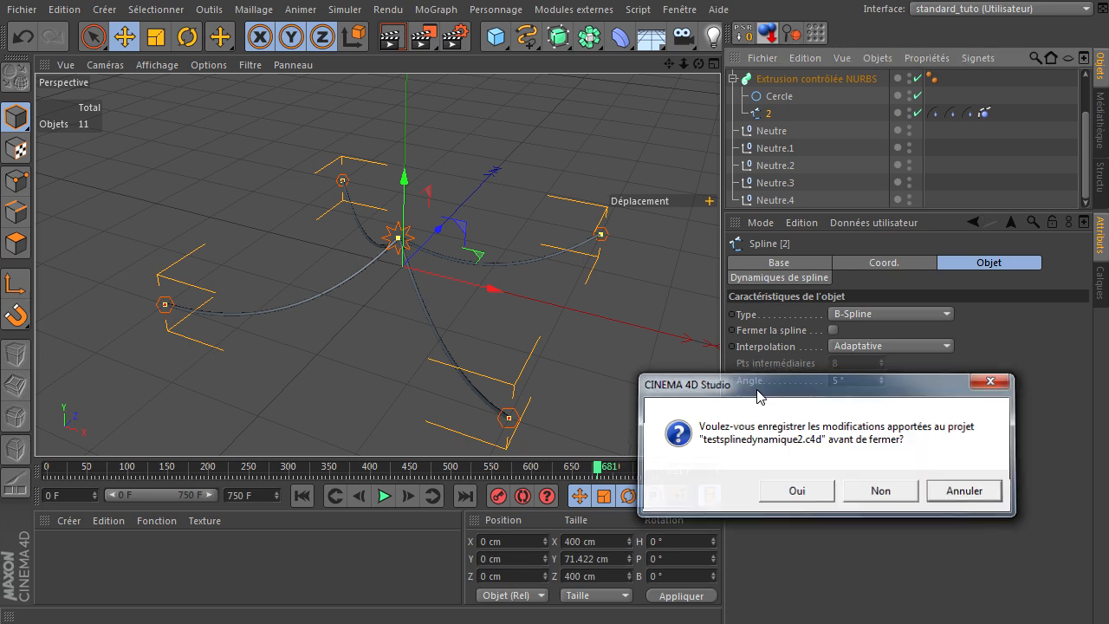
Open the recent project testsplinedynamique3.c4d.
{"action": "left_click", "coordinate": [21, 9]}
{"action": "mouse_move", "coordinate": [104, 249]}
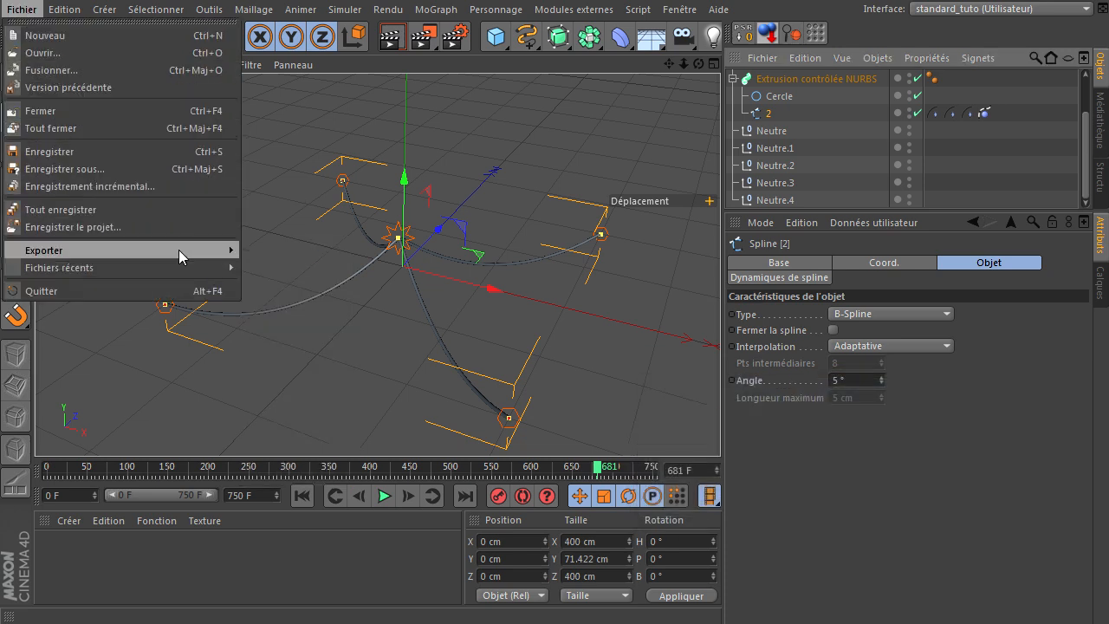
{"action": "mouse_move", "coordinate": [179, 262]}
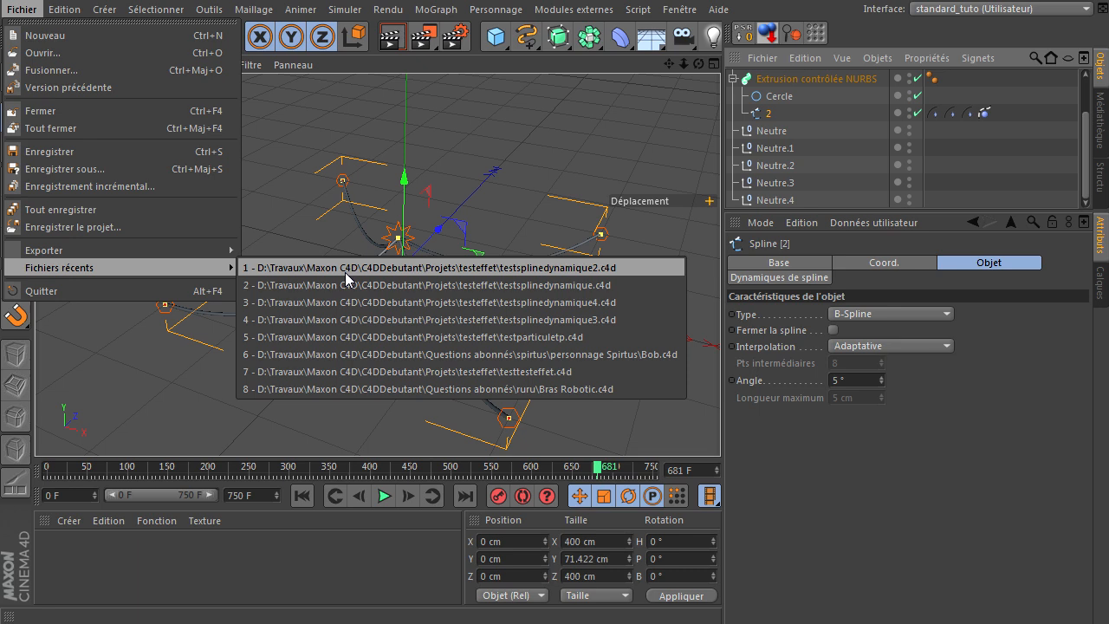
{"action": "left_click", "coordinate": [349, 319]}
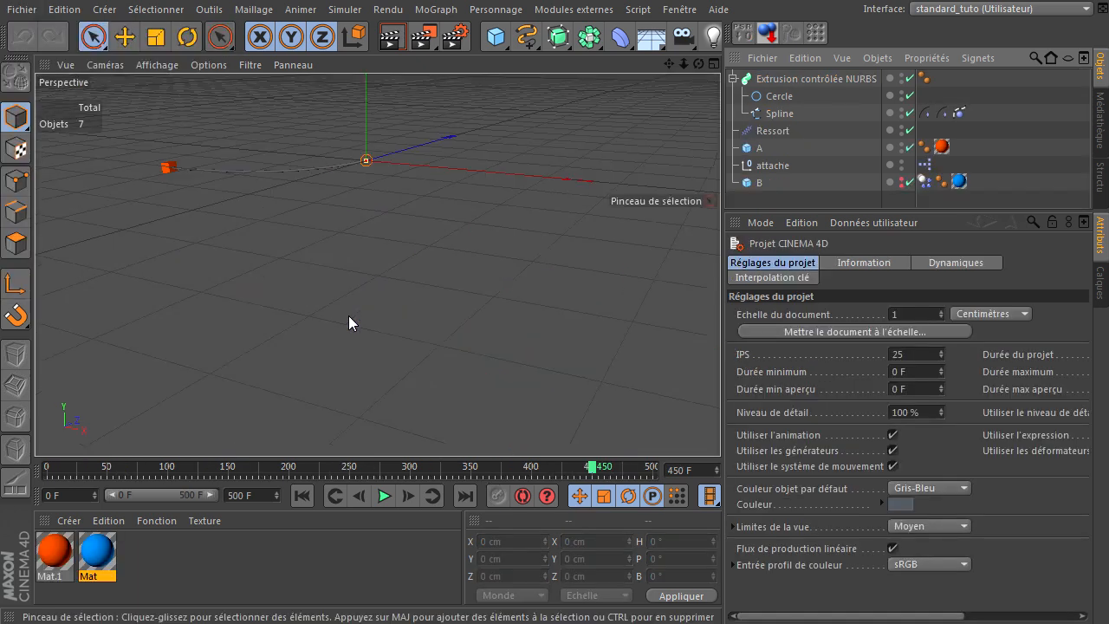
Watch the hanging cube simulation, examine the Ressort object's linear spring settings, and stop playback.
{"action": "left_click_drag", "start_coordinate": [667, 63], "coordinate": [720, 425]}
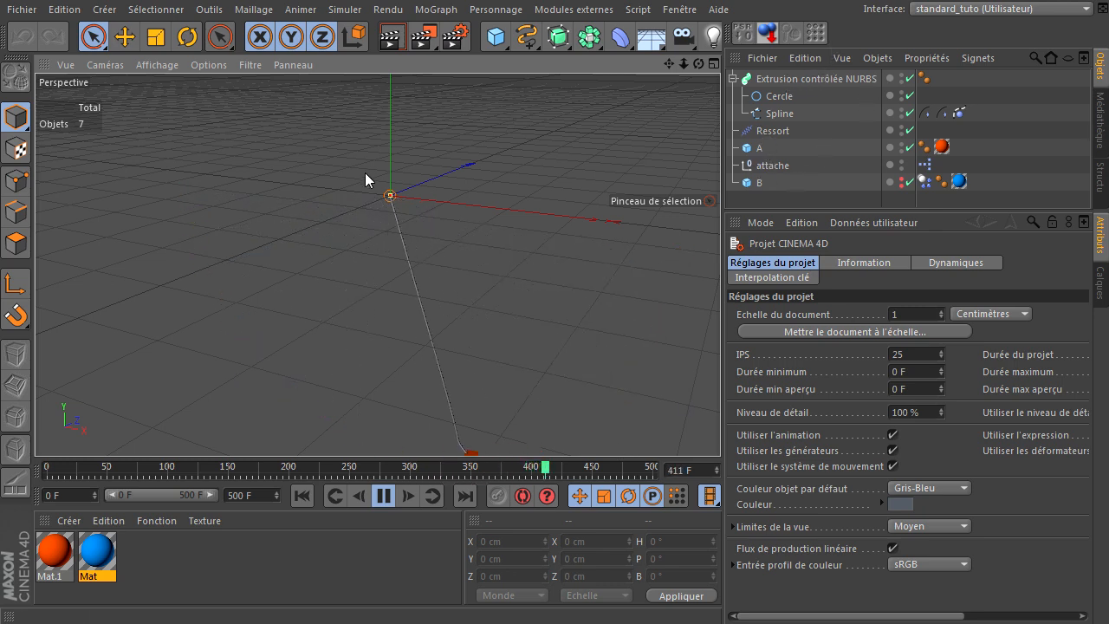
{"action": "left_click", "coordinate": [773, 130]}
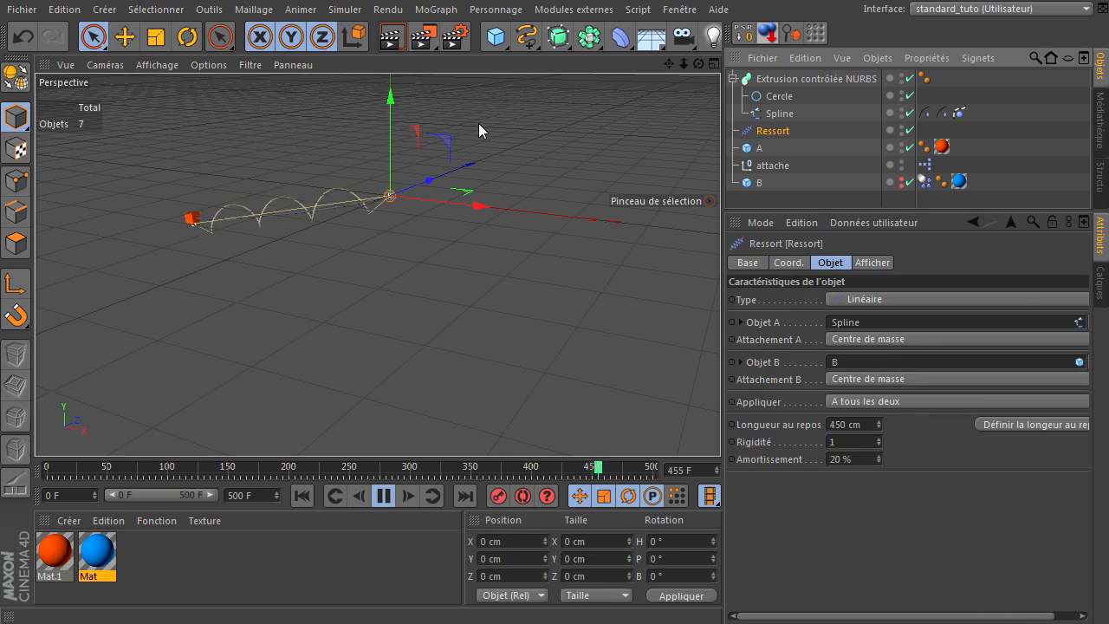
{"action": "left_click", "coordinate": [381, 498]}
Open the recent project testsplinedynamique4.c4d.
{"action": "left_click", "coordinate": [30, 12]}
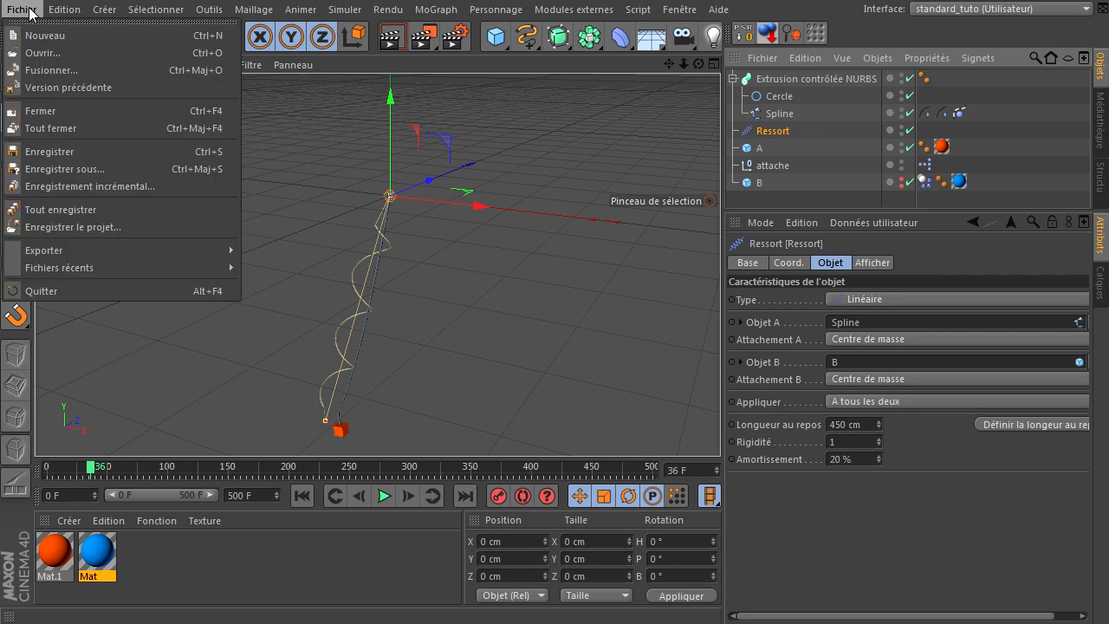
{"action": "mouse_move", "coordinate": [94, 270]}
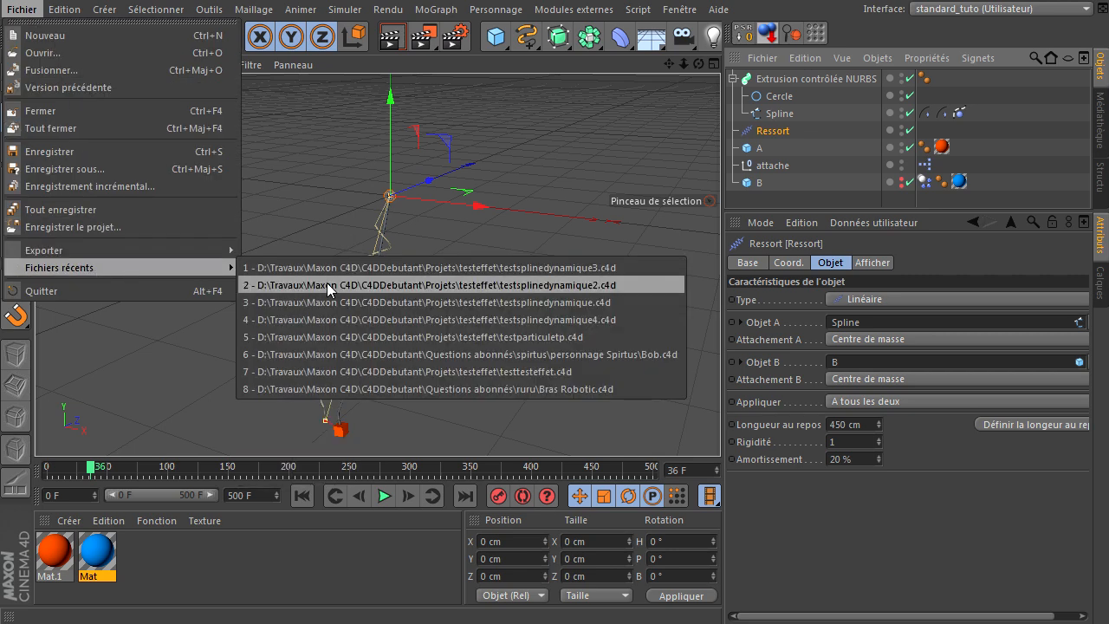
{"action": "left_click", "coordinate": [317, 317]}
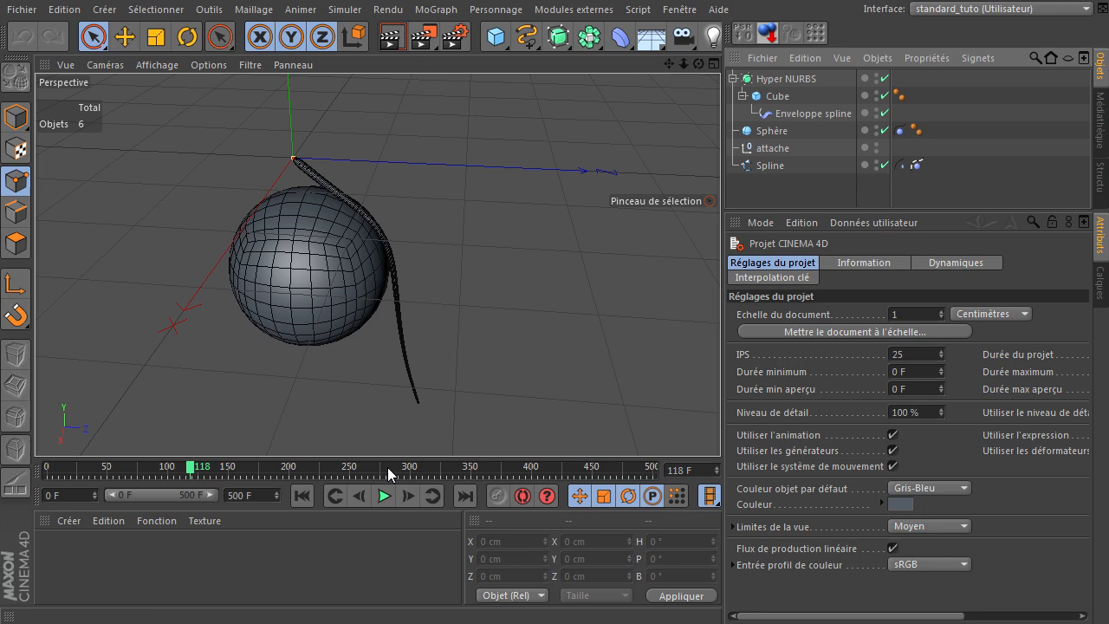
Run the simulation and shift the Sphère slightly along Z against the hanging rope.
{"action": "left_click", "coordinate": [381, 496]}
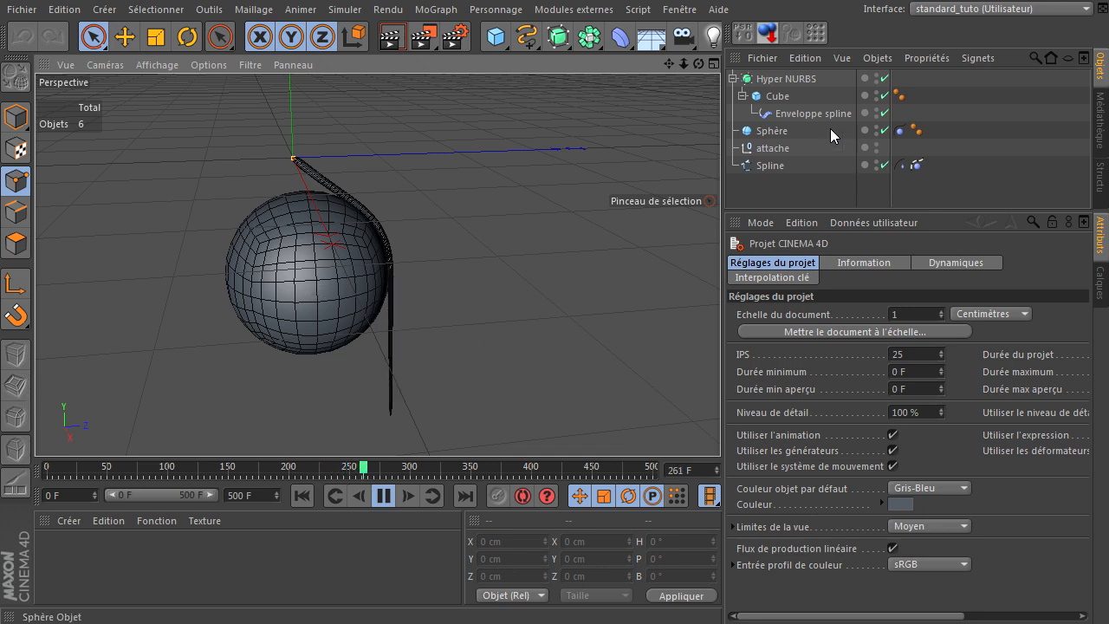
{"action": "left_click", "coordinate": [772, 131]}
{"action": "mouse_move", "coordinate": [399, 267]}
{"action": "left_mouse_down"}
{"action": "mouse_move", "coordinate": [302, 268]}
{"action": "mouse_move", "coordinate": [427, 258]}
{"action": "mouse_move", "coordinate": [302, 257]}
{"action": "mouse_move", "coordinate": [404, 258]}
{"action": "left_mouse_up"}
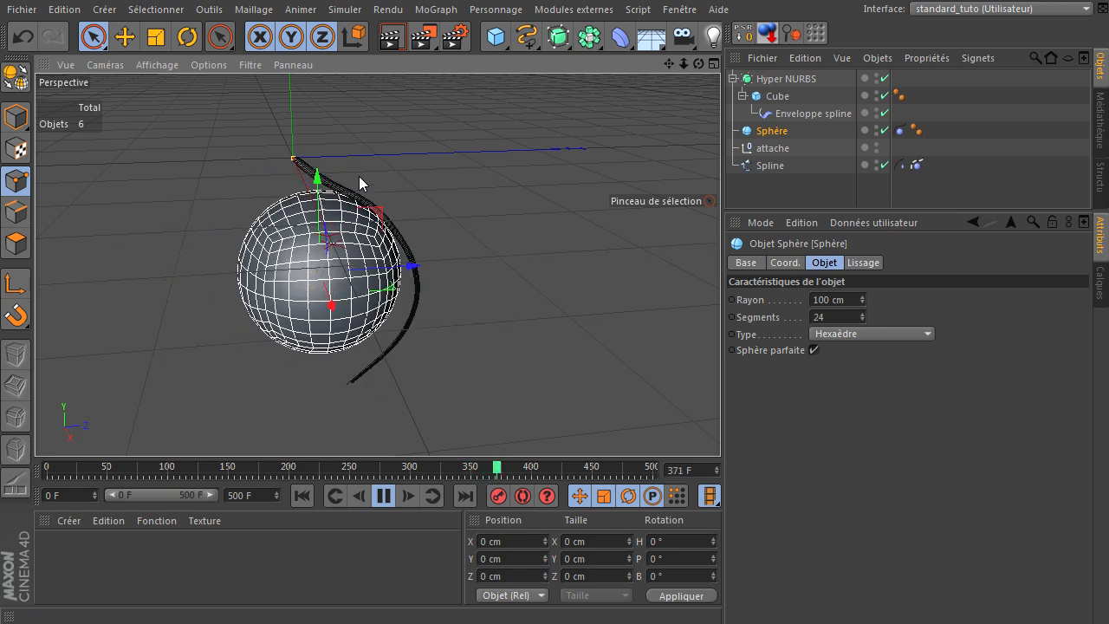
Disable the Hyper NURBS object during playback, and select the Enveloppe spline deformer with the simulation paused.
{"action": "left_click", "coordinate": [813, 114]}
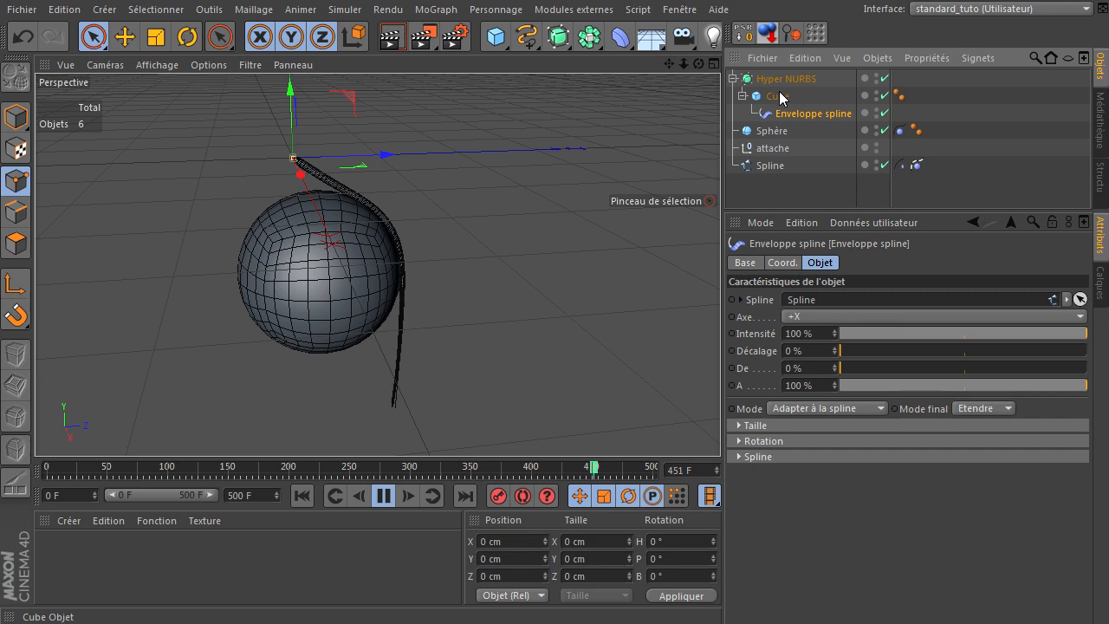
{"action": "key", "text": "Up"}
{"action": "key", "text": "Up"}
{"action": "left_click", "coordinate": [885, 79]}
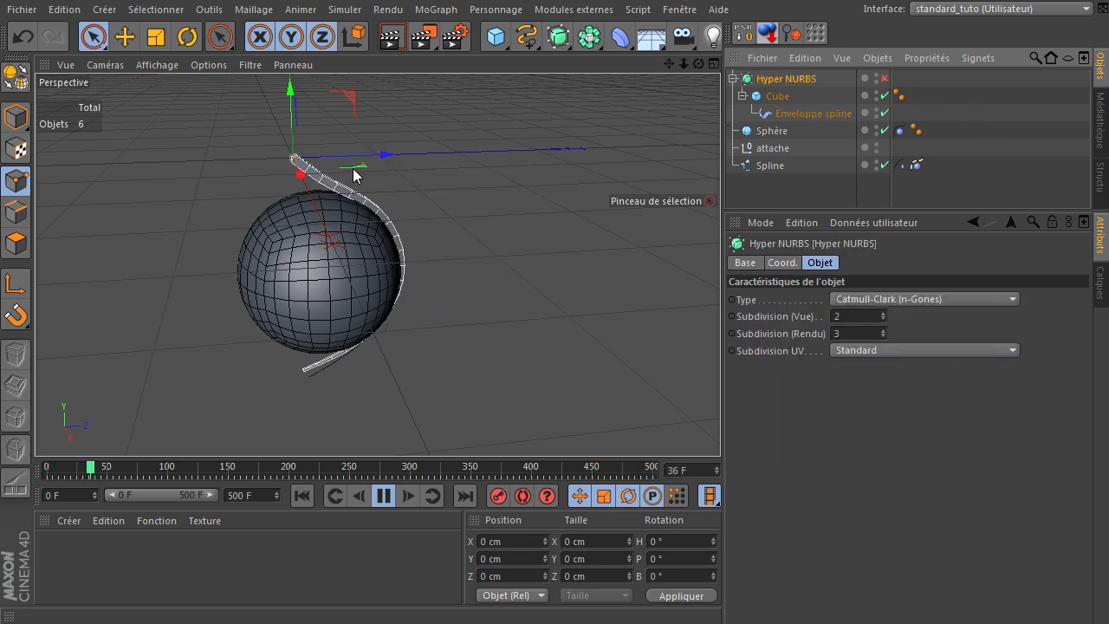
{"action": "left_click_drag", "start_coordinate": [700, 63], "coordinate": [719, 425]}
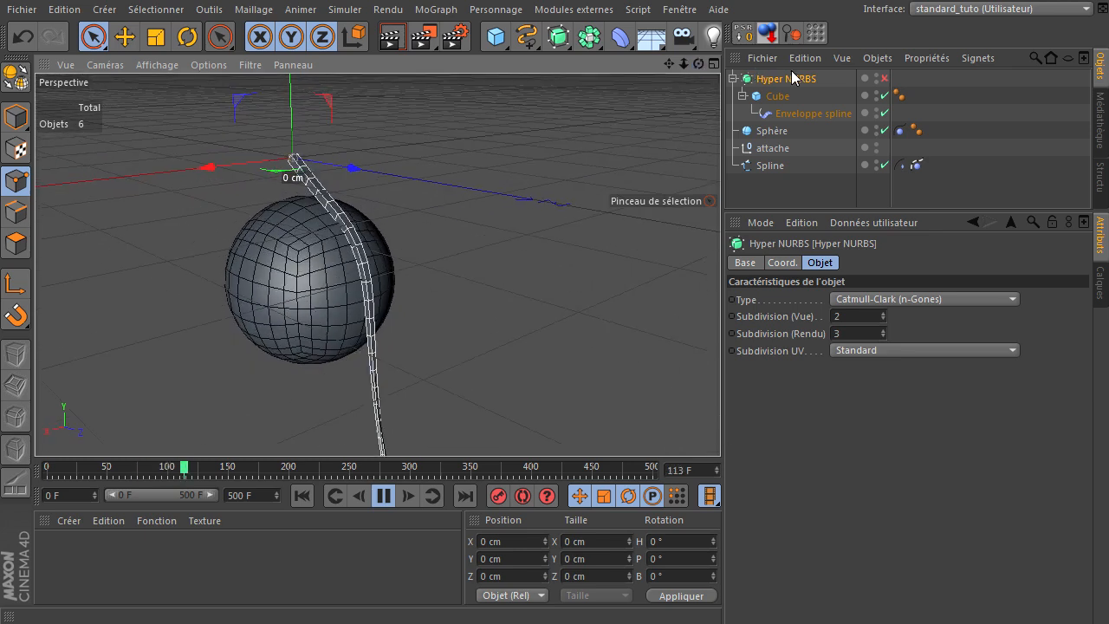
{"action": "left_click", "coordinate": [806, 116]}
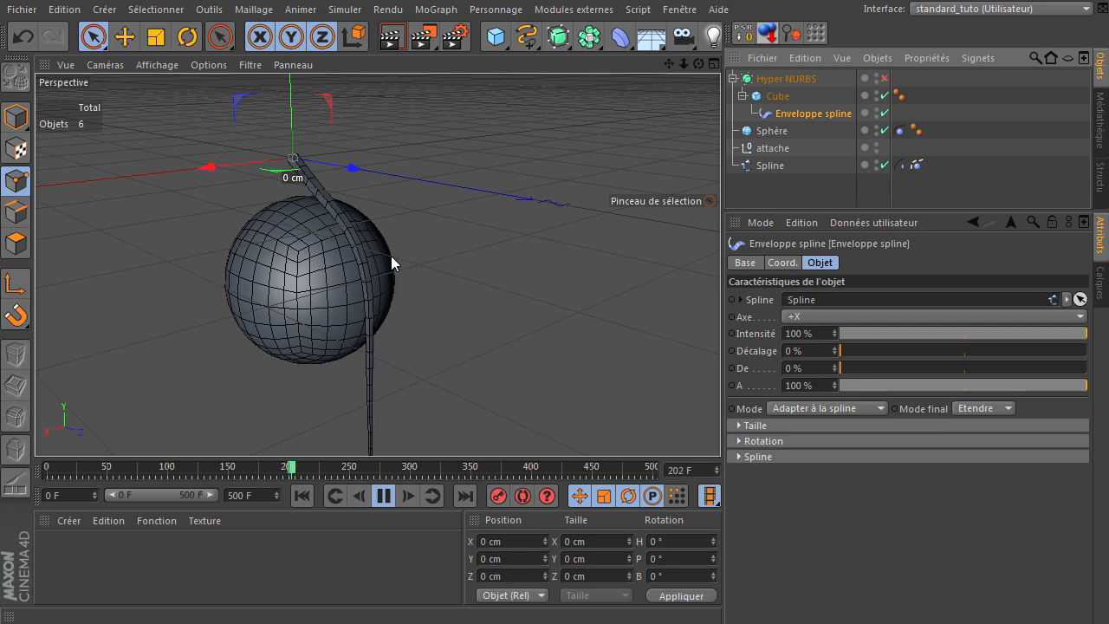
{"action": "scroll", "coordinate": [390, 255], "scroll_direction": "up", "scroll_amount": 4}
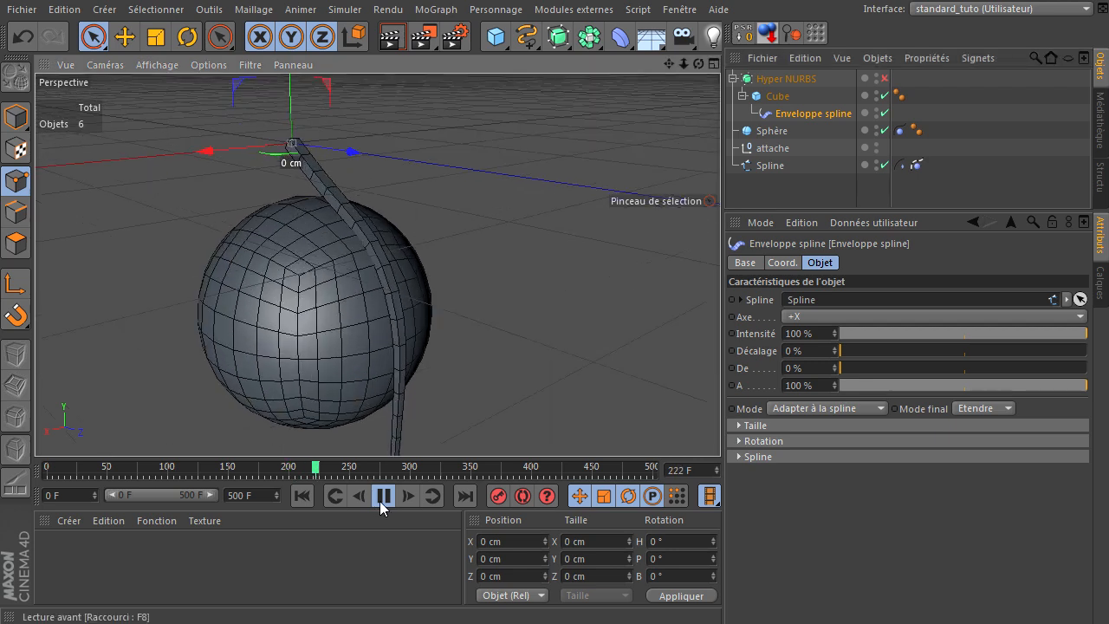
{"action": "left_click", "coordinate": [381, 497]}
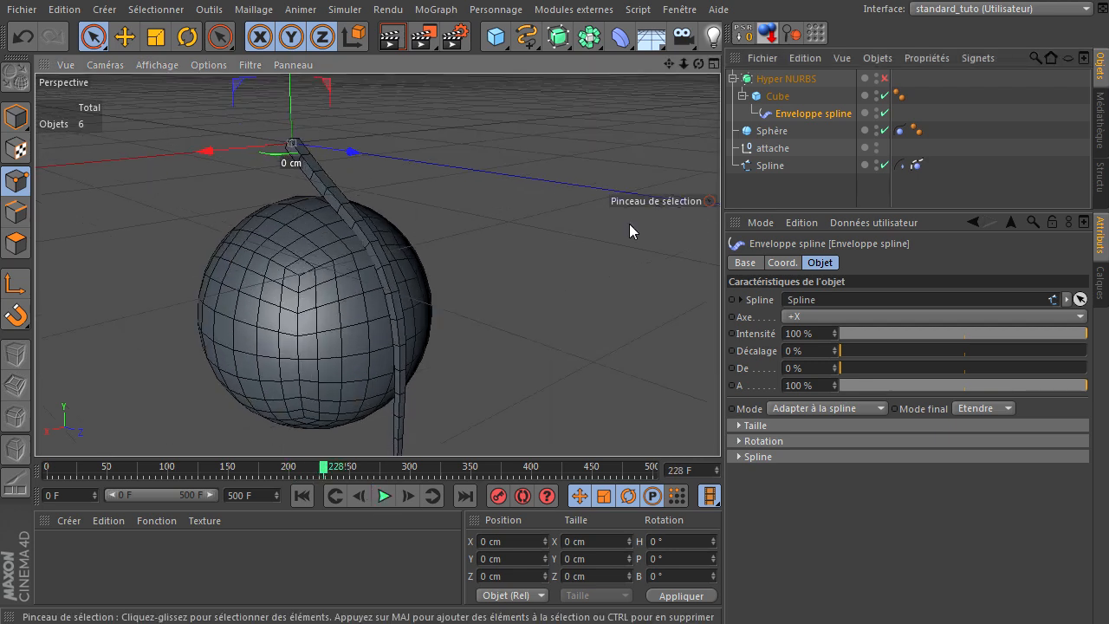
{"action": "scroll", "coordinate": [629, 223], "scroll_direction": "down", "scroll_amount": 1}
Test the Enveloppe spline's Rotation curve by raising its end point to 1.0 while simulating, and bring it back to 0.
{"action": "left_click", "coordinate": [739, 440]}
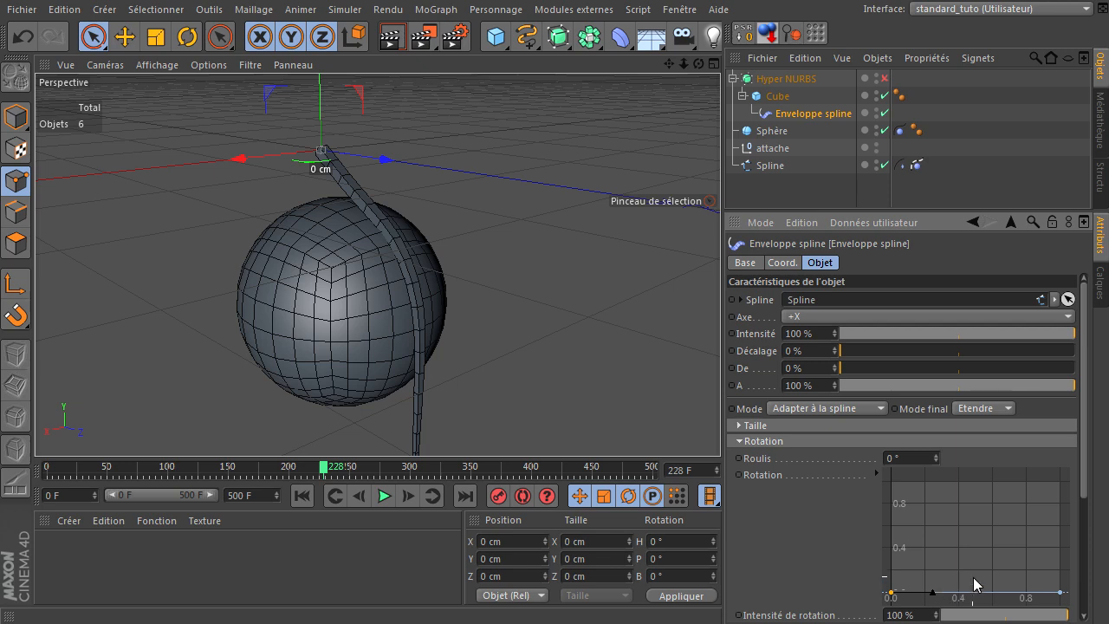
{"action": "left_click_drag", "start_coordinate": [1083, 489], "coordinate": [1095, 366]}
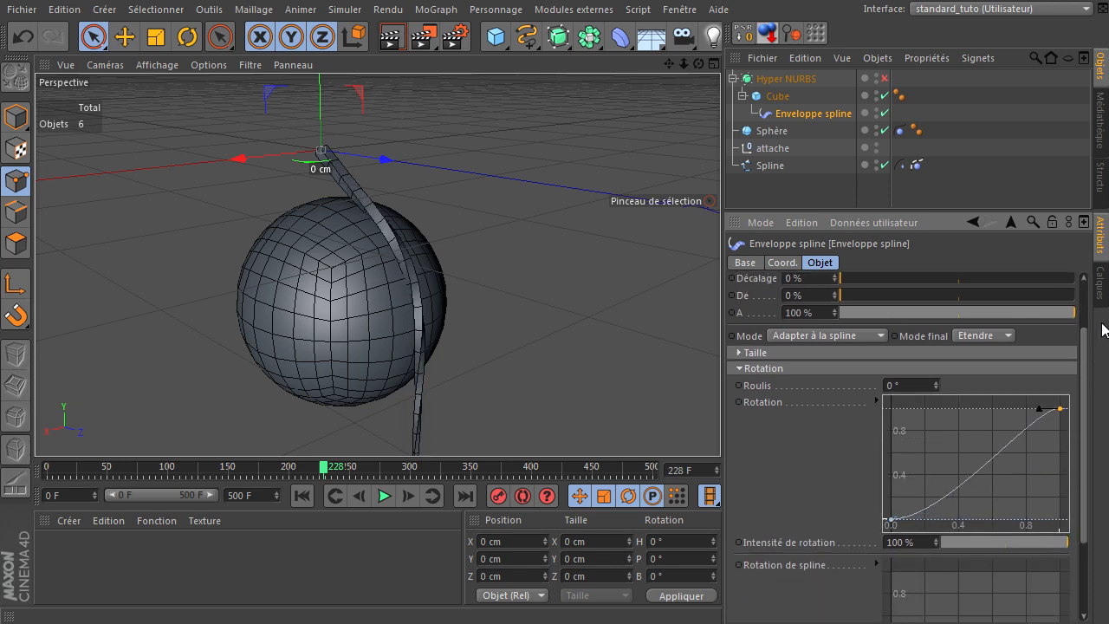
{"action": "left_click", "coordinate": [383, 495]}
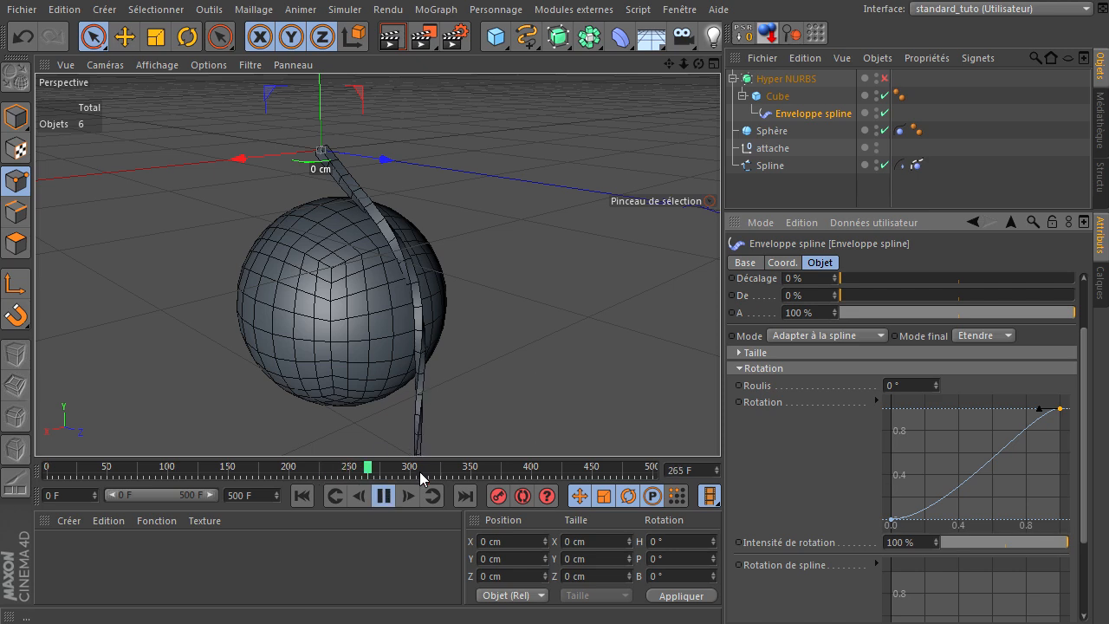
{"action": "left_click_drag", "start_coordinate": [1064, 416], "coordinate": [1050, 520]}
Taper the rope with the Enveloppe spline's Taille curve, setting its end point to 0 and its start point to about 0.5.
{"action": "left_click", "coordinate": [737, 353]}
{"action": "left_click_drag", "start_coordinate": [1061, 457], "coordinate": [1090, 316]}
{"action": "left_click_drag", "start_coordinate": [1058, 375], "coordinate": [1066, 492]}
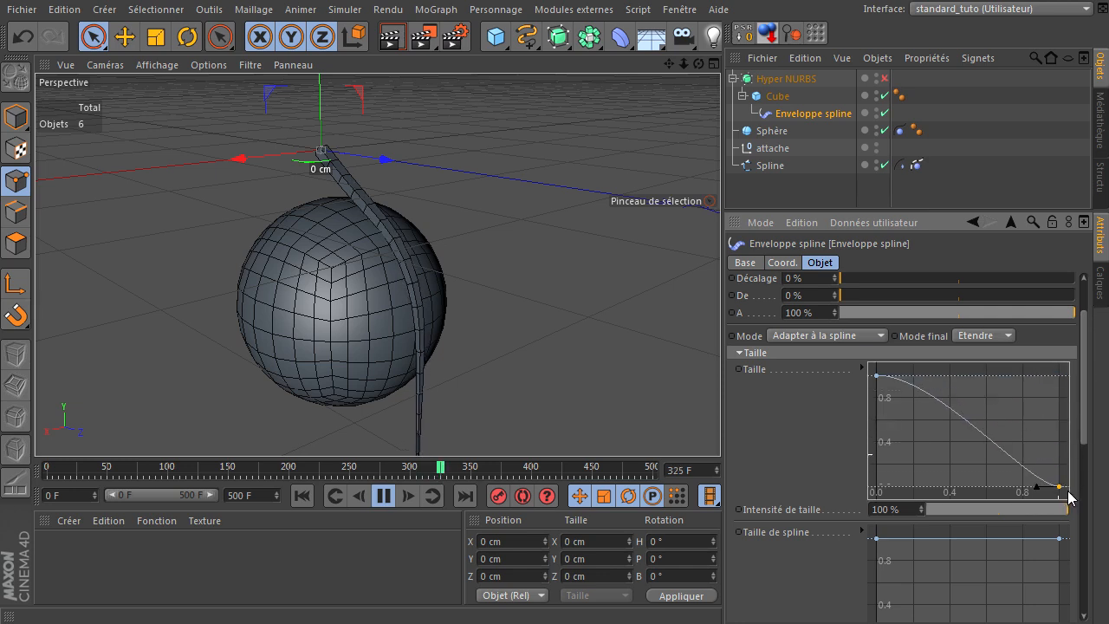
{"action": "left_click_drag", "start_coordinate": [875, 375], "coordinate": [853, 436]}
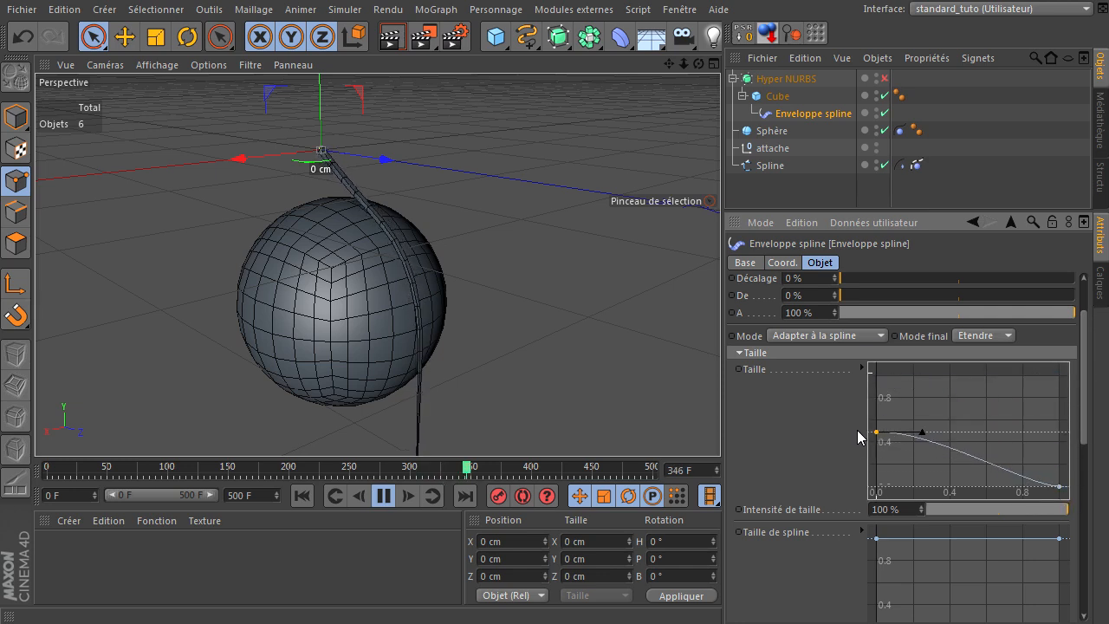
Make the rope bulge mid-length by adding a middle point at about 1.0 to the Taille curve and lowering its start point to 0.
{"action": "left_click", "coordinate": [969, 459], "text": "ctrl"}
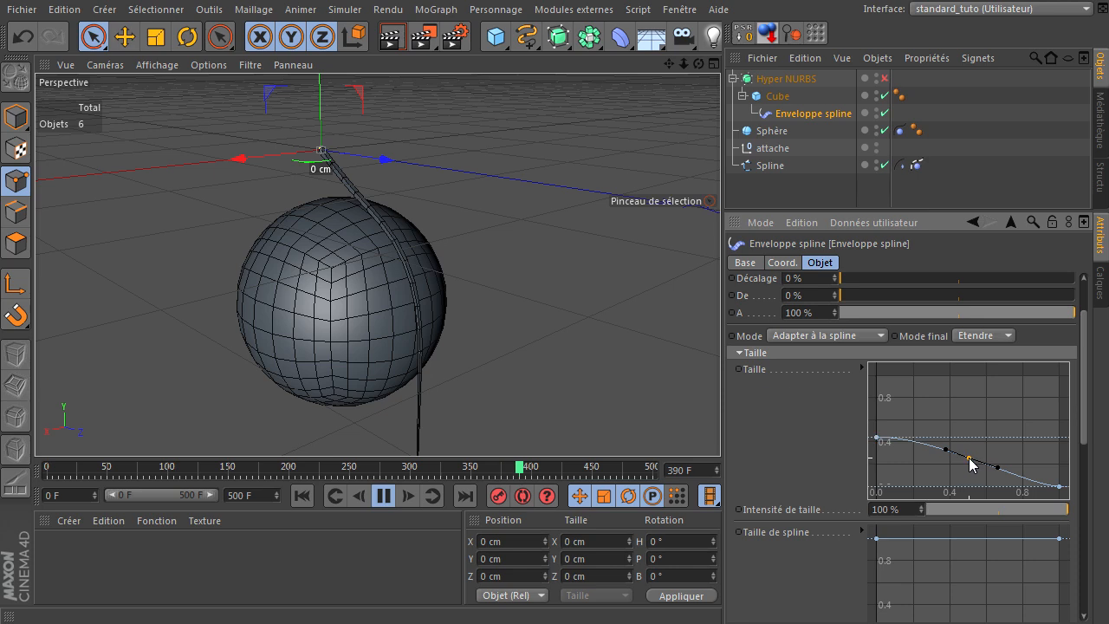
{"action": "left_click_drag", "start_coordinate": [970, 460], "coordinate": [977, 375]}
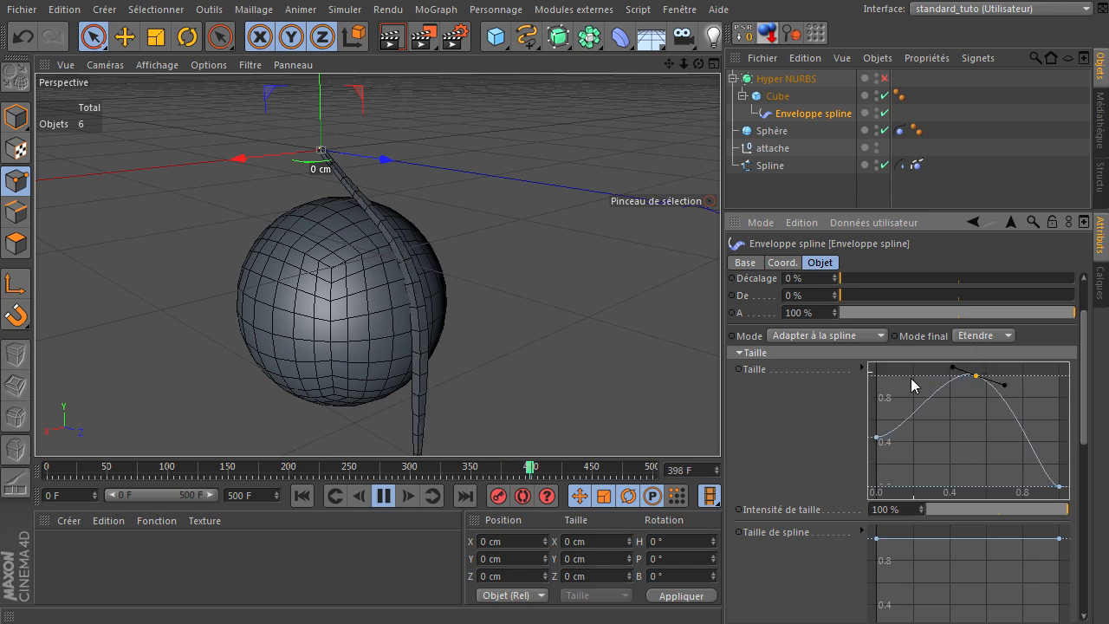
{"action": "left_click_drag", "start_coordinate": [878, 439], "coordinate": [843, 507]}
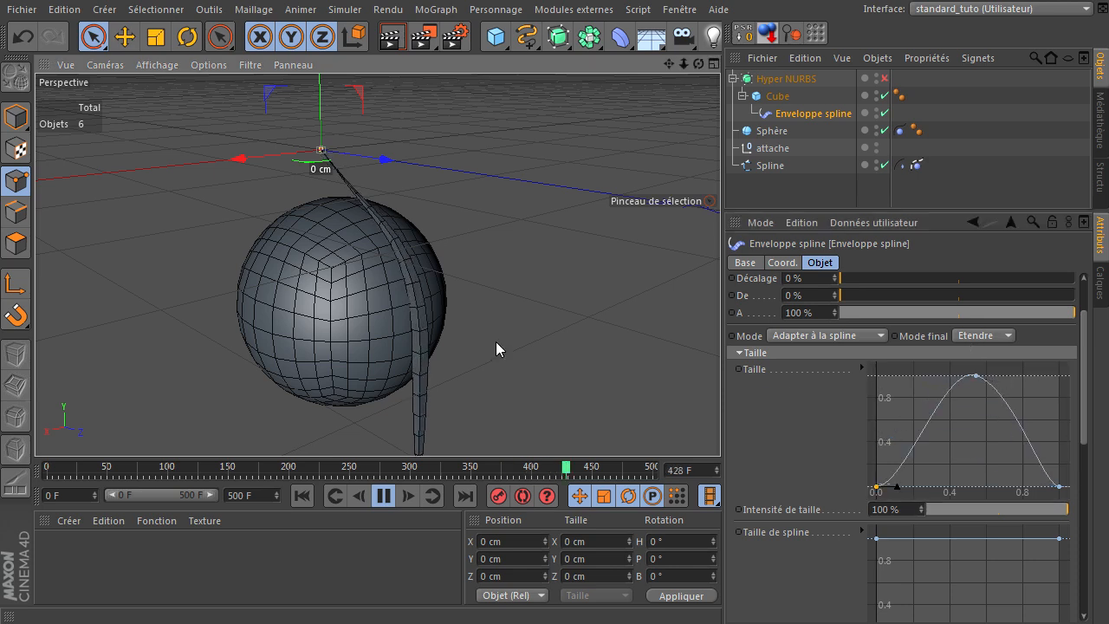
Pause the simulation and examine the rope's tapered shape against the sphere from the side.
{"action": "scroll", "coordinate": [498, 341], "scroll_direction": "down", "scroll_amount": 2}
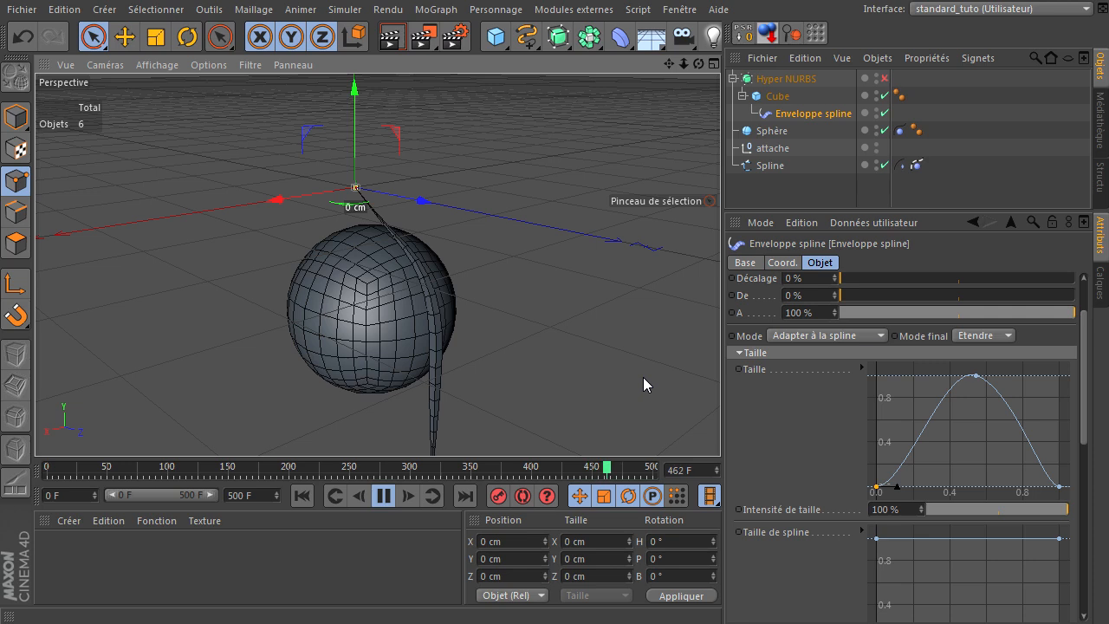
{"action": "left_click", "coordinate": [384, 496]}
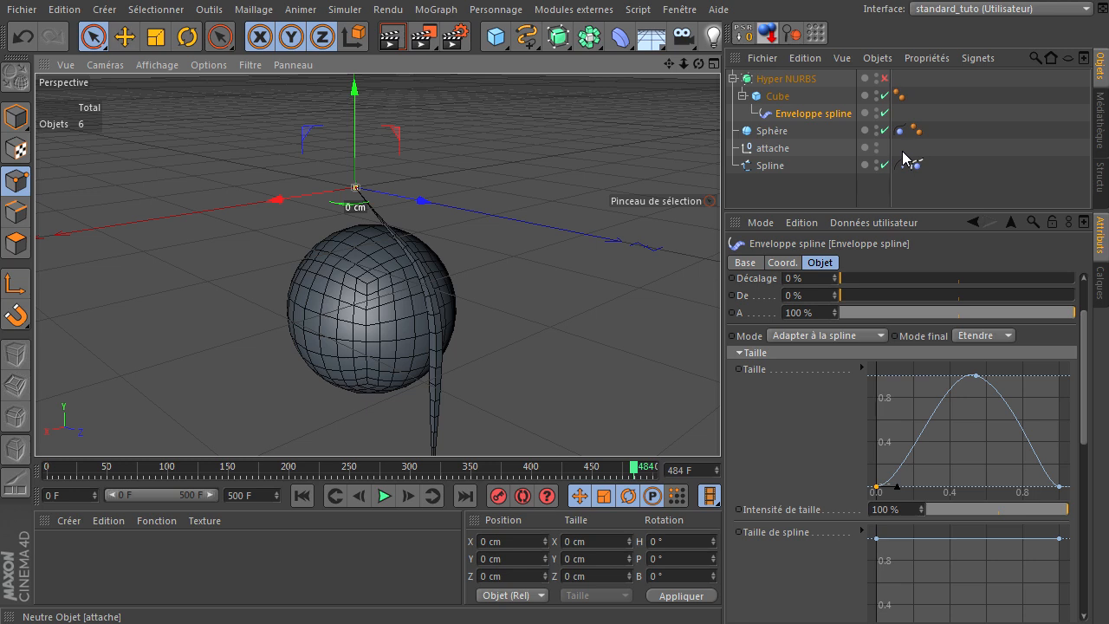
{"action": "left_click_drag", "start_coordinate": [698, 63], "coordinate": [448, 618]}
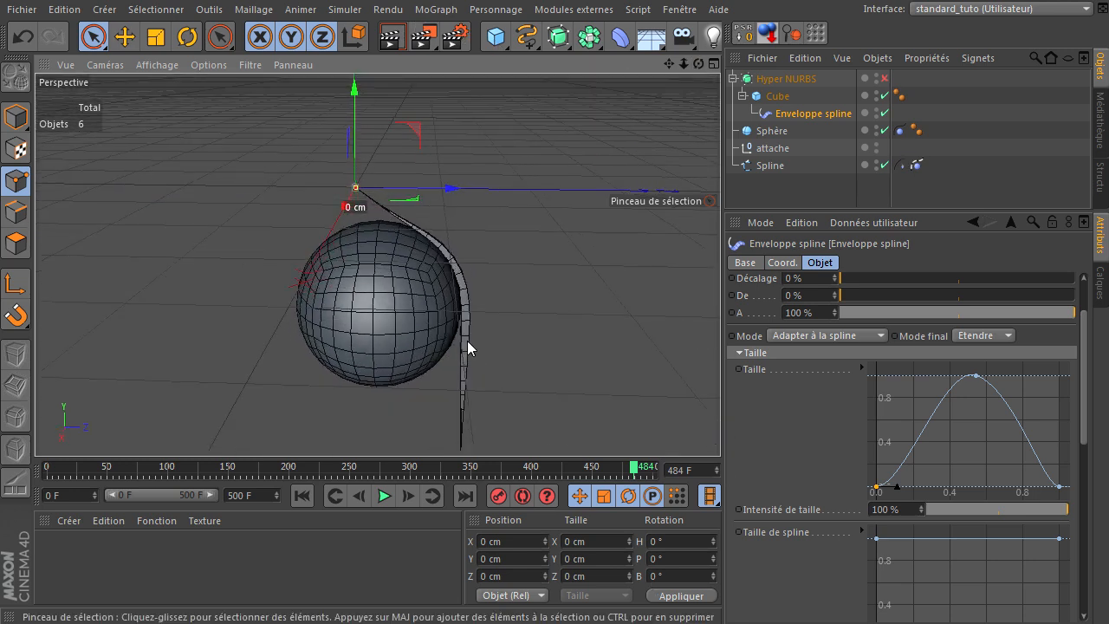